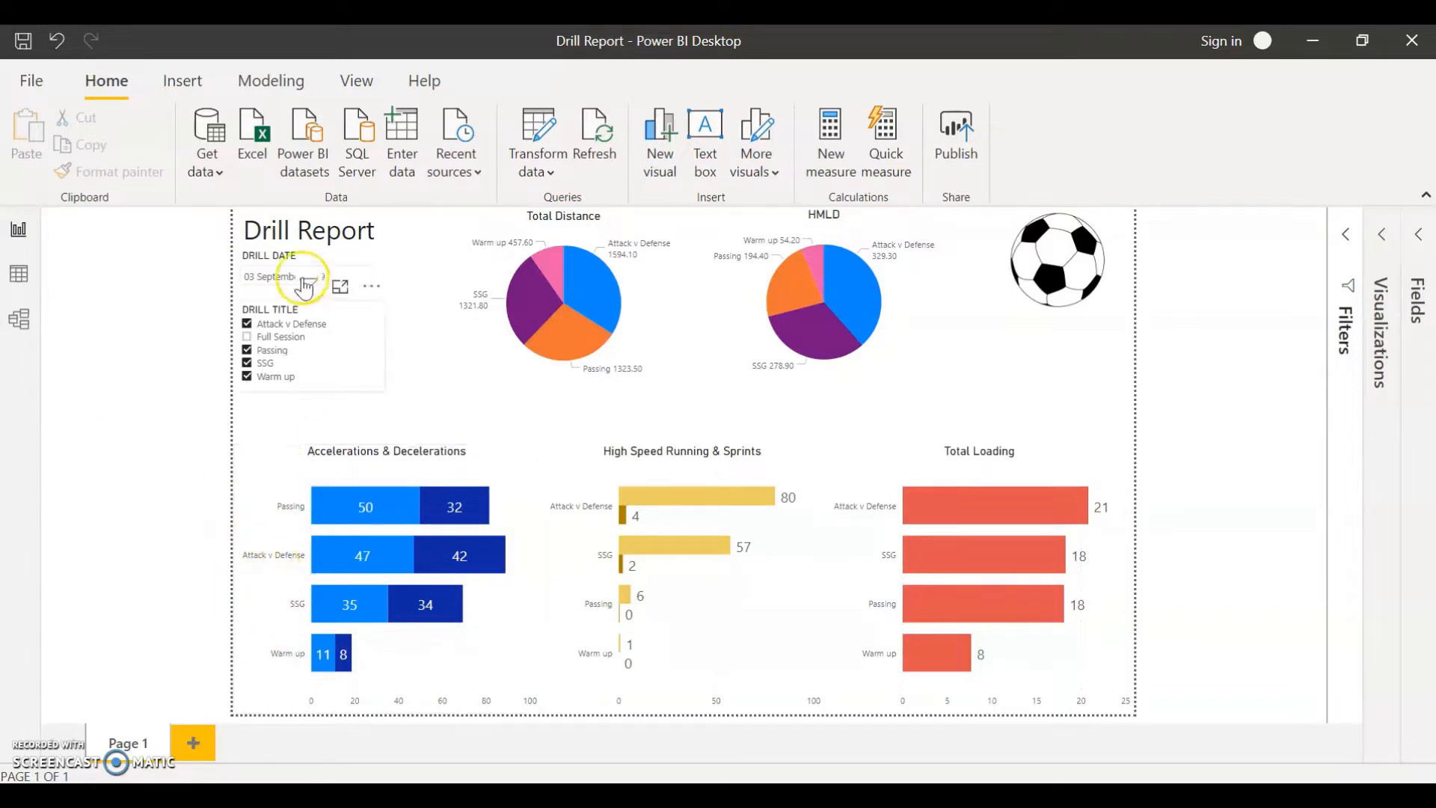
Filter the finished drill report to 05 September 2019 and the Def Transition drill
click(358, 307)
click(277, 281)
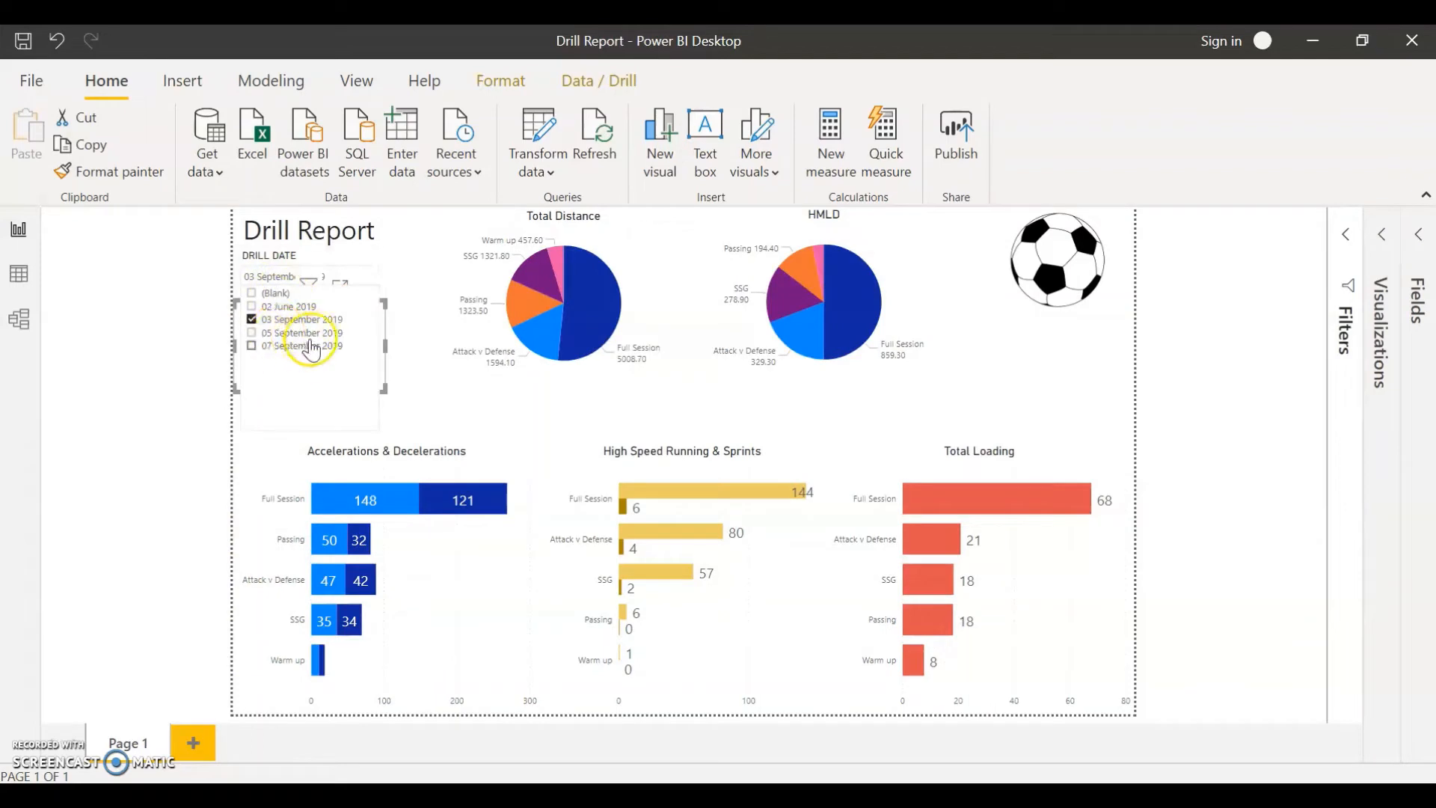
click(307, 336)
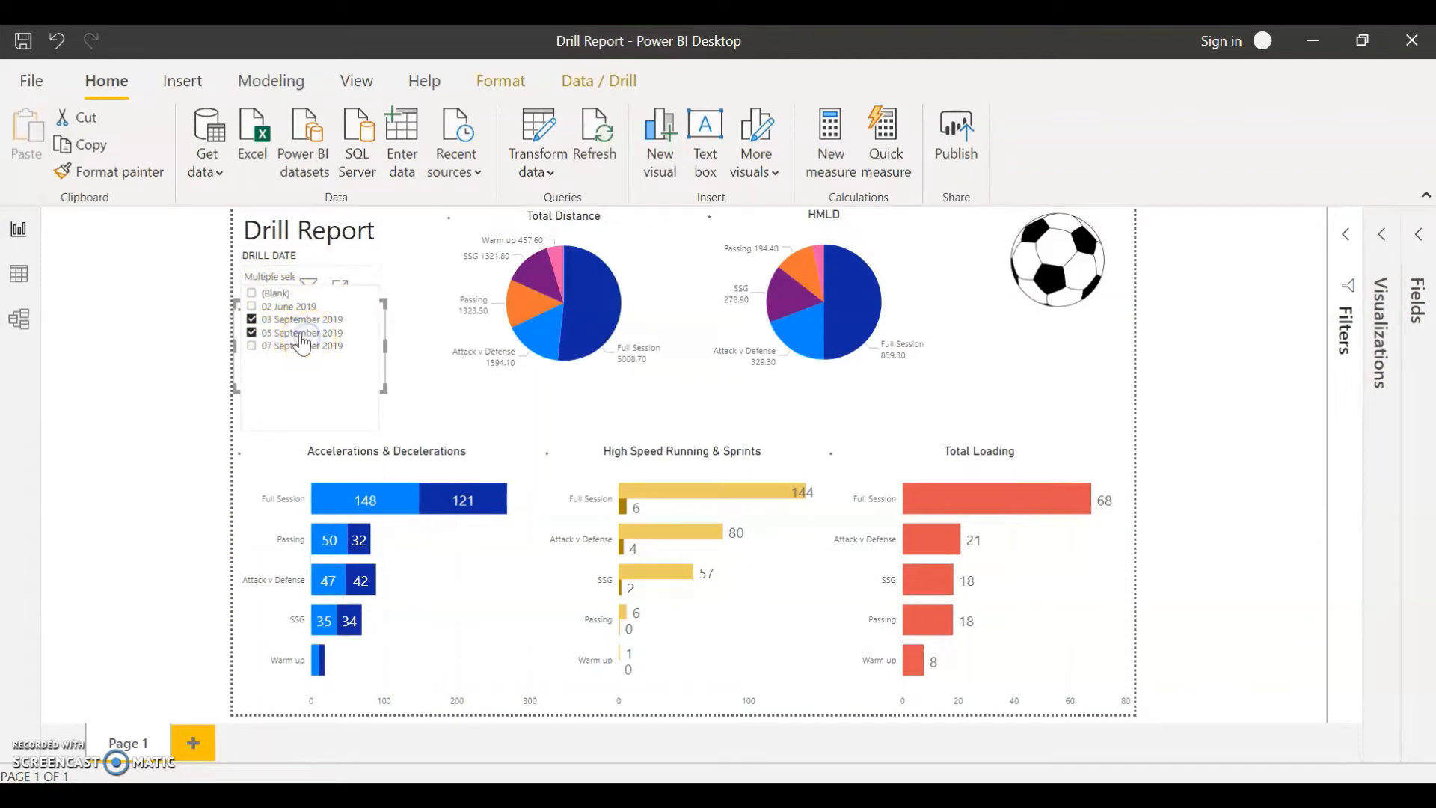
click(269, 280)
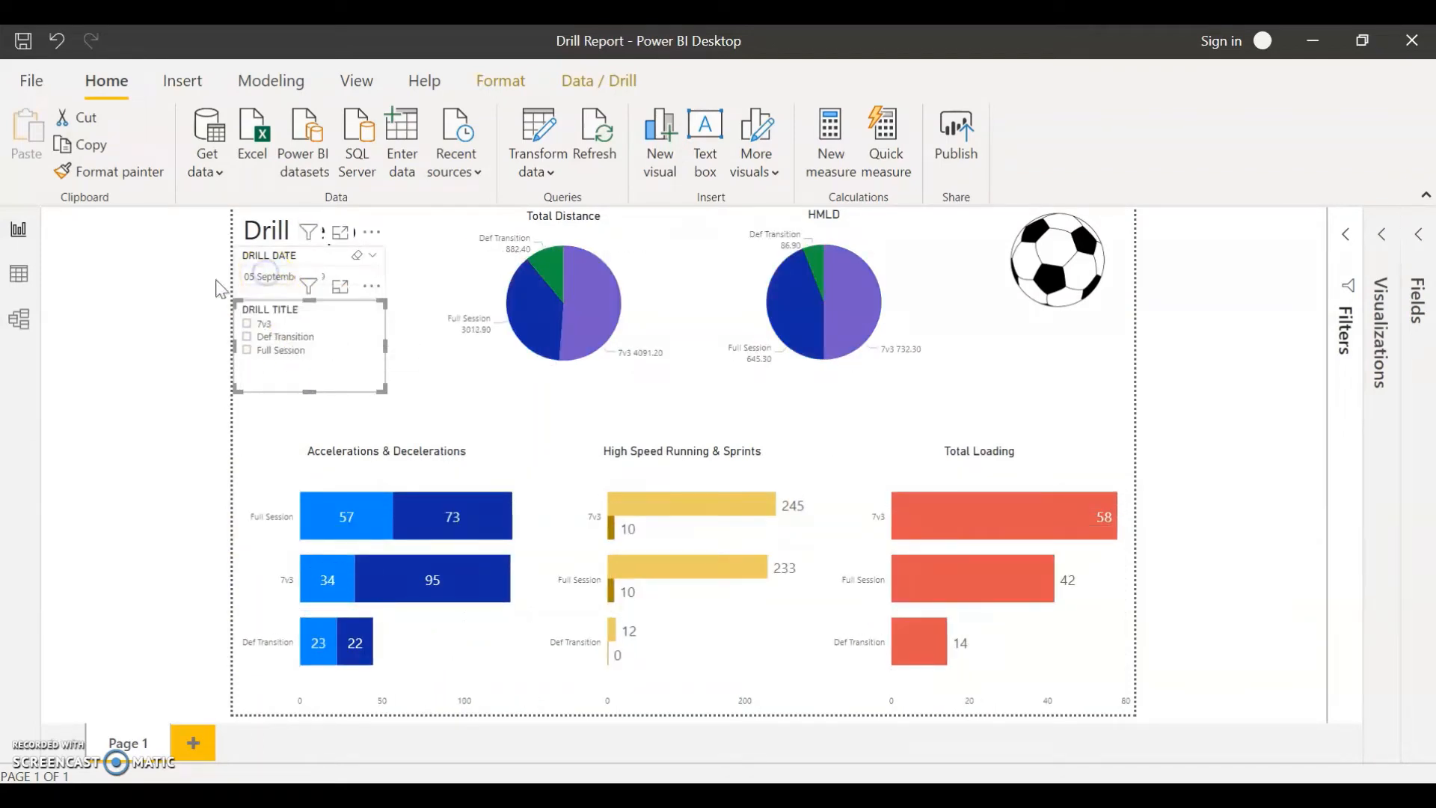
click(246, 337)
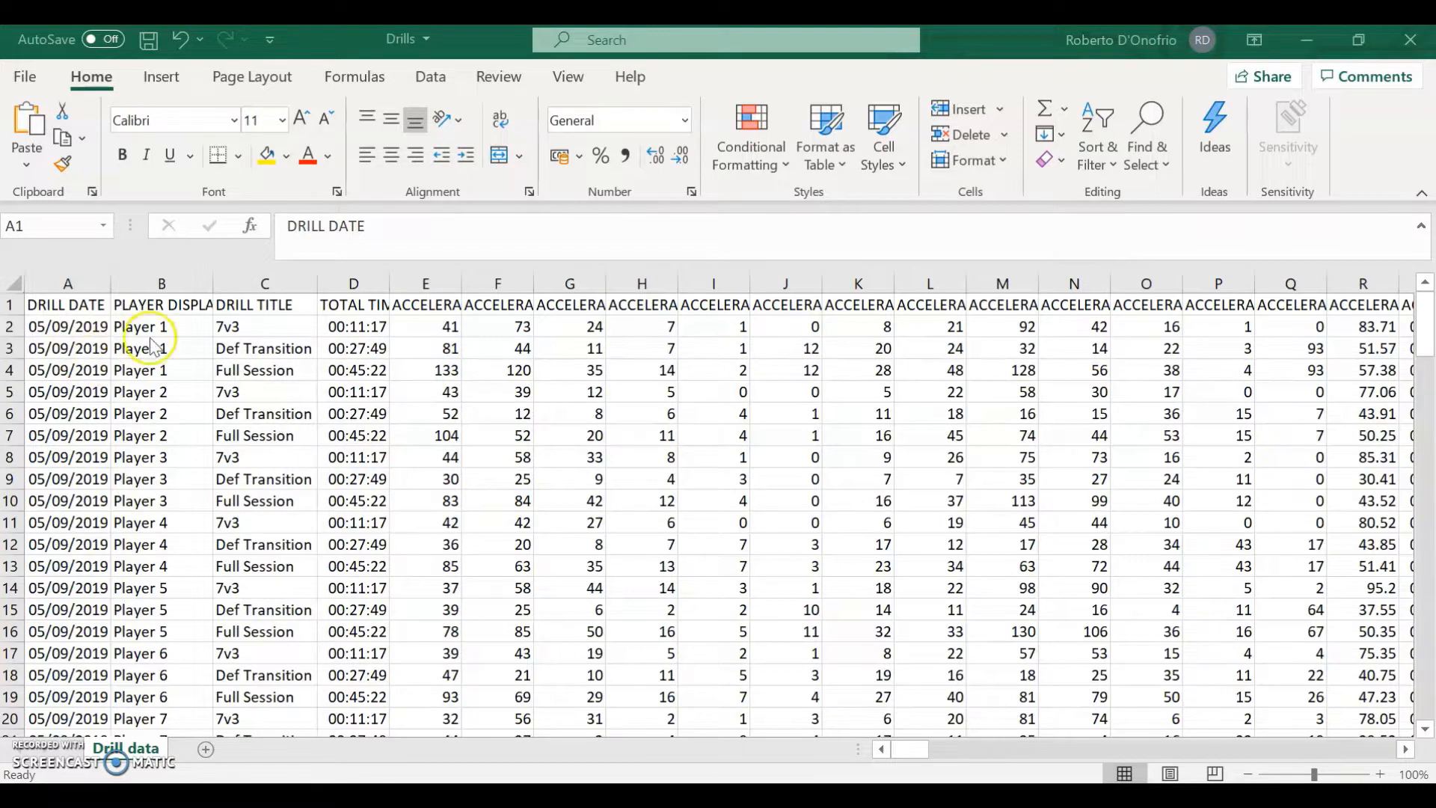
Examine the drill date, player, drill title and total time columns of the Drills workbook in Excel
click(78, 308)
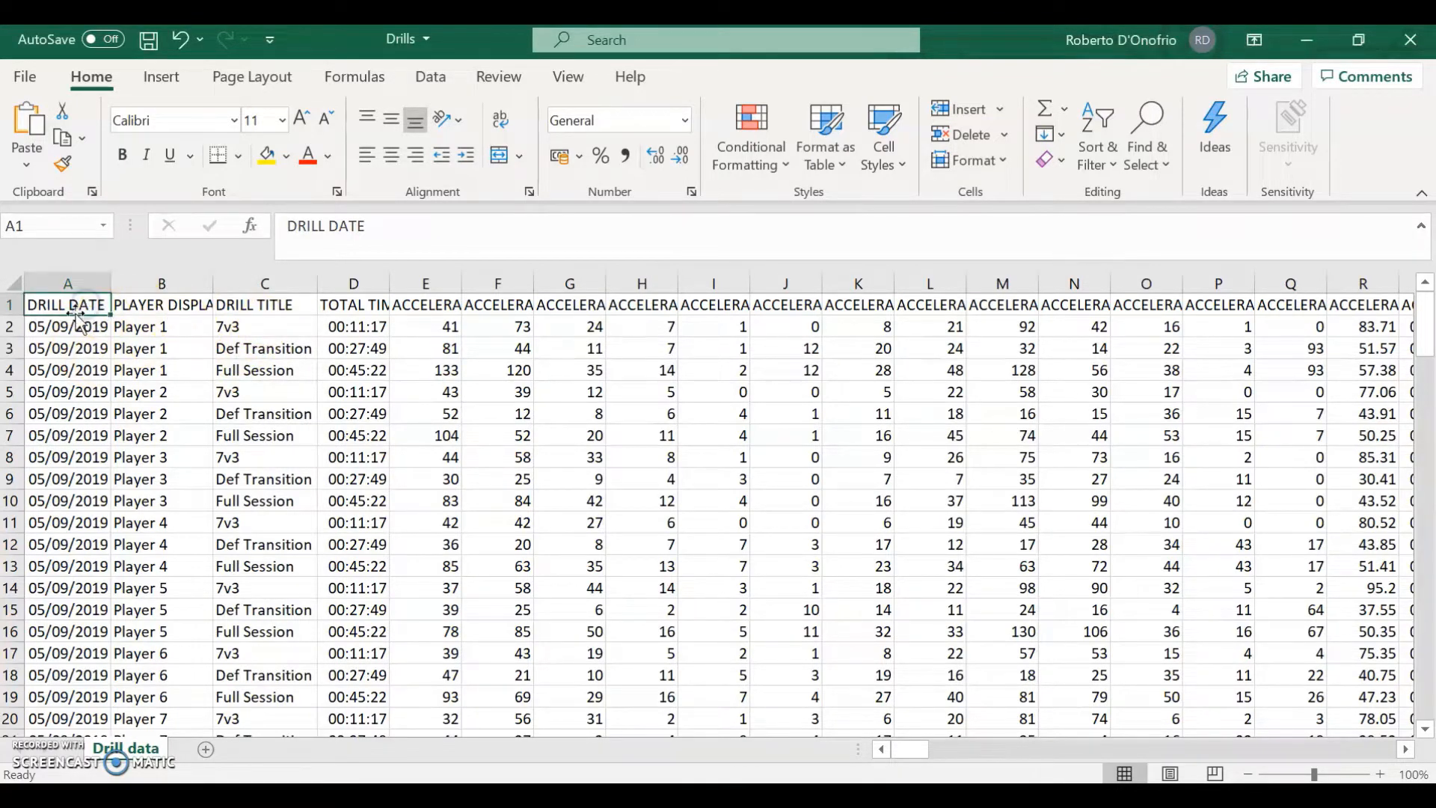
click(70, 283)
click(134, 282)
click(258, 277)
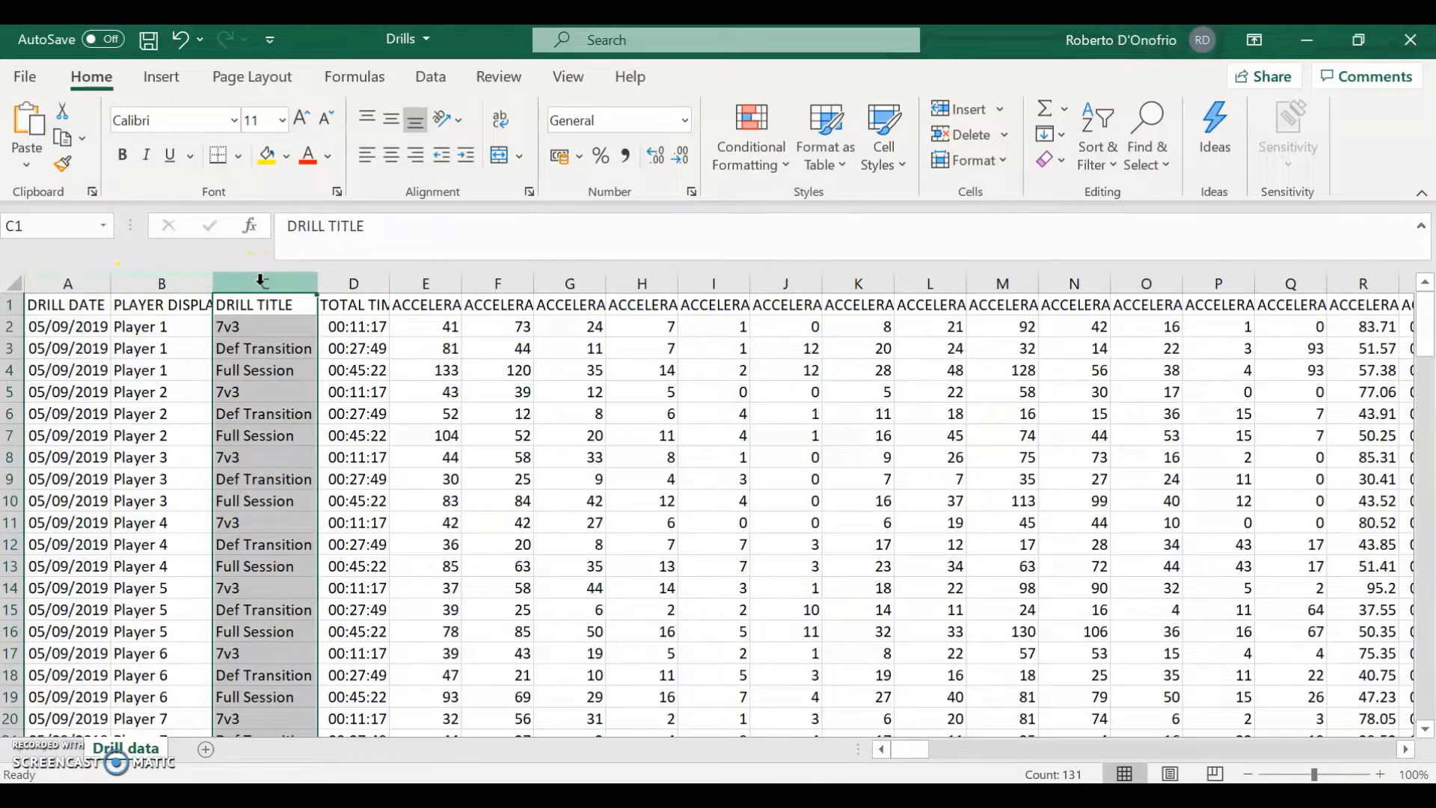
click(371, 281)
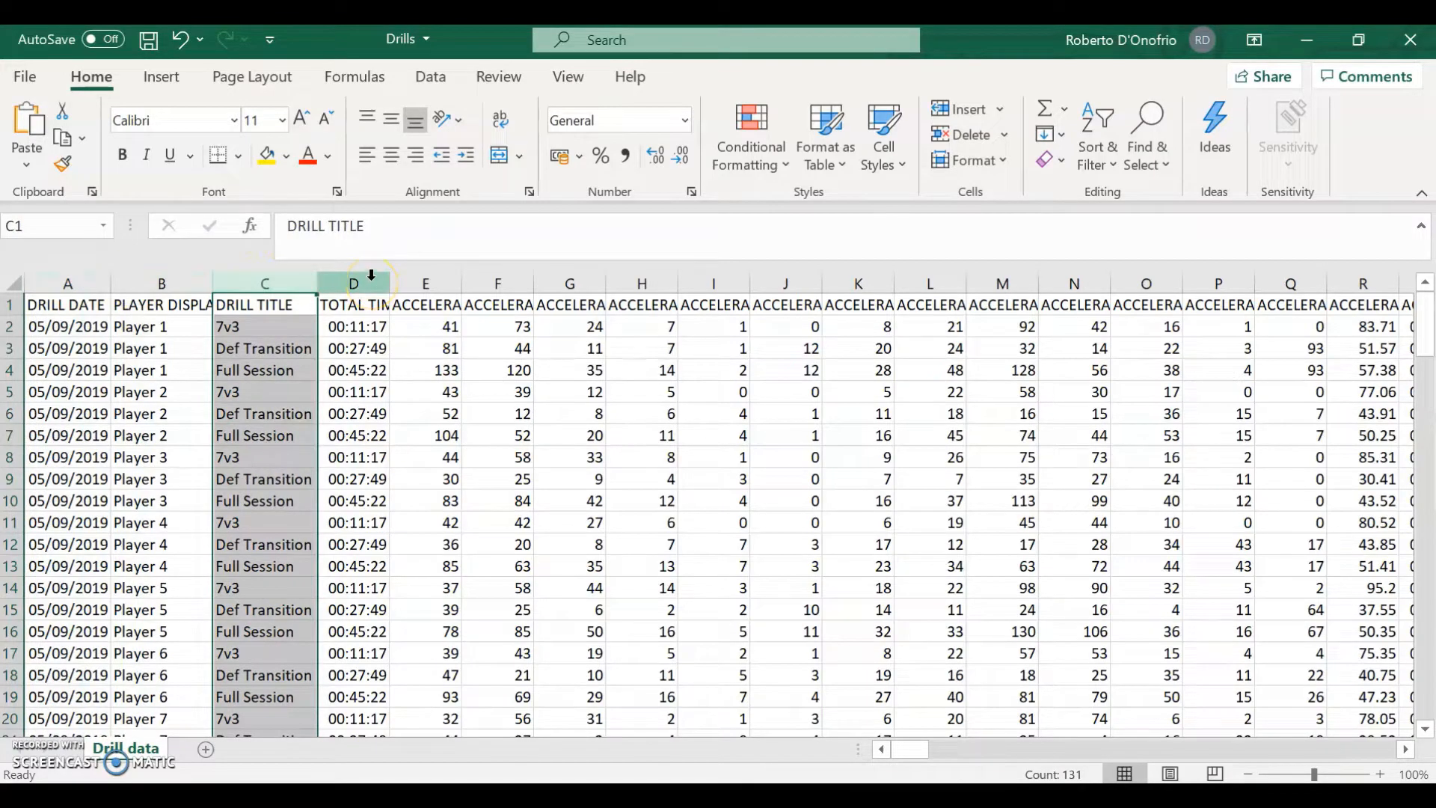
drag(372, 275, 439, 330)
click(382, 303)
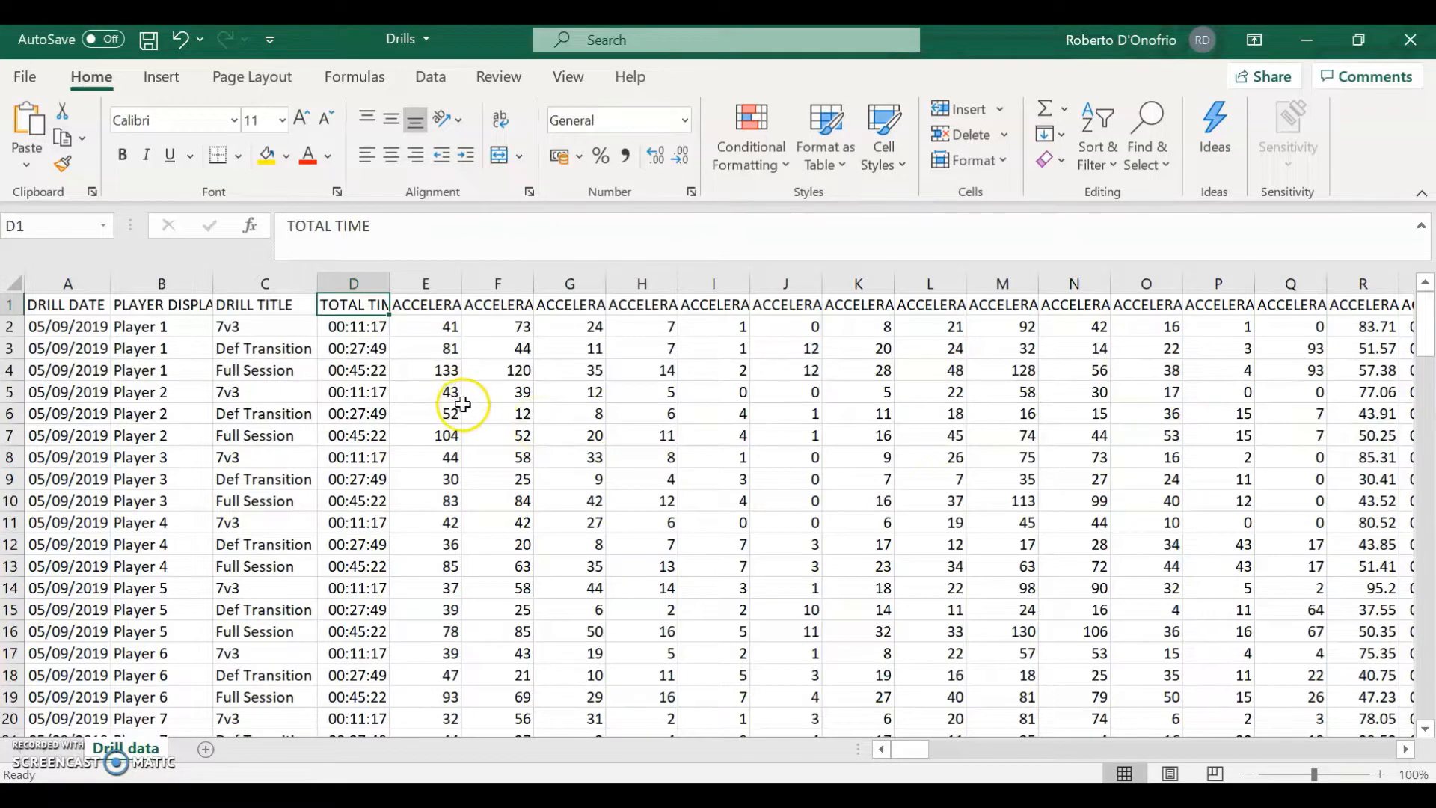
Review the drill date column and the 7v3, Def Transition and Full Session entries in the drill title column
click(97, 280)
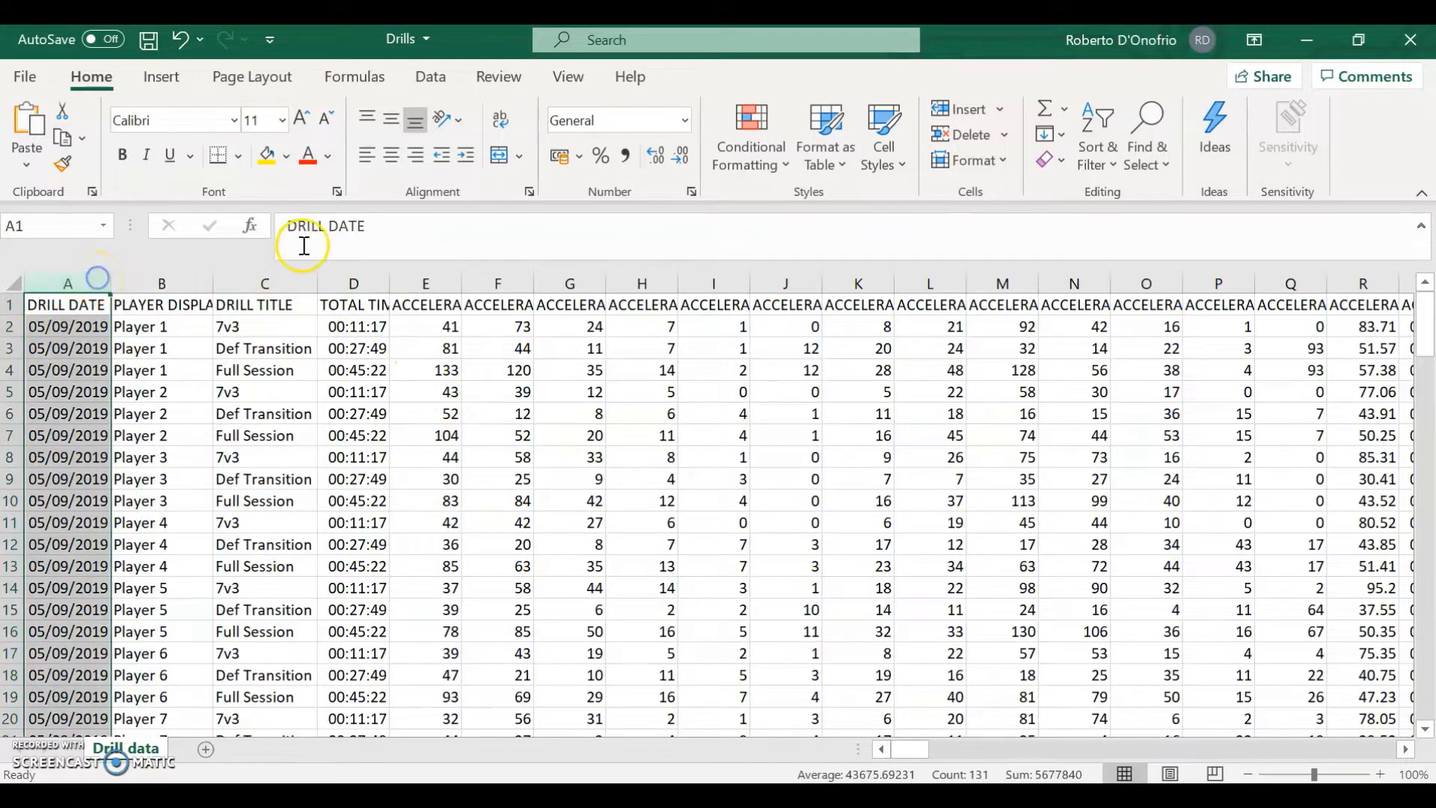
click(247, 283)
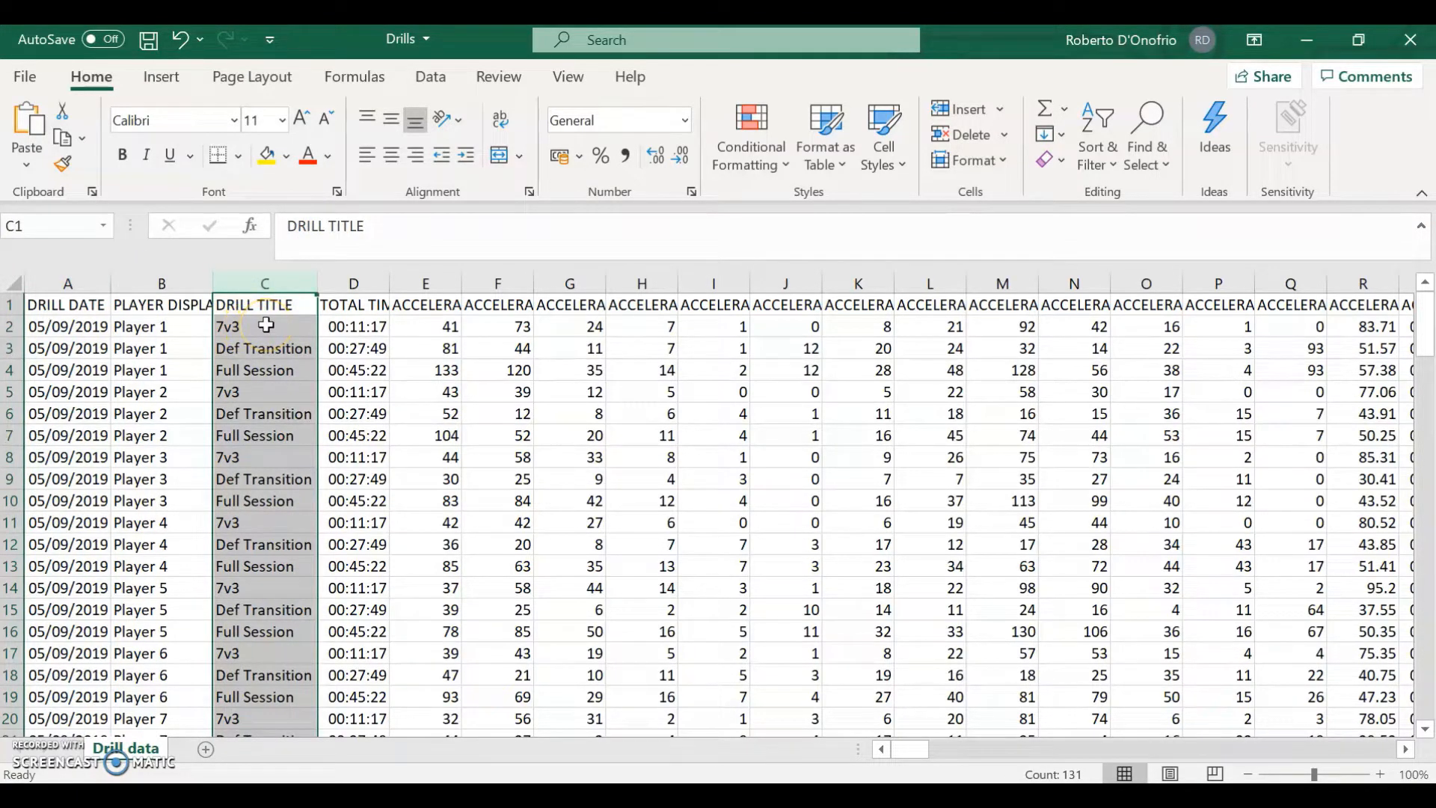
click(266, 324)
click(268, 349)
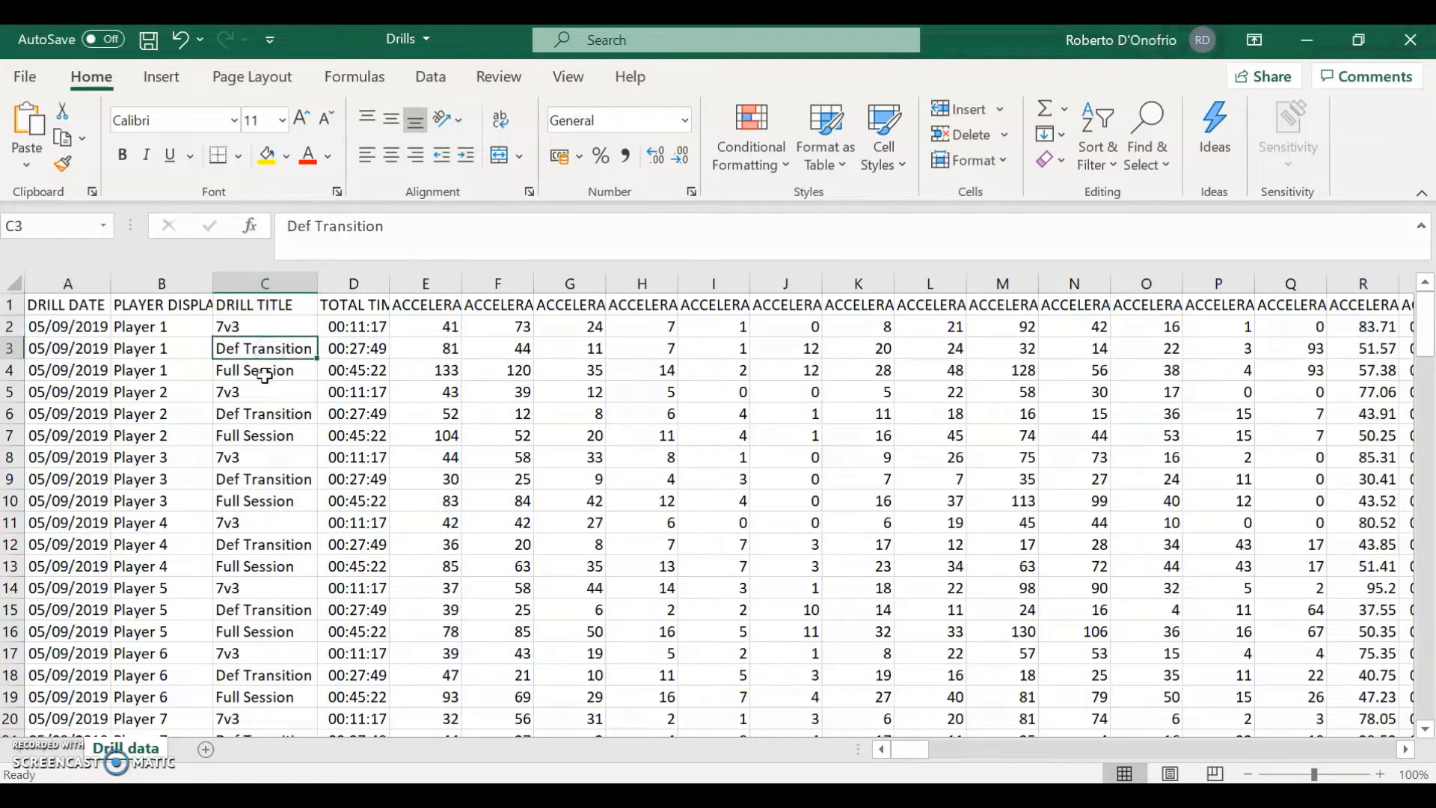
click(264, 376)
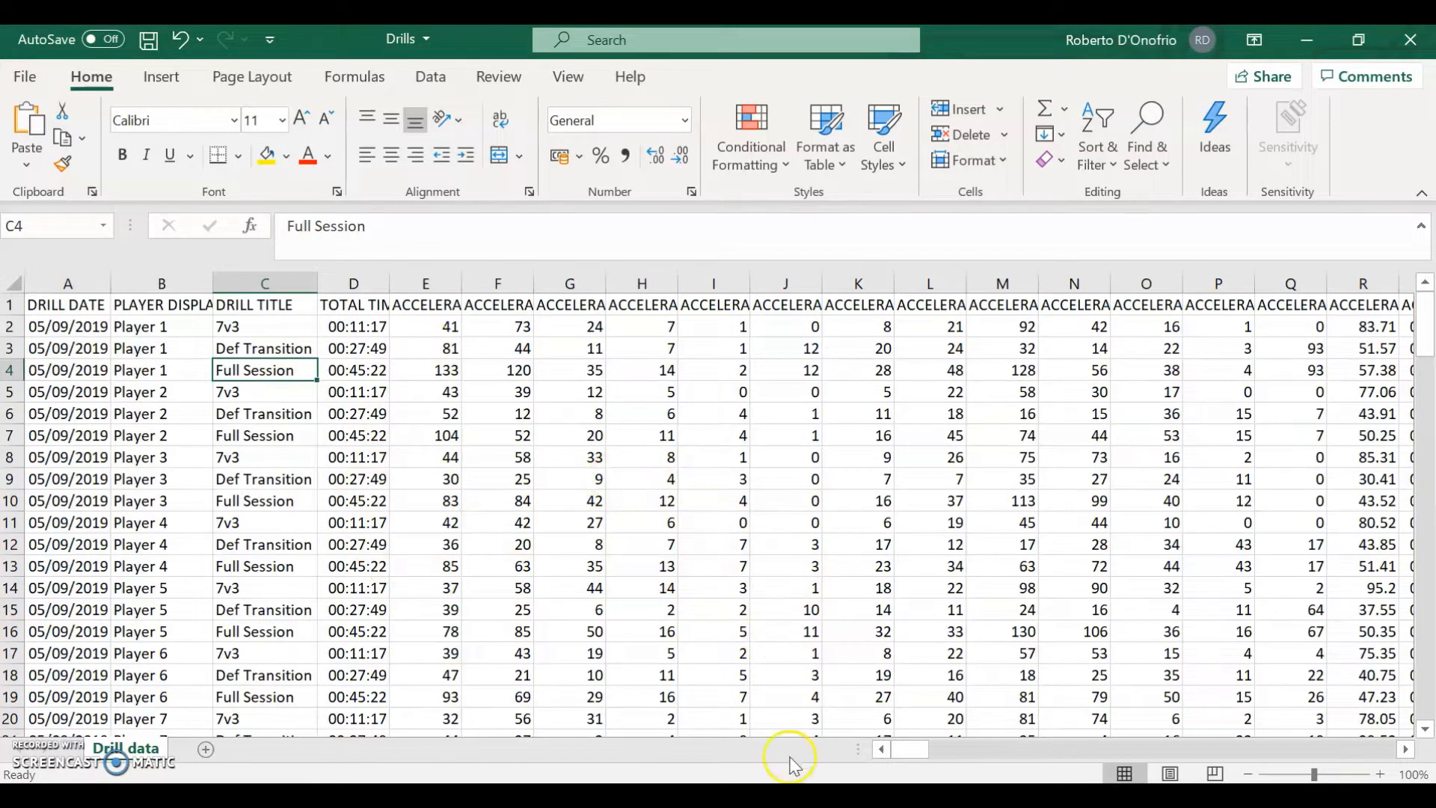
Switch to the blank Power BI Desktop report and load the Drill data sheet from Drills.xlsx in the POWERBI DATA folder
click(803, 796)
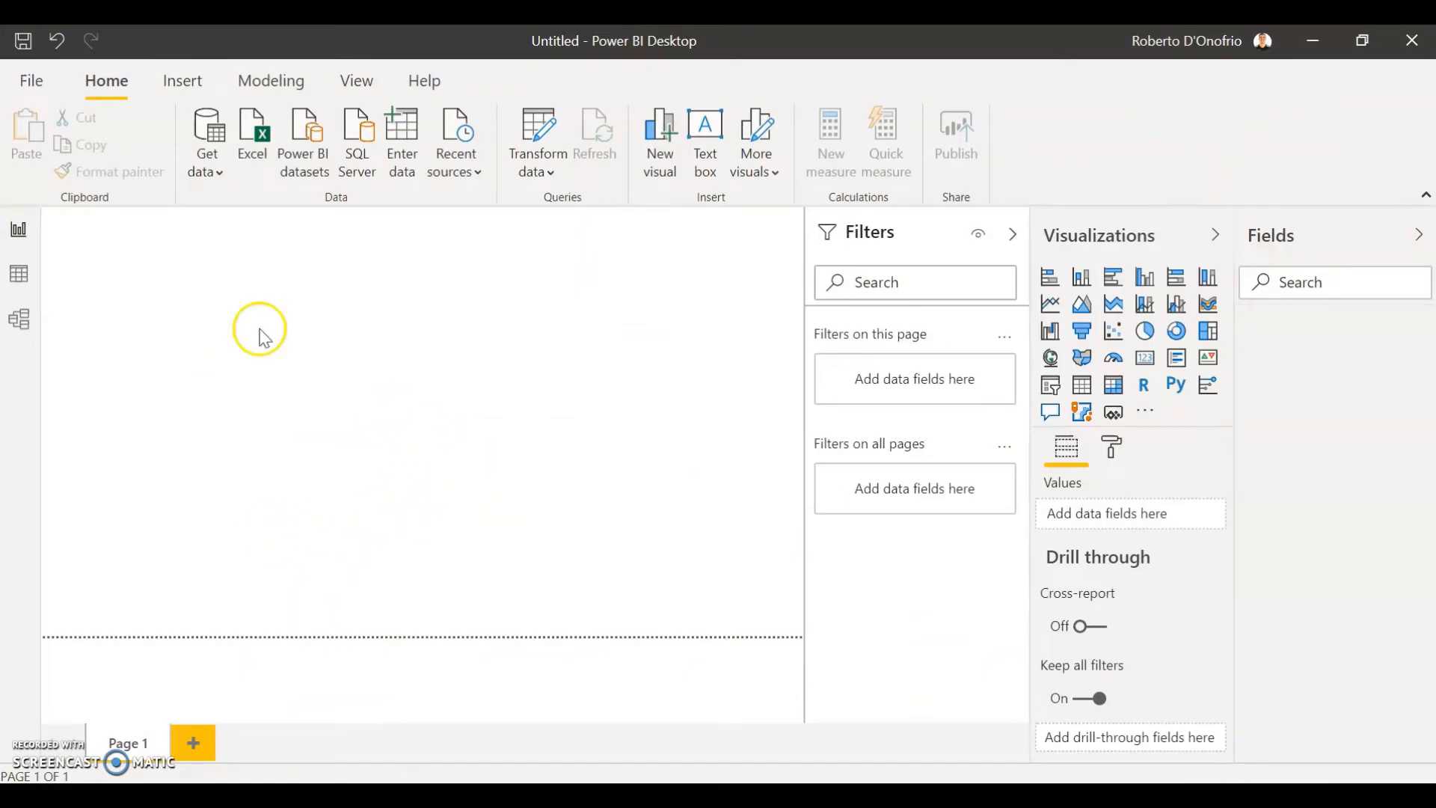
click(209, 171)
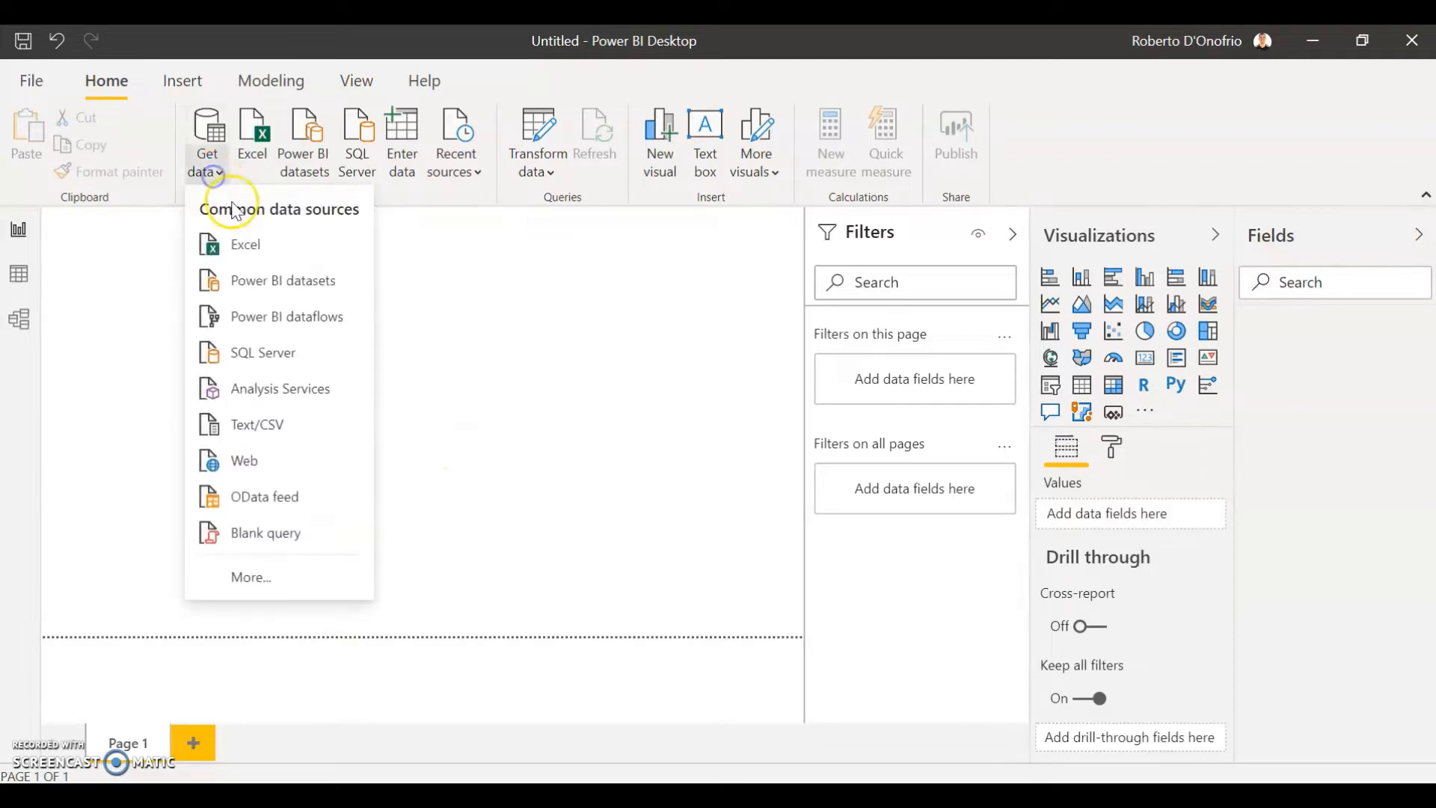
click(228, 242)
click(270, 76)
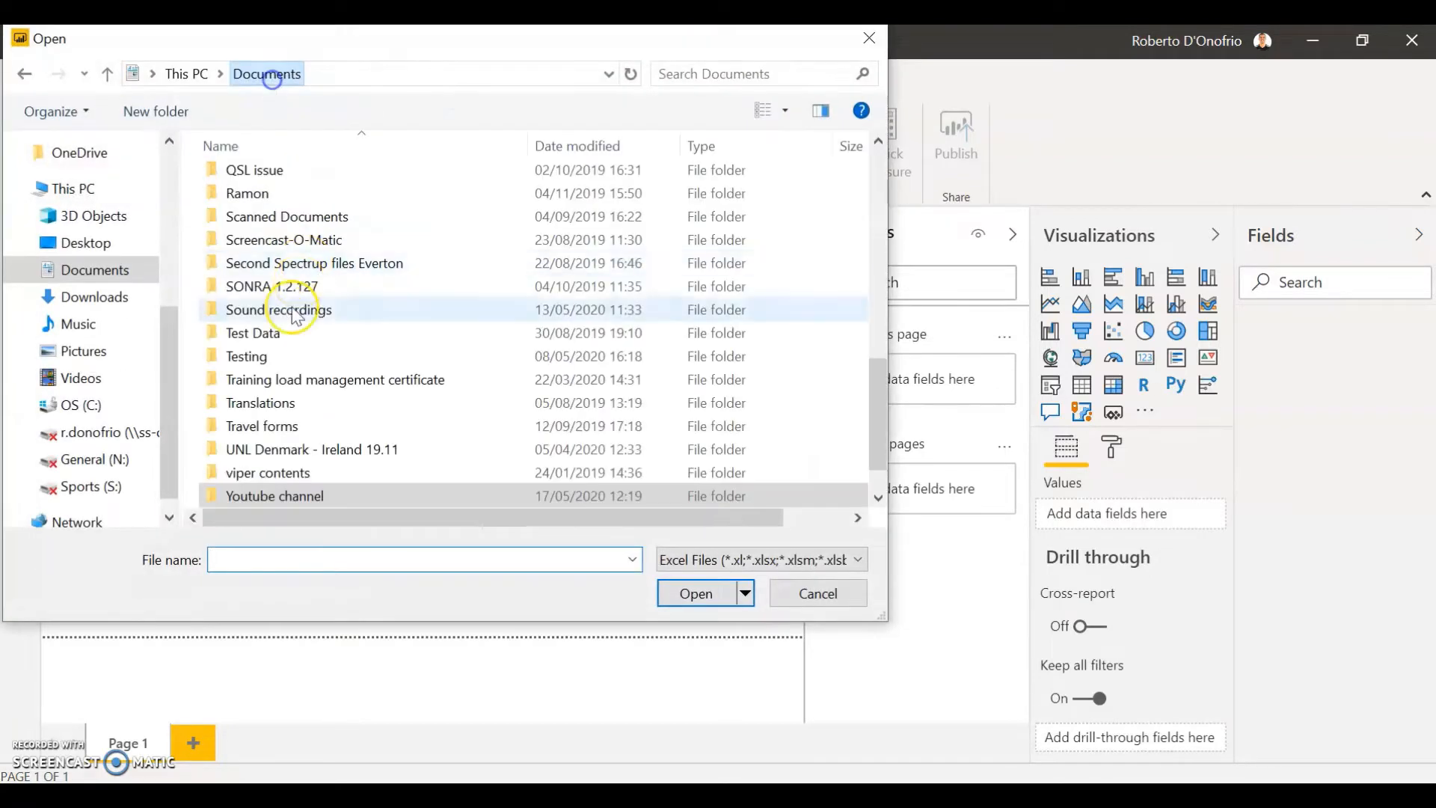
scroll(303, 284, up, 3)
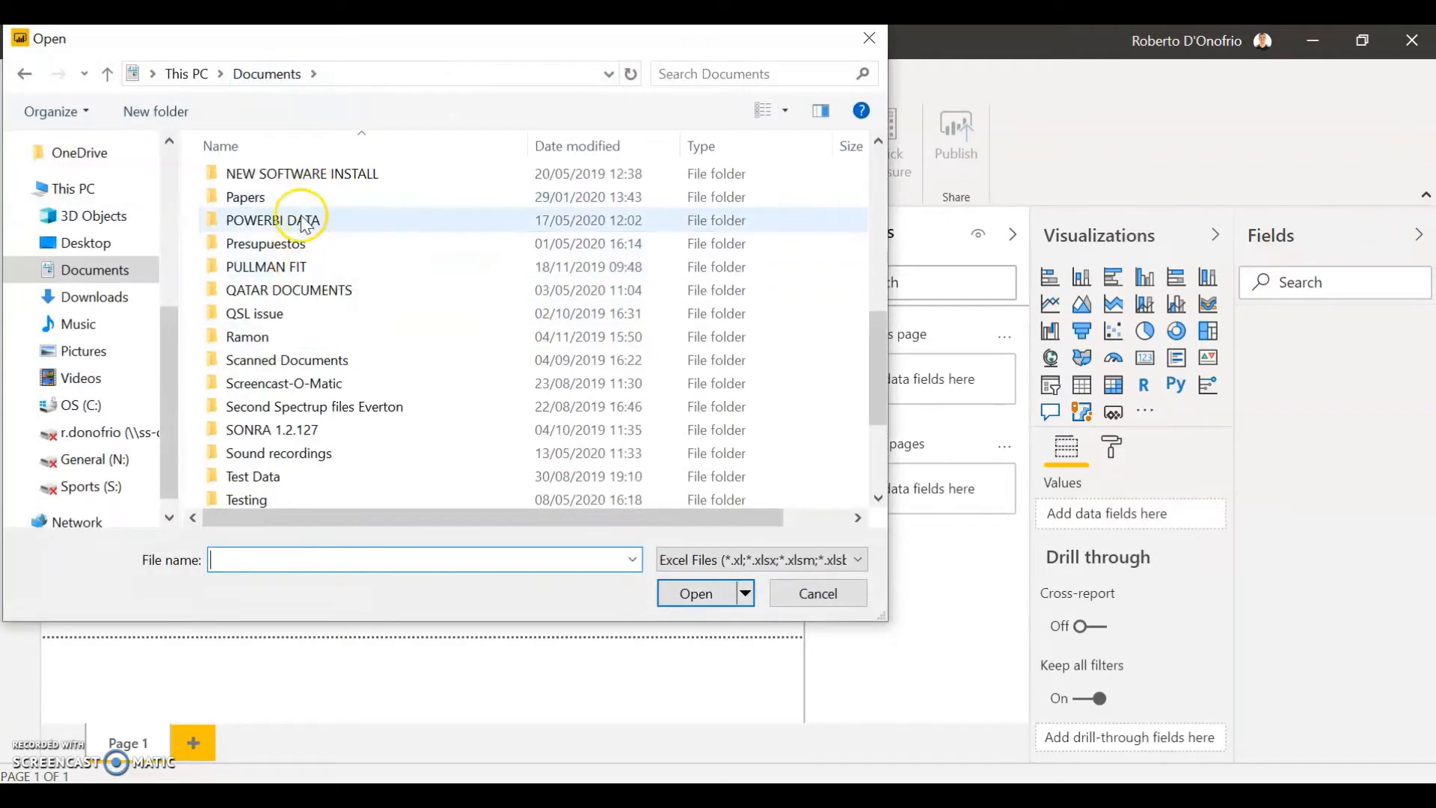
double_click(303, 222)
double_click(272, 229)
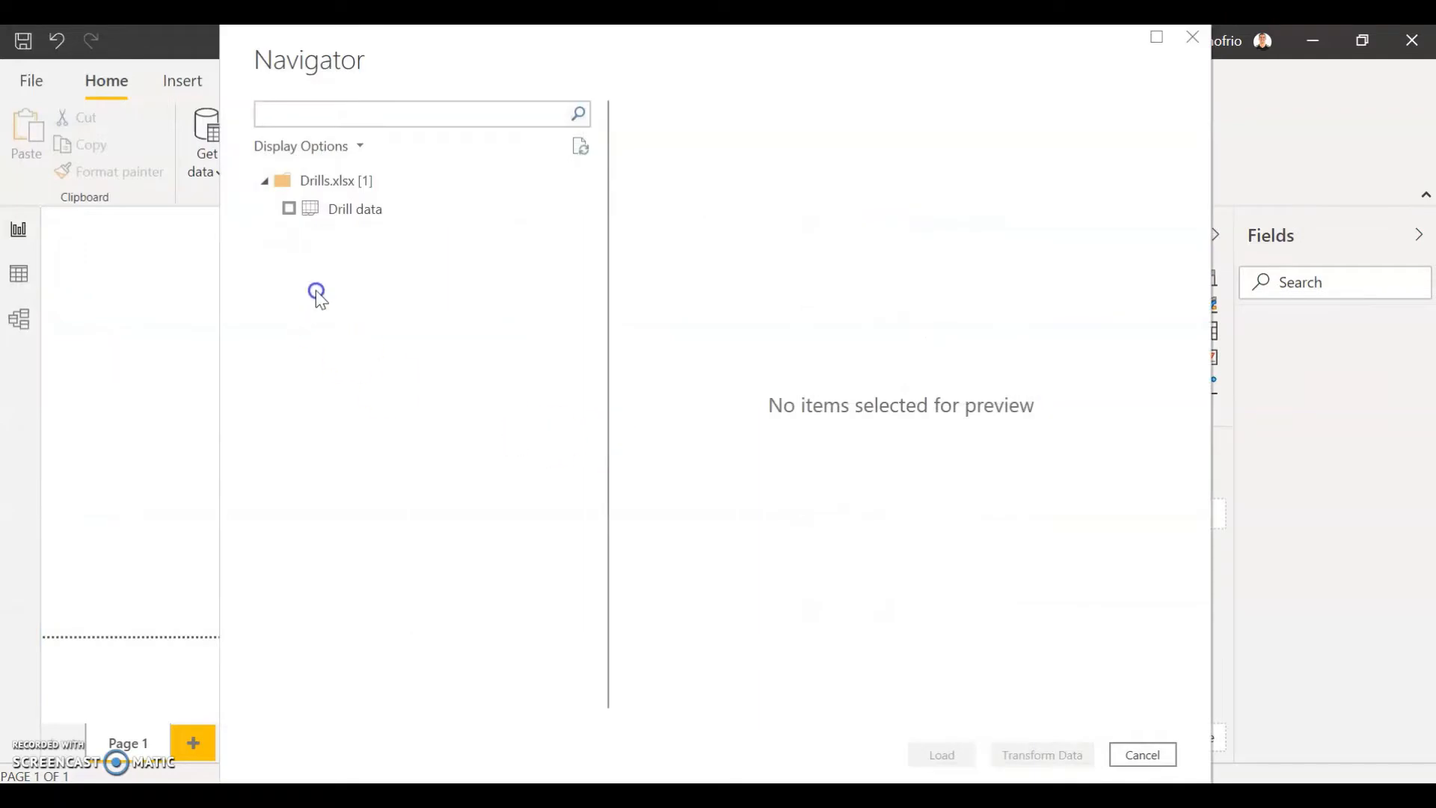
click(291, 211)
click(941, 754)
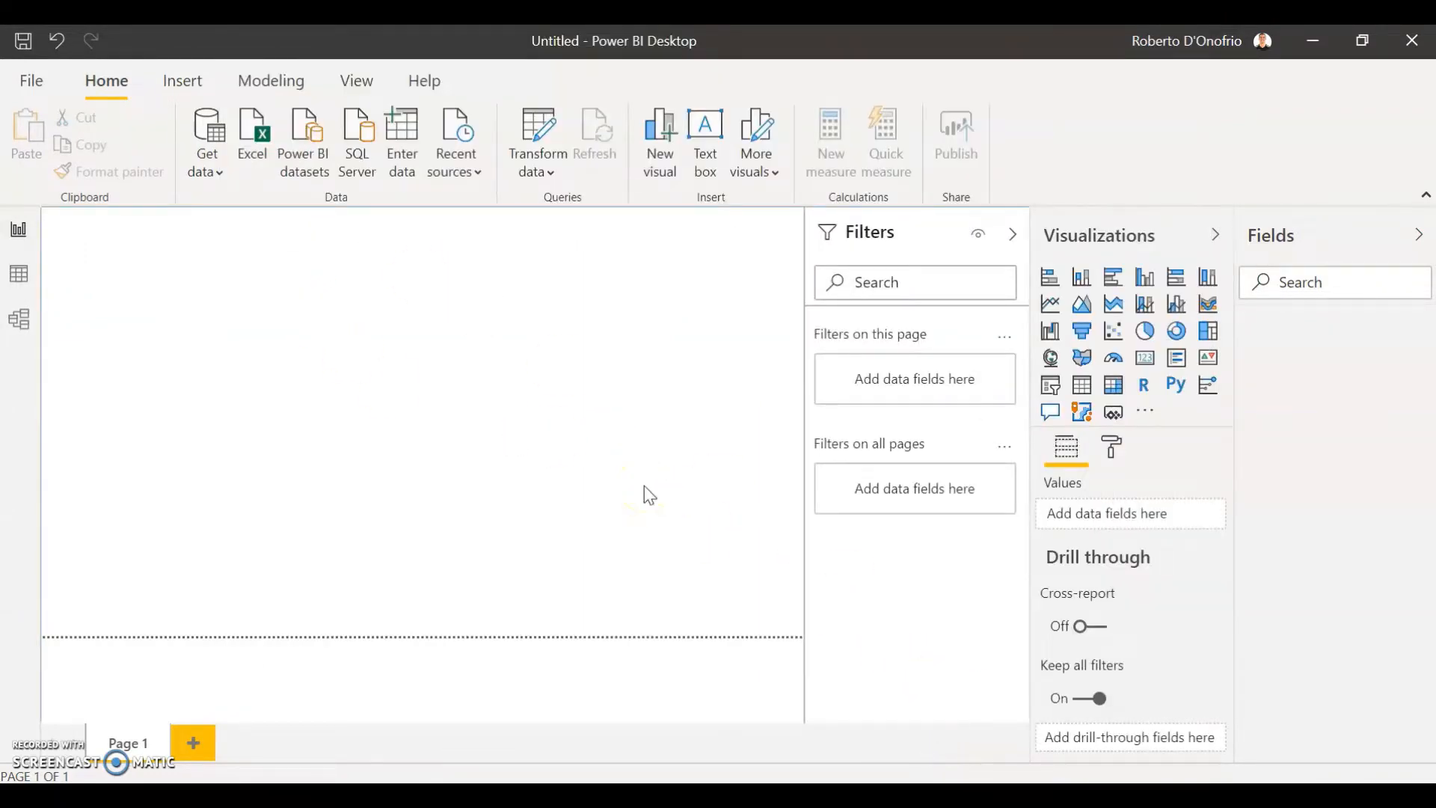
click(698, 343)
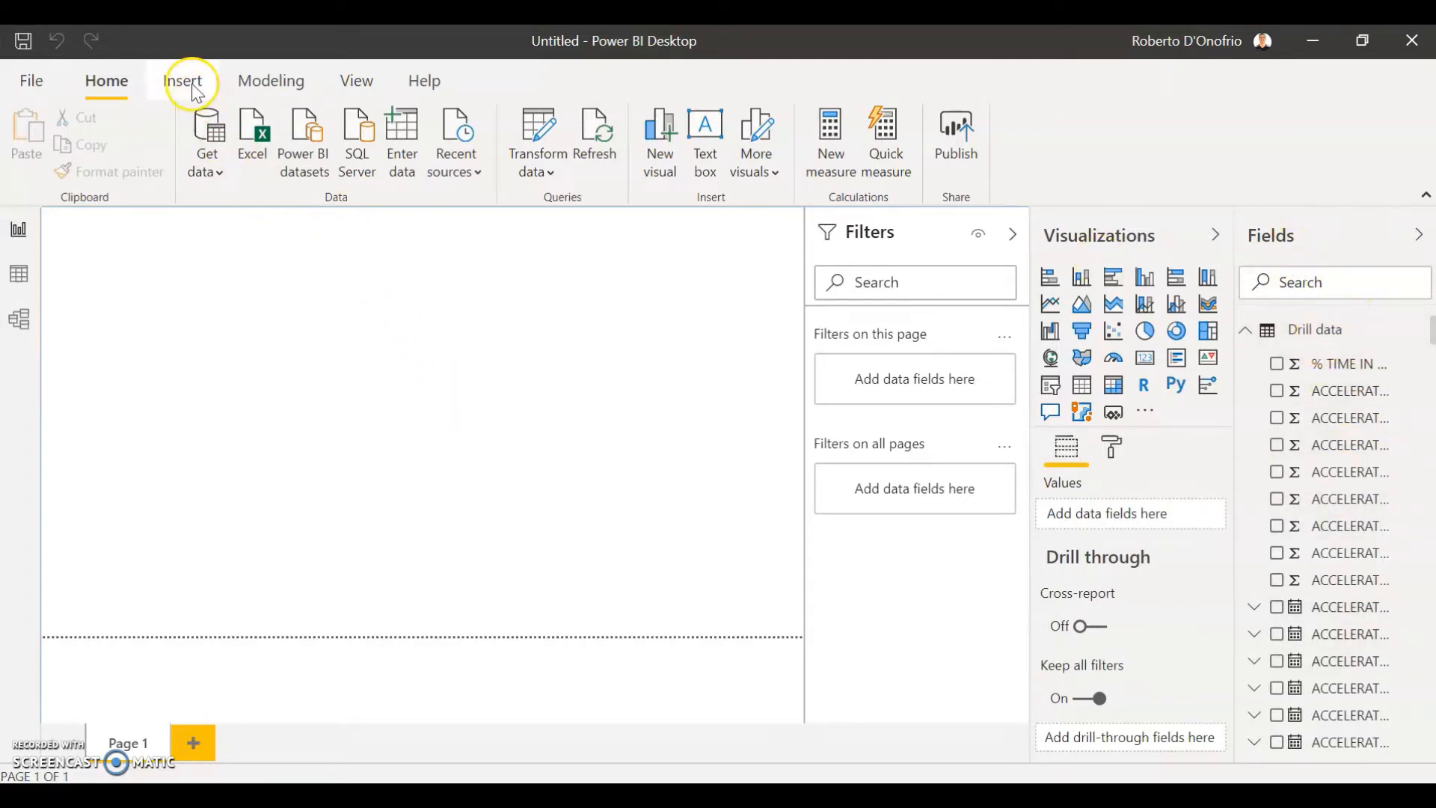
Insert a text box on the report page with the text "Drill Report"
click(705, 144)
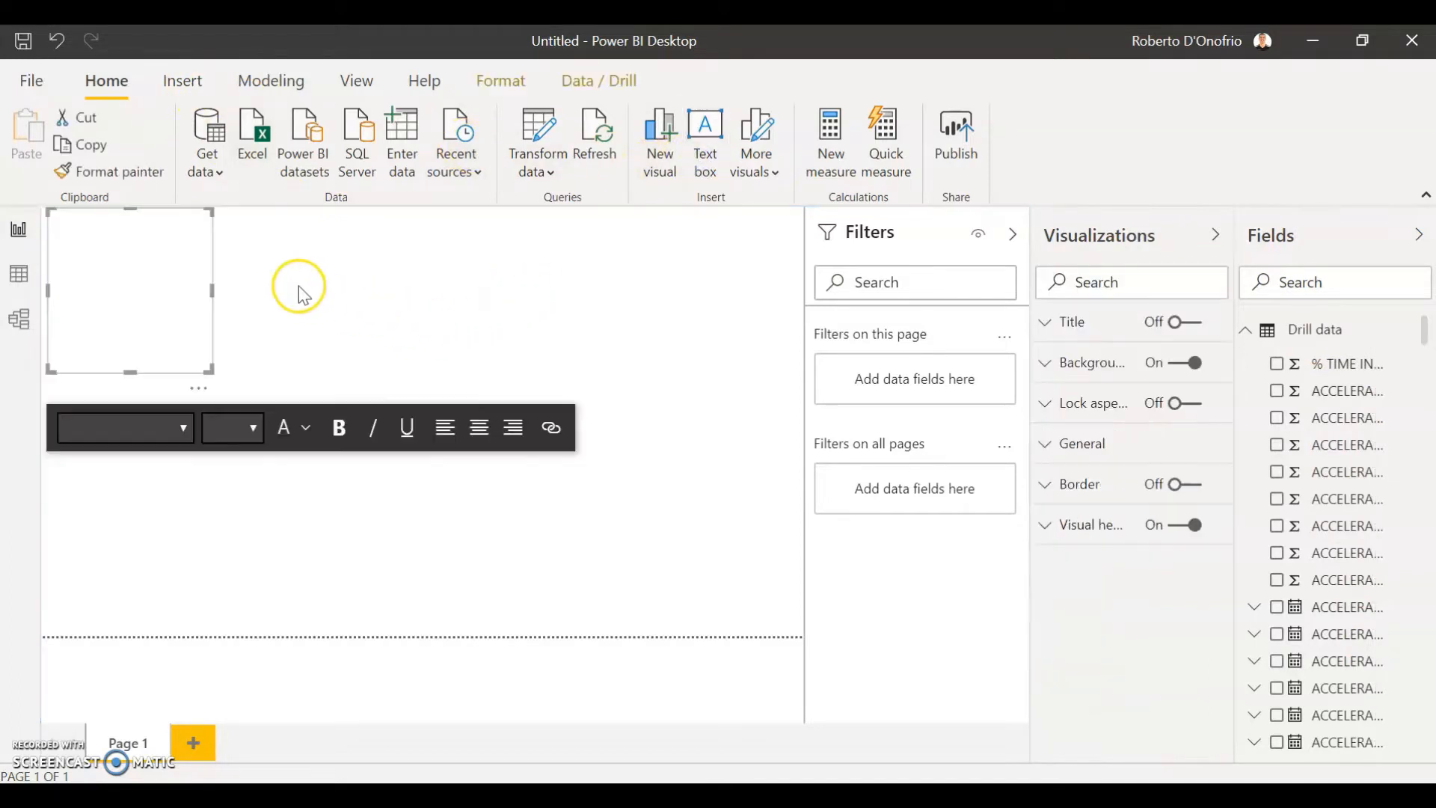
click(135, 258)
text(Drill Report)
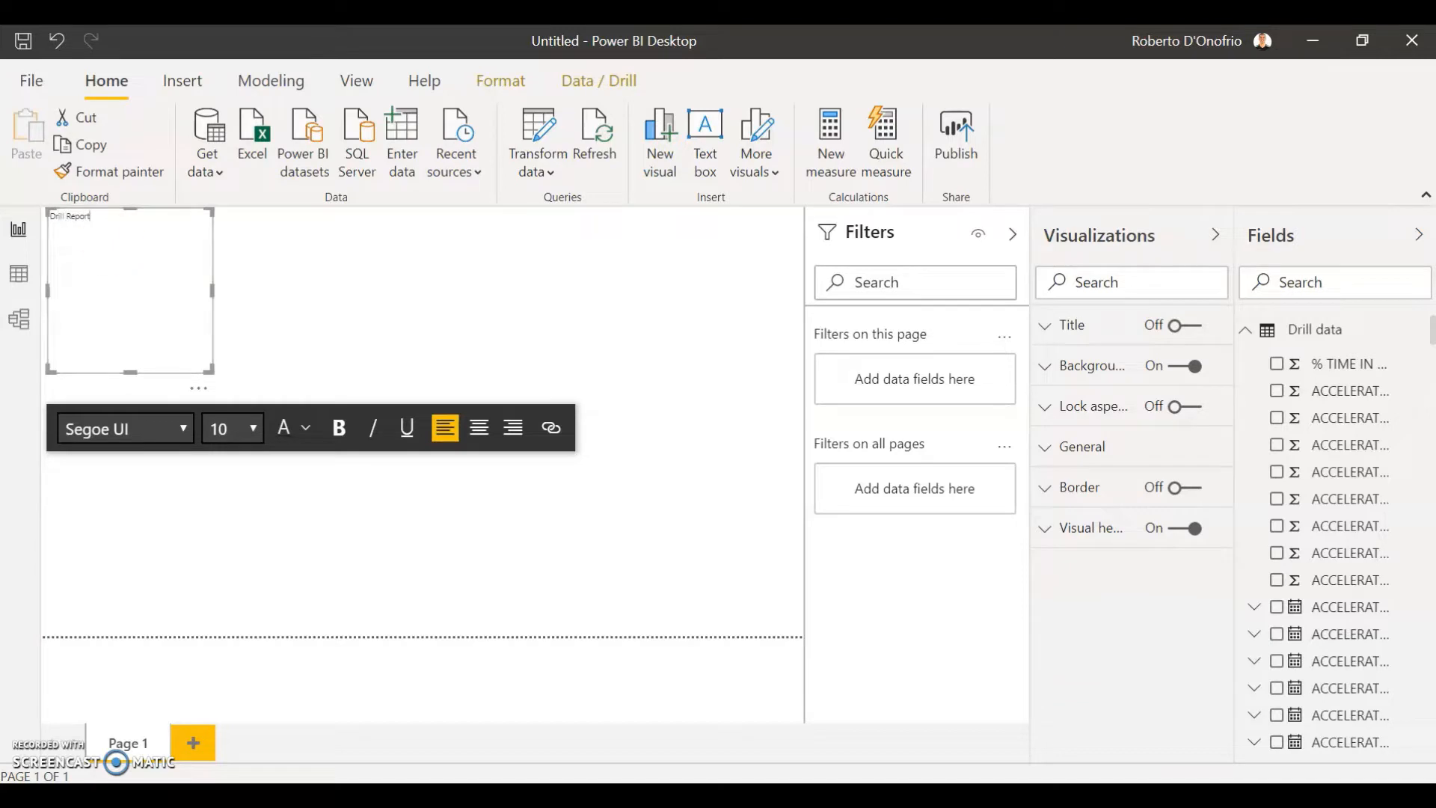
Set the Drill Report title text to size 28 and shrink its text box to fit the title
drag(154, 235, 45, 232)
click(243, 430)
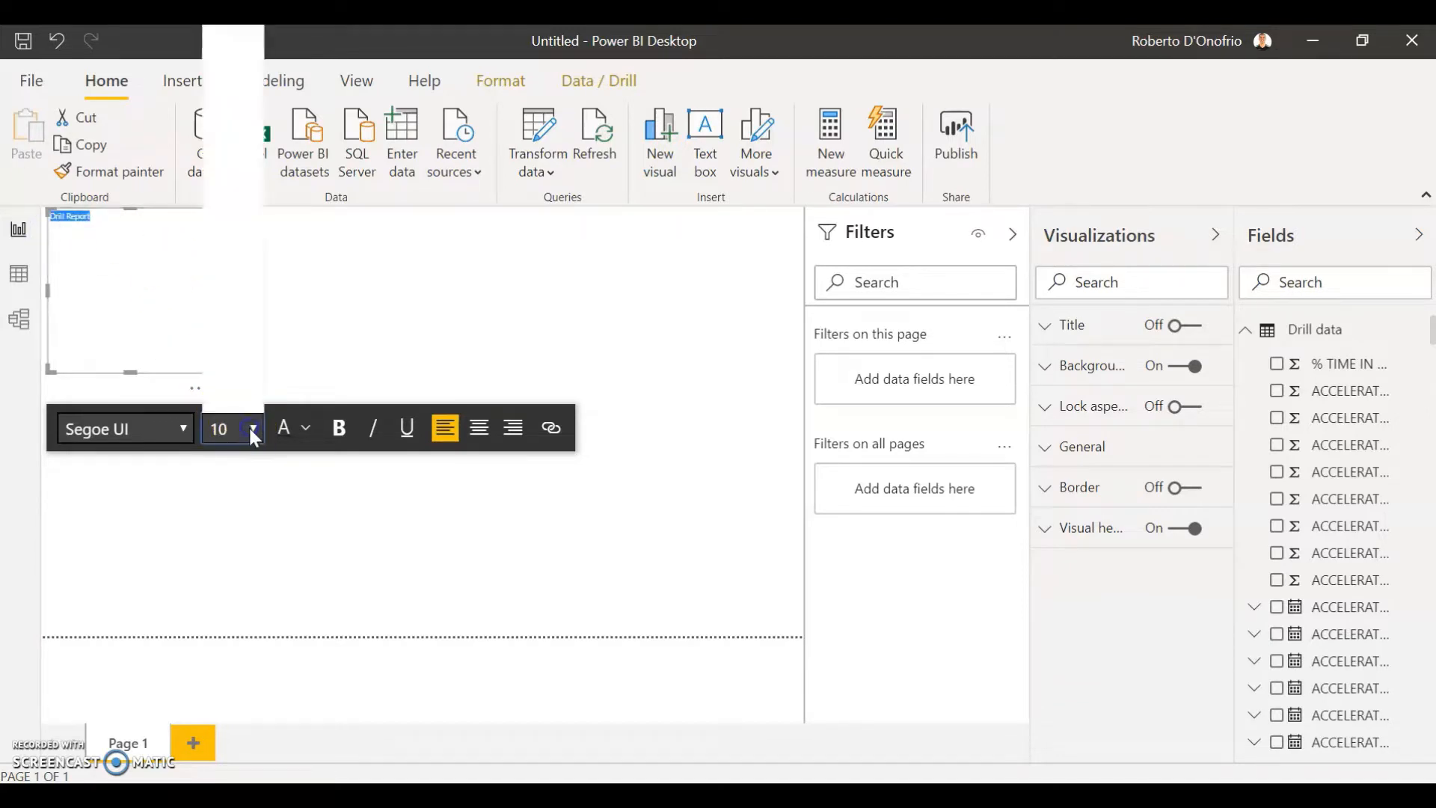
click(230, 280)
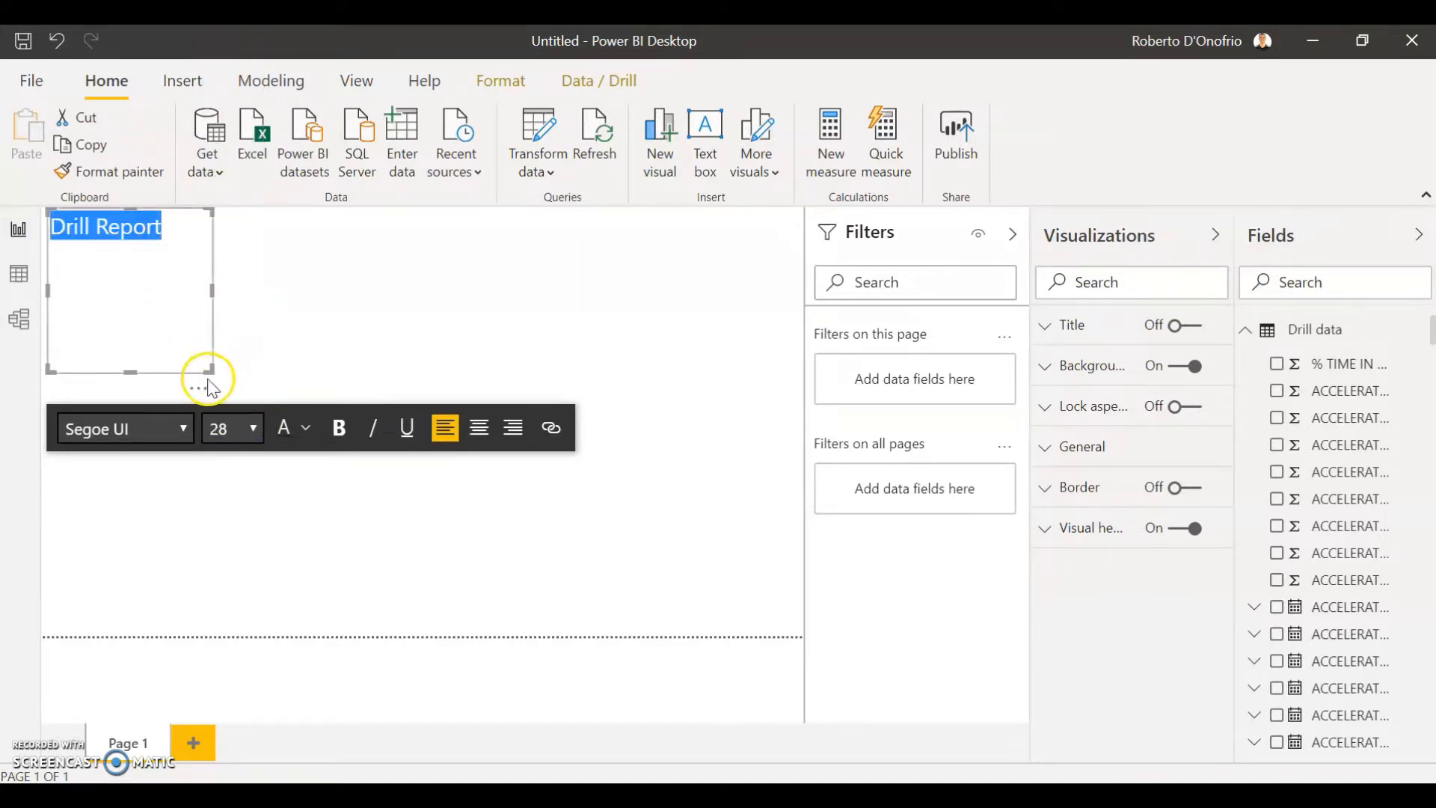
drag(211, 370, 175, 250)
click(215, 239)
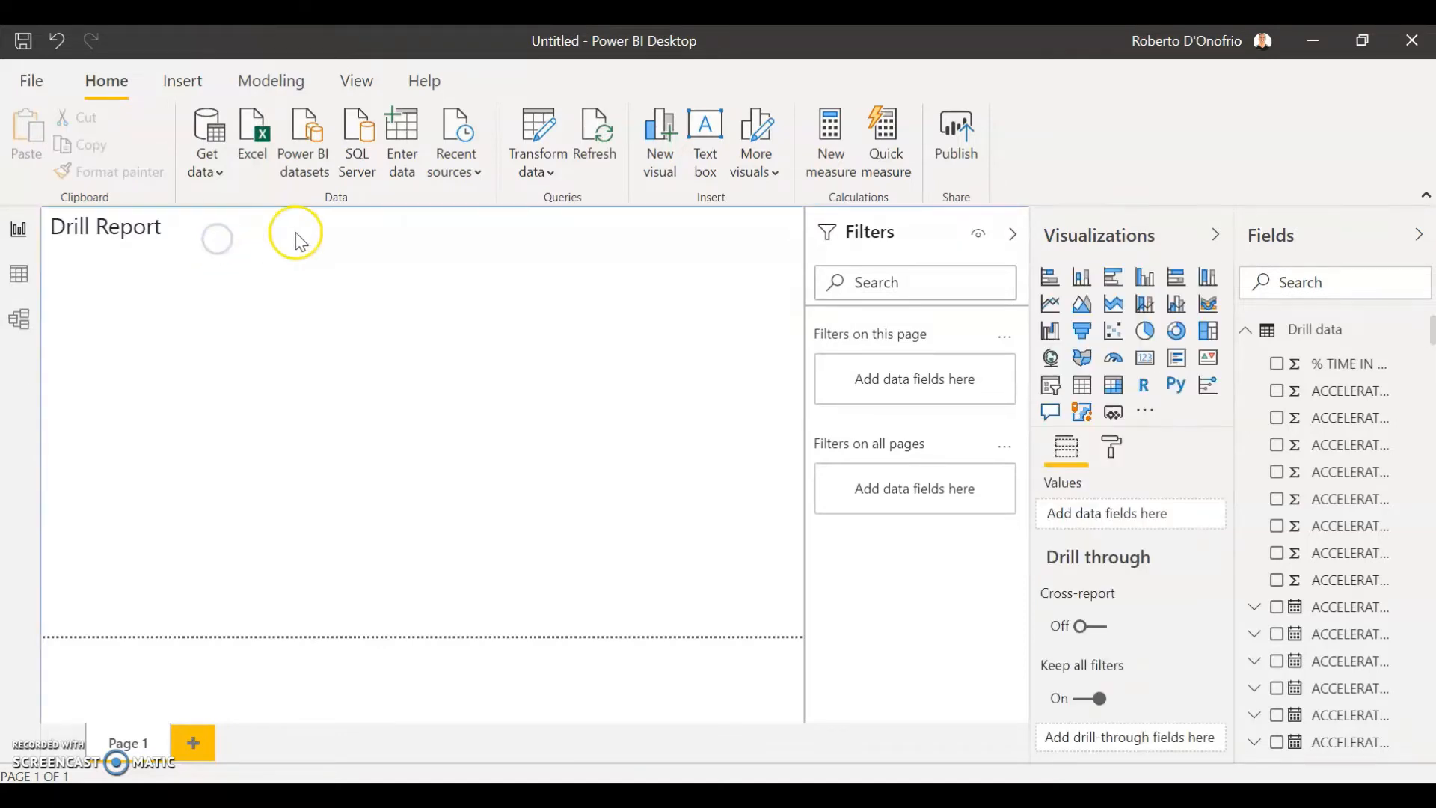
Insert the soccer ball image from the Youtube channel folder and place it small in the page's upper-right corner
click(184, 86)
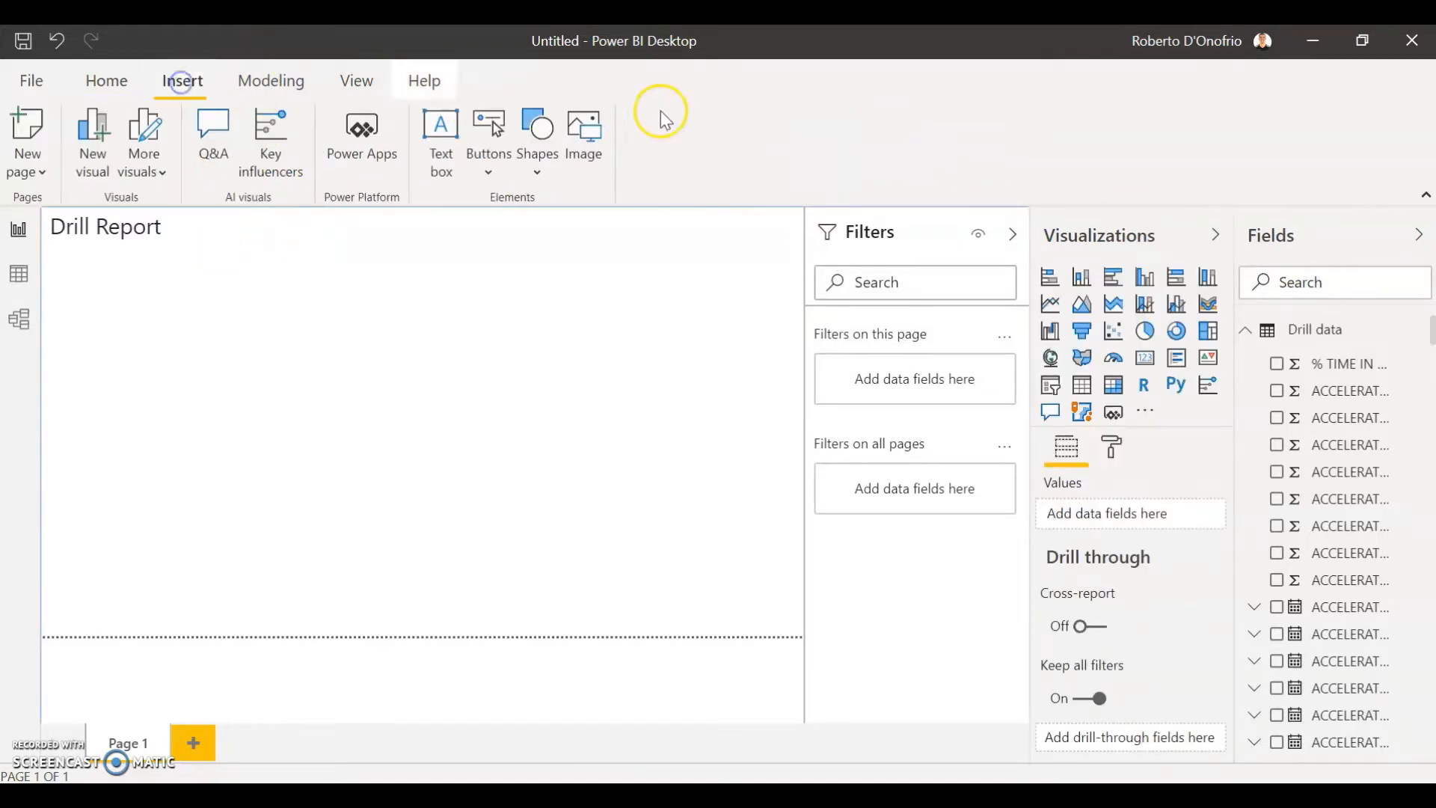
click(588, 166)
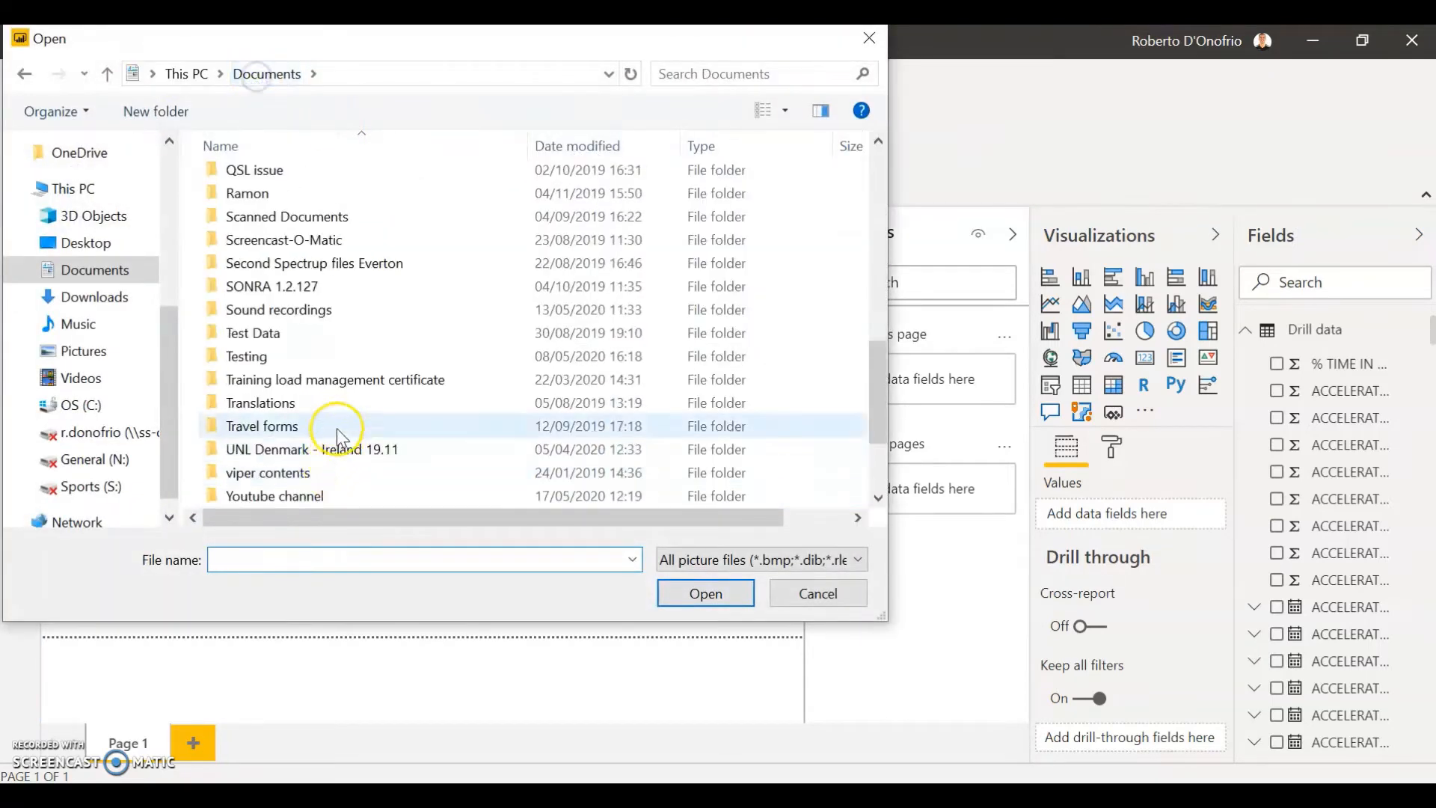
double_click(324, 494)
click(495, 227)
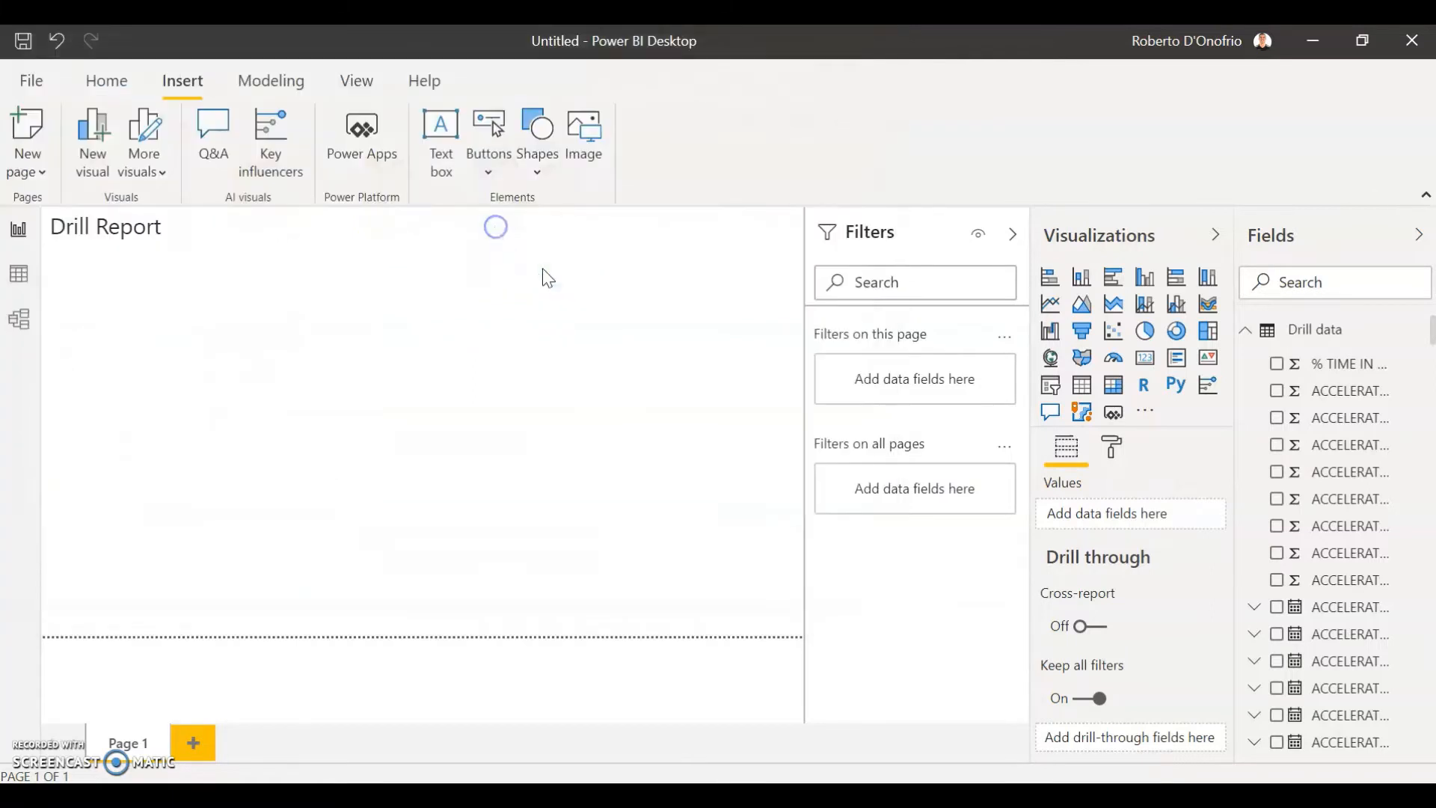
drag(166, 341, 792, 234)
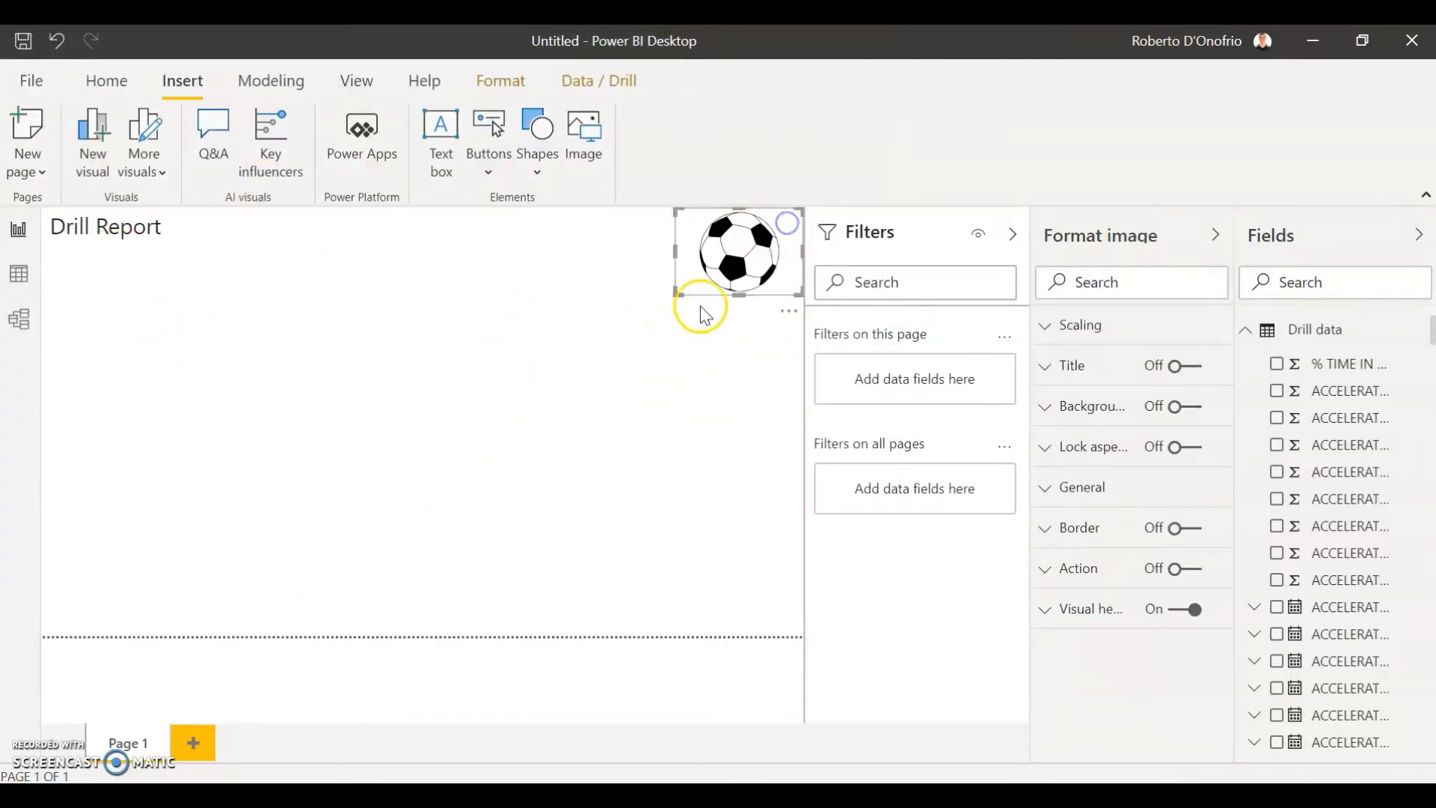
click(626, 322)
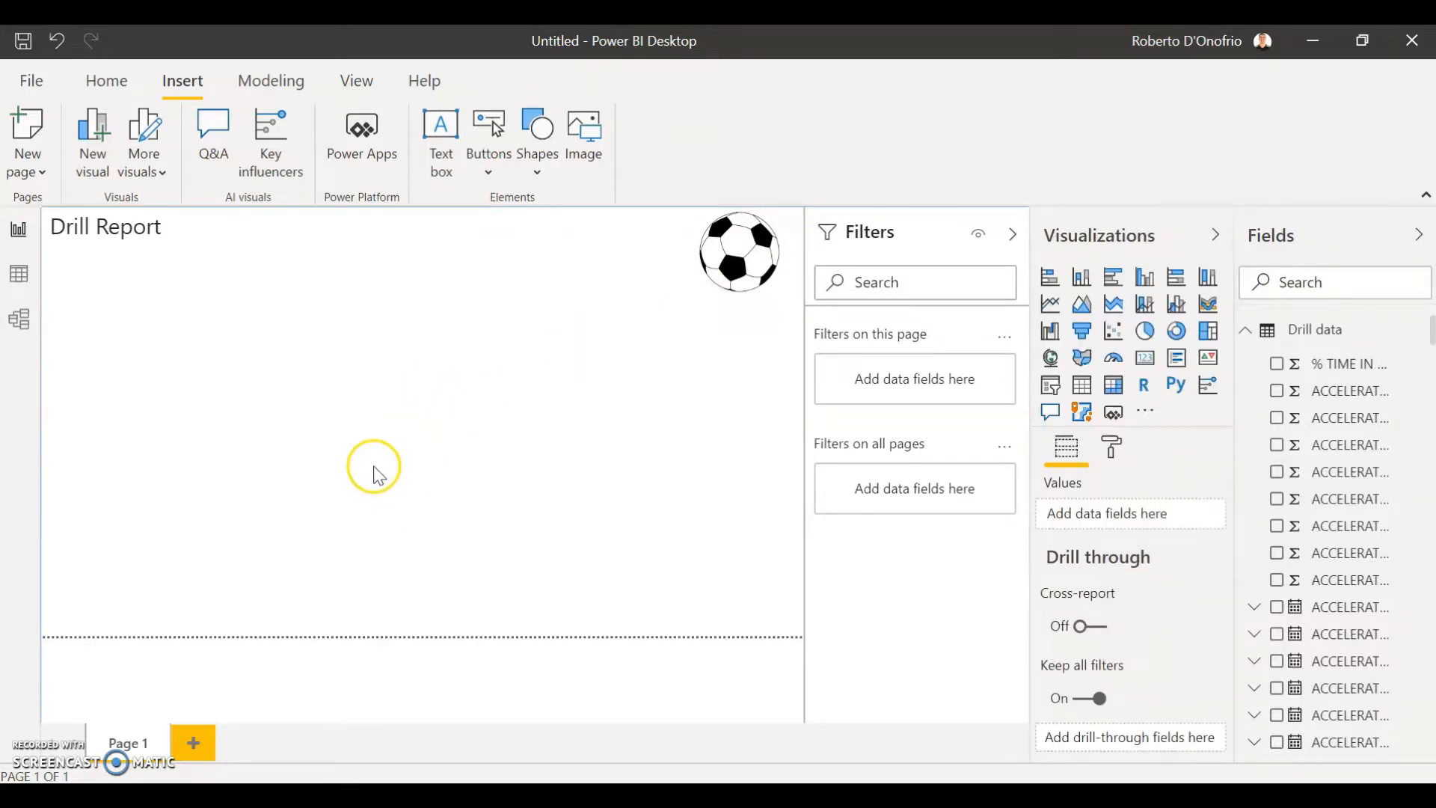
Add a small slicer below the Drill Report title and assign the DRILL DATE field to it
click(1052, 387)
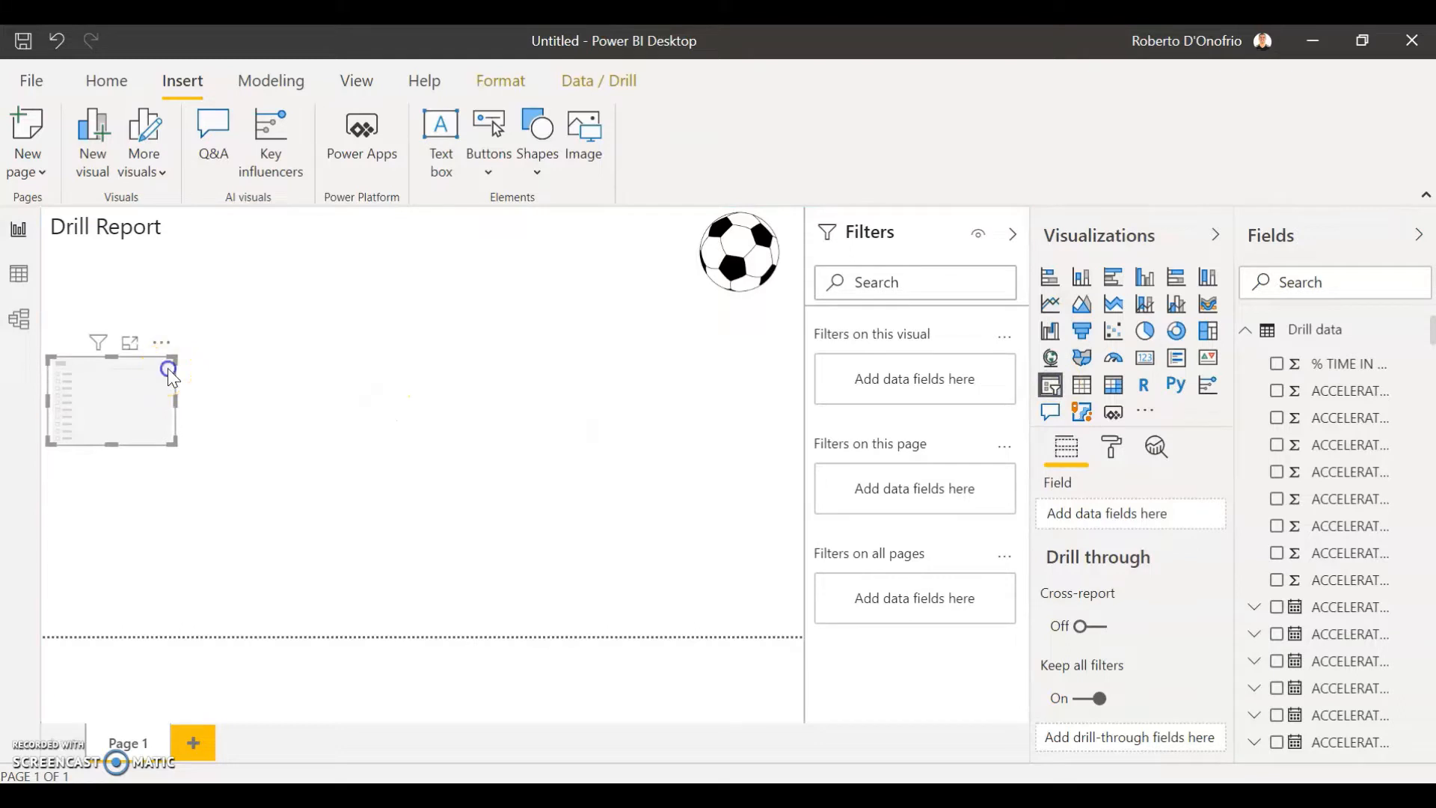
drag(167, 368, 166, 257)
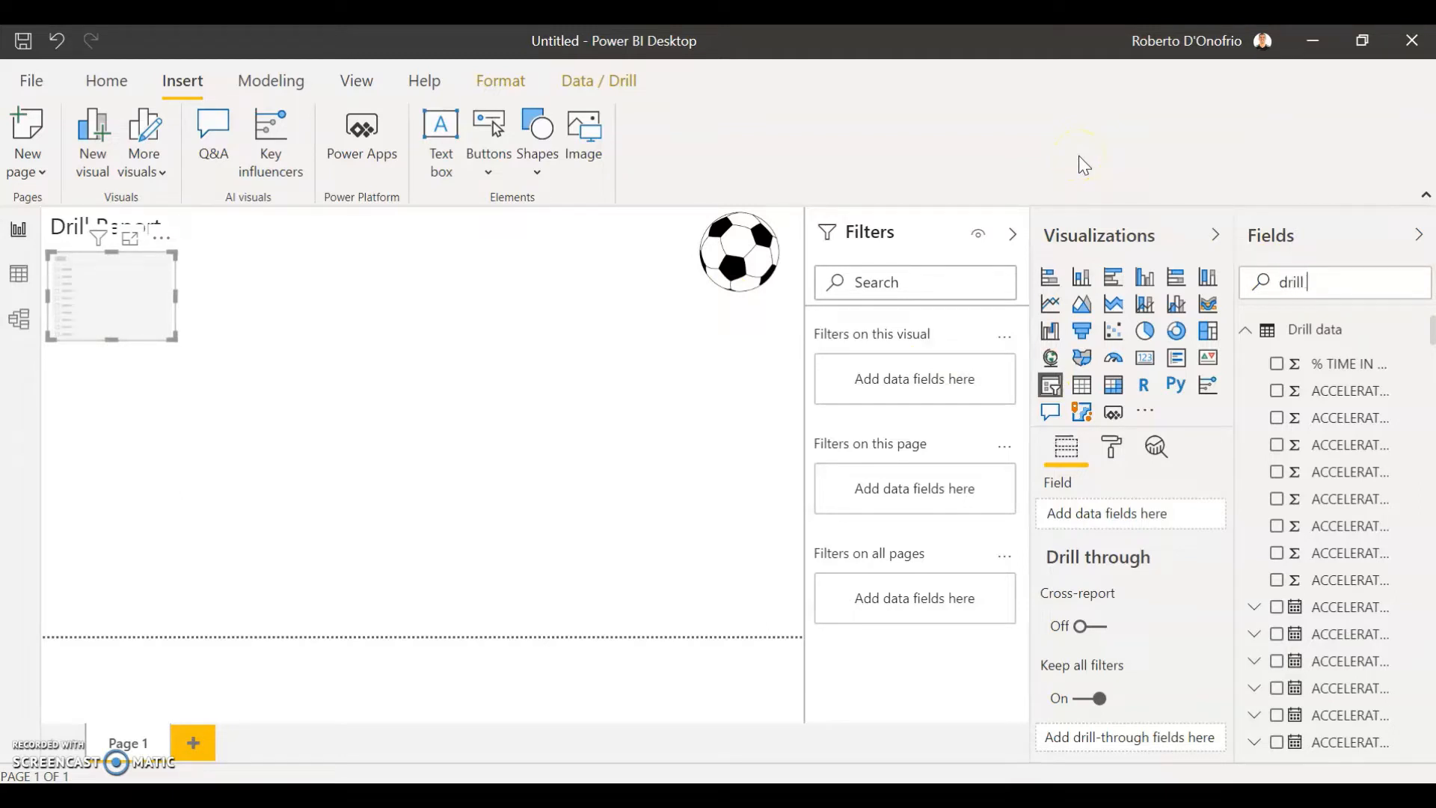
text(e)
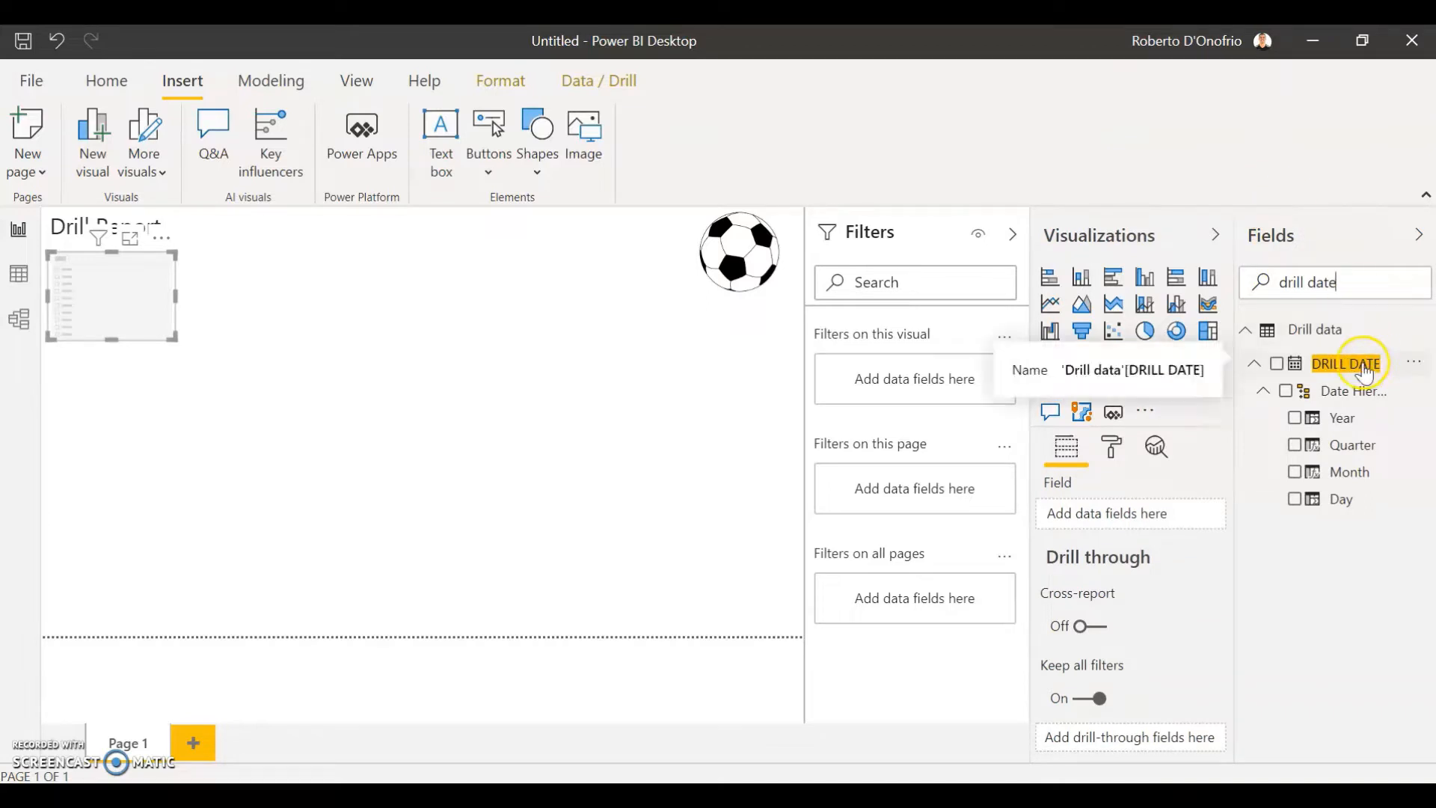
drag(1369, 363, 1148, 524)
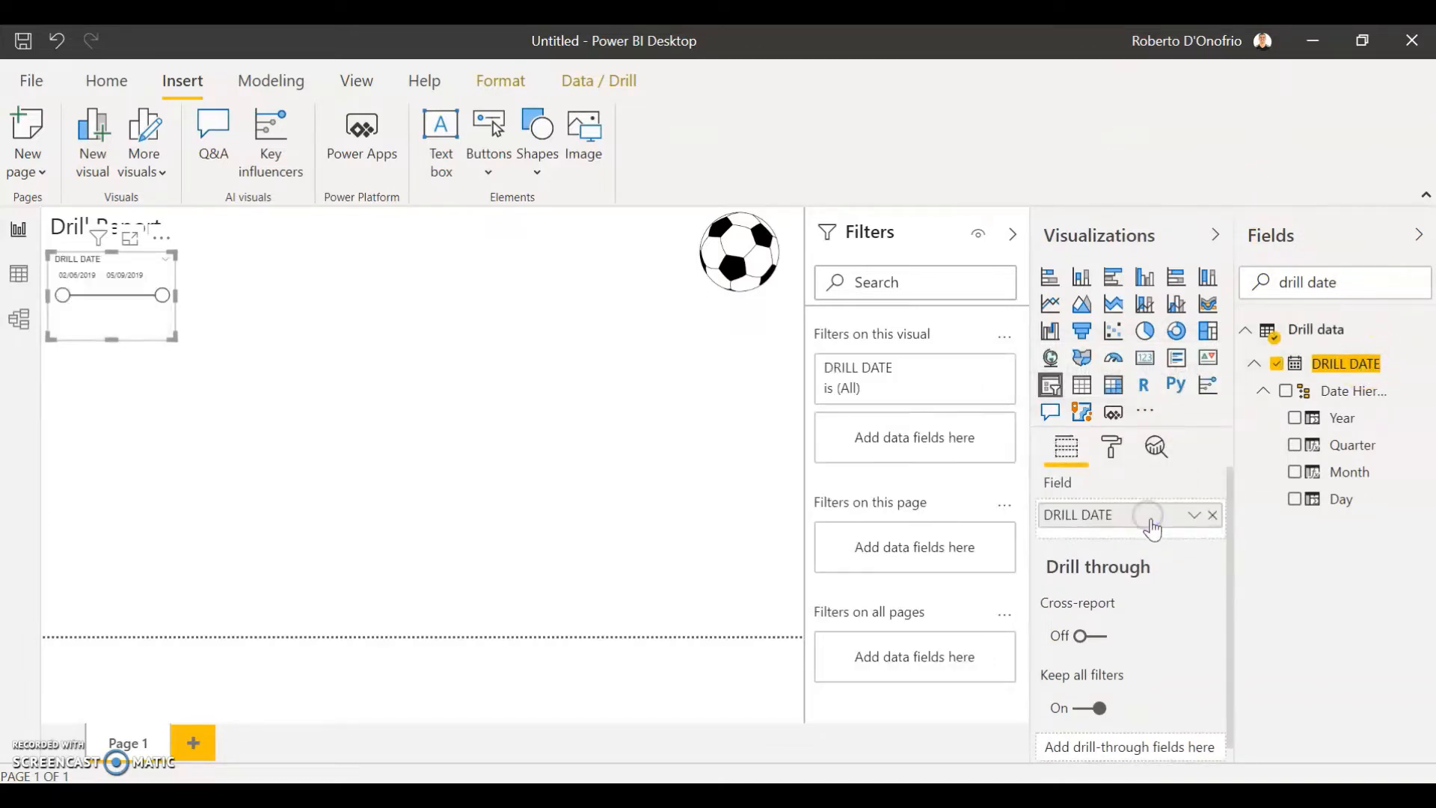
Change the DRILL DATE slicer to the Dropdown style and expand its list of dates
click(168, 268)
click(197, 342)
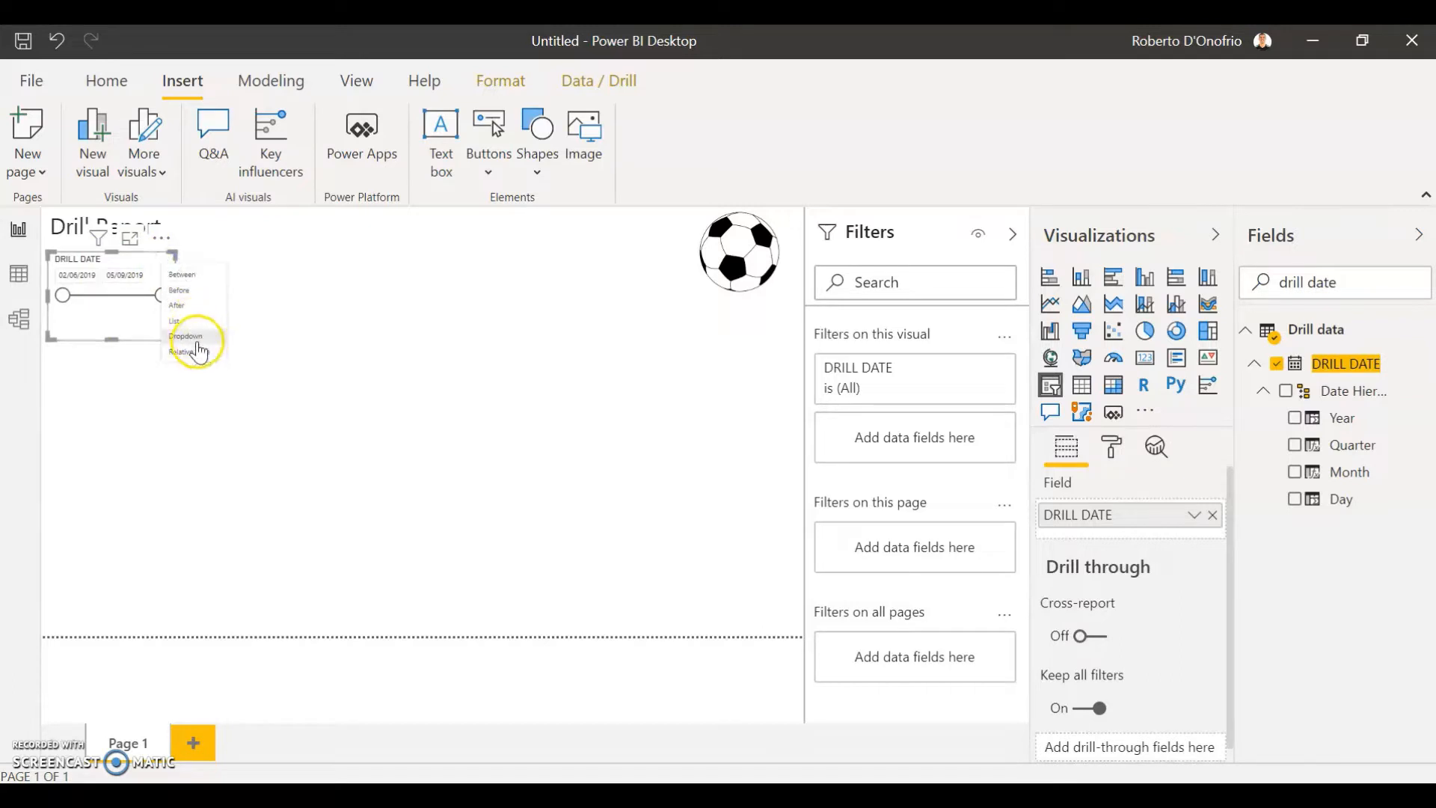
click(144, 282)
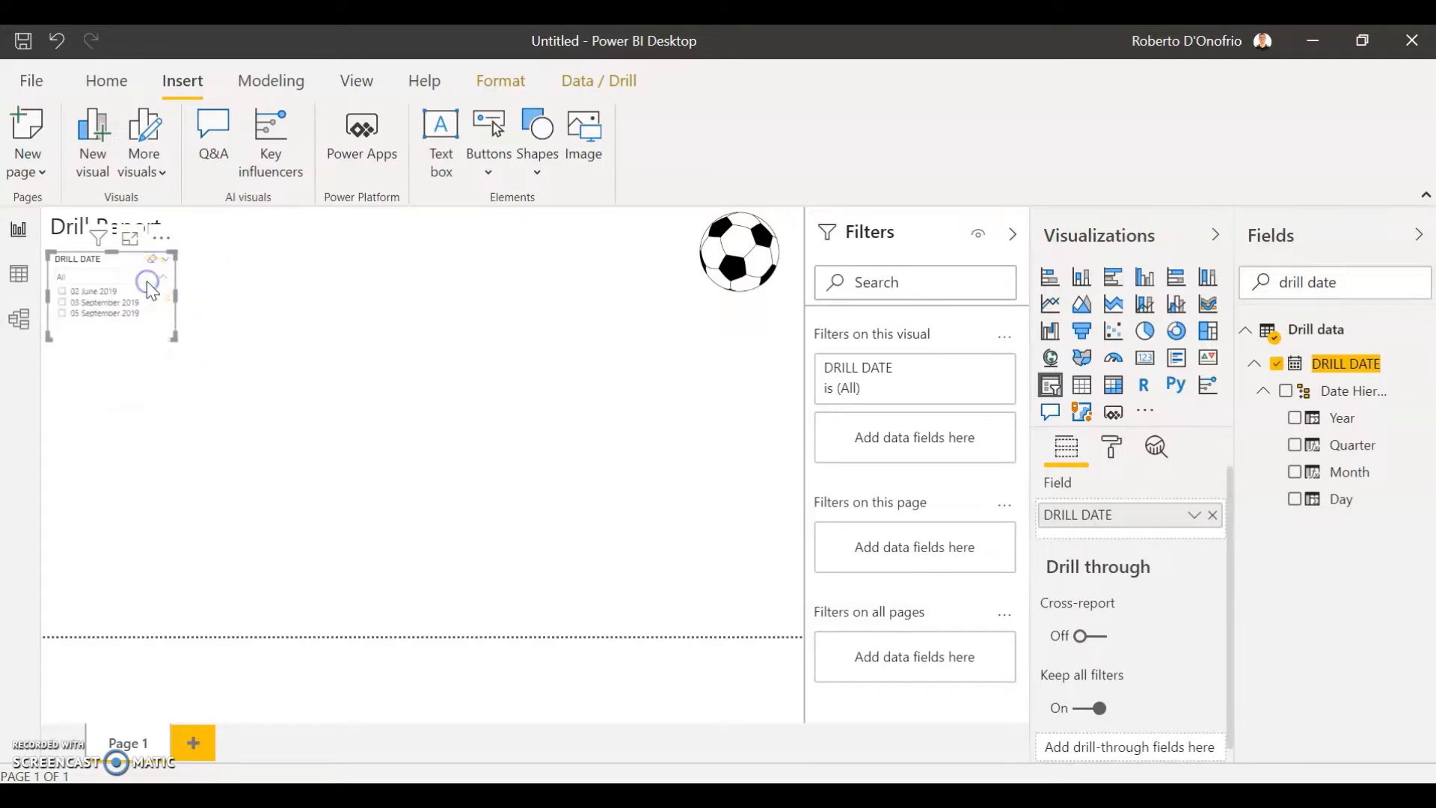
Select each date in the DRILL DATE slicer in turn, ending on 05 September 2019, and shrink the slicer's height to fit the dropdown
click(104, 292)
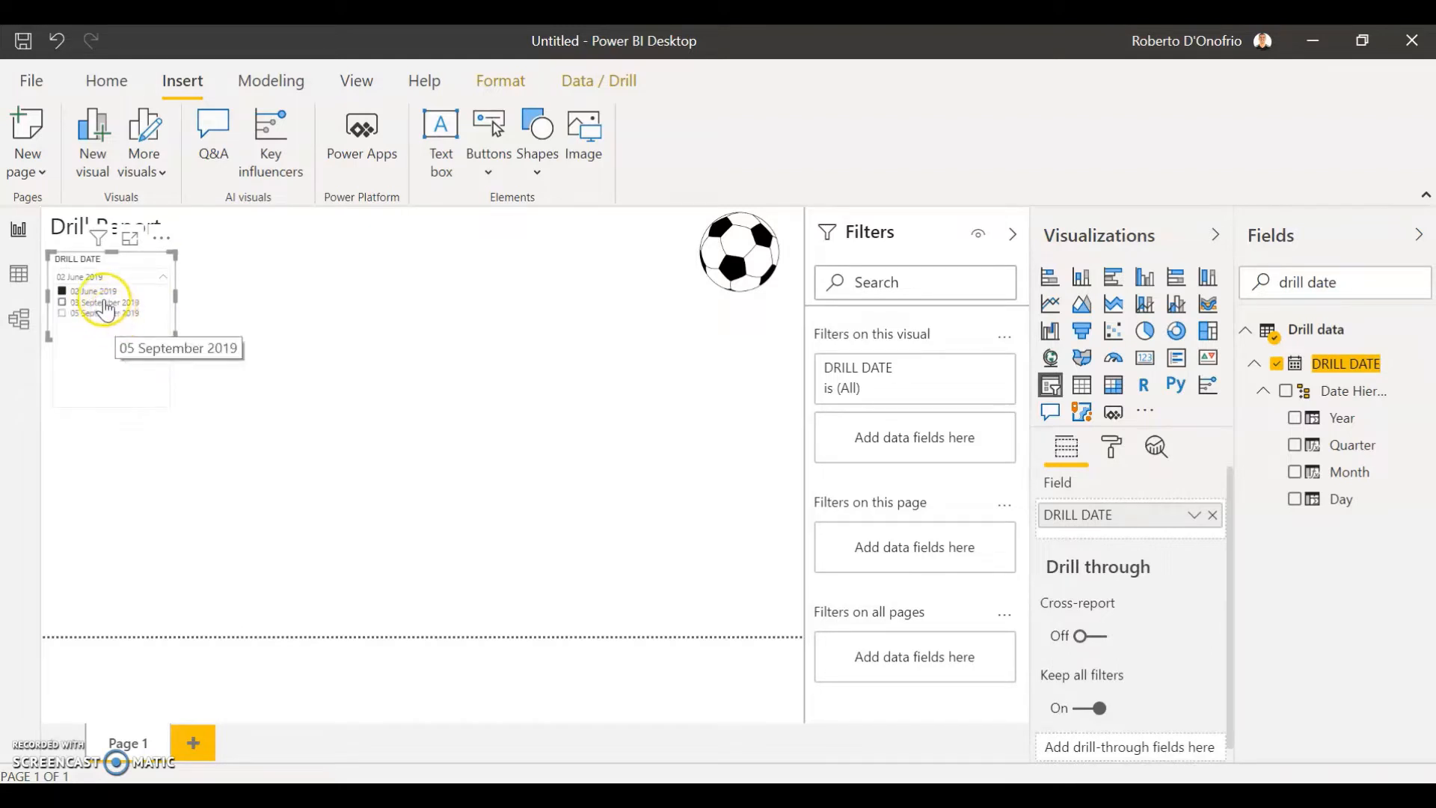
click(101, 302)
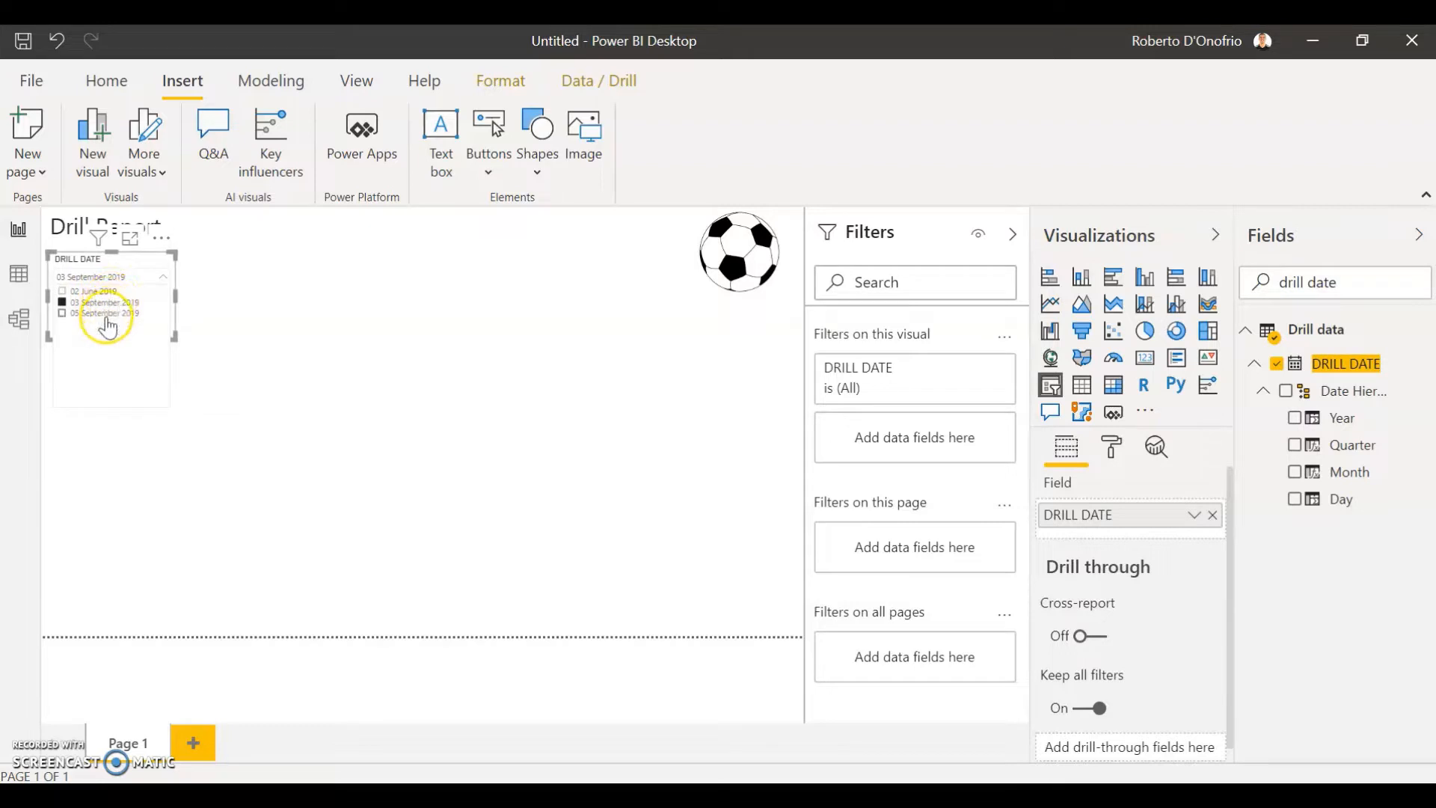
click(106, 314)
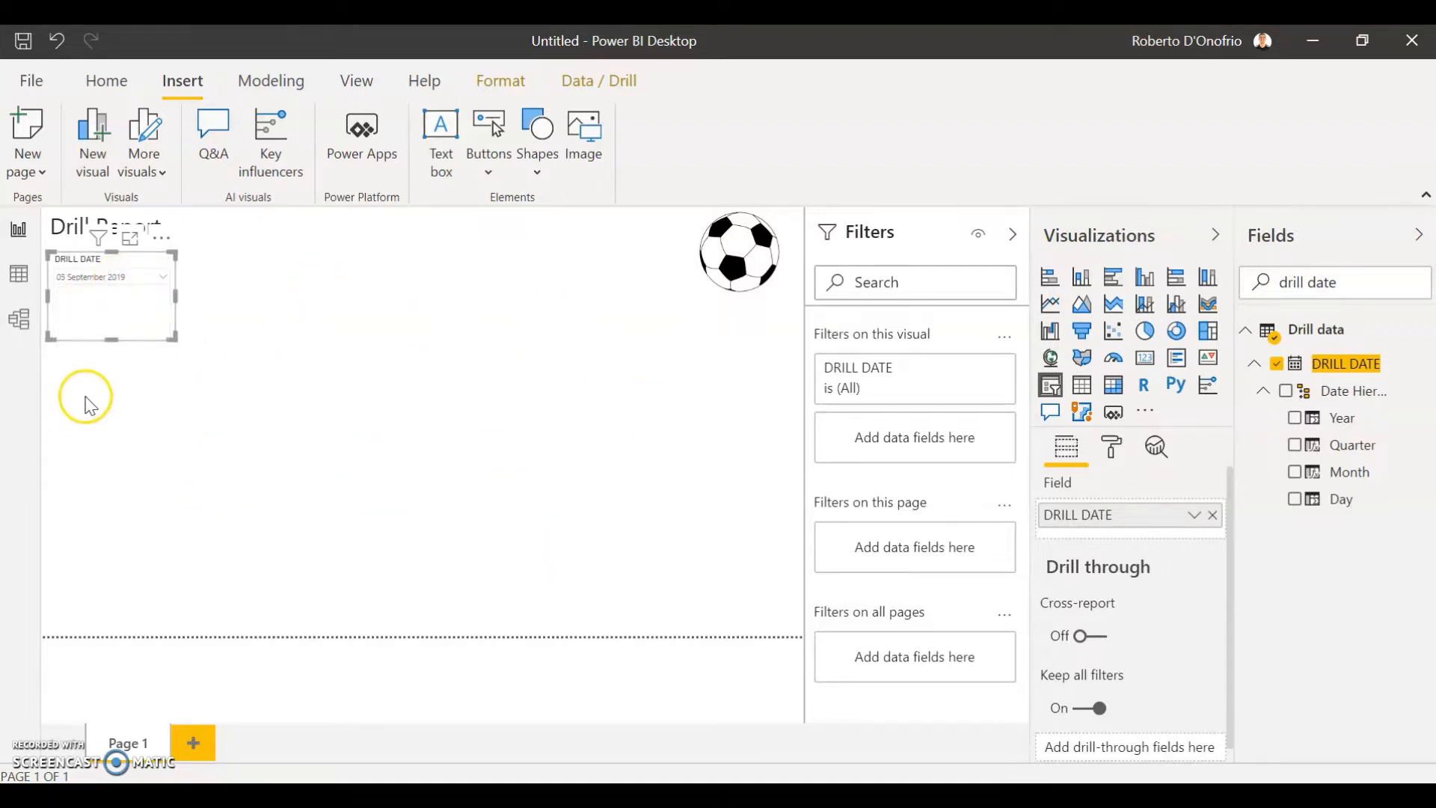
drag(112, 340, 110, 298)
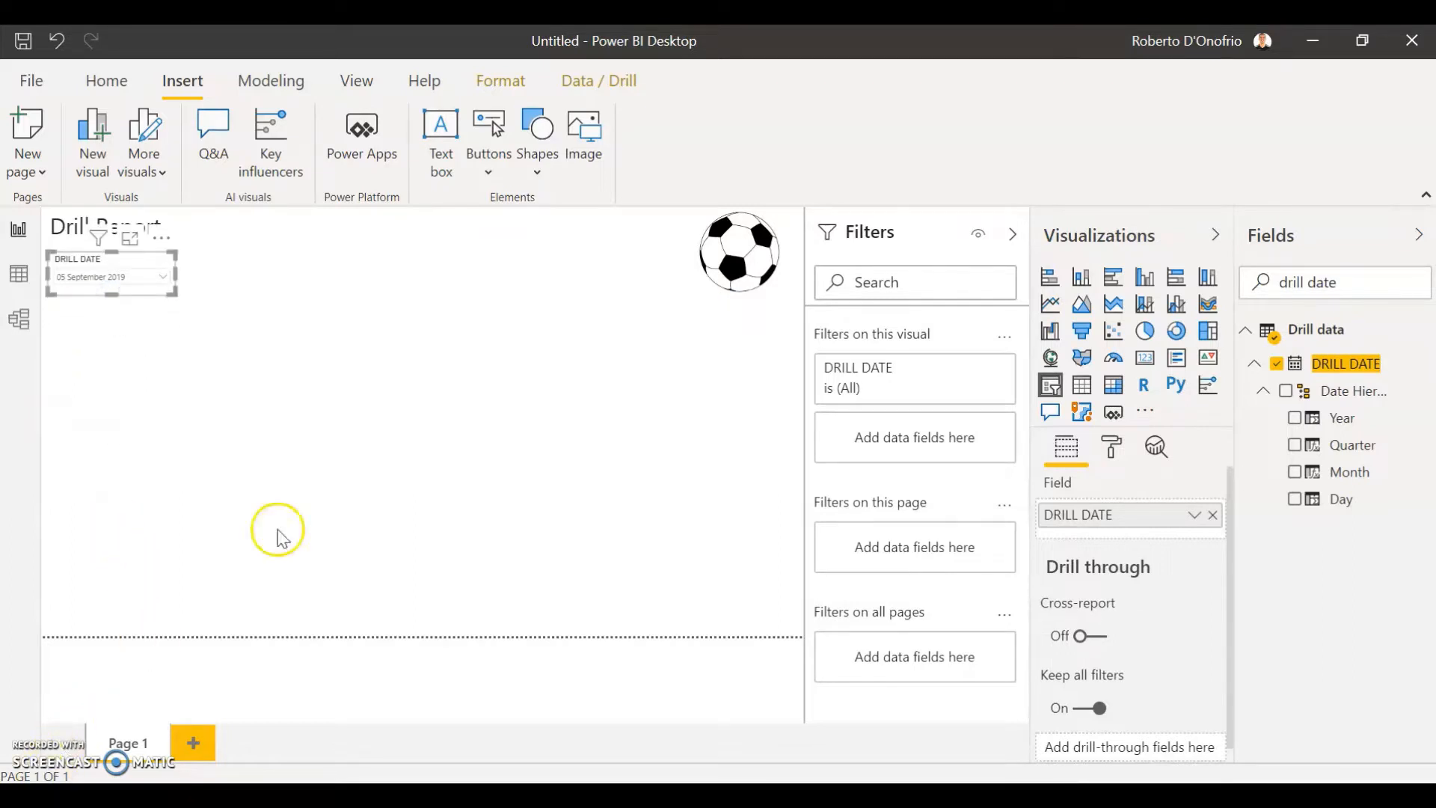
Turn off Multi-select with CTRL in the DRILL DATE slicer's selection controls
click(1119, 453)
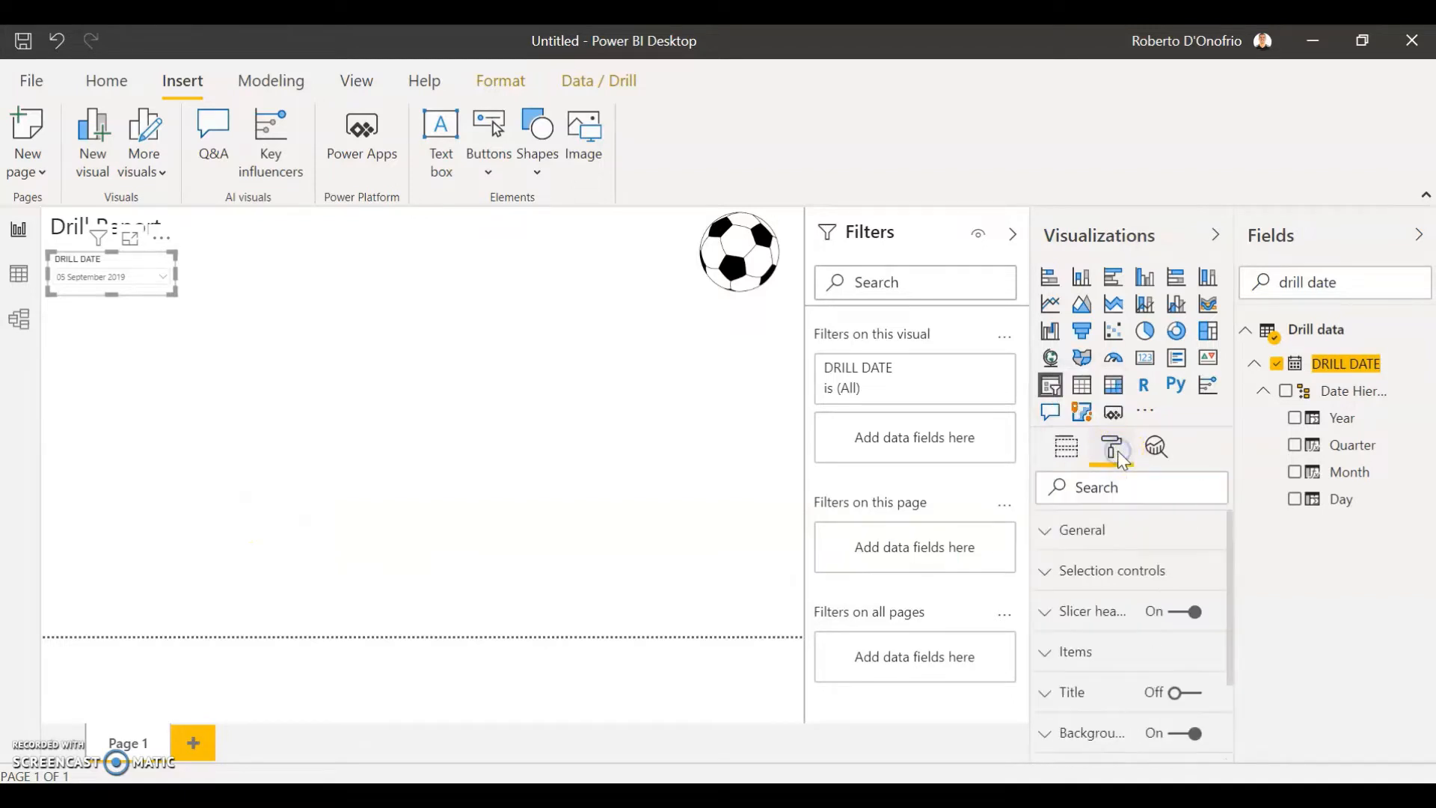
click(1063, 575)
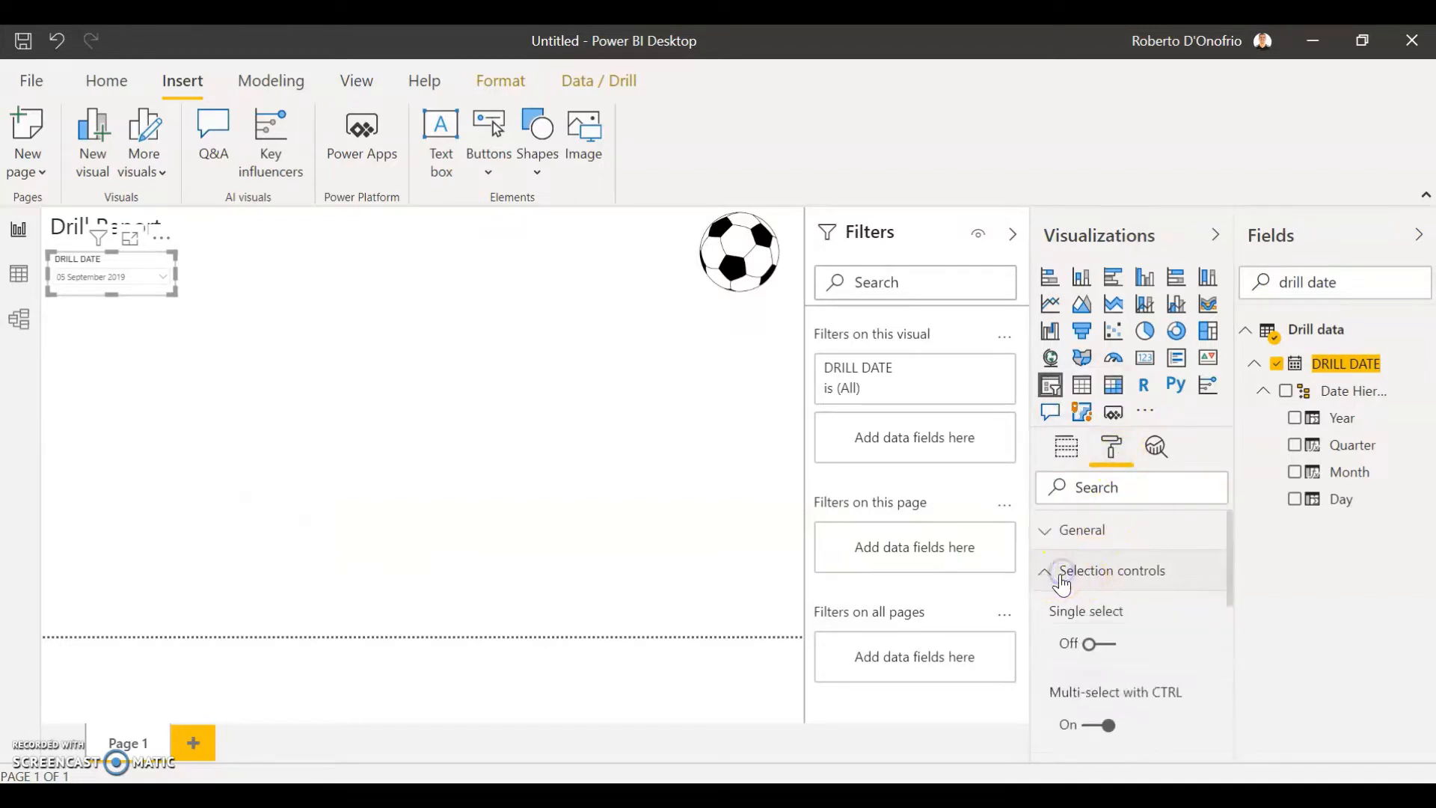
scroll(1138, 625, down, 3)
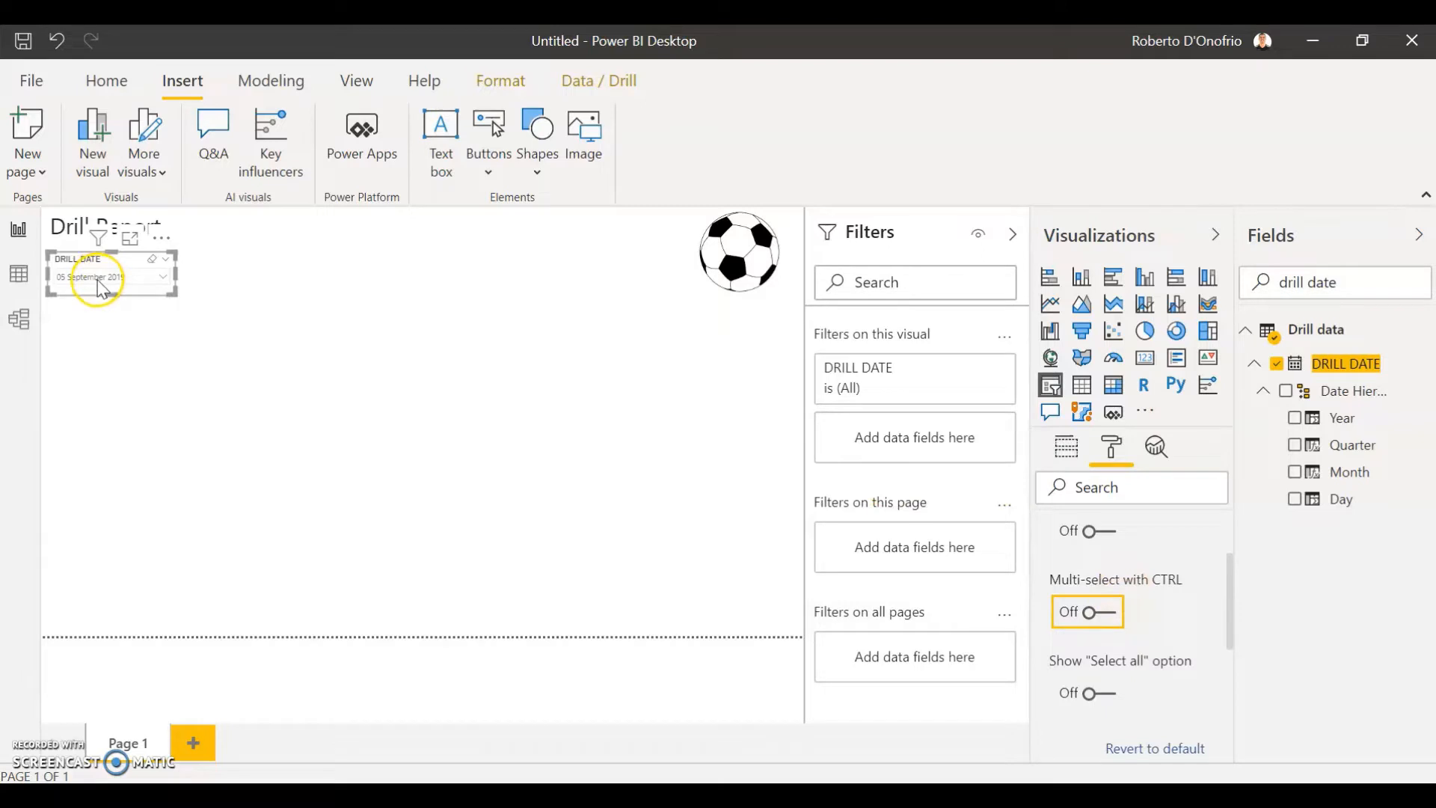
Test selecting and clearing several dates in the DRILL DATE slicer, ending with only 05 September 2019 selected
click(102, 282)
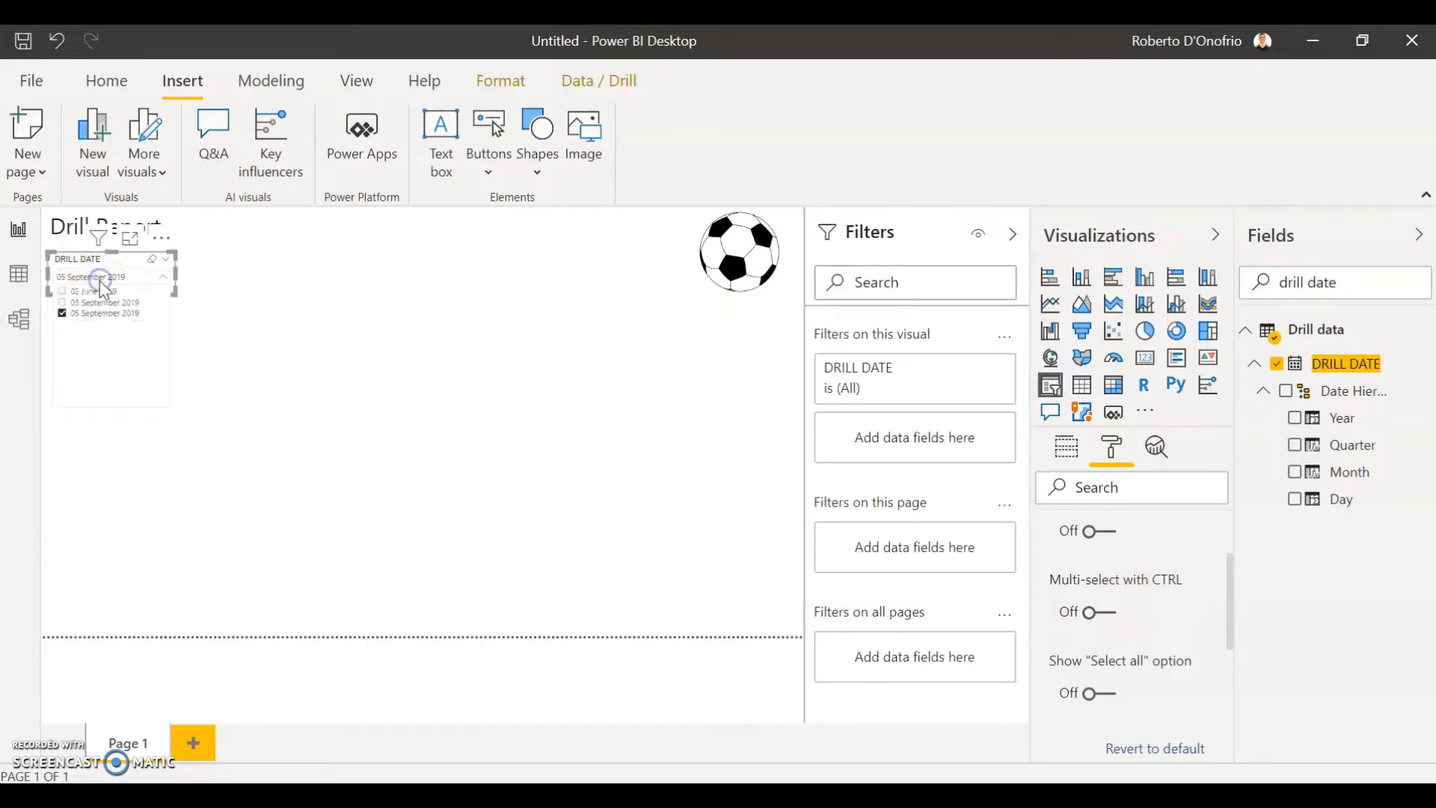
click(101, 316)
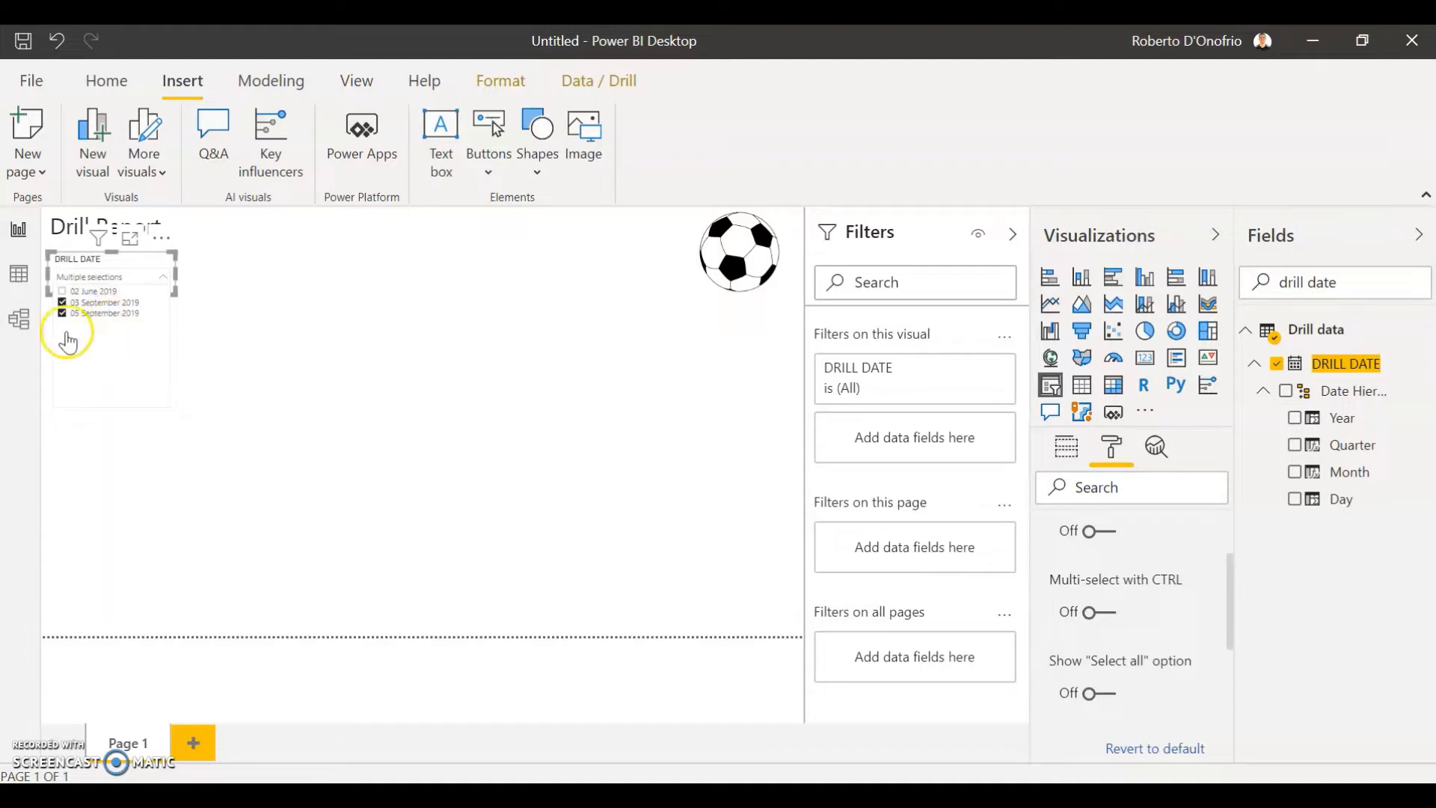
click(112, 302)
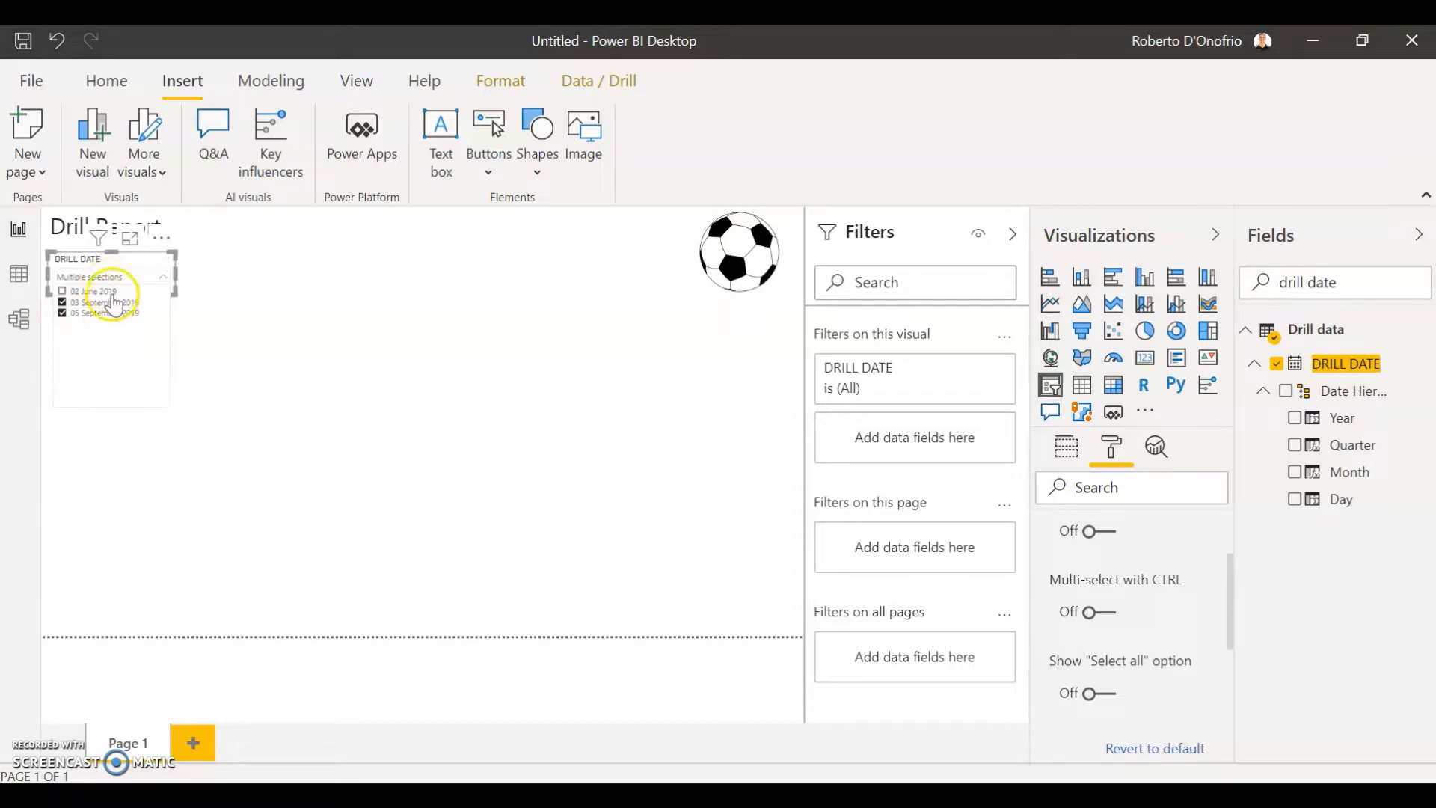
click(114, 302)
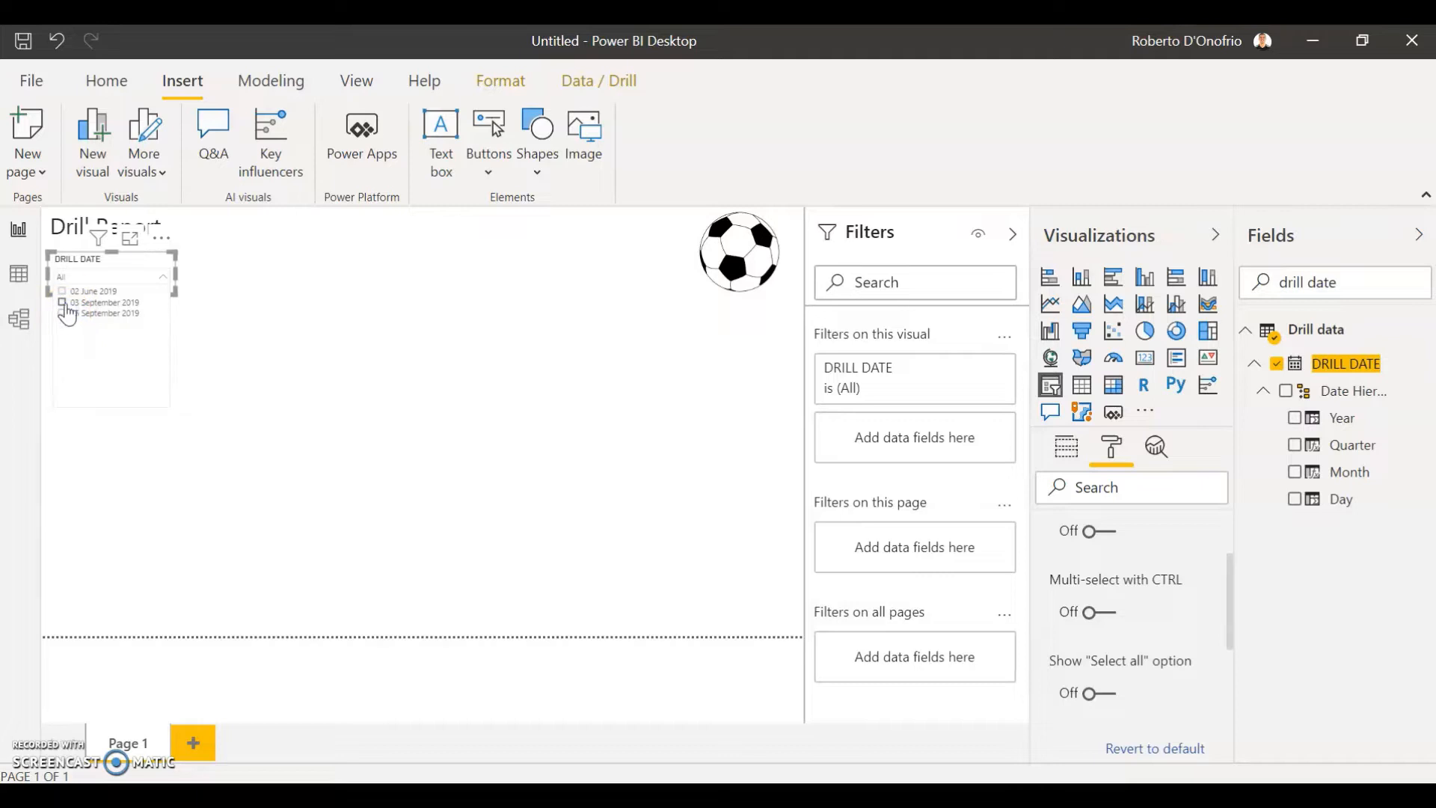
click(66, 304)
click(80, 313)
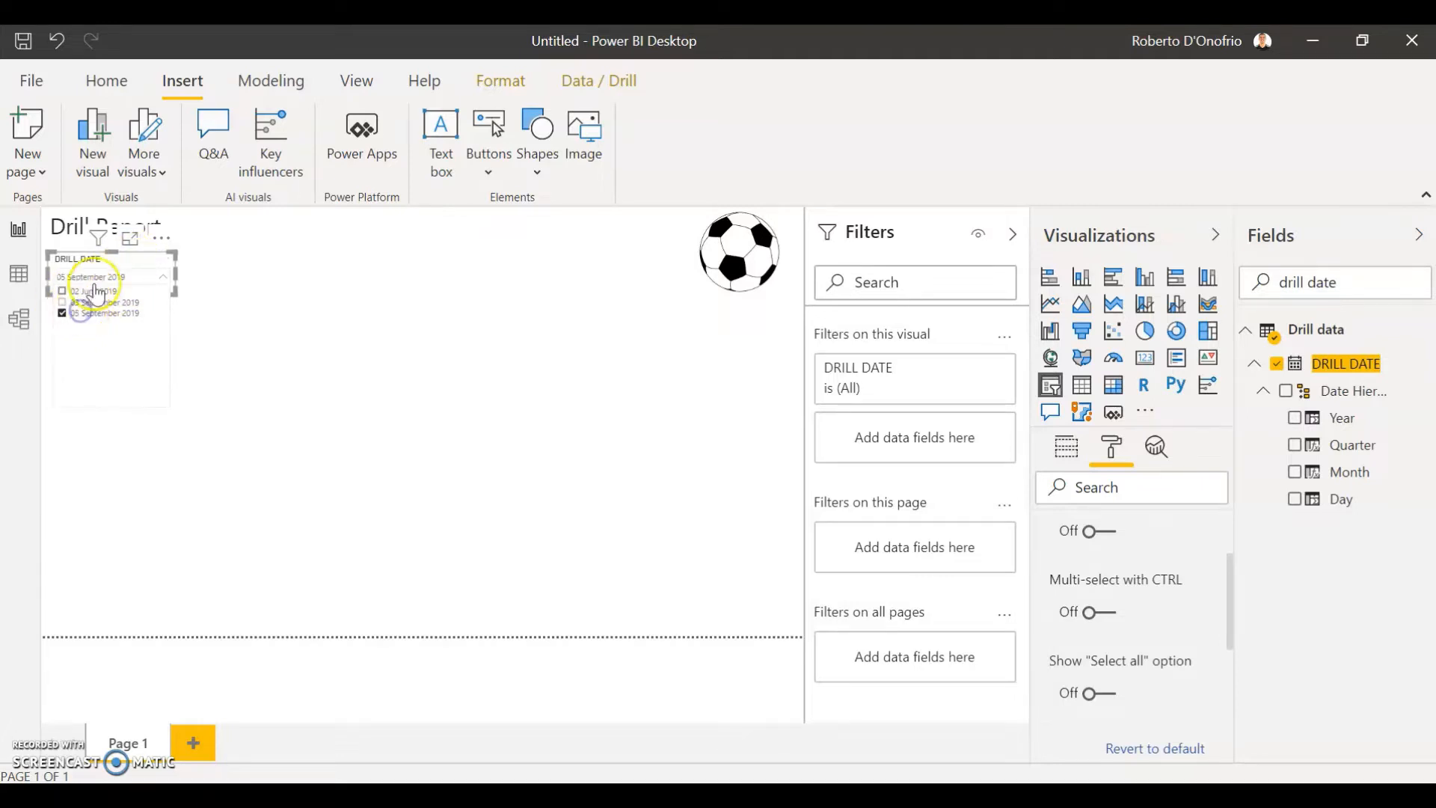
click(129, 334)
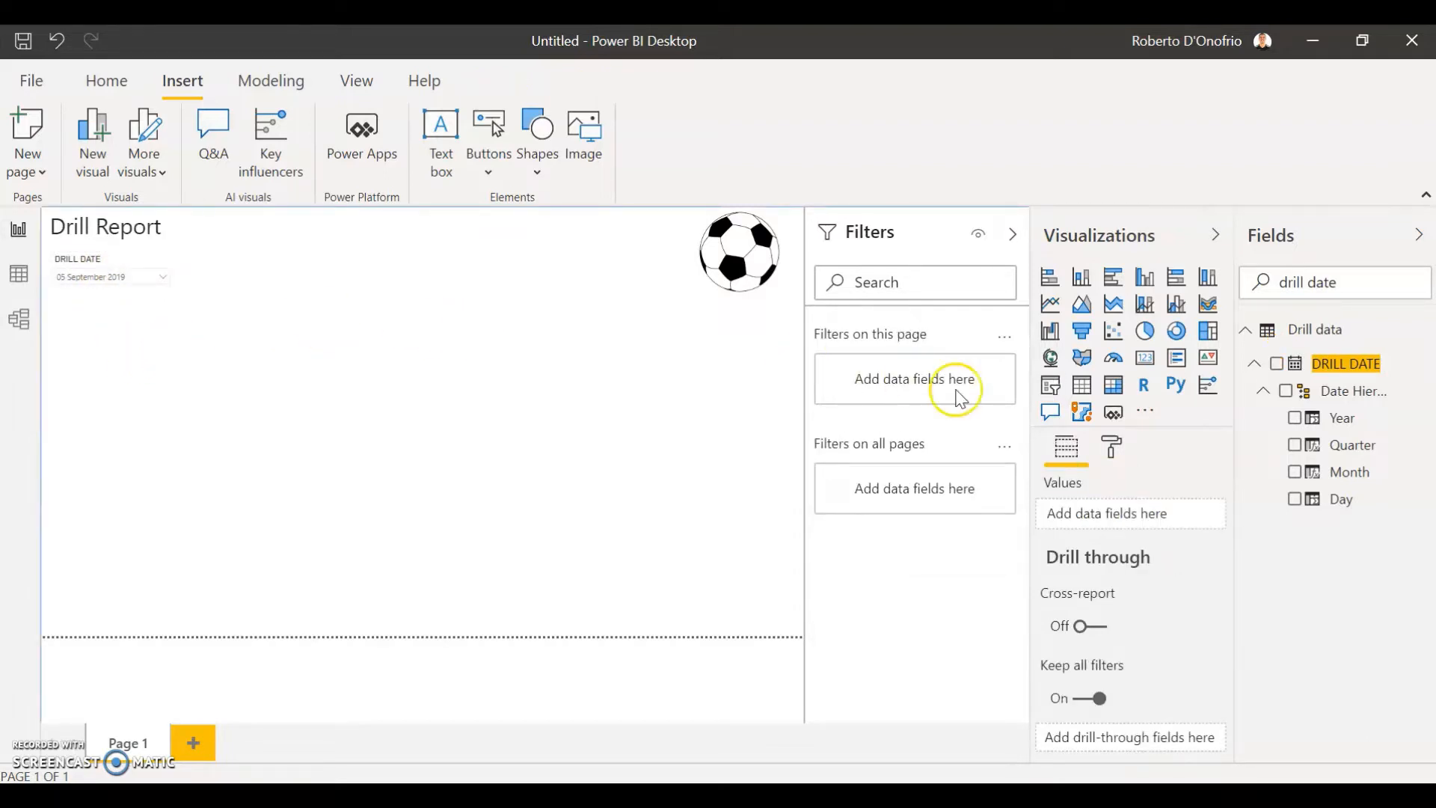
Add a second small slicer directly below the DRILL DATE slicer and assign the DRILL TITLE field to it
click(1051, 391)
drag(164, 370, 171, 338)
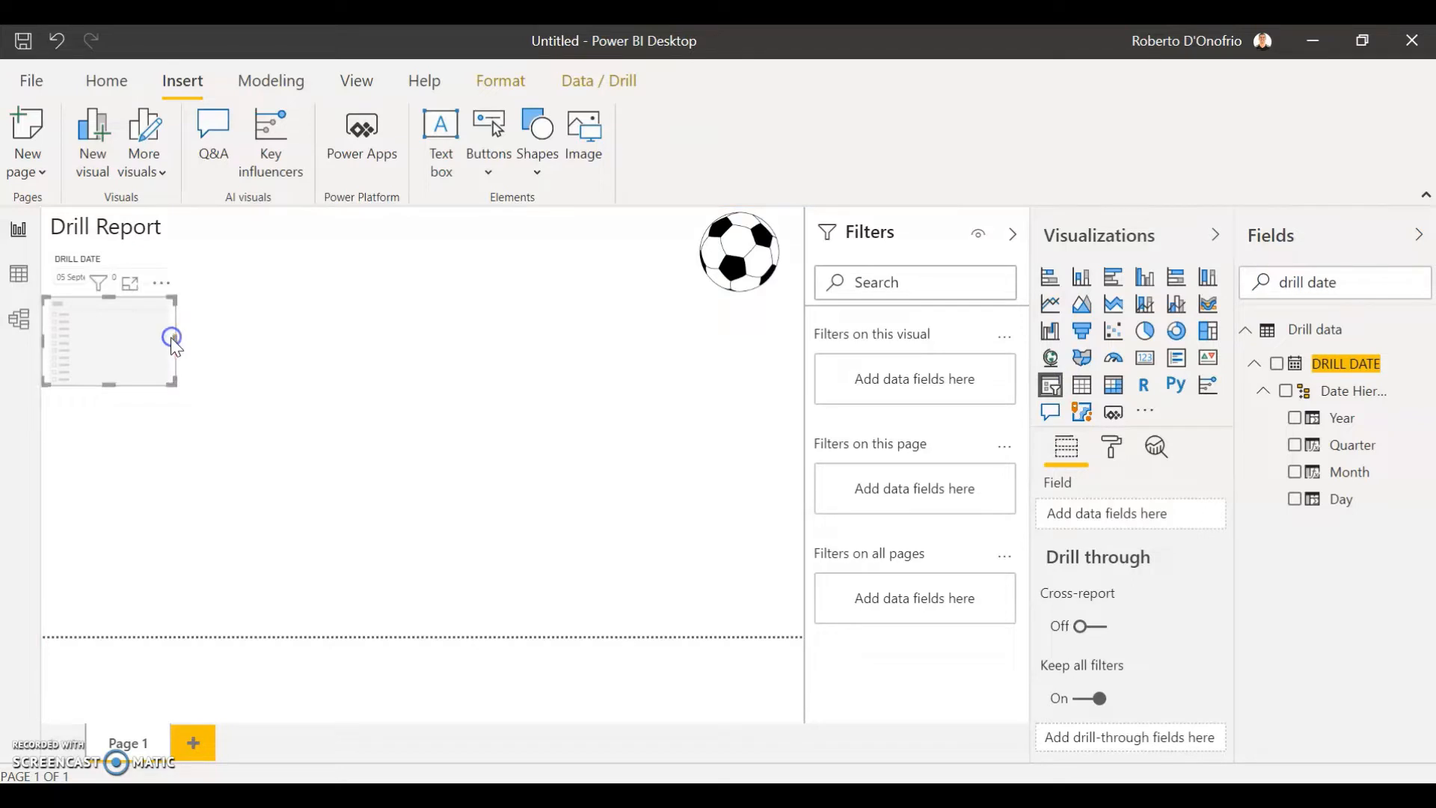
double_click(1330, 282)
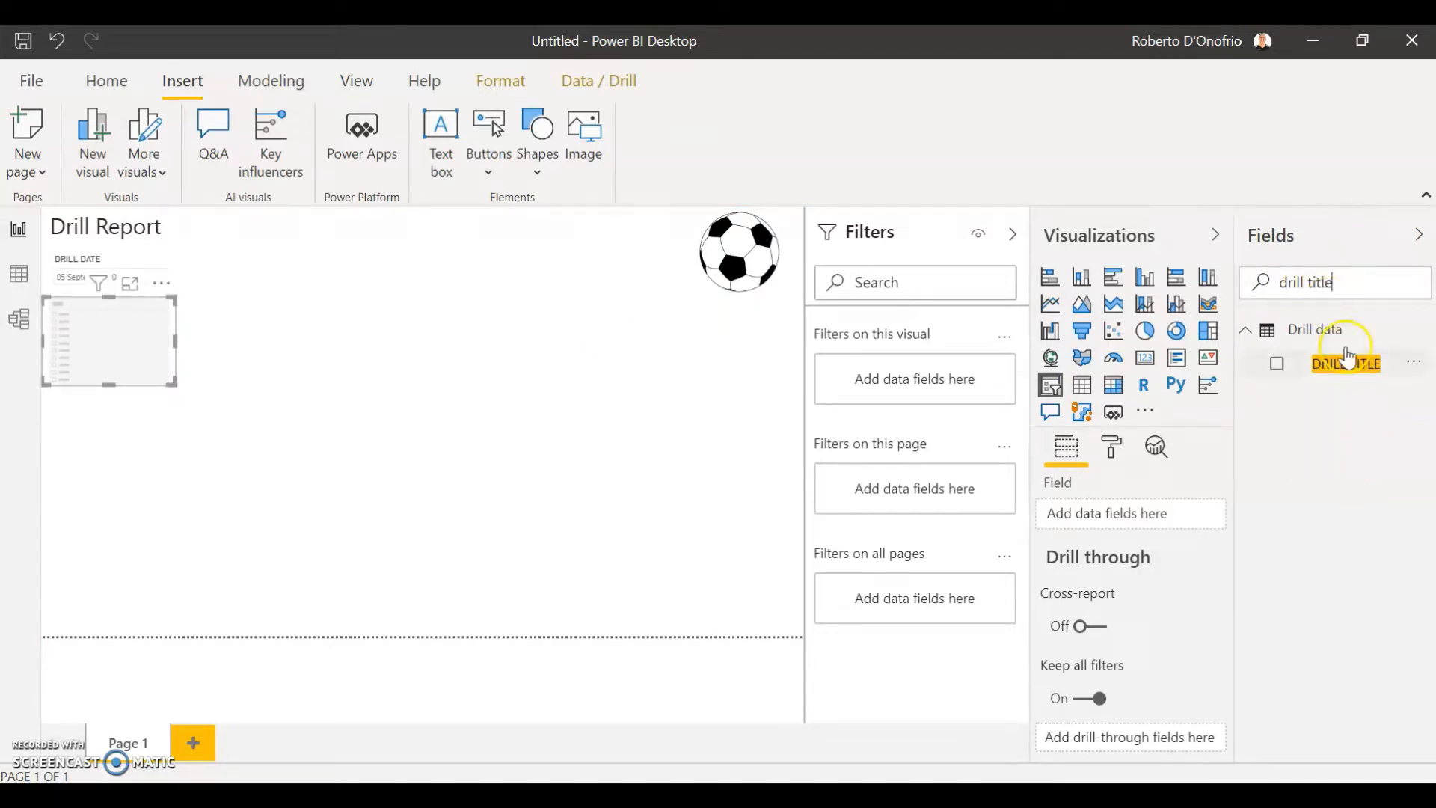
drag(1351, 368, 1159, 515)
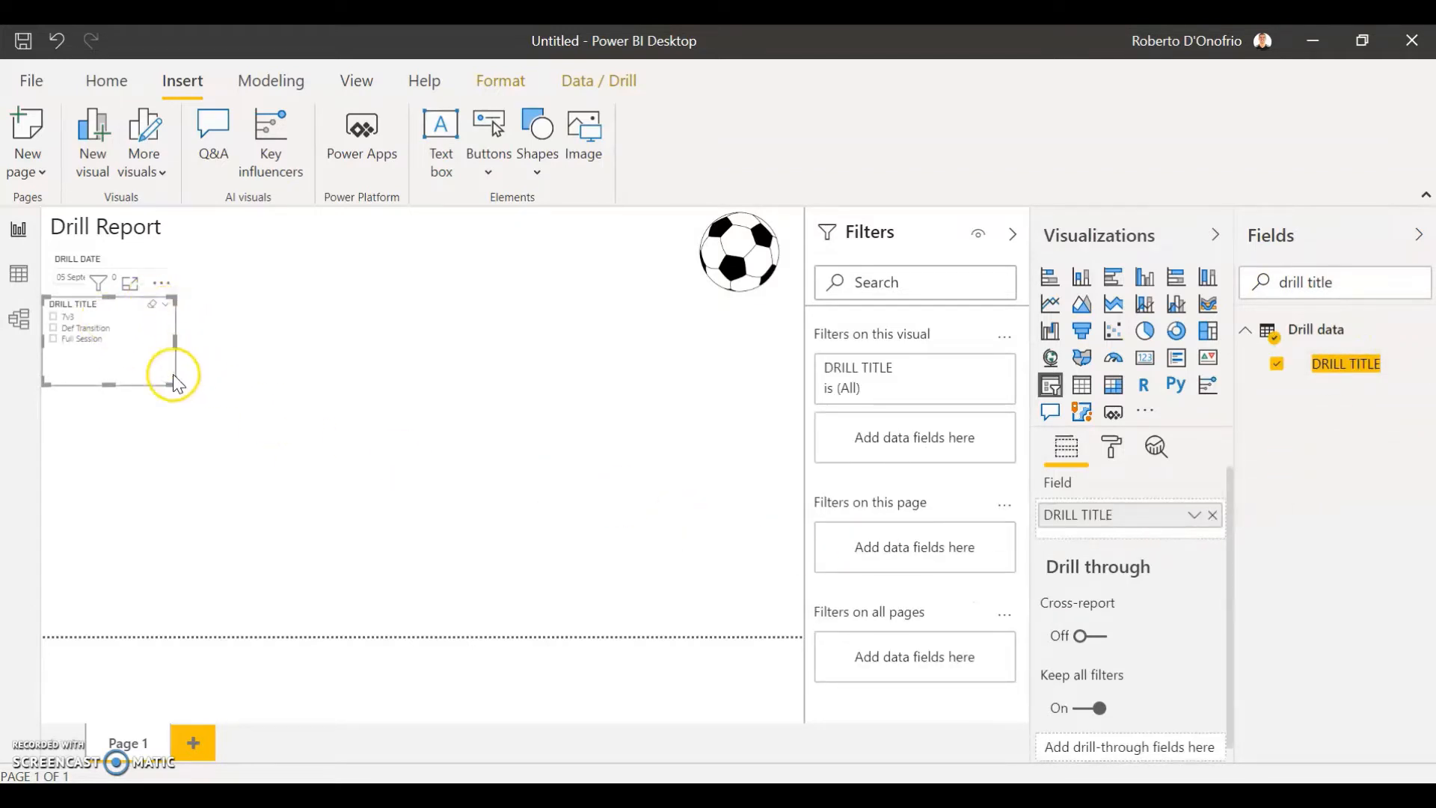
Change the DRILL DATE slicer's selection to only 03 September 2019 and collapse its list
click(74, 279)
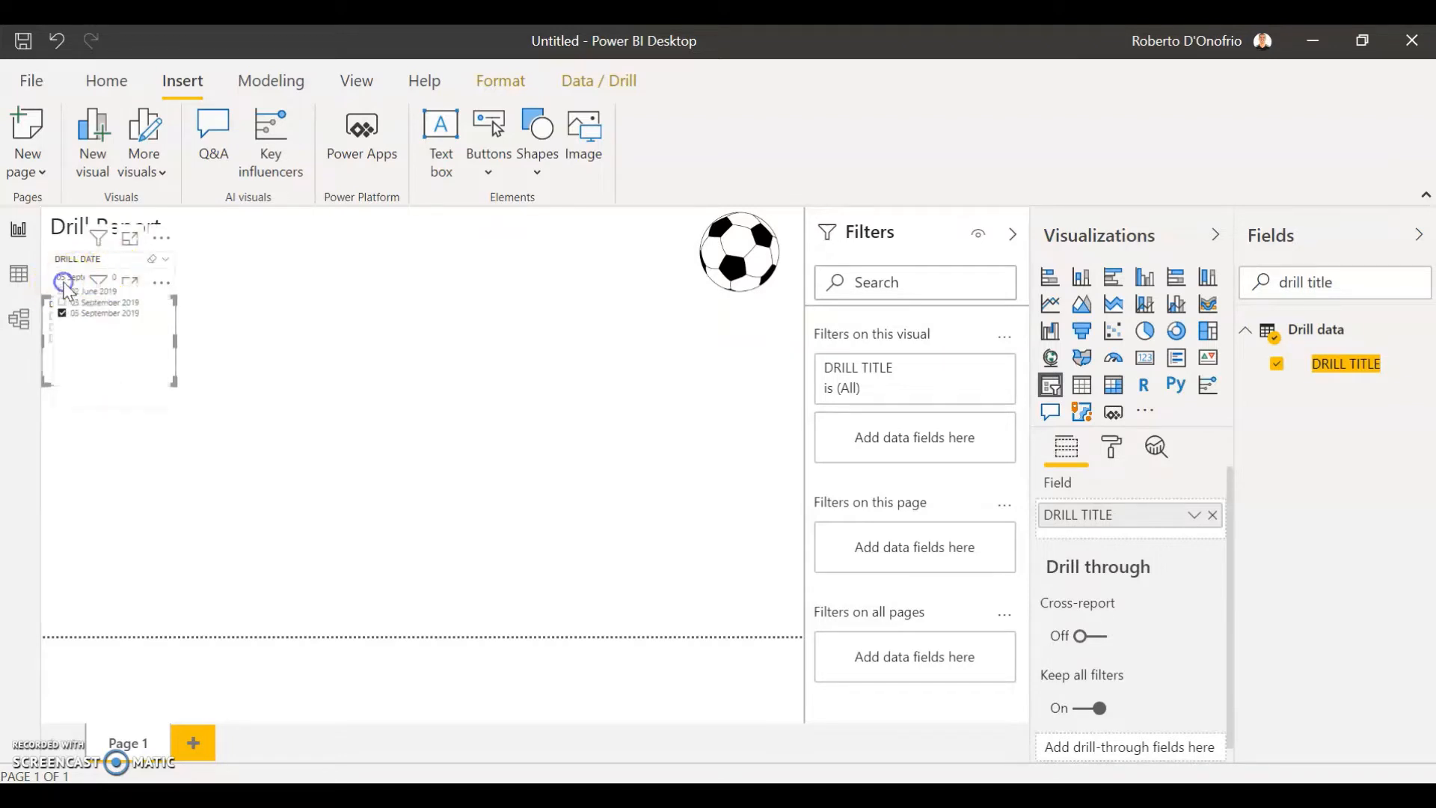
click(84, 302)
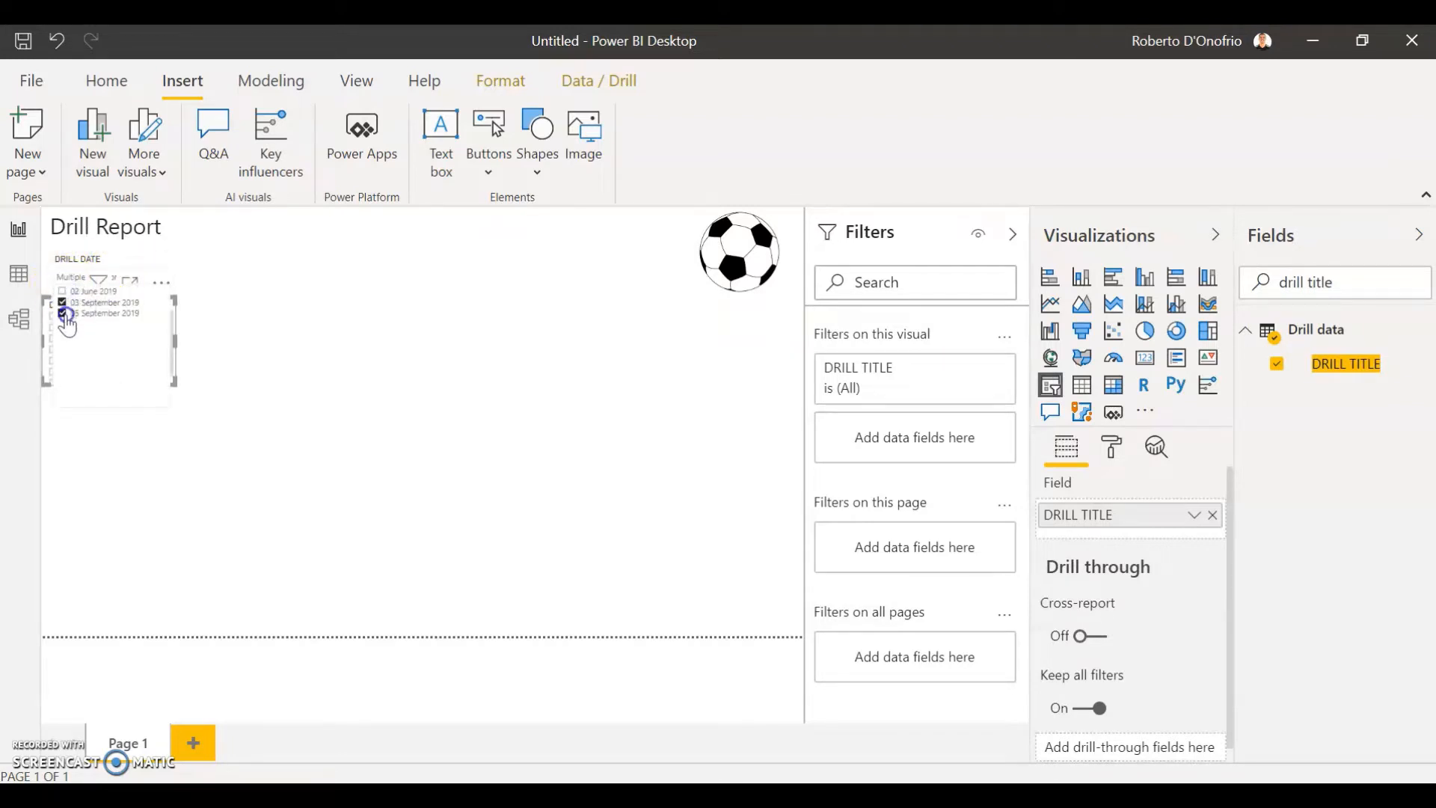
click(66, 314)
click(77, 278)
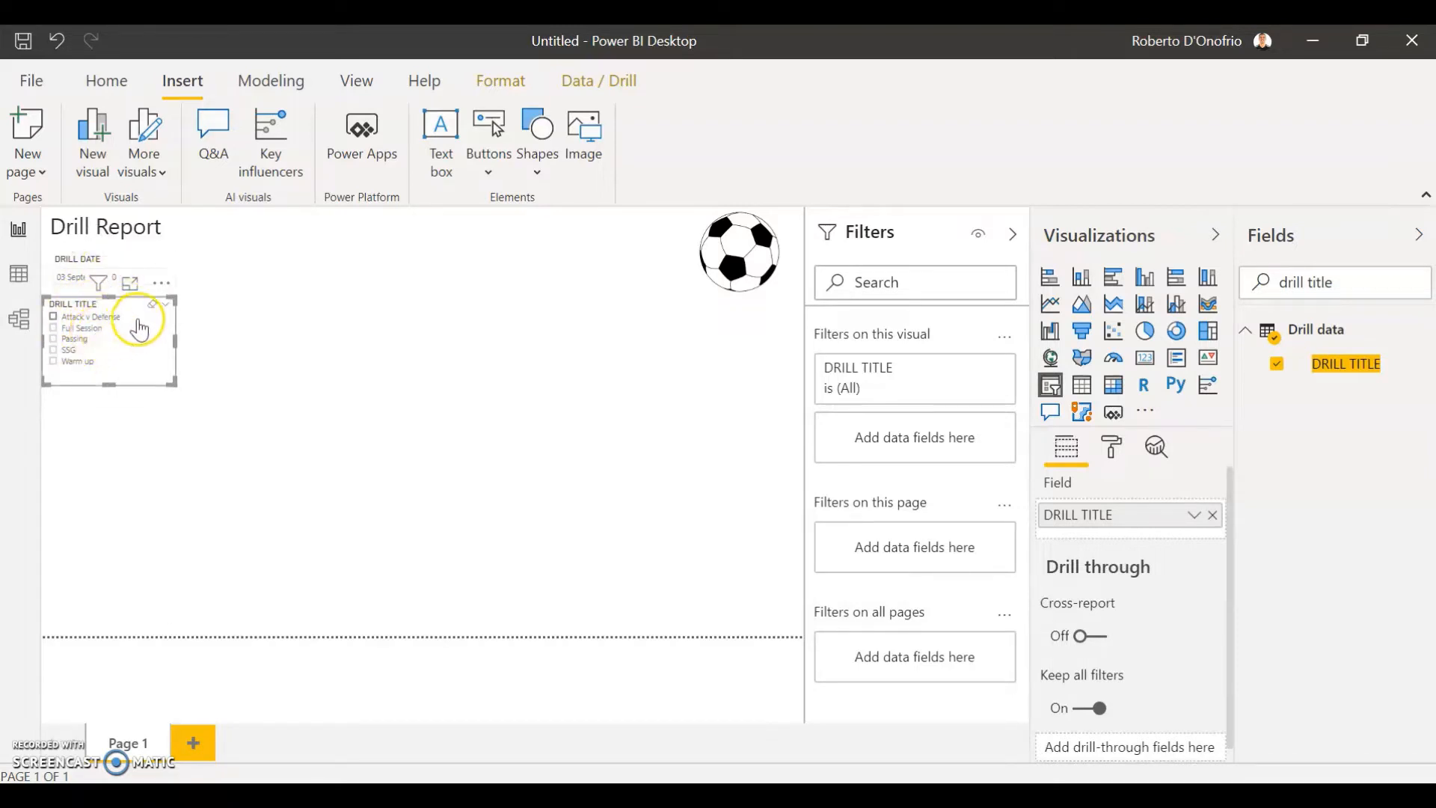
Turn off Multi-select with CTRL in the DRILL TITLE slicer's selection controls
click(1116, 451)
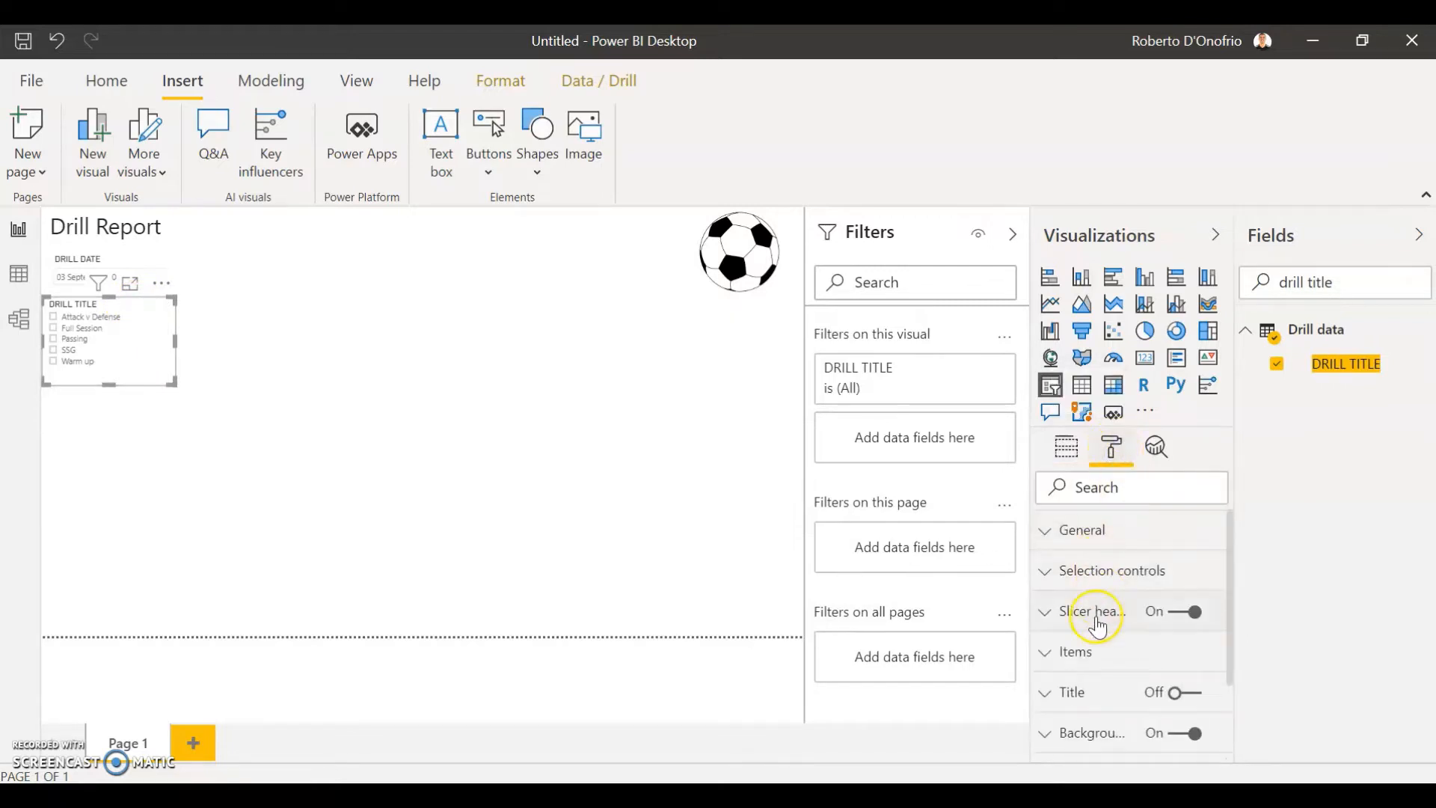
click(1109, 572)
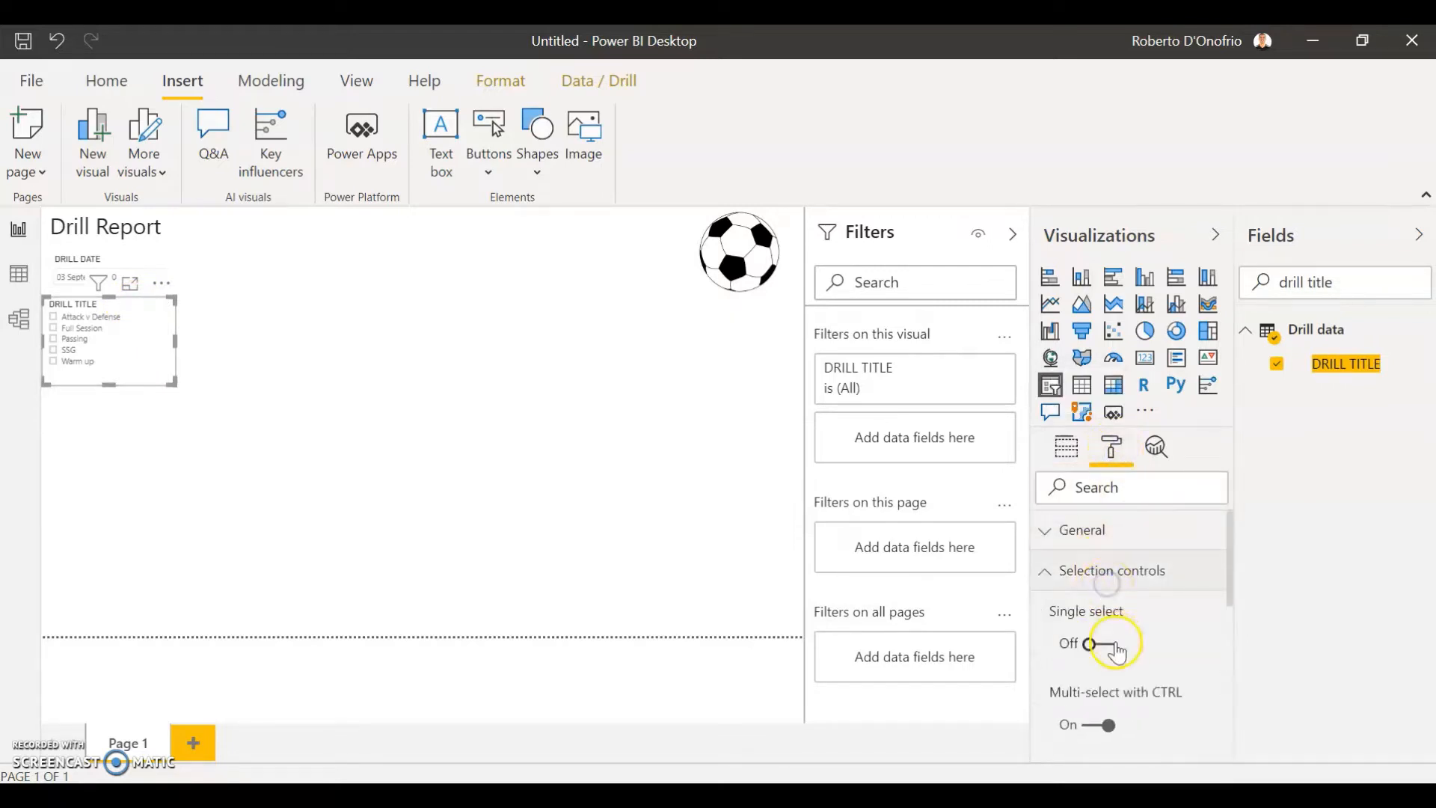
click(1108, 726)
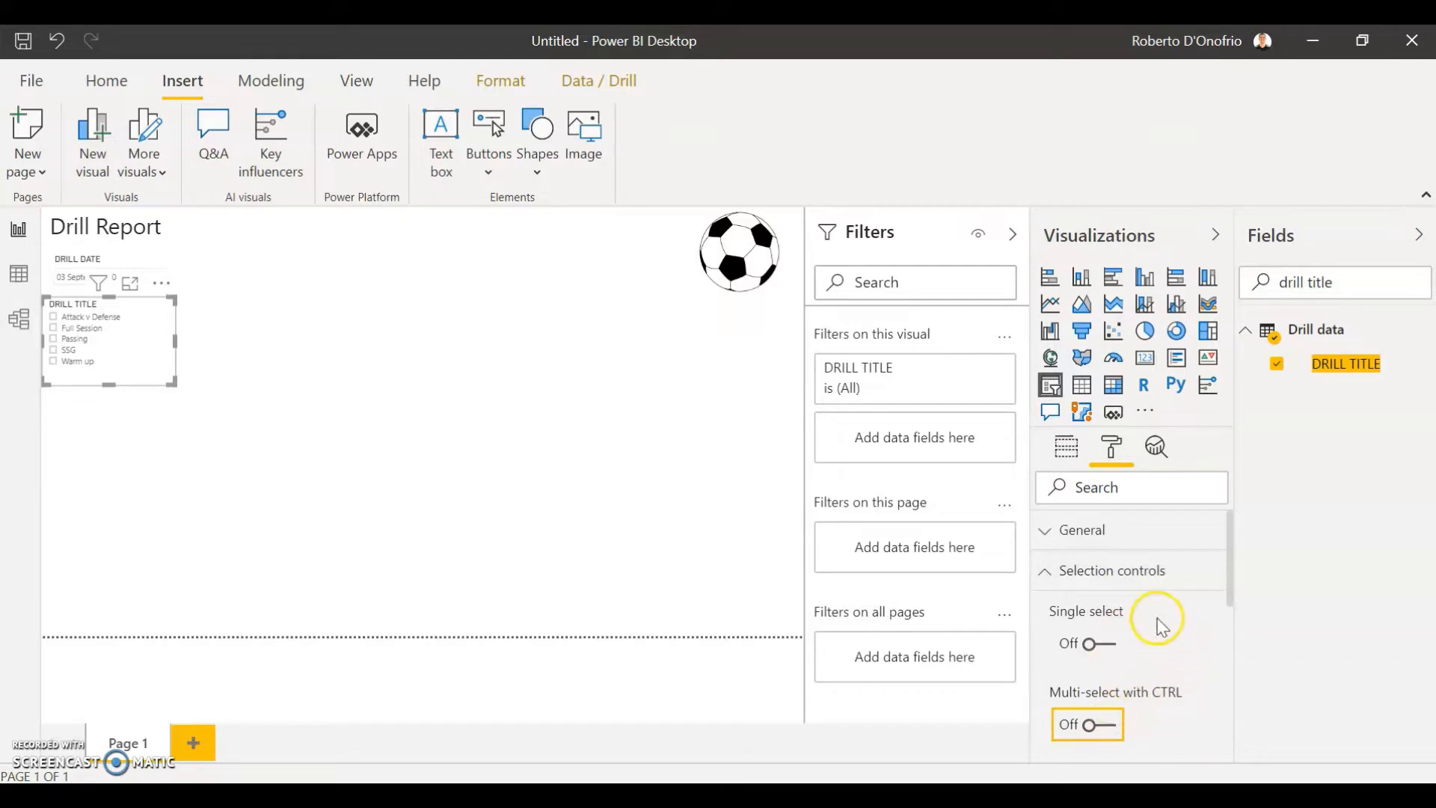
click(1077, 573)
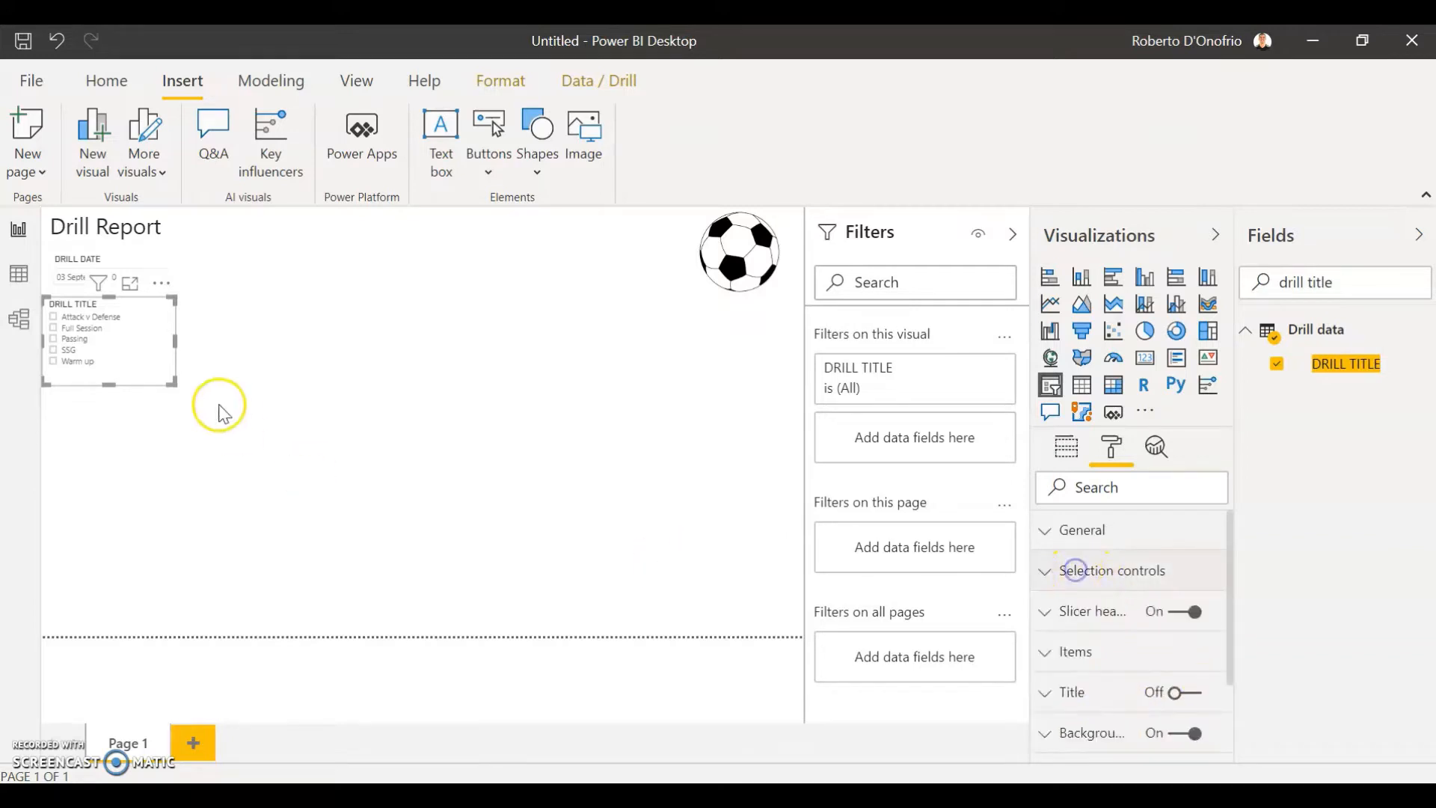
Test ticking all the drill titles in the DRILL TITLE slicer, clear all its selections and deselect the slicer
click(82, 339)
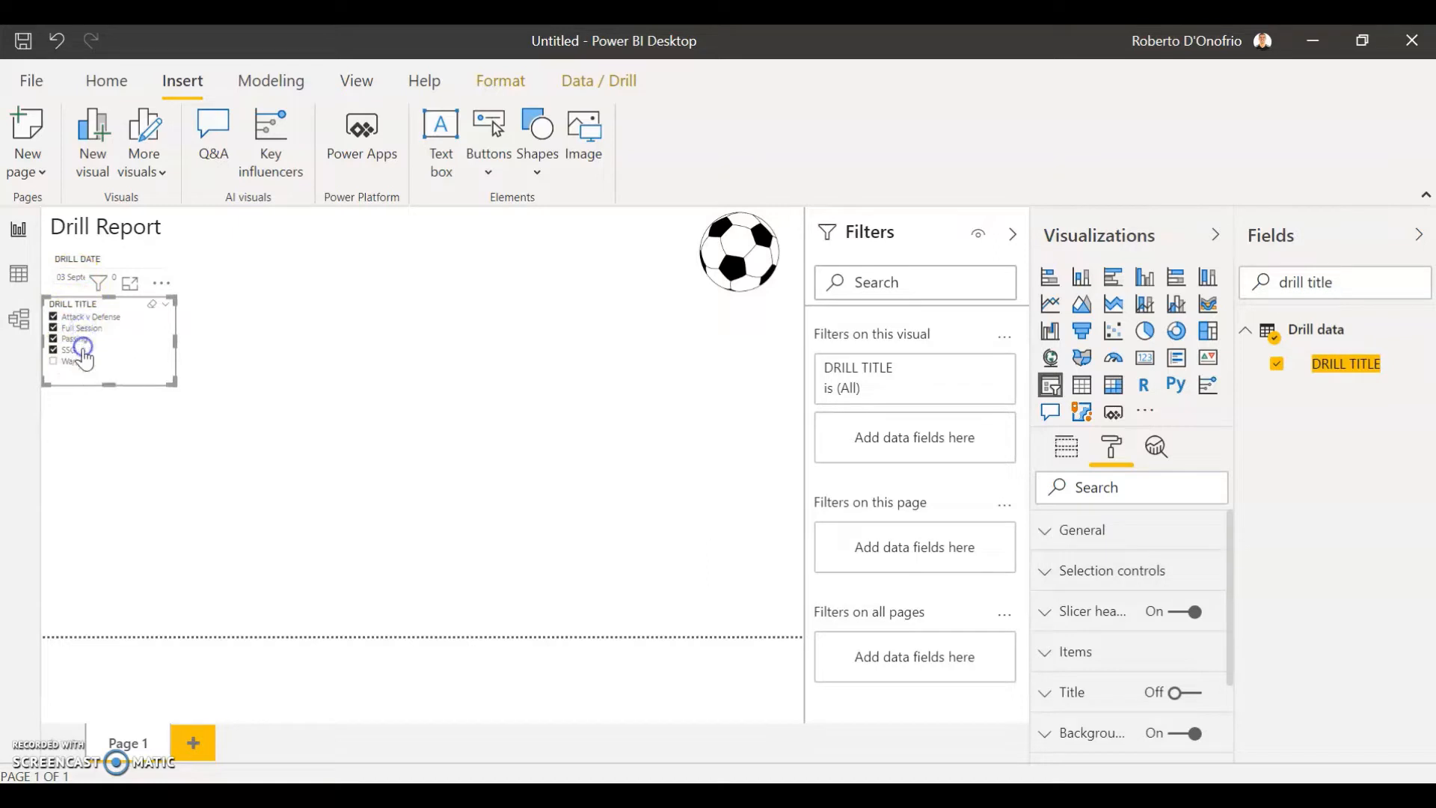
click(73, 363)
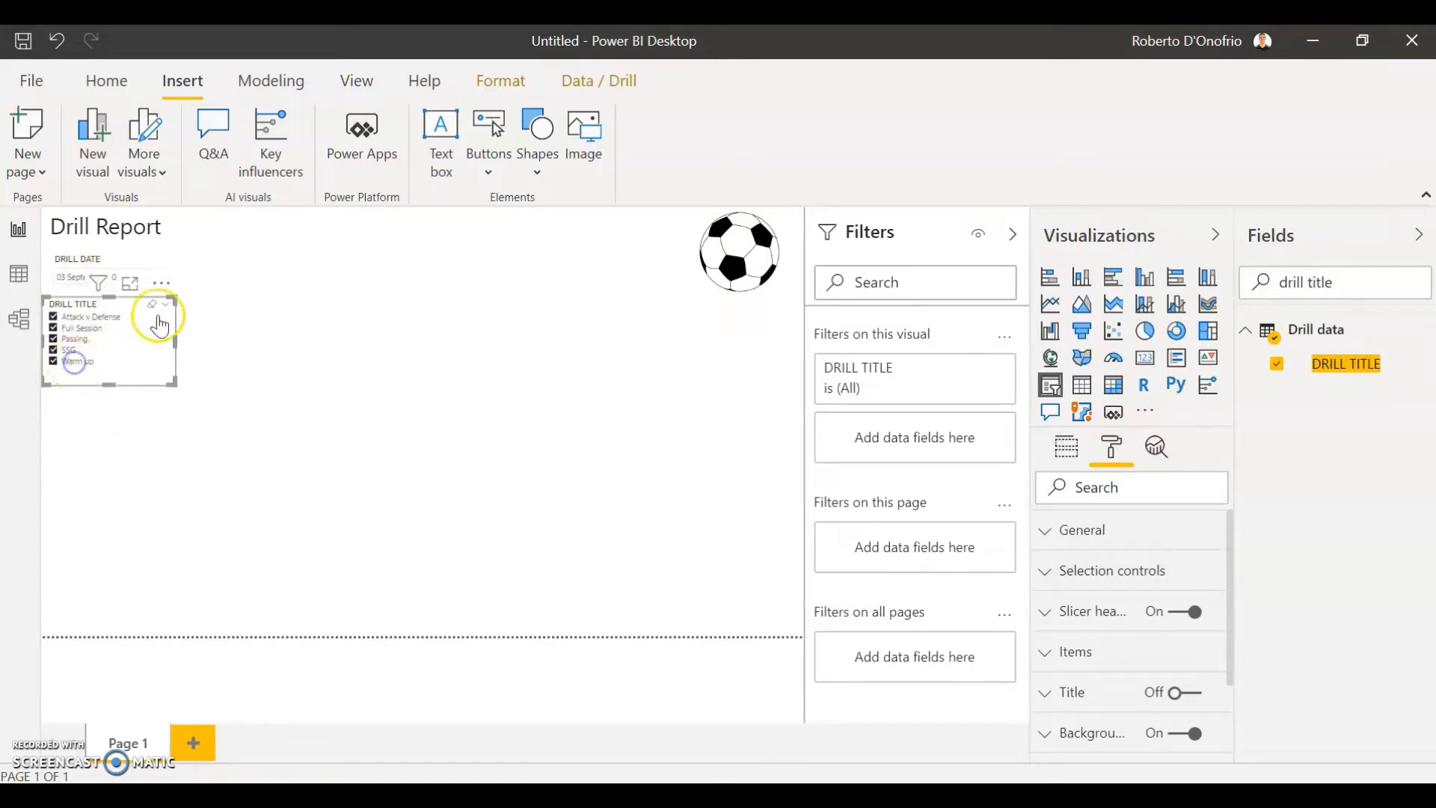
click(152, 306)
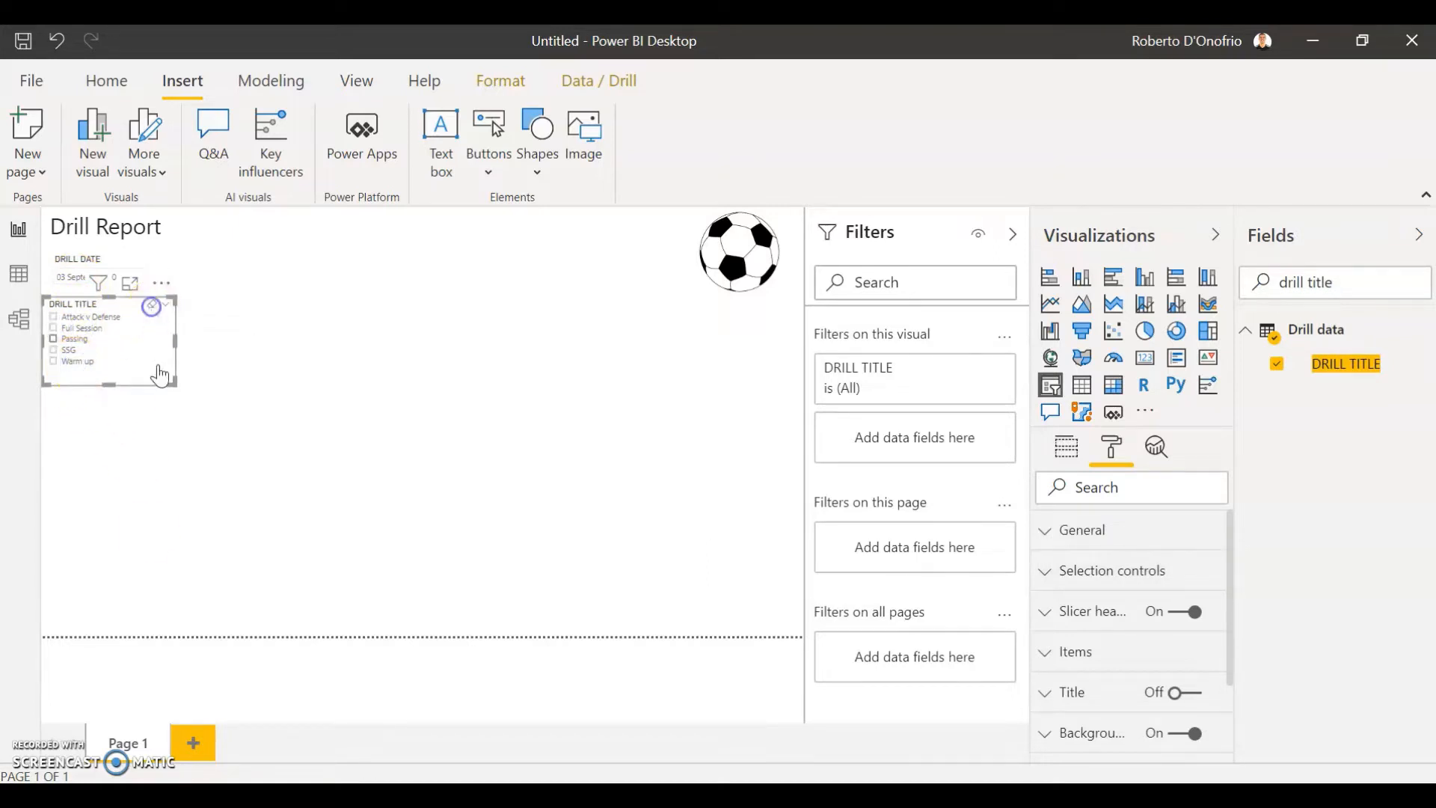
click(307, 567)
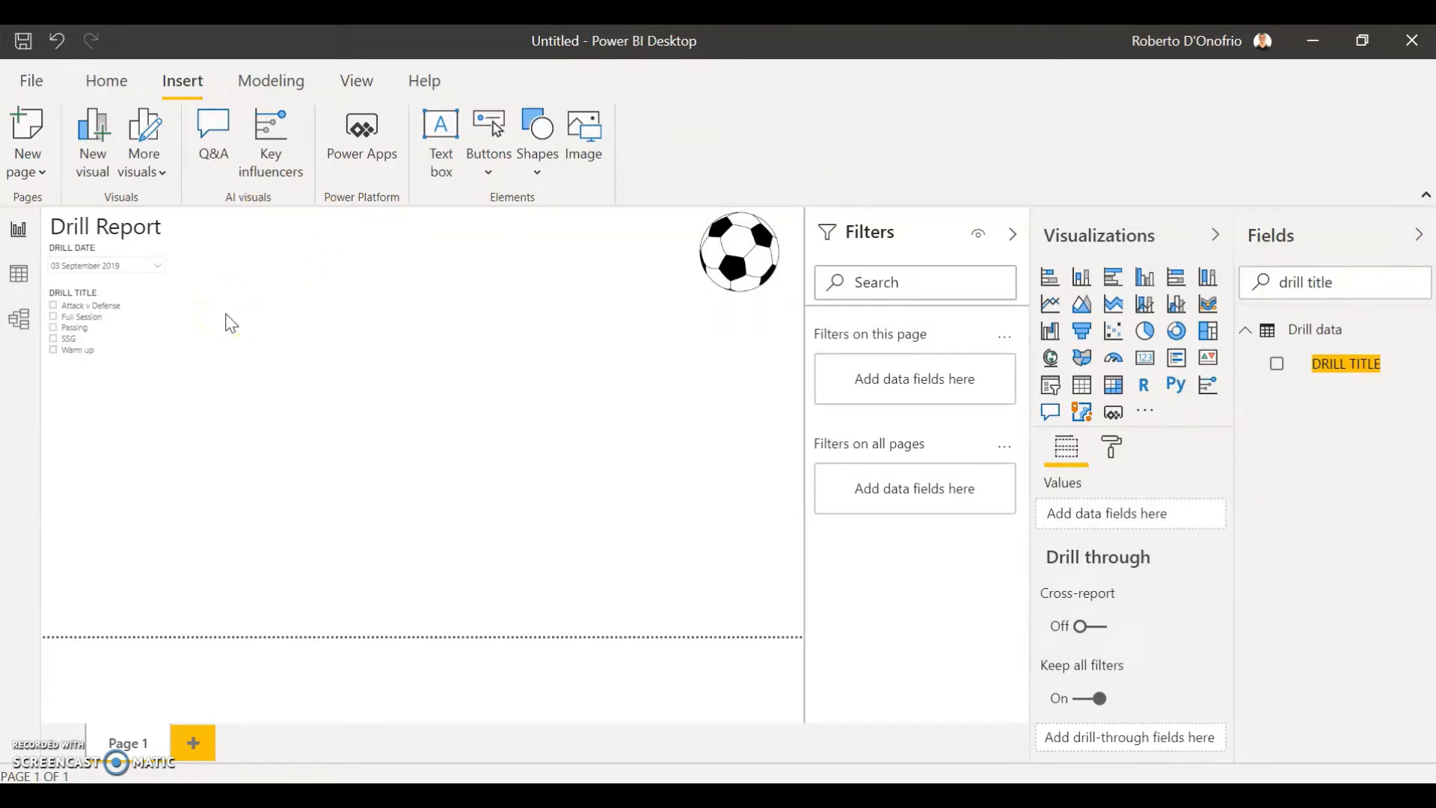
Insert a pie chart, place it at the top of the page beside the title, and assign DRILL TITLE as its legend
click(1147, 331)
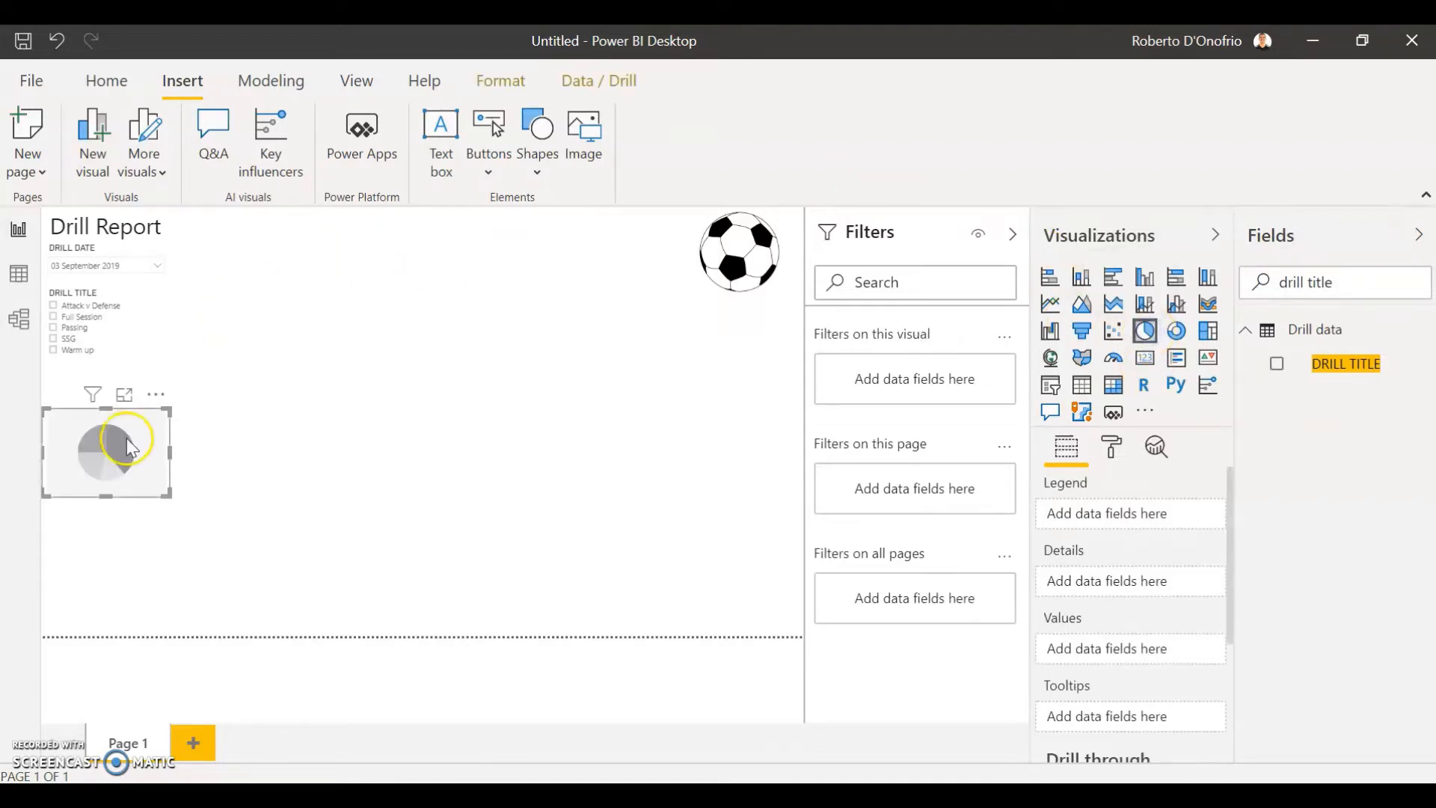
drag(168, 445, 371, 313)
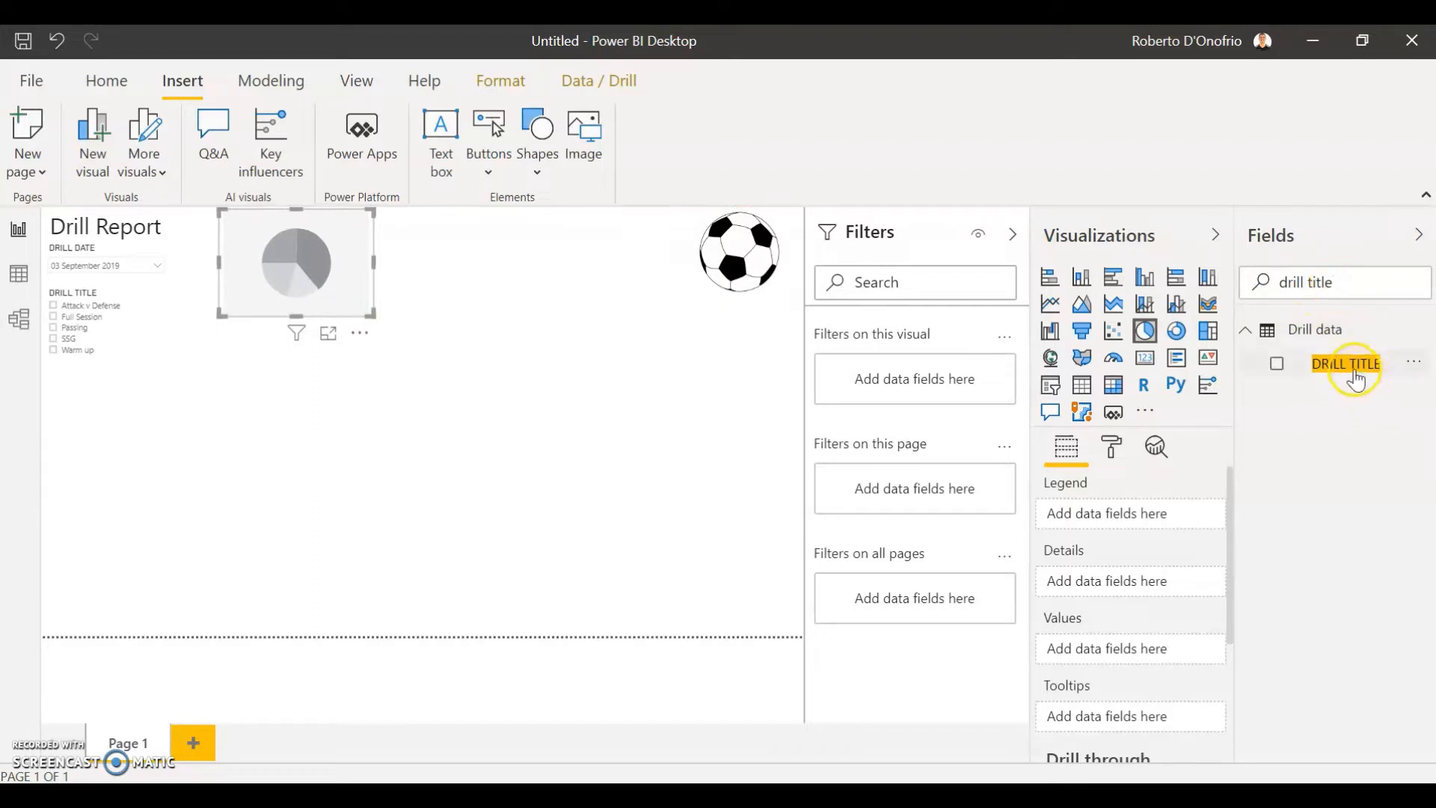
drag(1372, 378, 1139, 521)
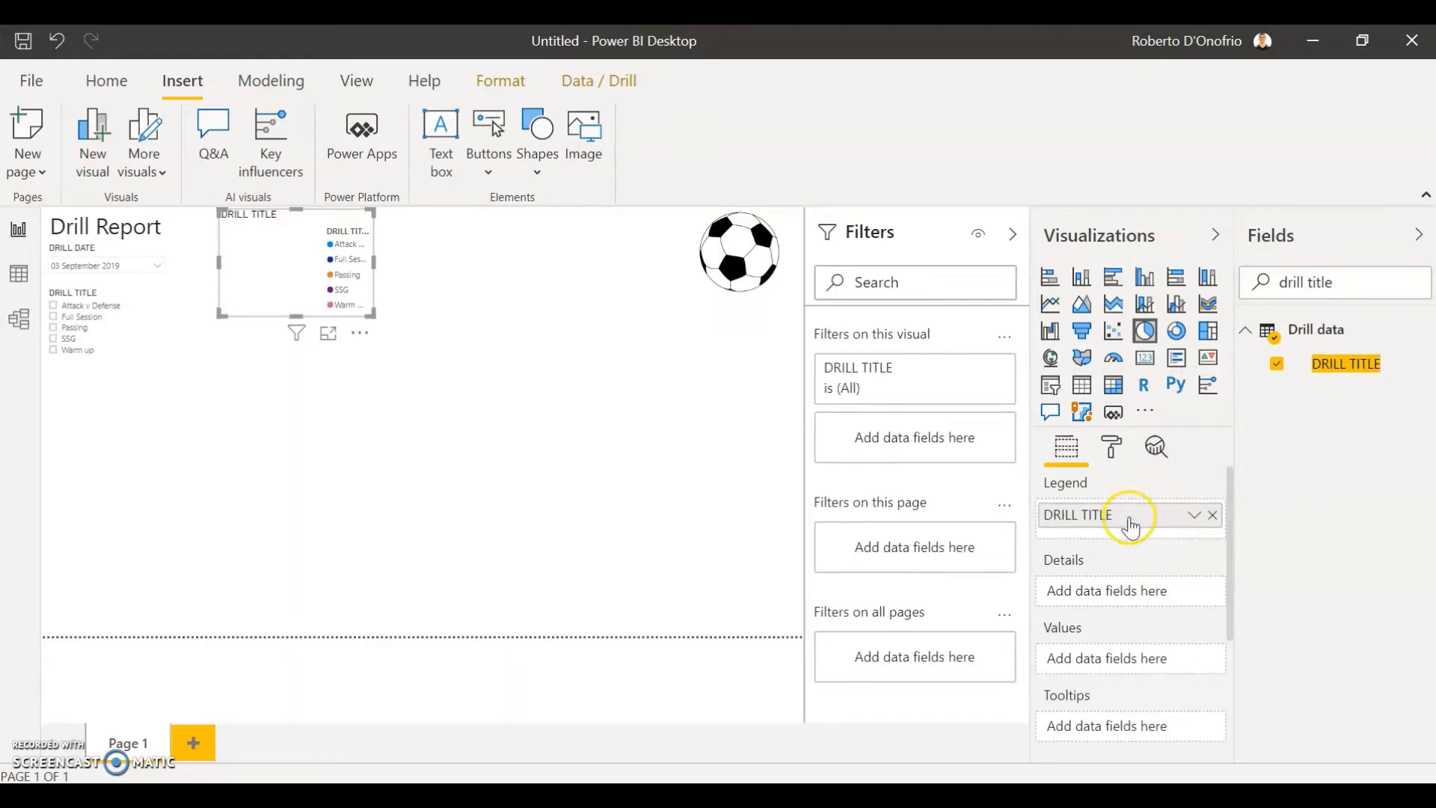
Search the fields for total distance, assign TOTAL DISTANCE as the pie chart's values, and enlarge the chart slightly
triple_click(1315, 291)
text(t)
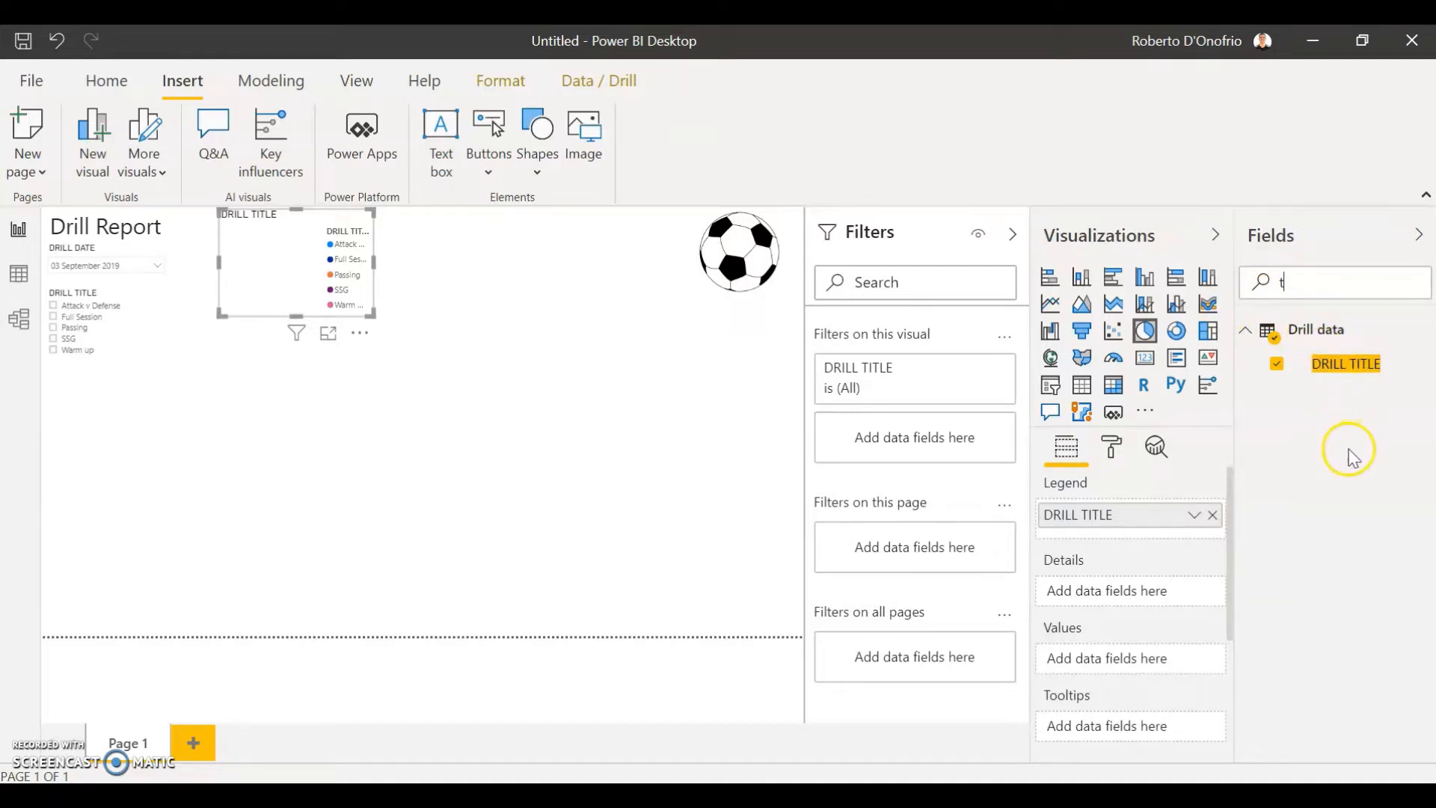
text(otal distance)
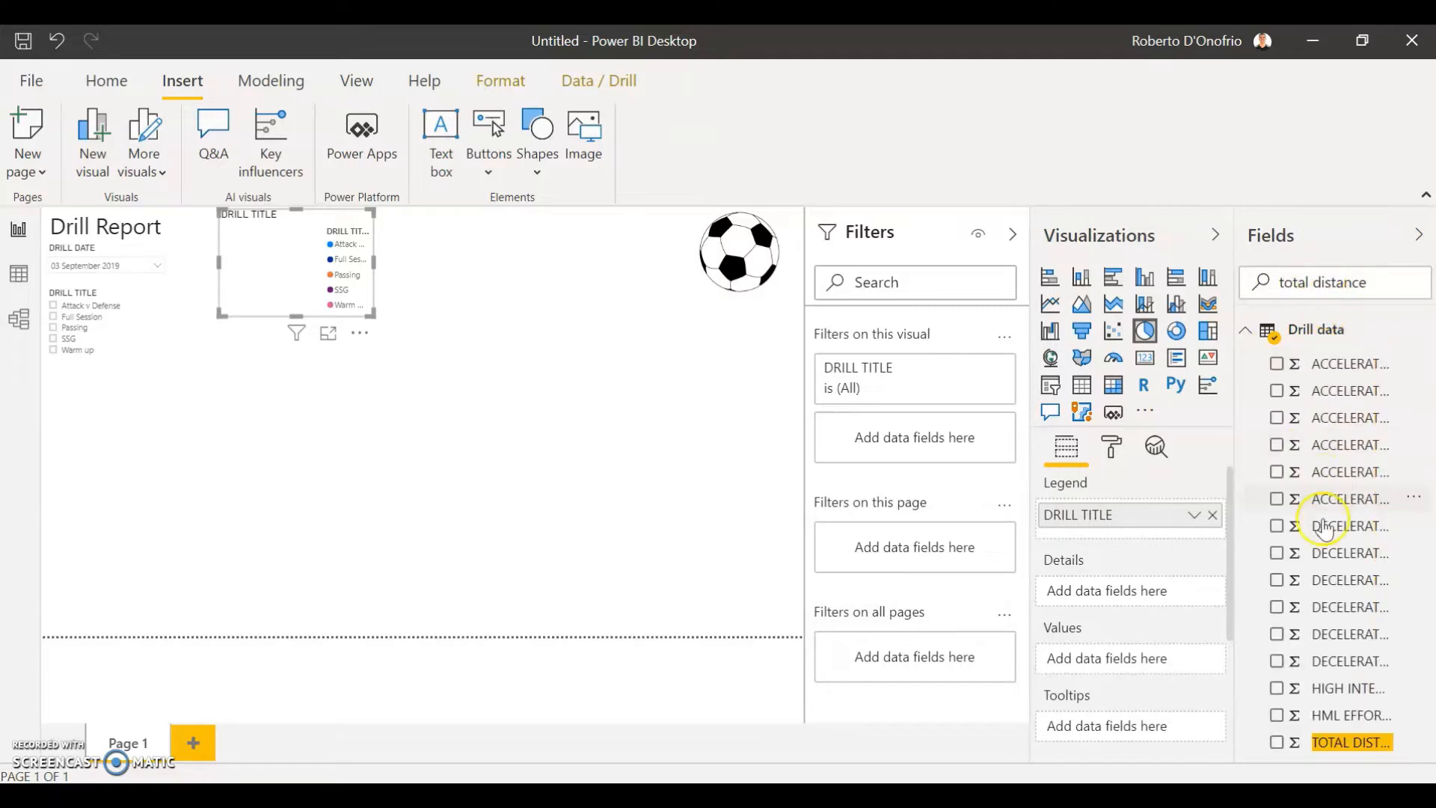
drag(1351, 746, 1138, 666)
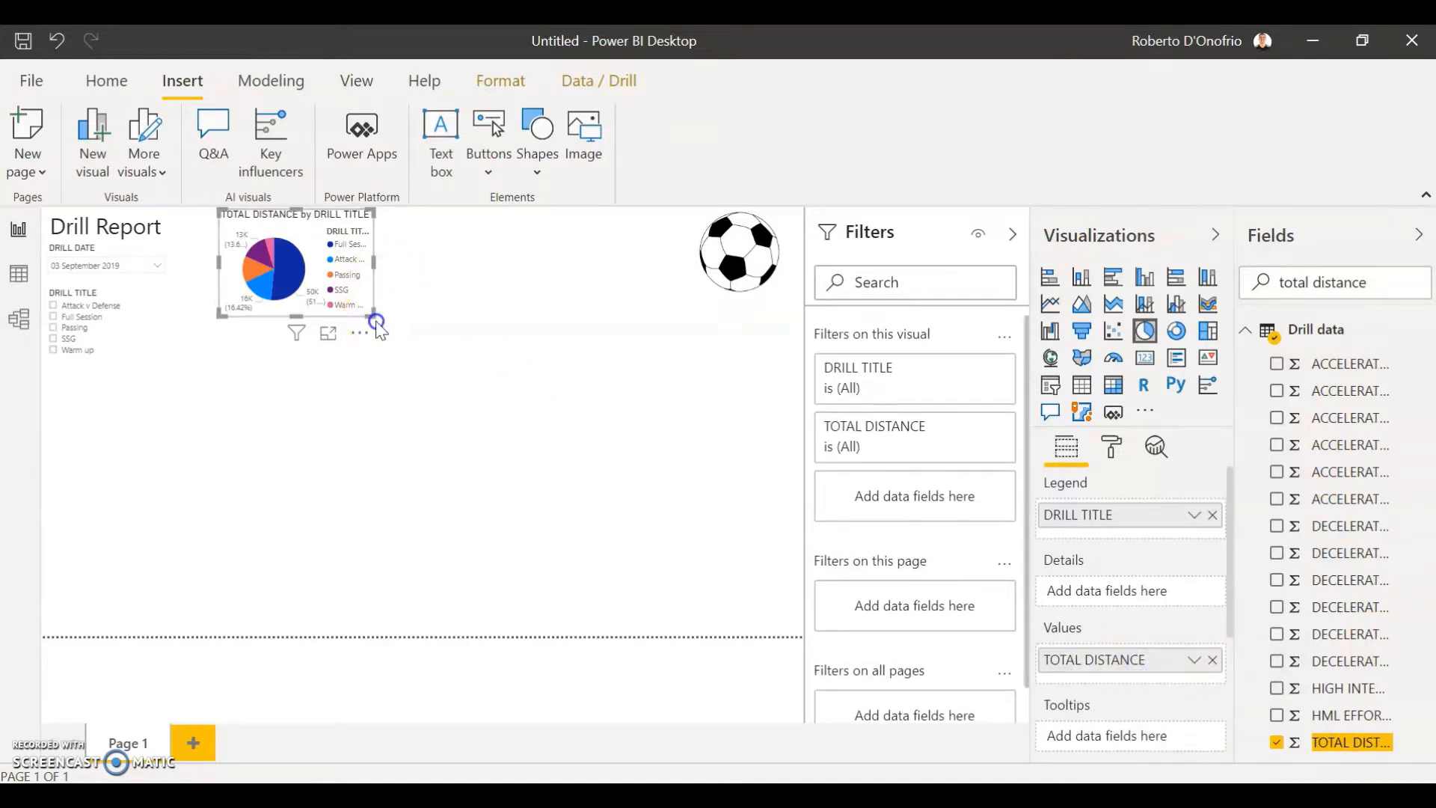
drag(377, 323, 417, 358)
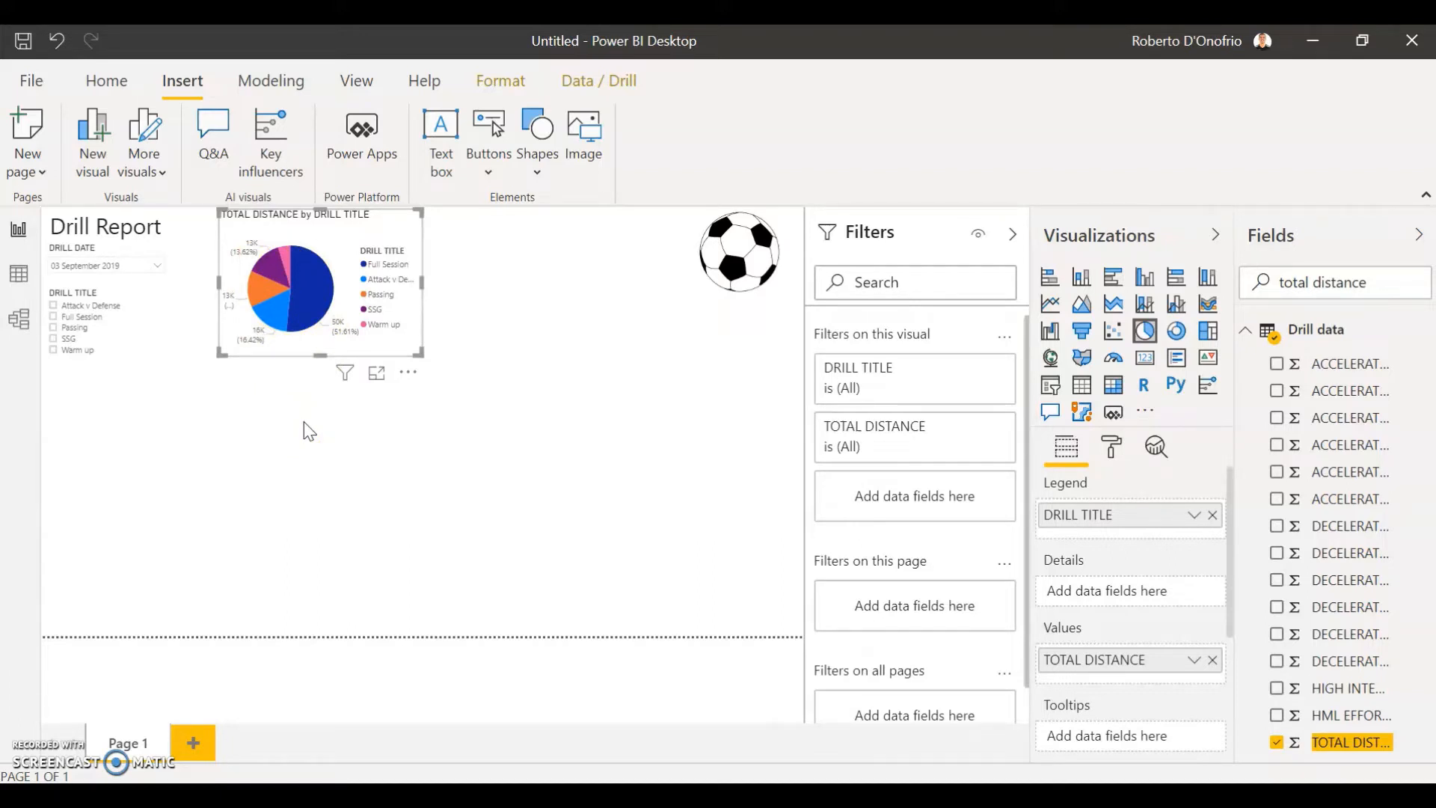
Turn off the pie chart's legend and set its detail label style to Category, data value
click(1112, 449)
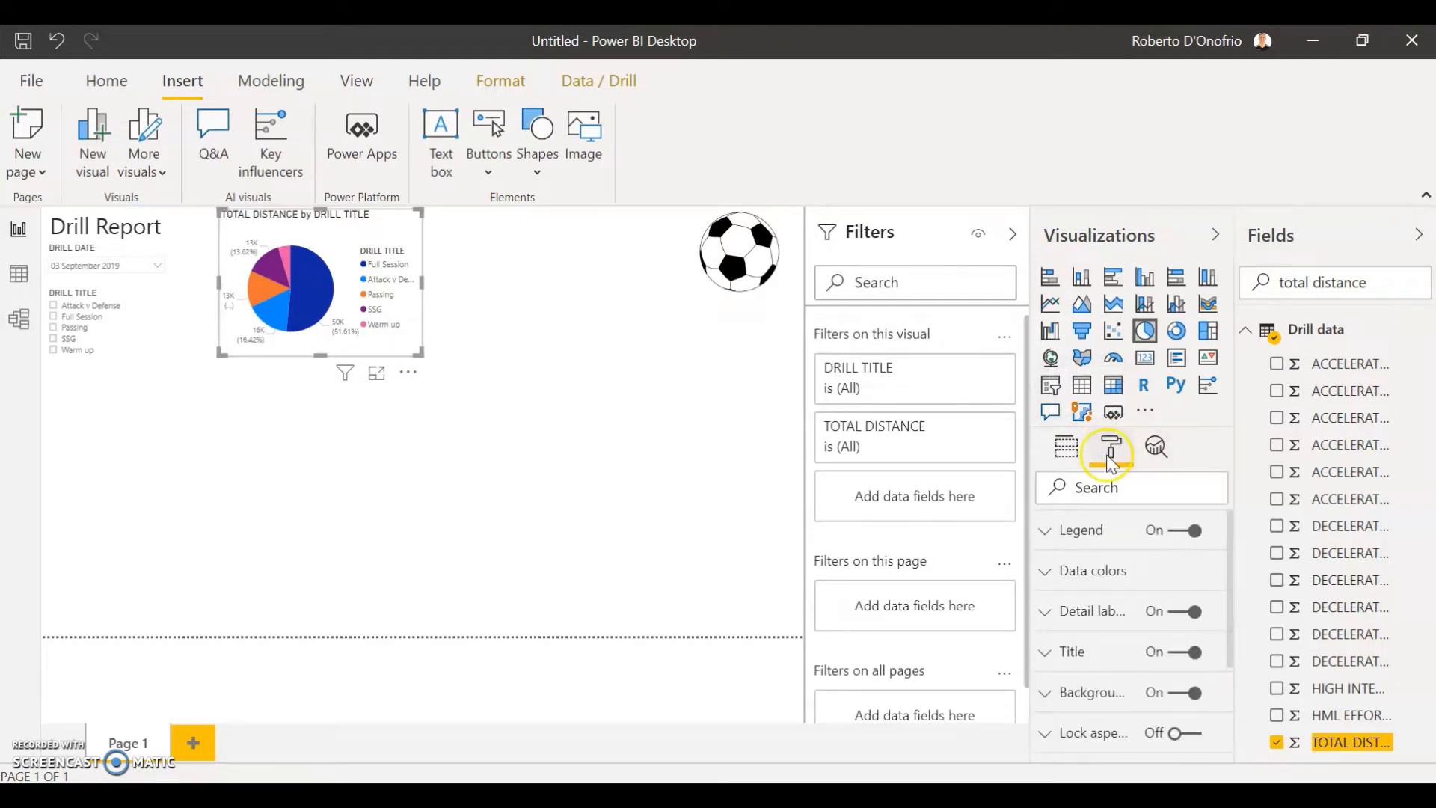
click(1182, 533)
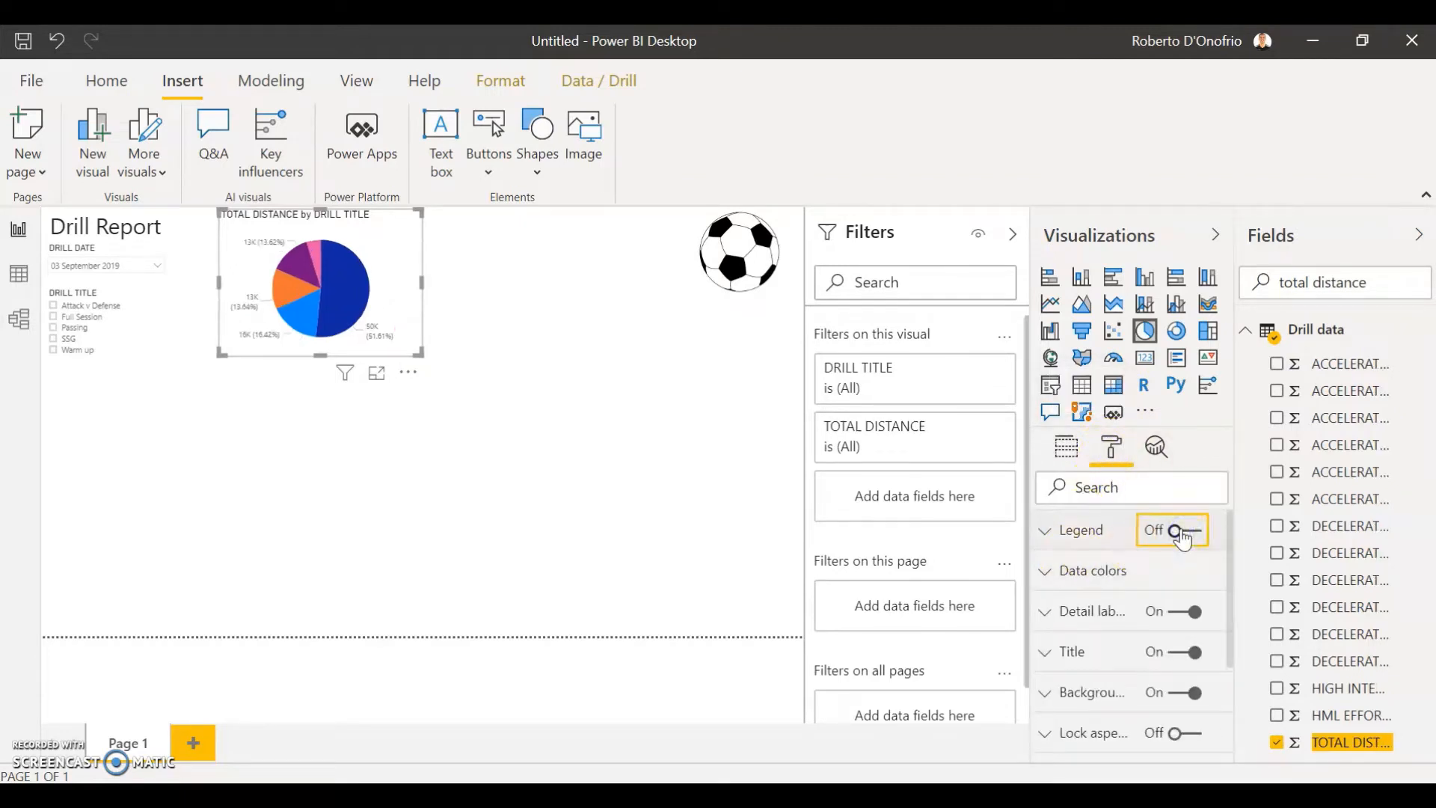
click(1094, 611)
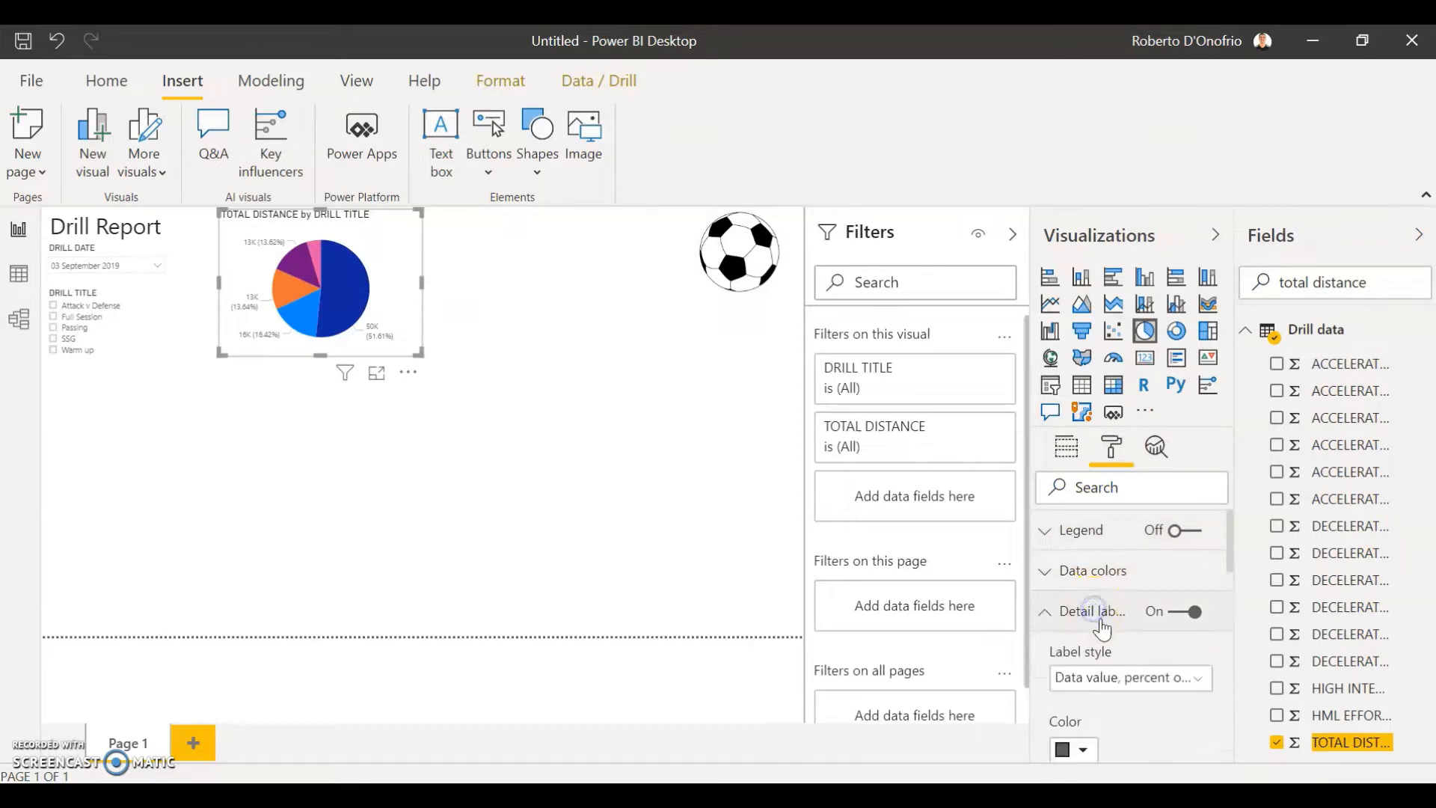
scroll(1122, 651, down, 2)
click(1126, 567)
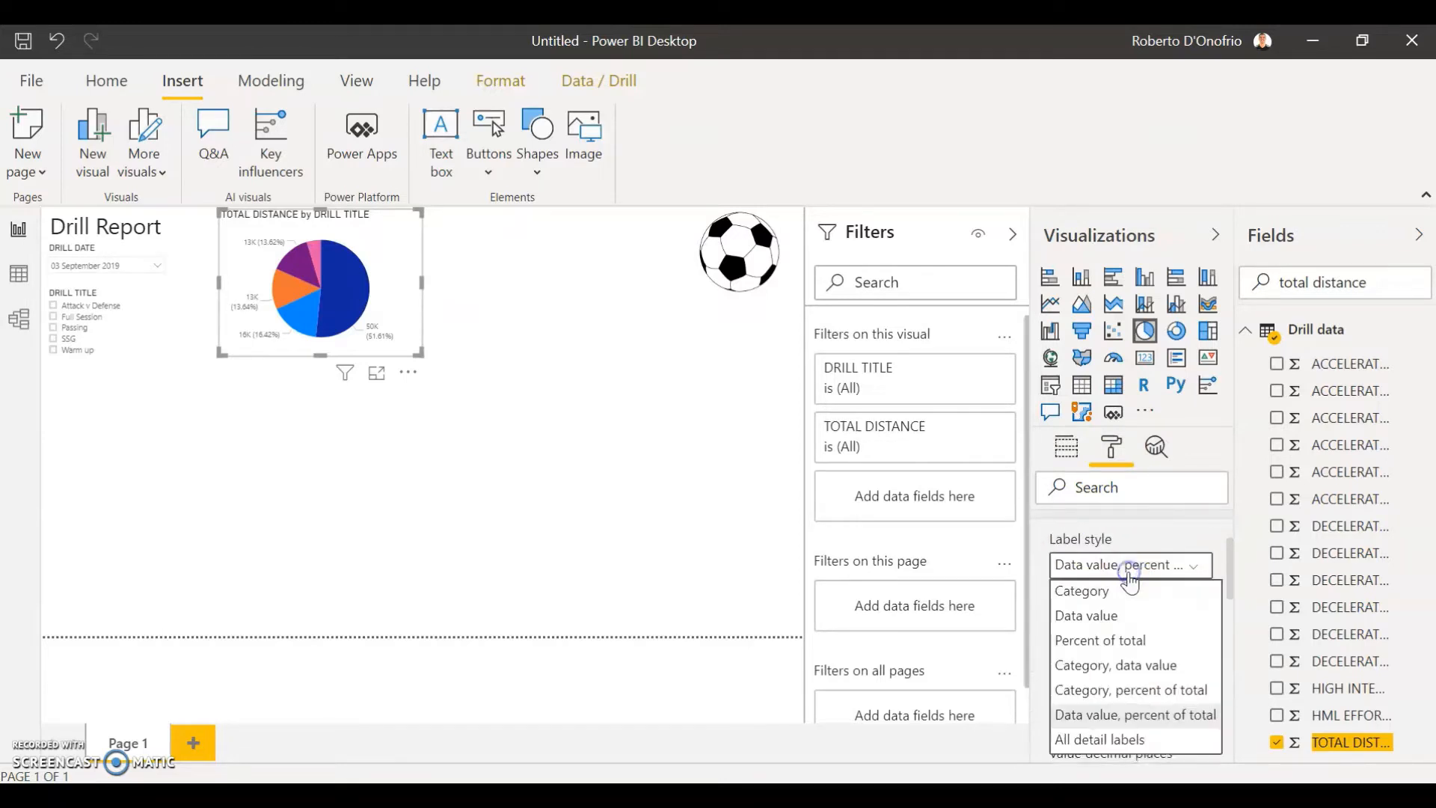
click(1193, 665)
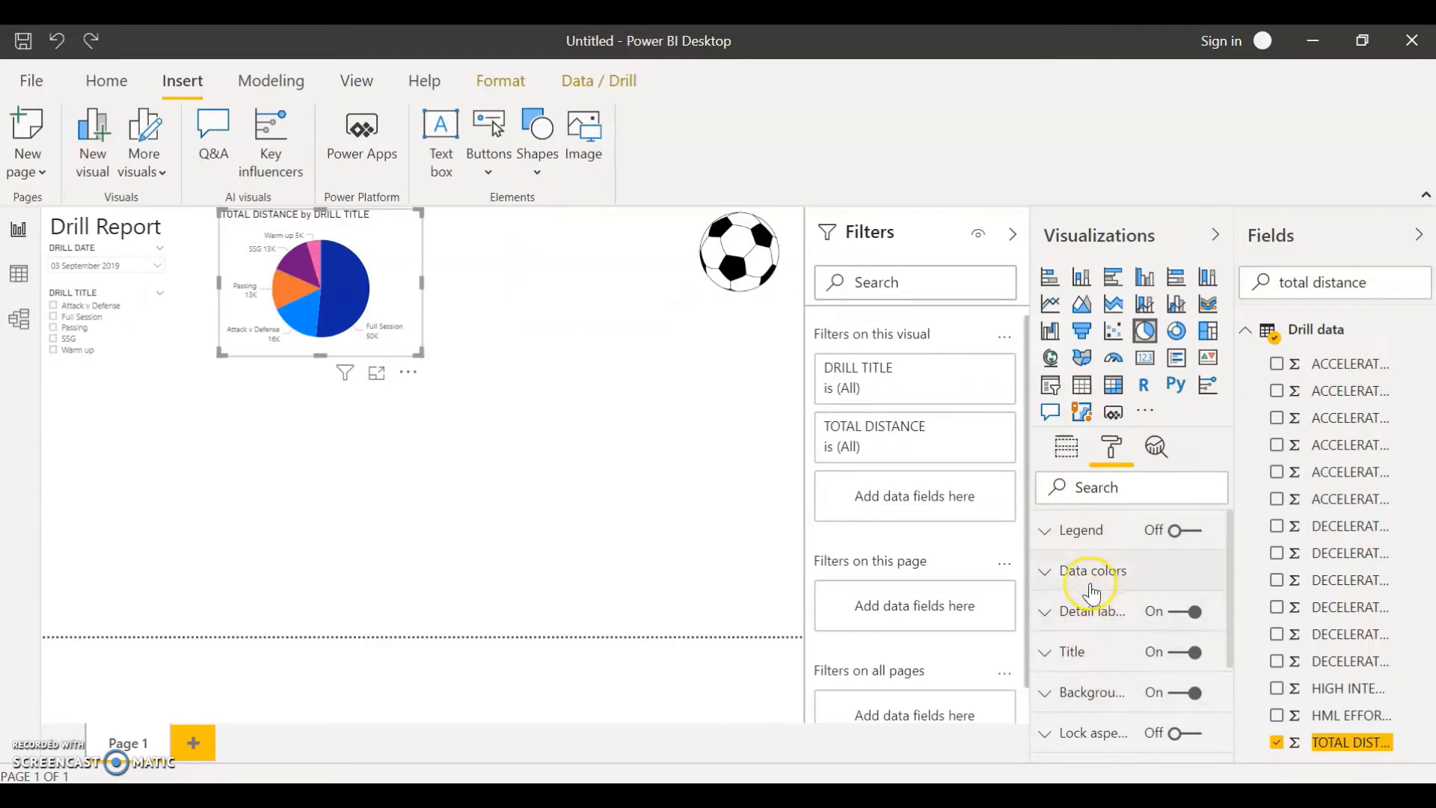
Set the display units of the pie chart's detail labels to None
click(1094, 618)
scroll(1107, 641, down, 5)
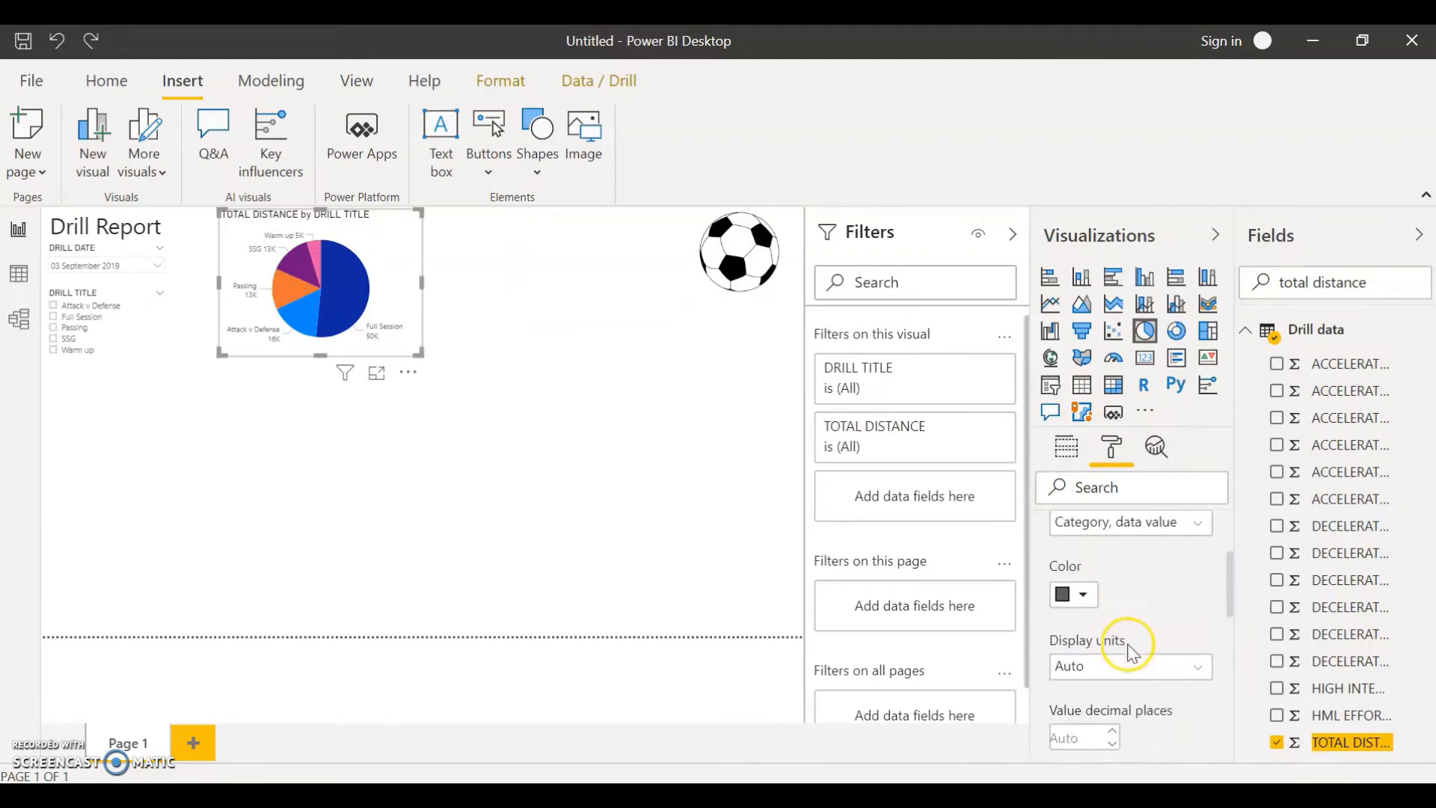
click(1112, 597)
click(1112, 647)
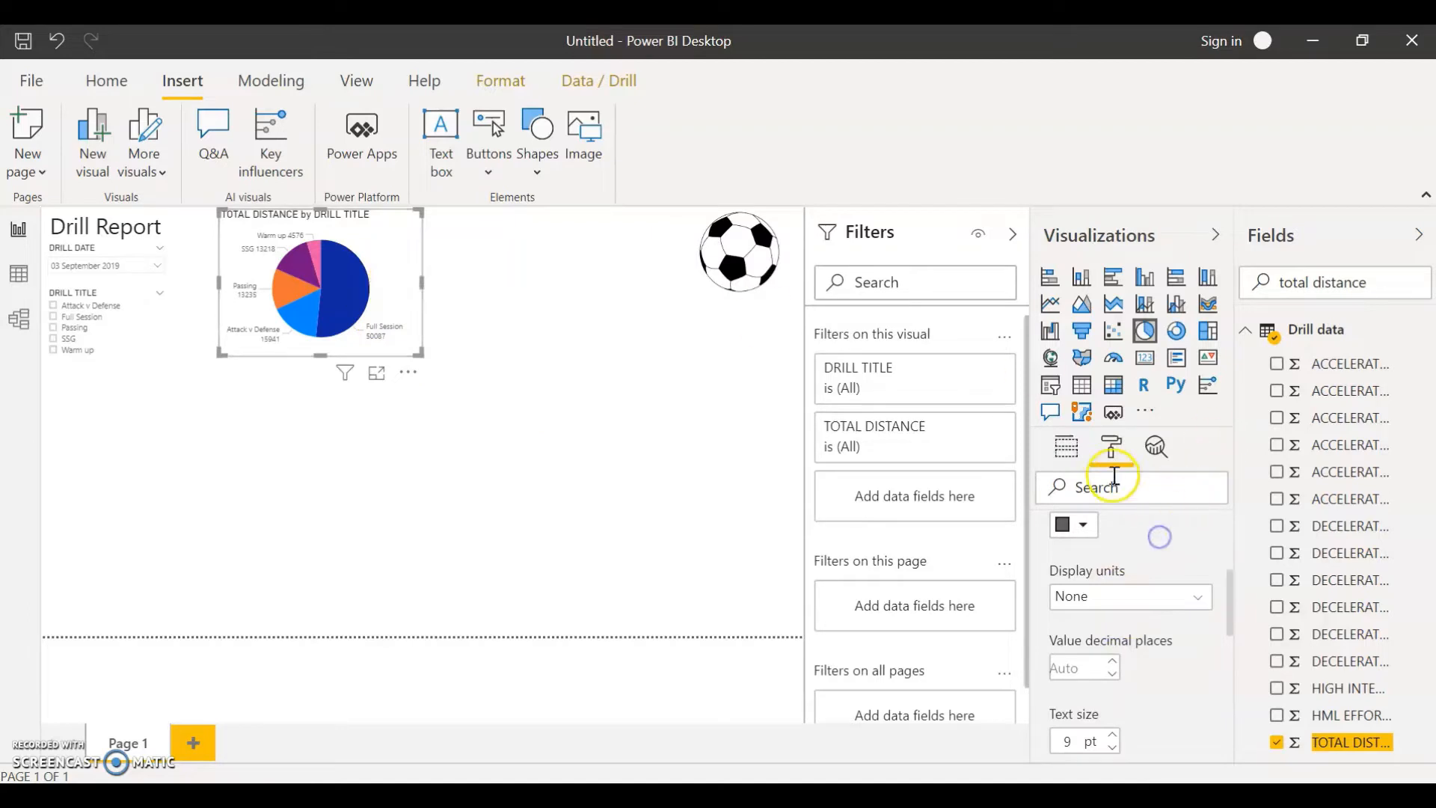
Change the aggregation of TOTAL DISTANCE in the pie chart's values to Average
click(1070, 449)
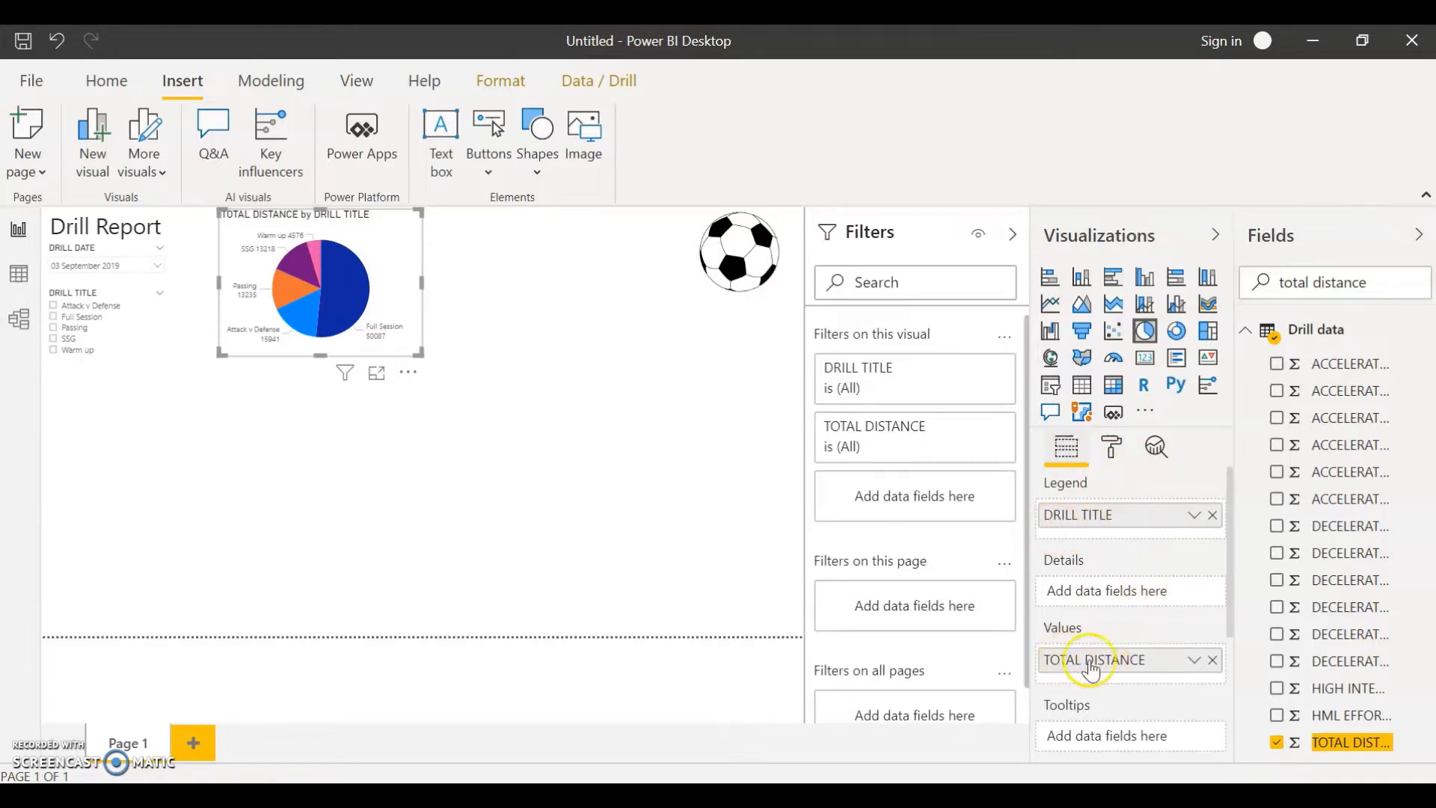
click(1194, 663)
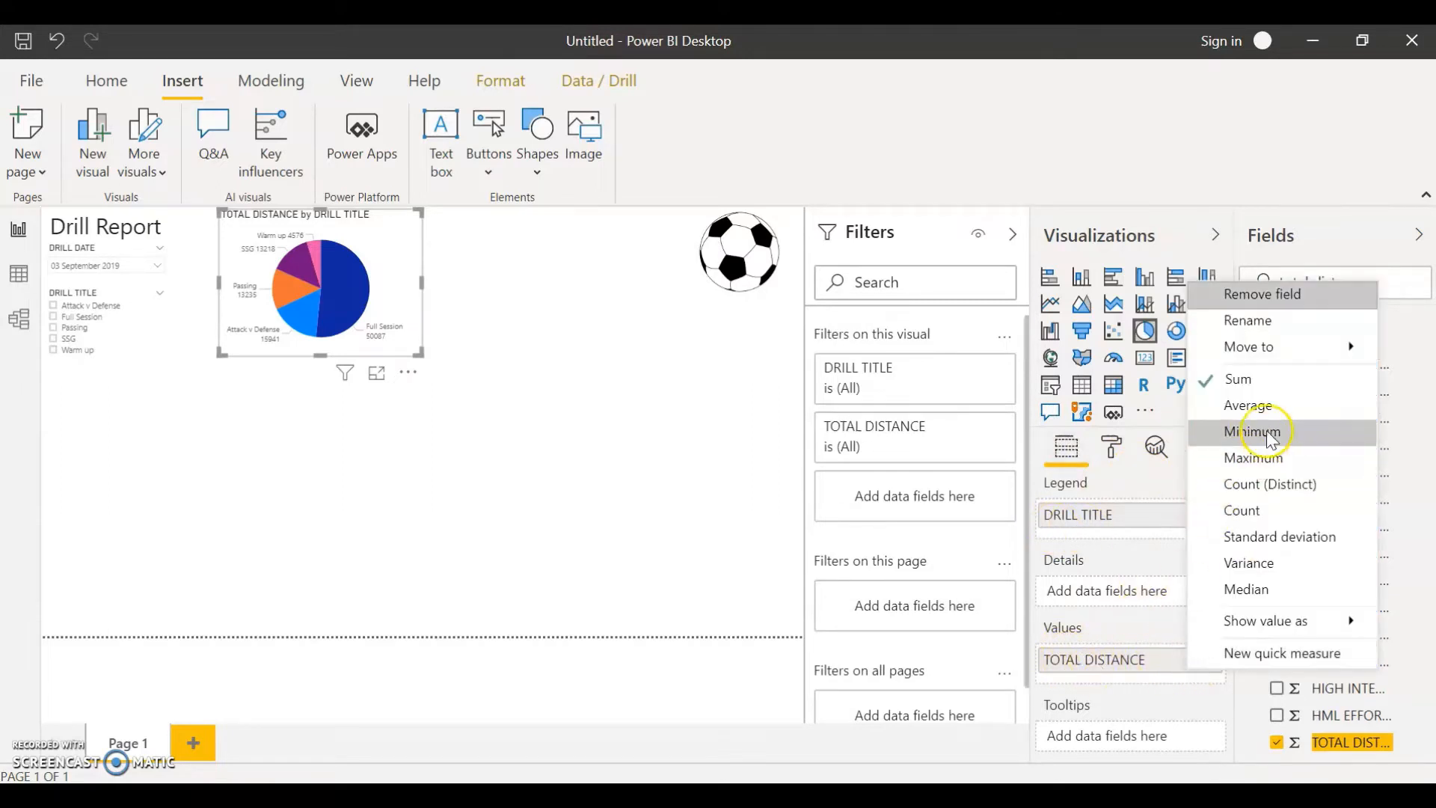
click(1249, 406)
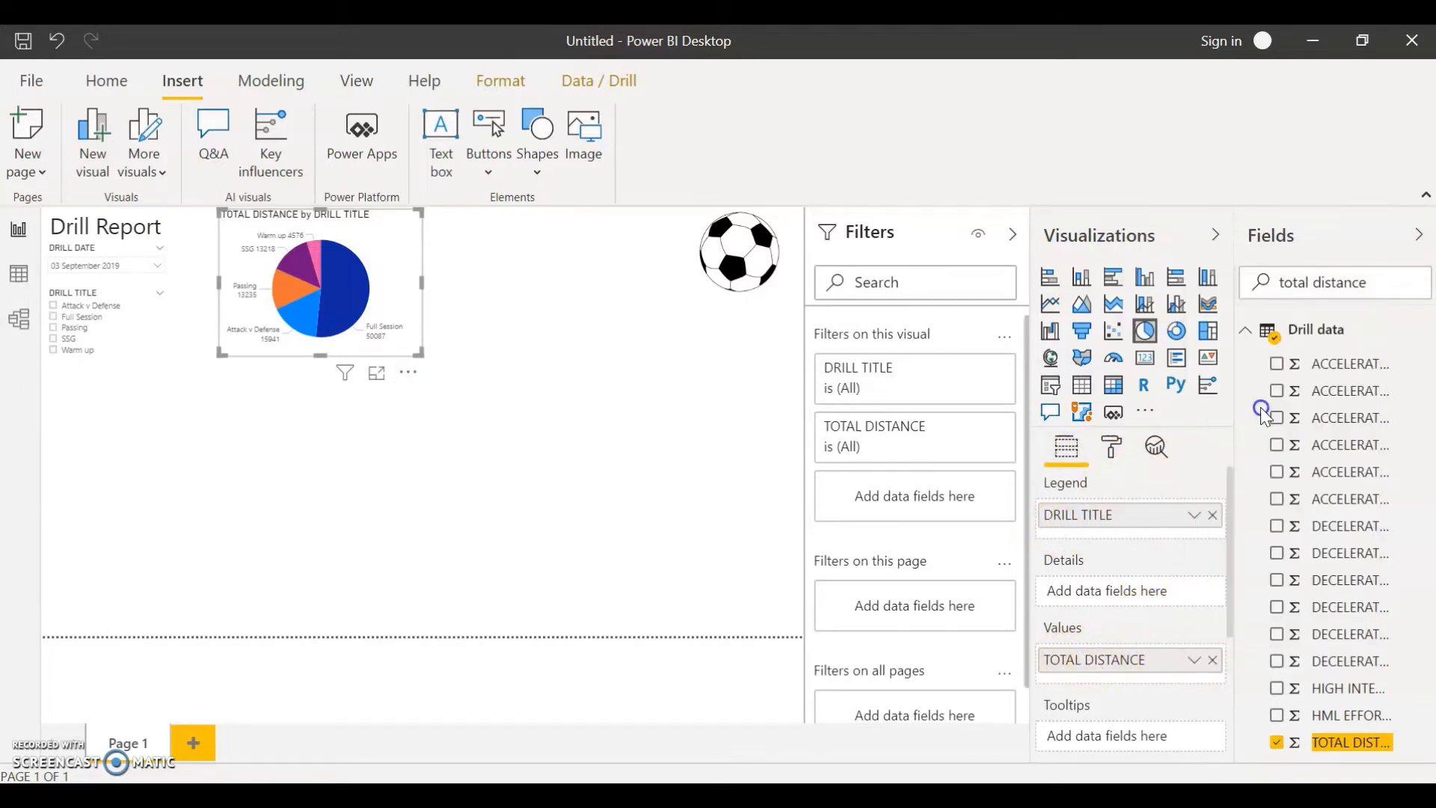
click(1195, 662)
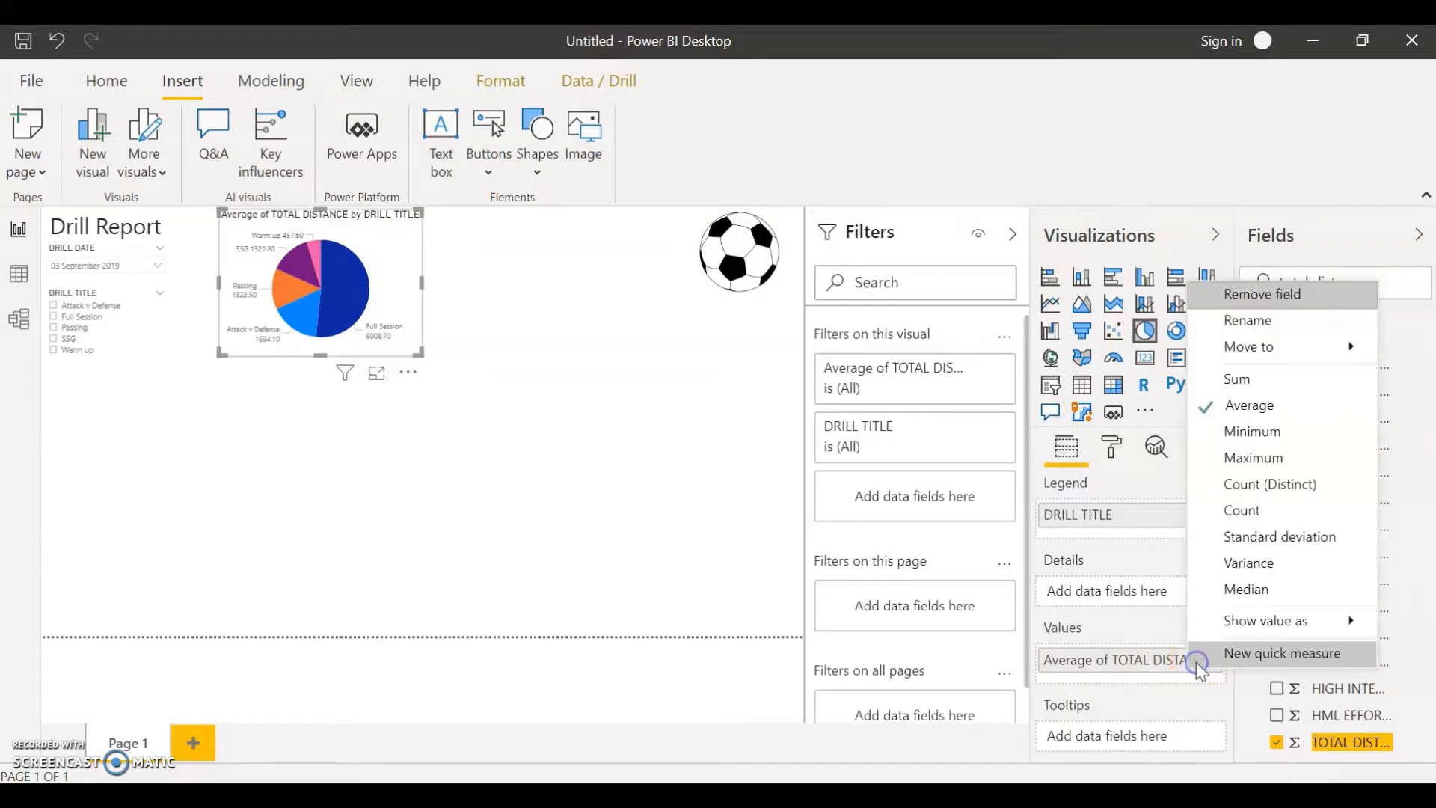
click(1128, 631)
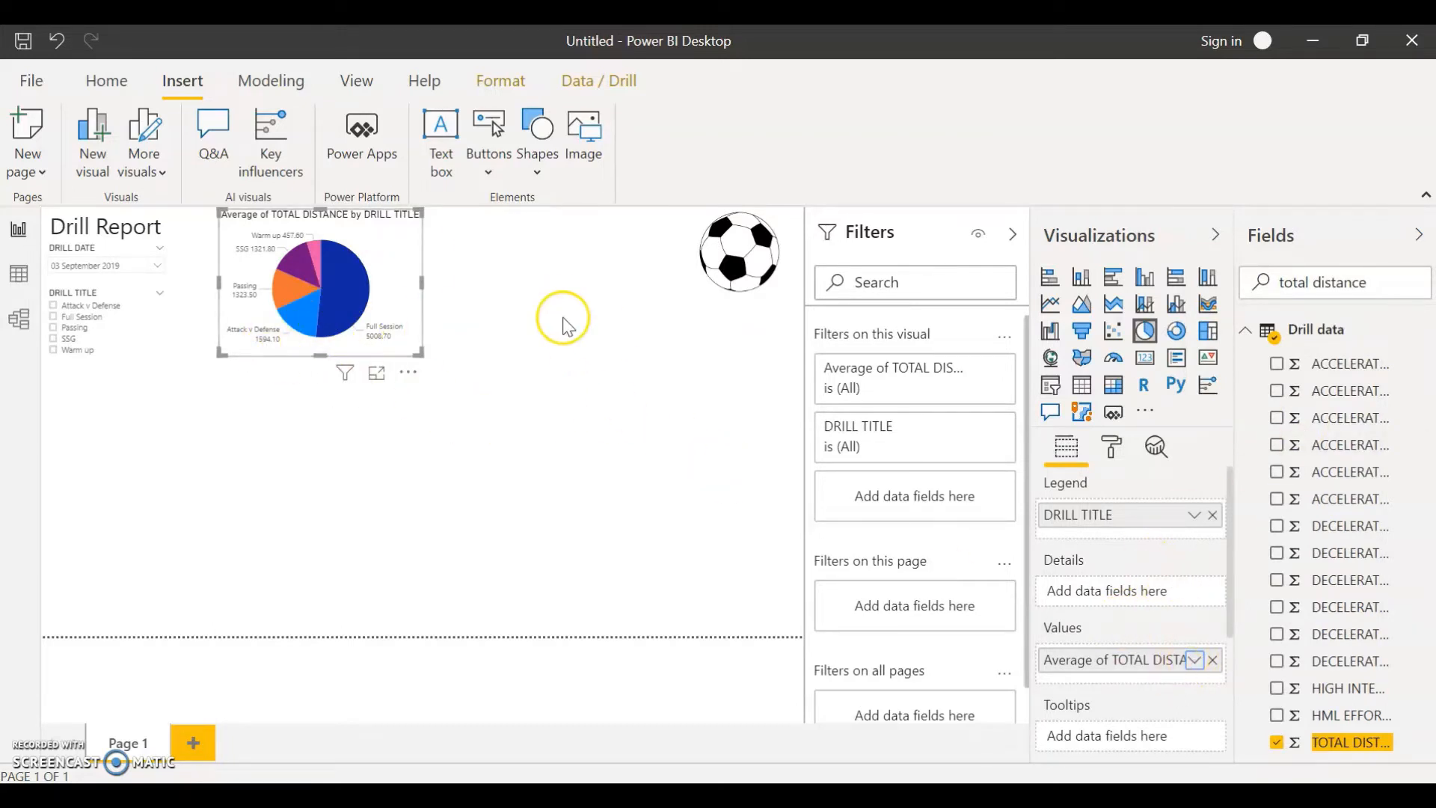
Change the pie chart's title text to "Total Distance", center the title, and deselect the chart
click(1113, 447)
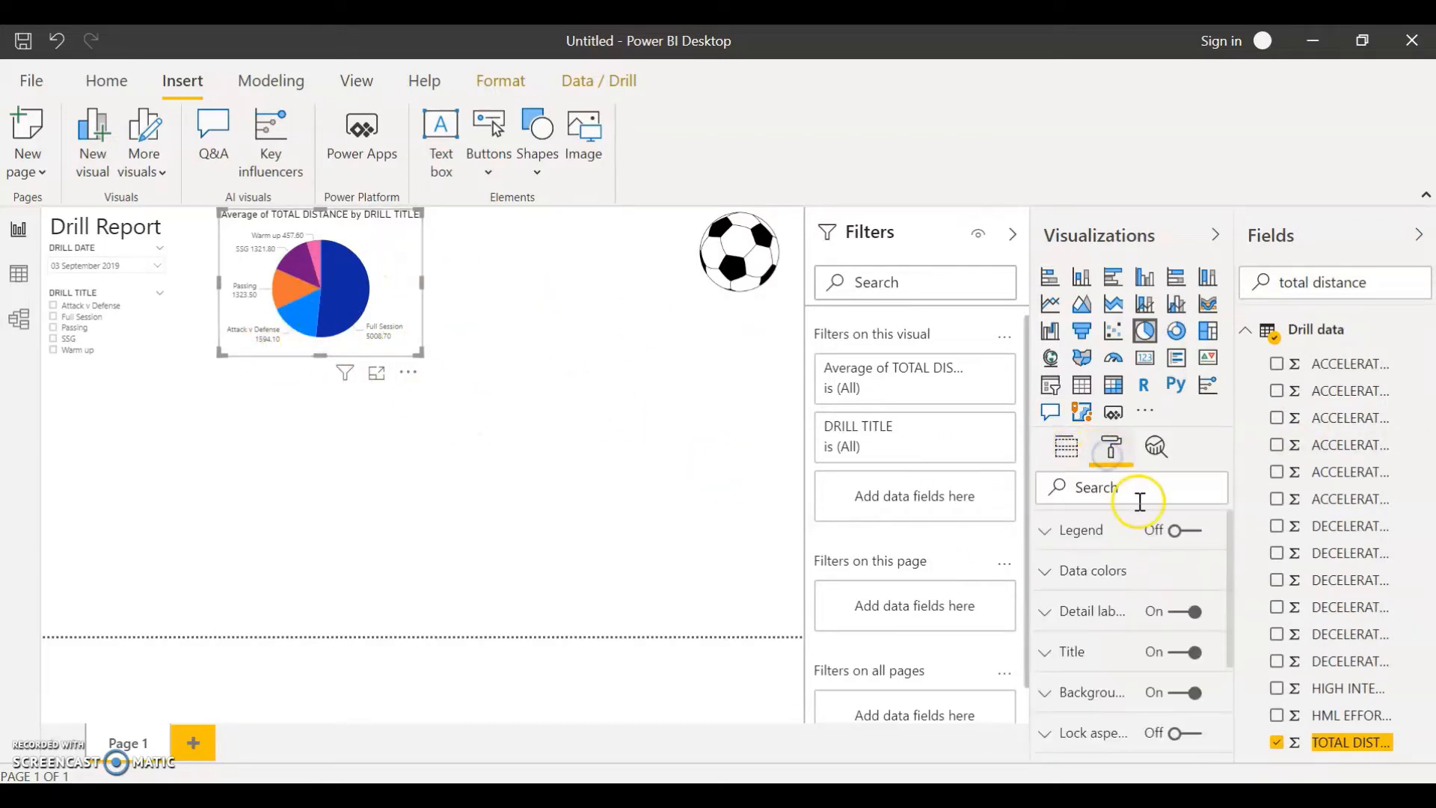
click(1070, 652)
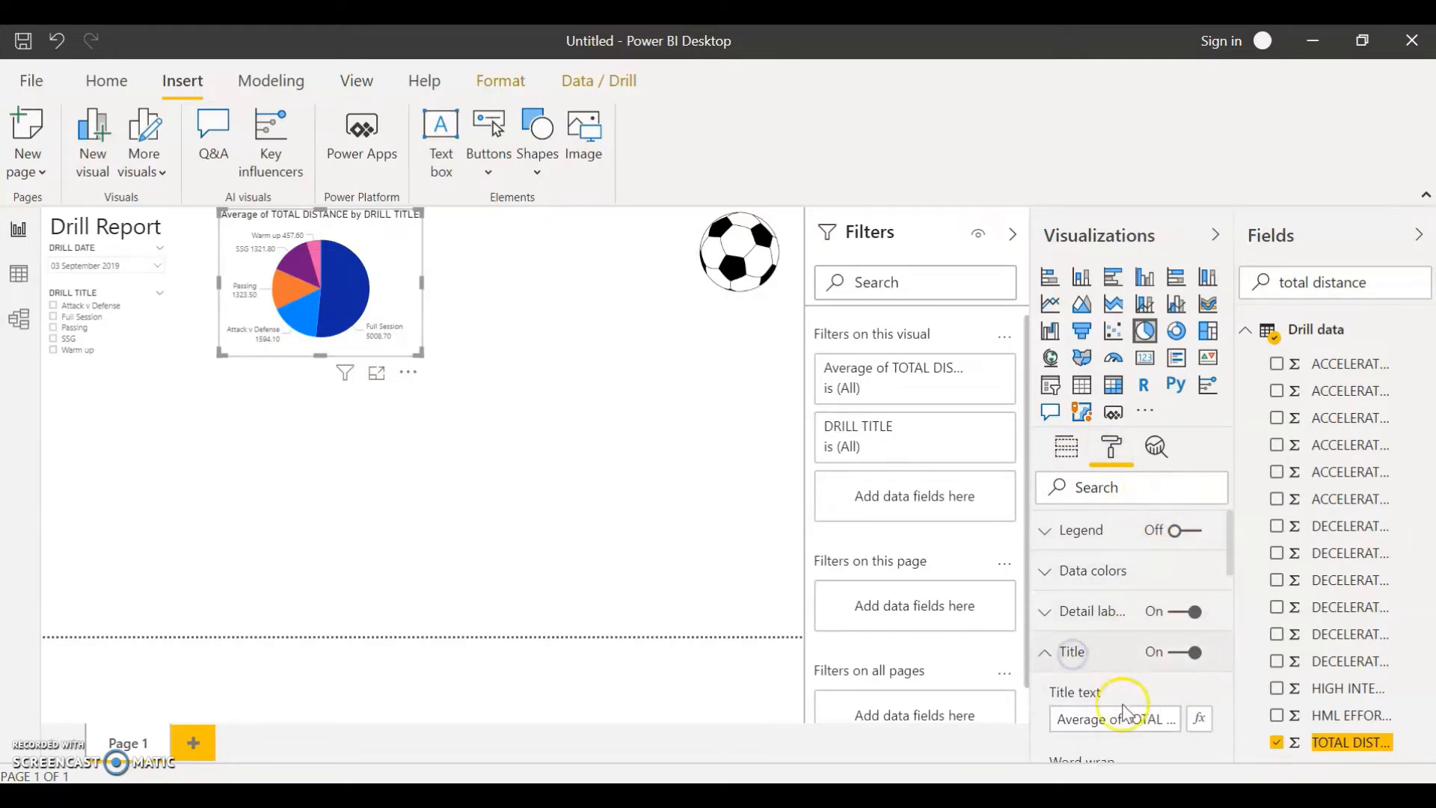
triple_click(1055, 719)
text(To)
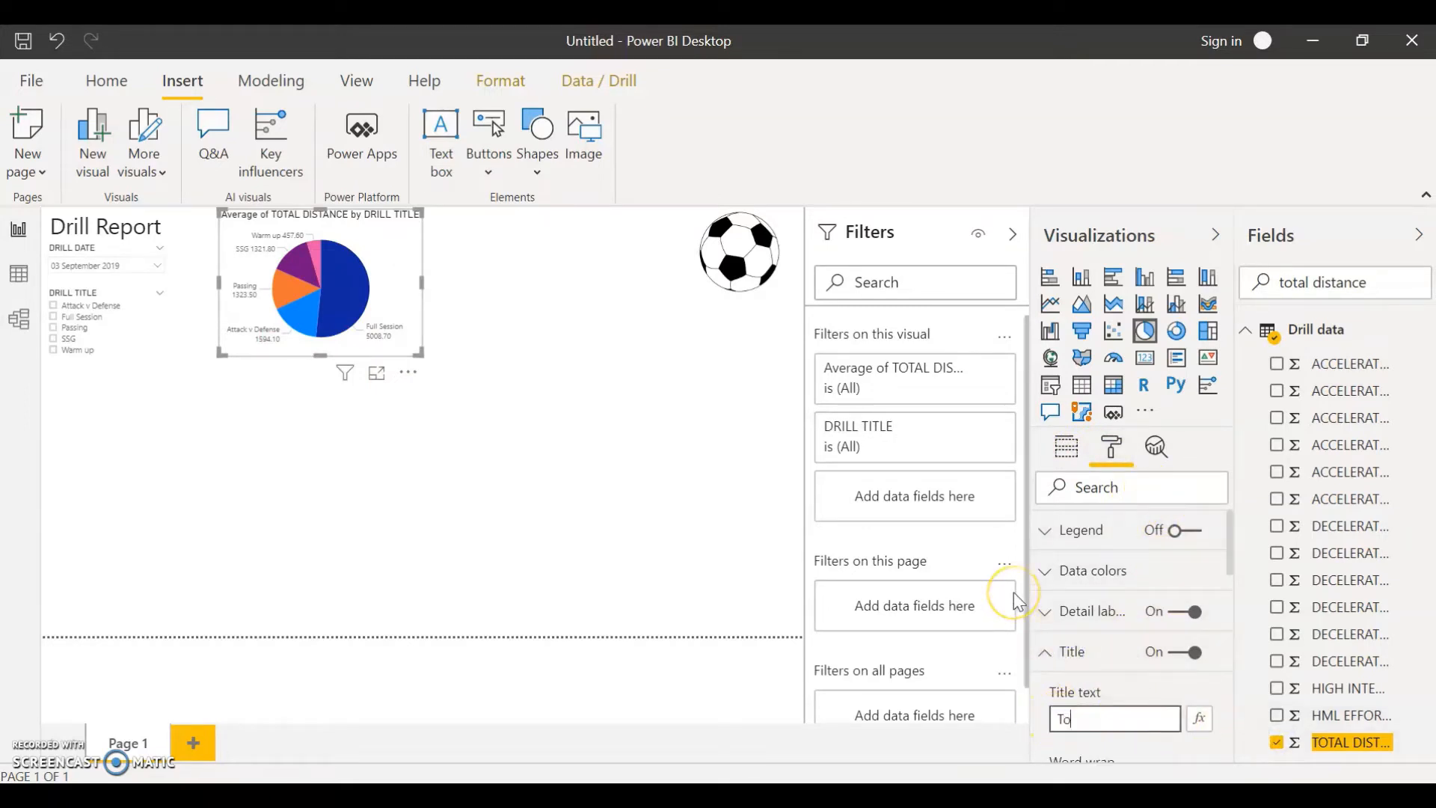
text(tal Distance)
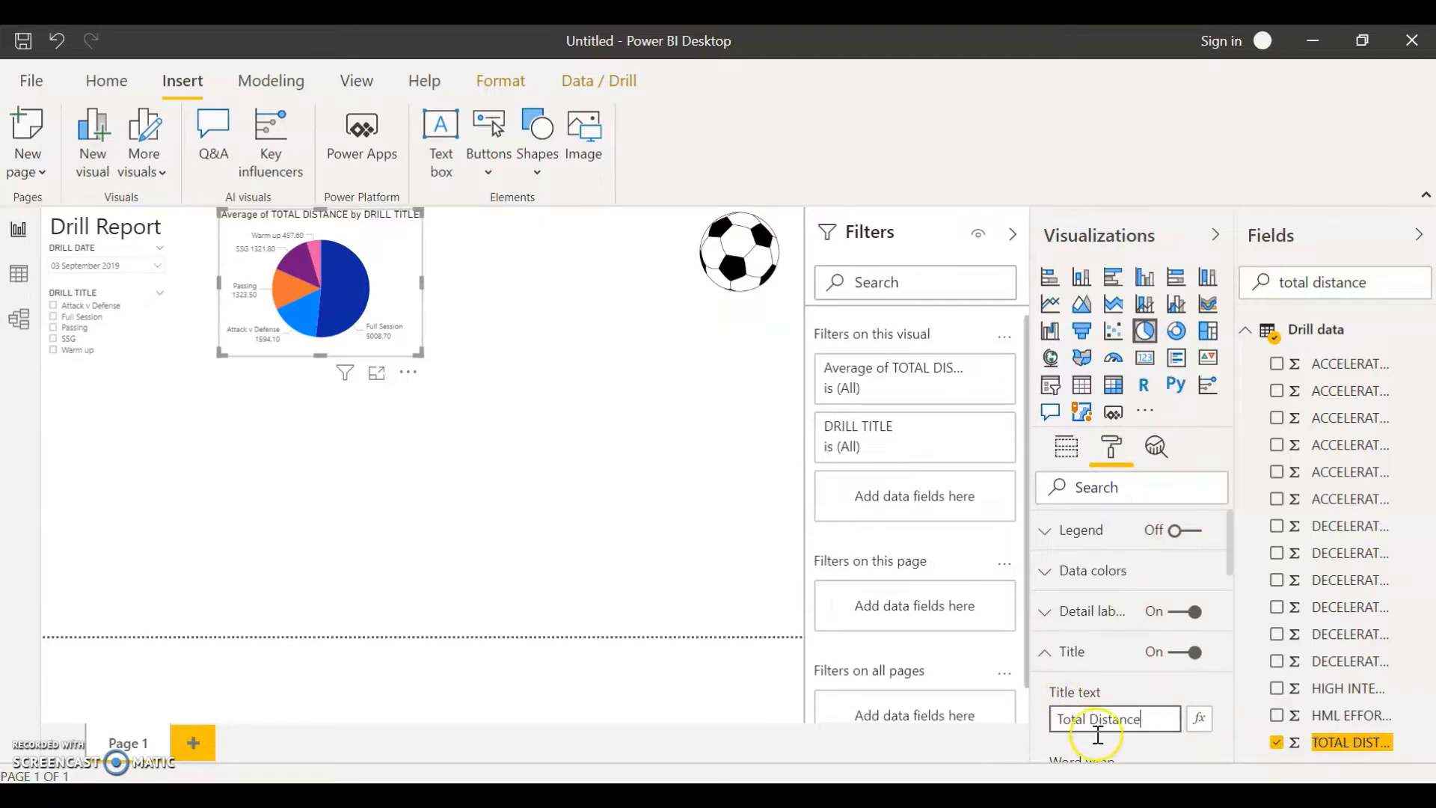
scroll(1085, 733, down, 3)
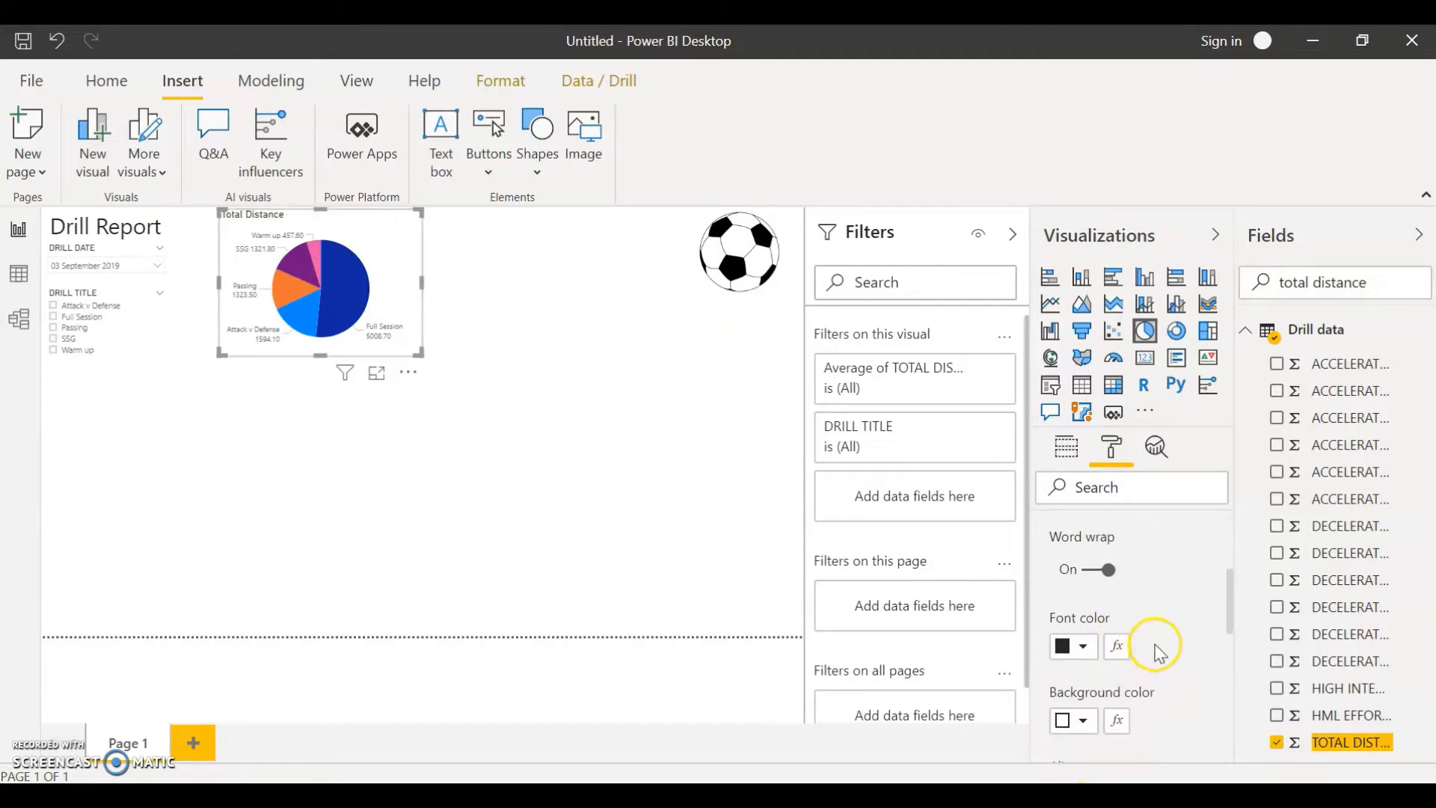
click(1090, 681)
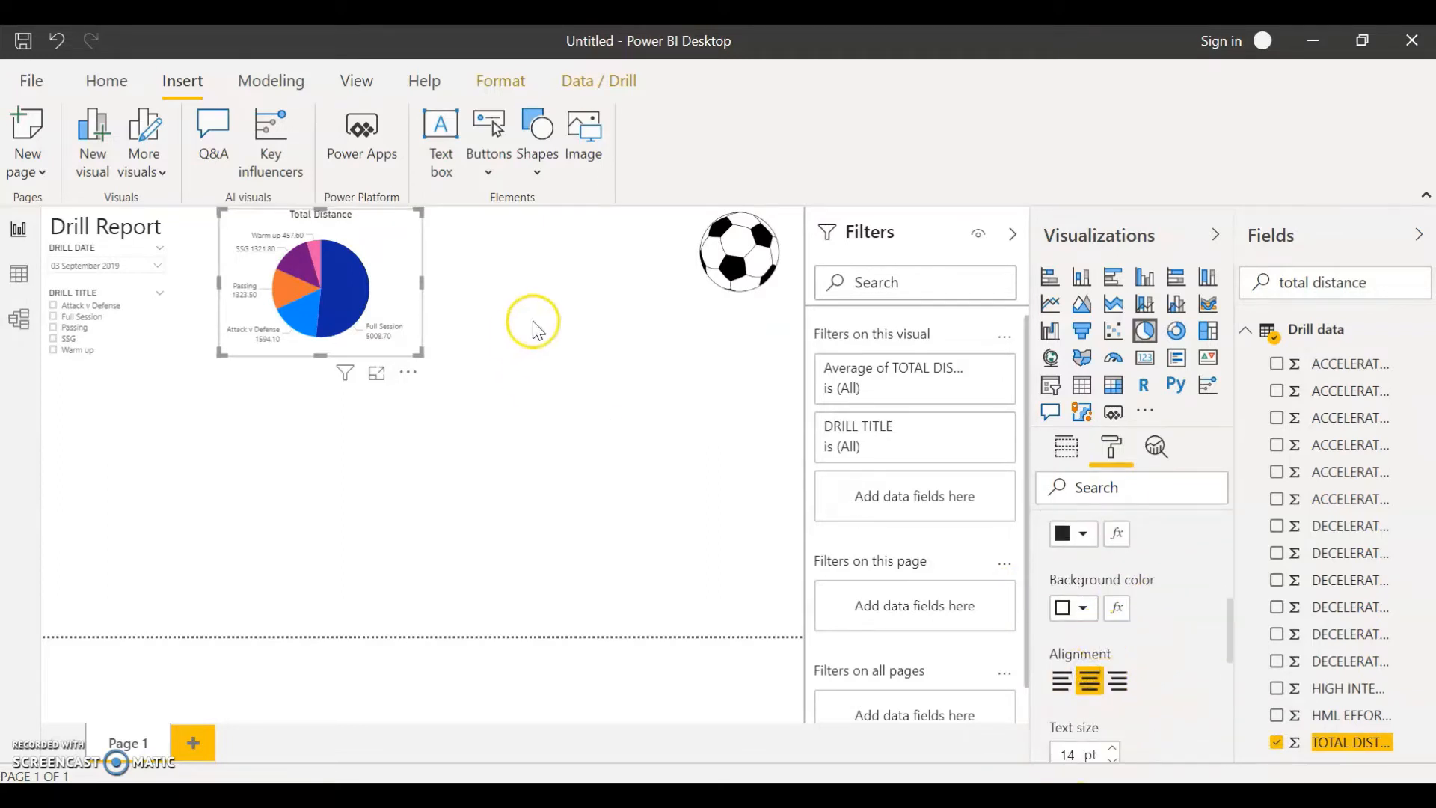
click(495, 338)
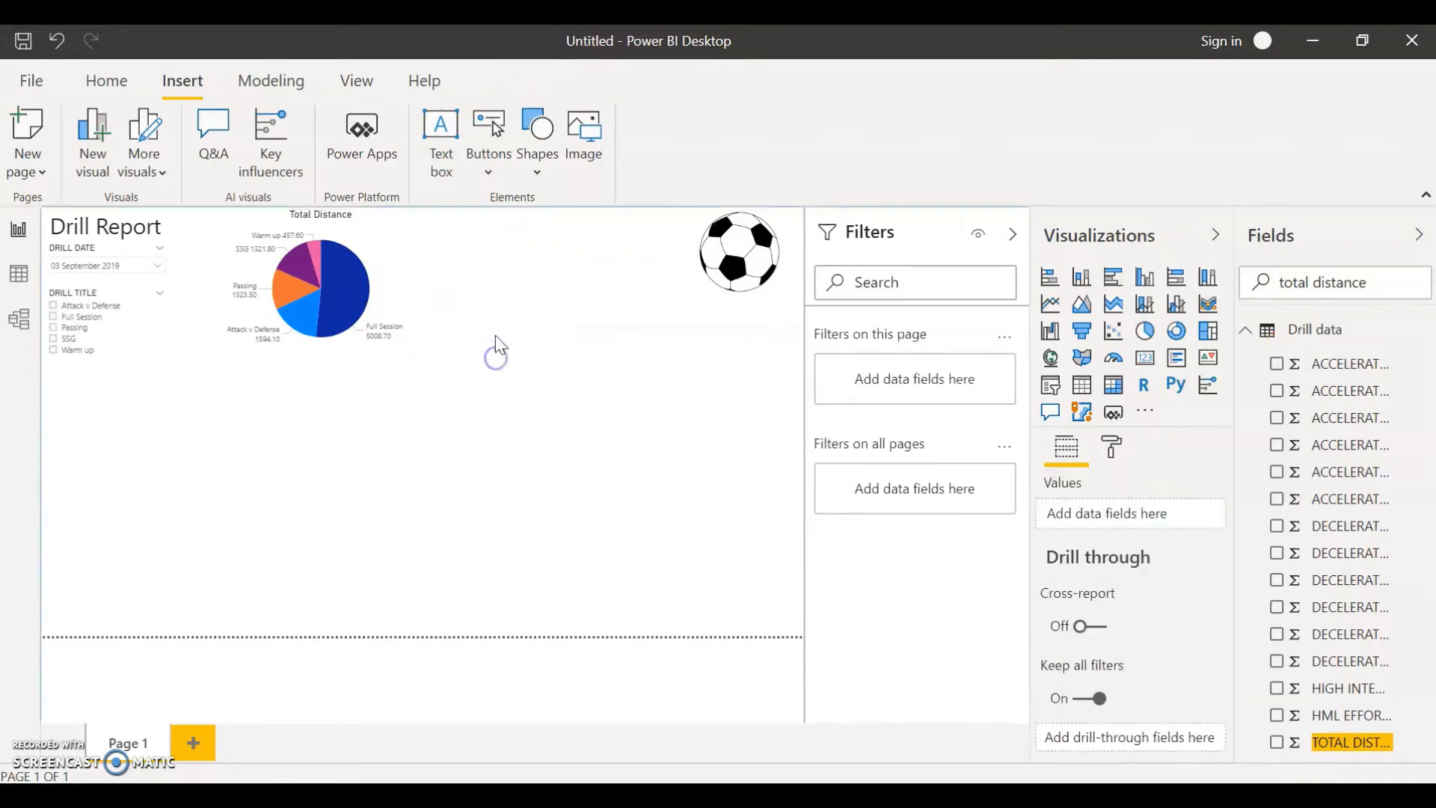
Try the Data value label style with the Inside label position on the Total Distance pie chart
click(378, 240)
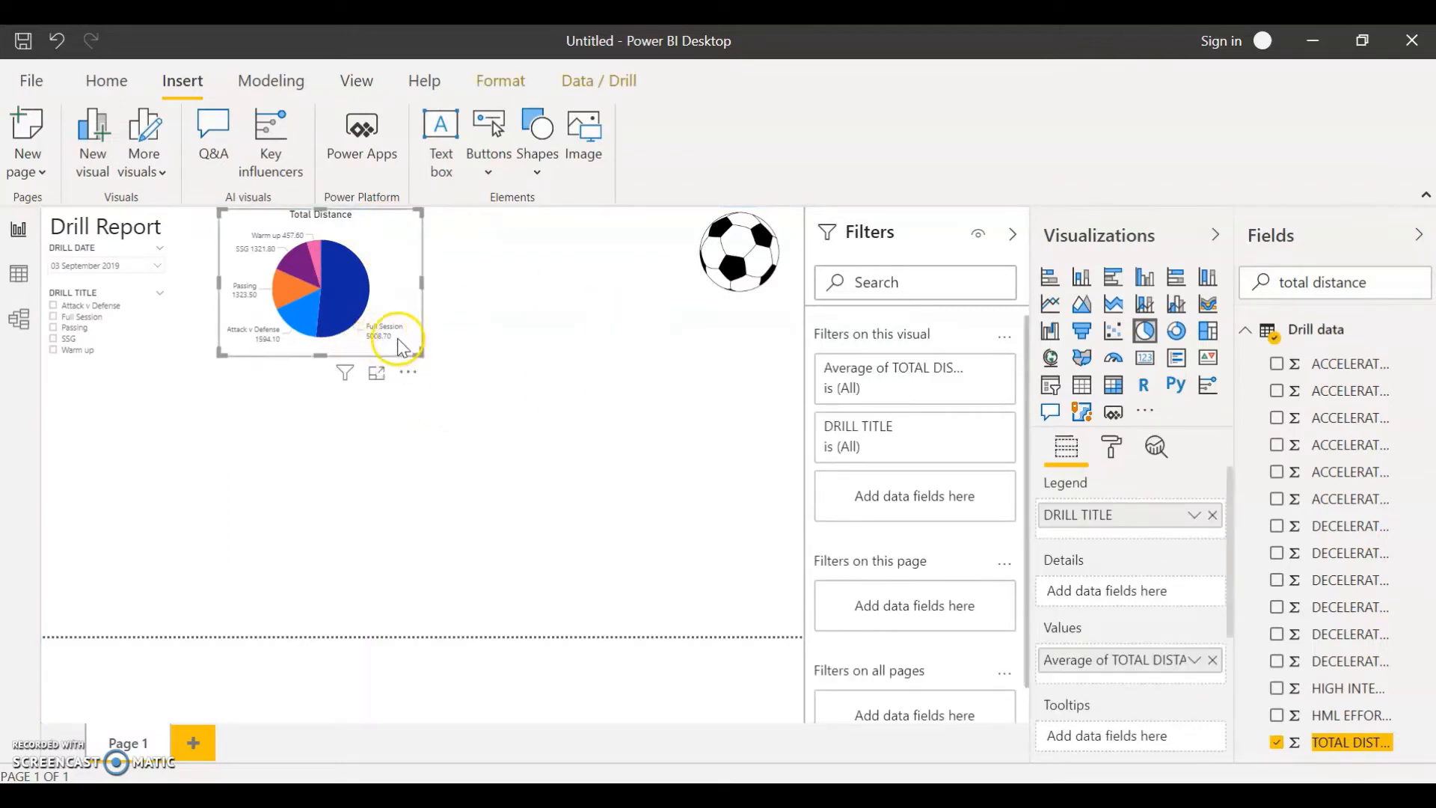
mouse_move(386, 339)
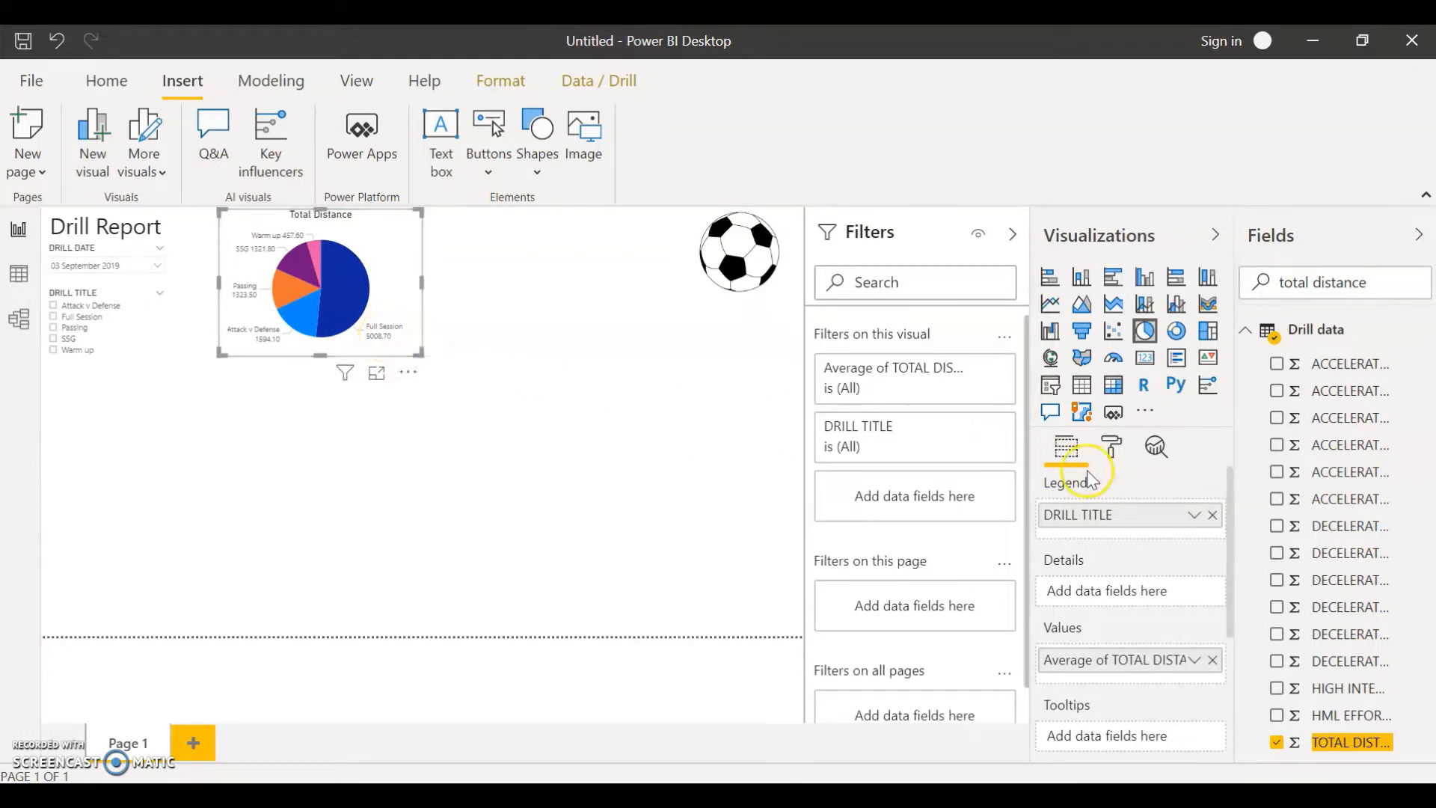
click(1112, 448)
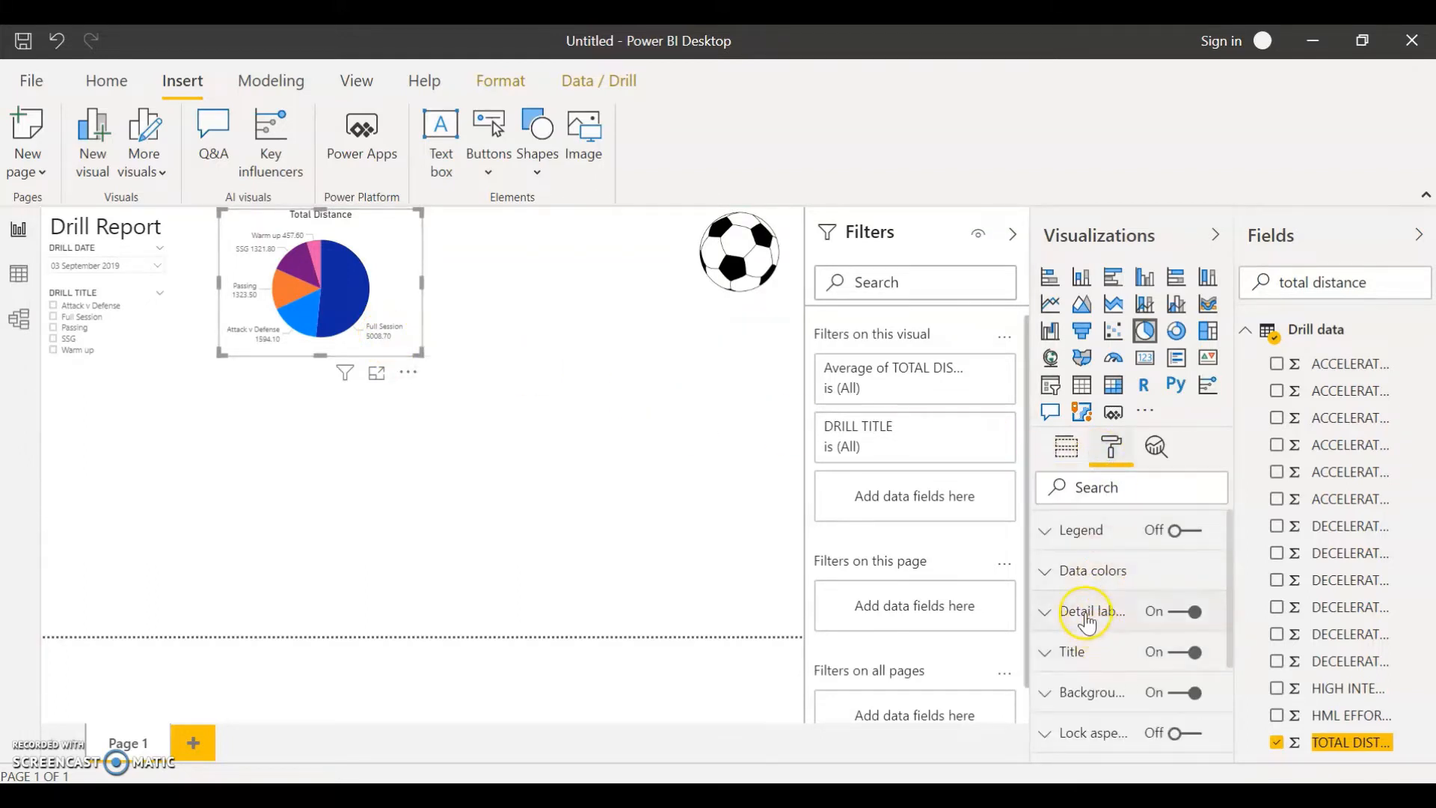
click(1089, 612)
click(1171, 567)
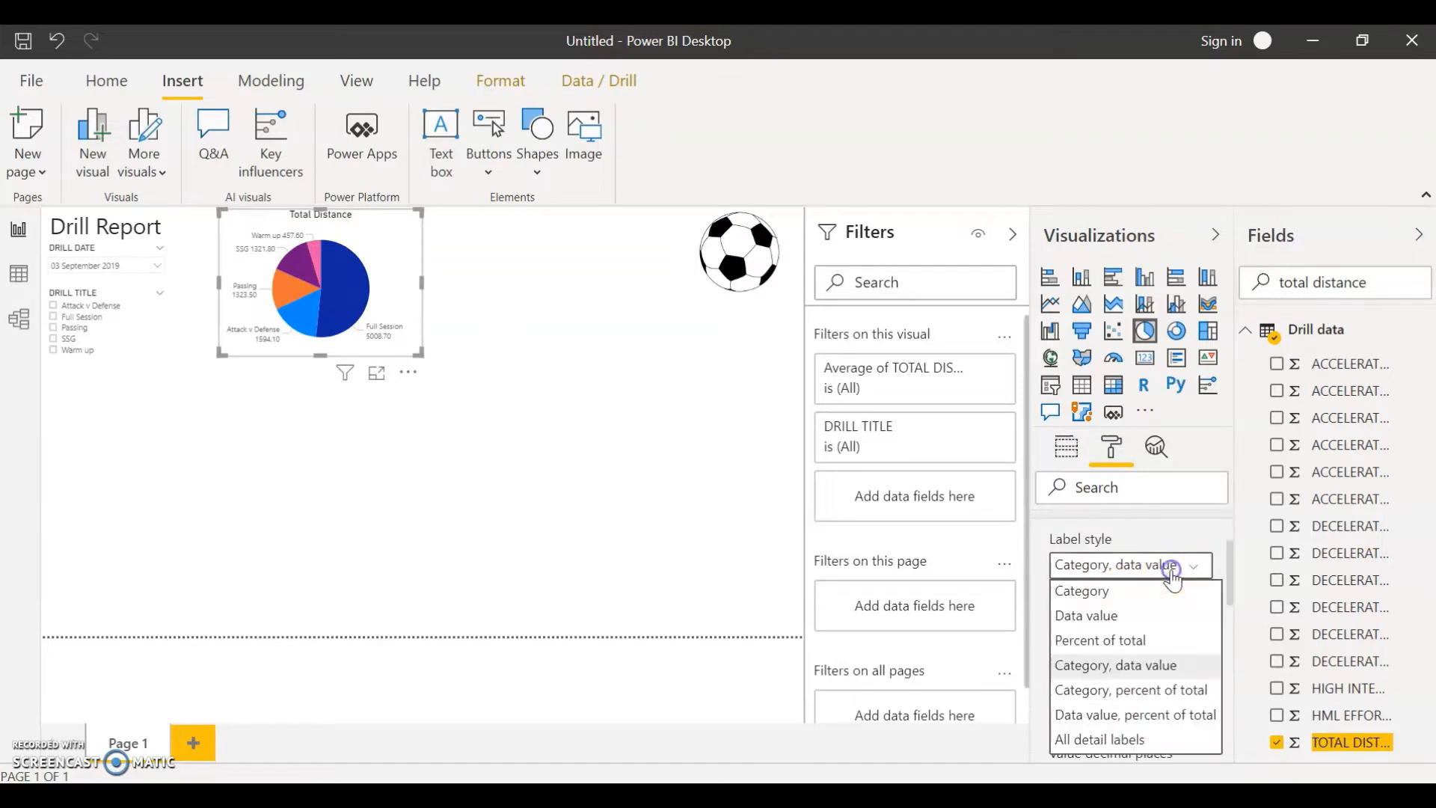
click(1124, 618)
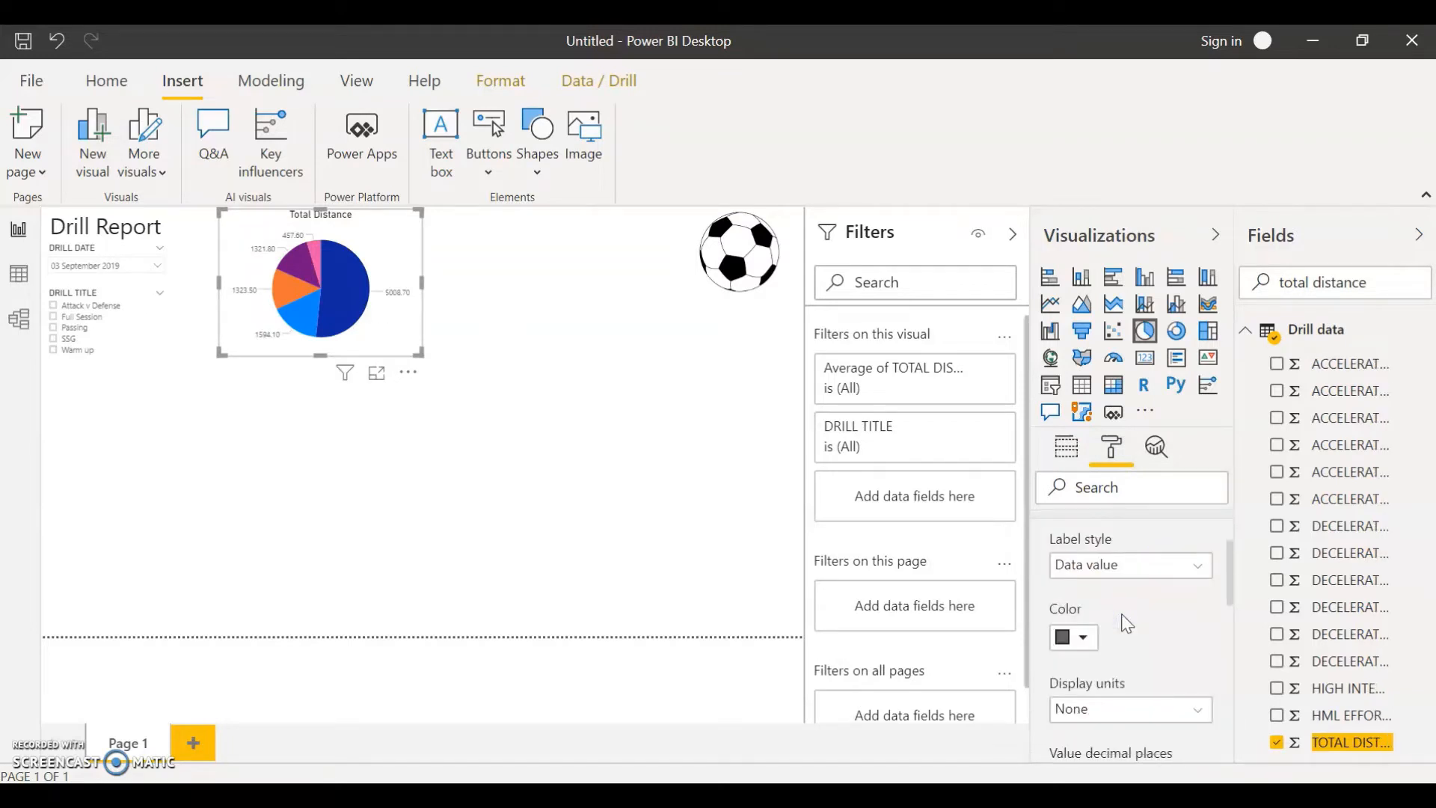
scroll(1112, 616, down, 3)
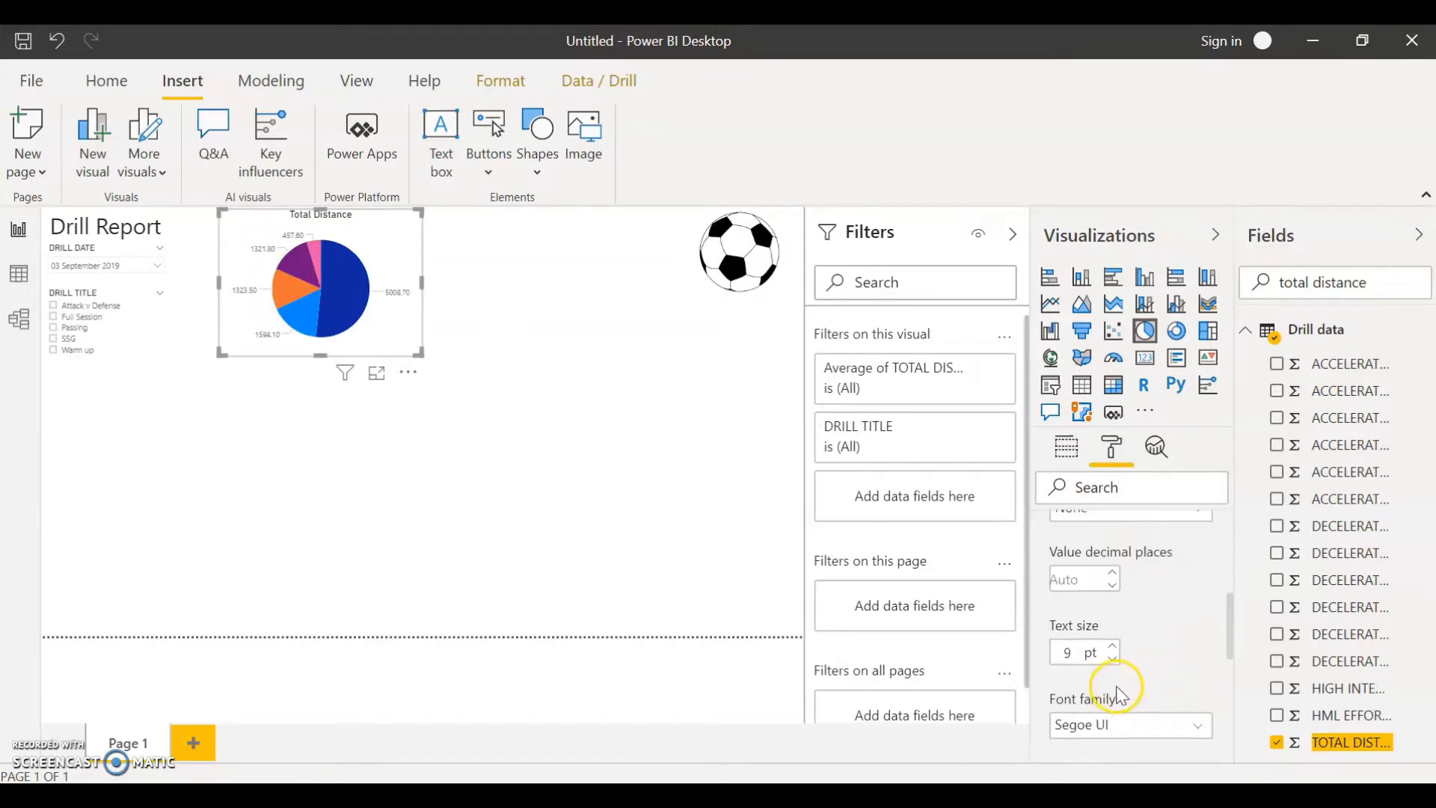
scroll(1126, 695, down, 2)
click(1128, 659)
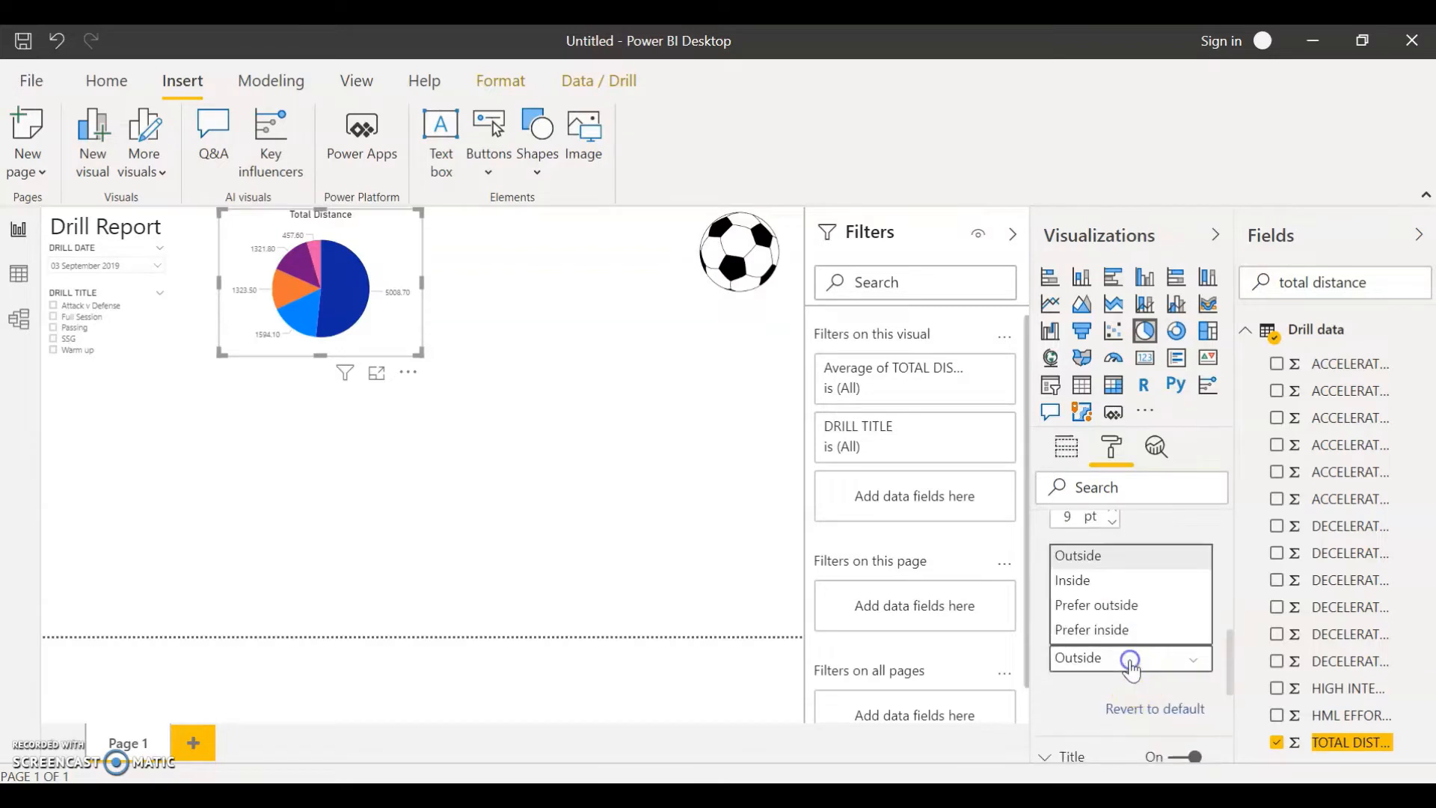
click(1115, 584)
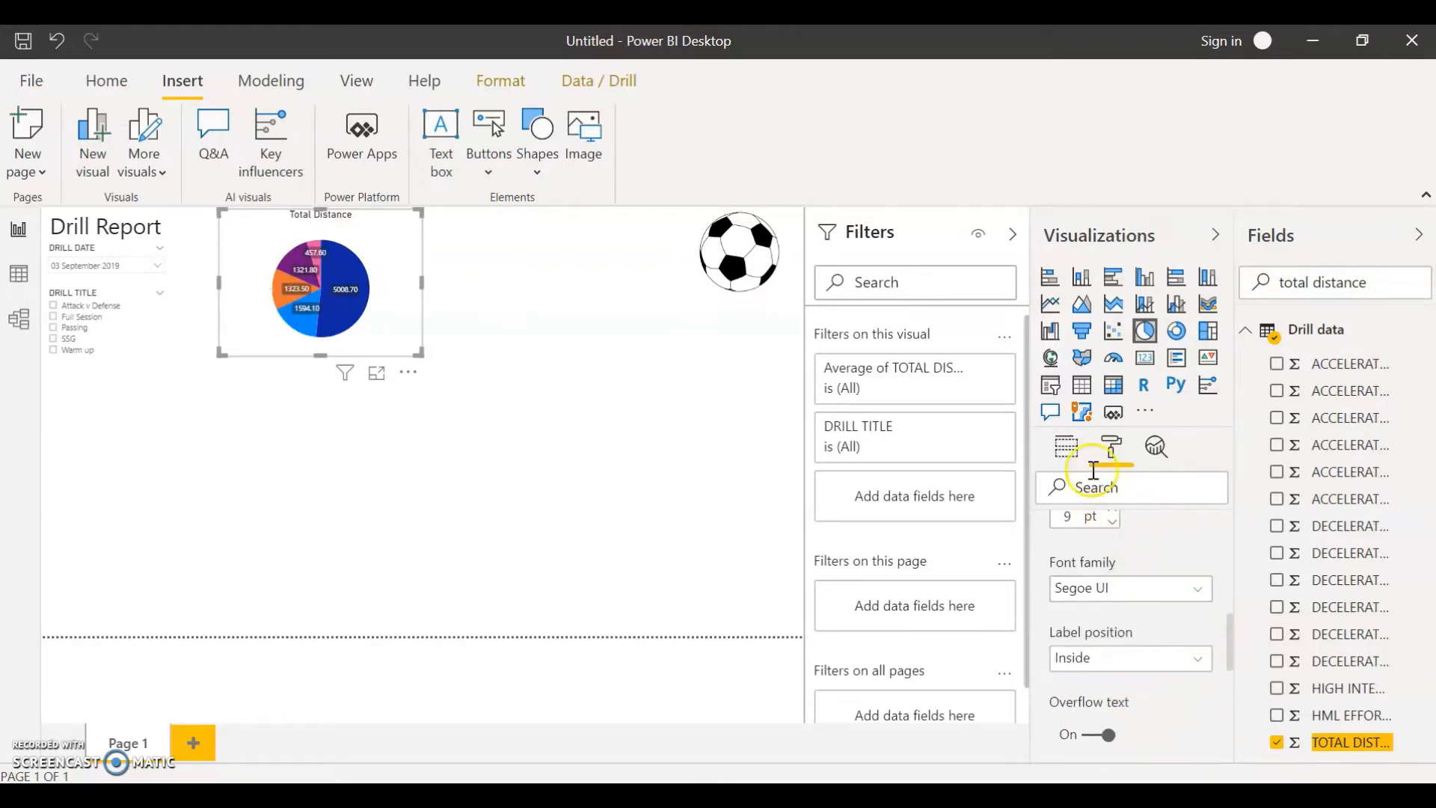
Try switching the pie chart's legend on, and turn it off again
scroll(1138, 526, up, 5)
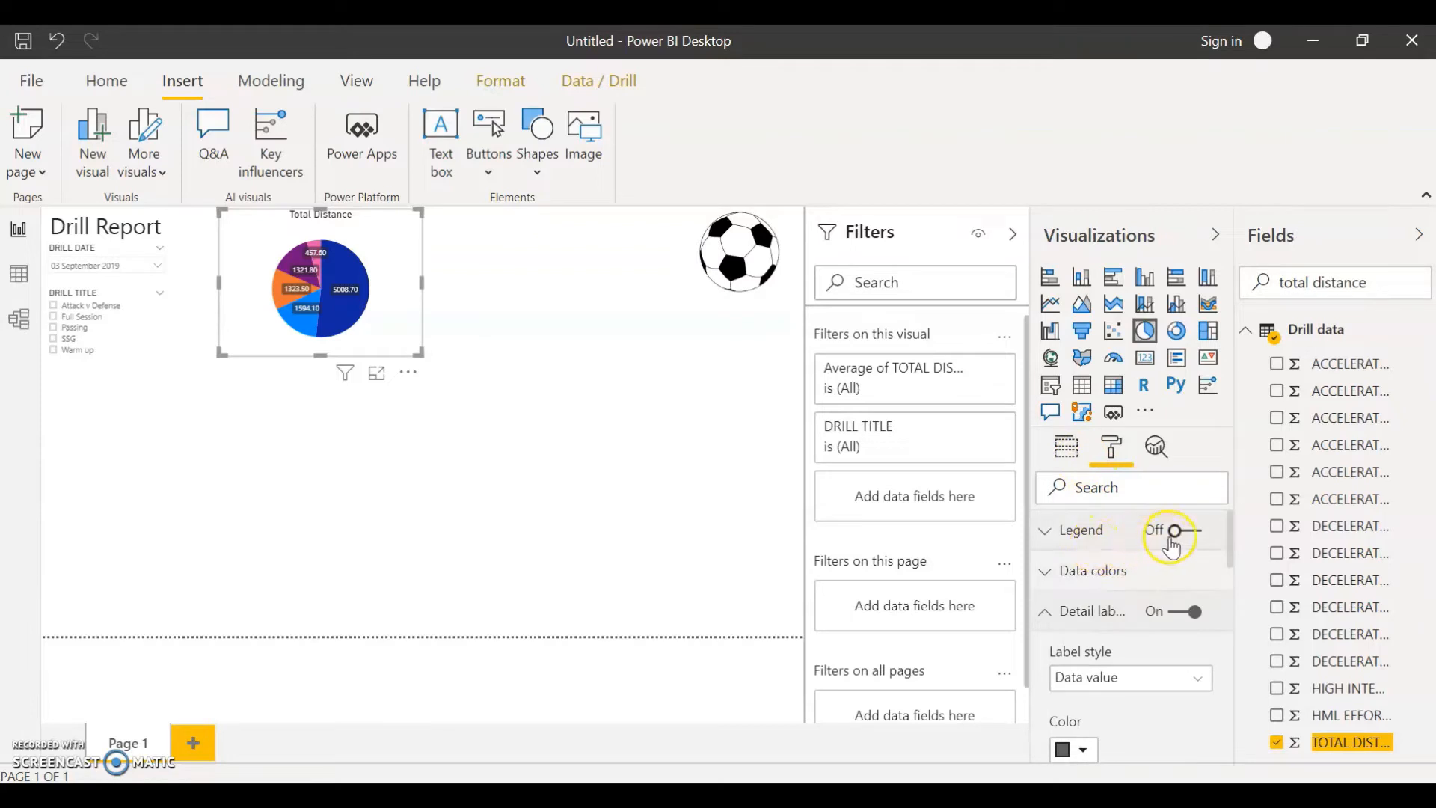
click(1172, 540)
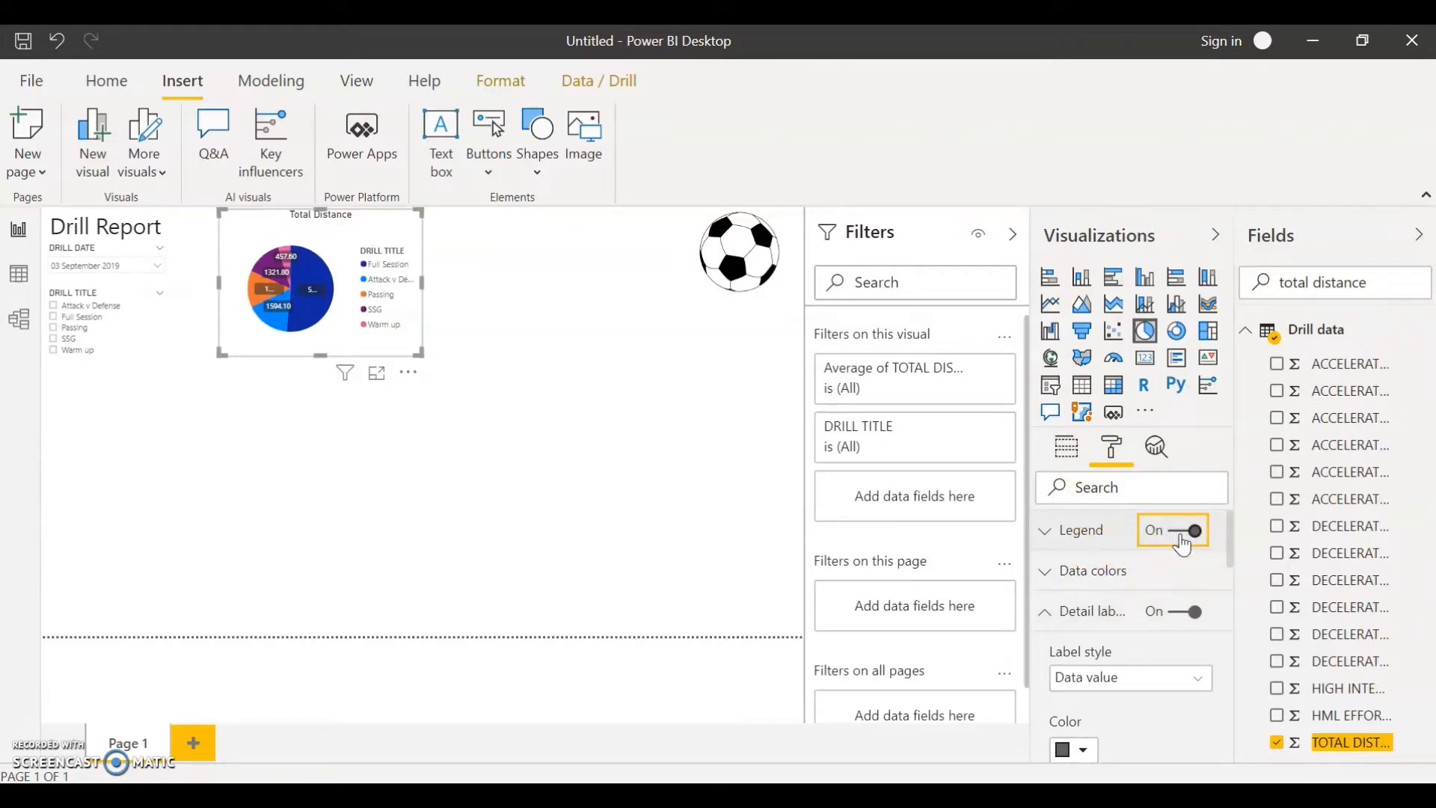
click(1180, 535)
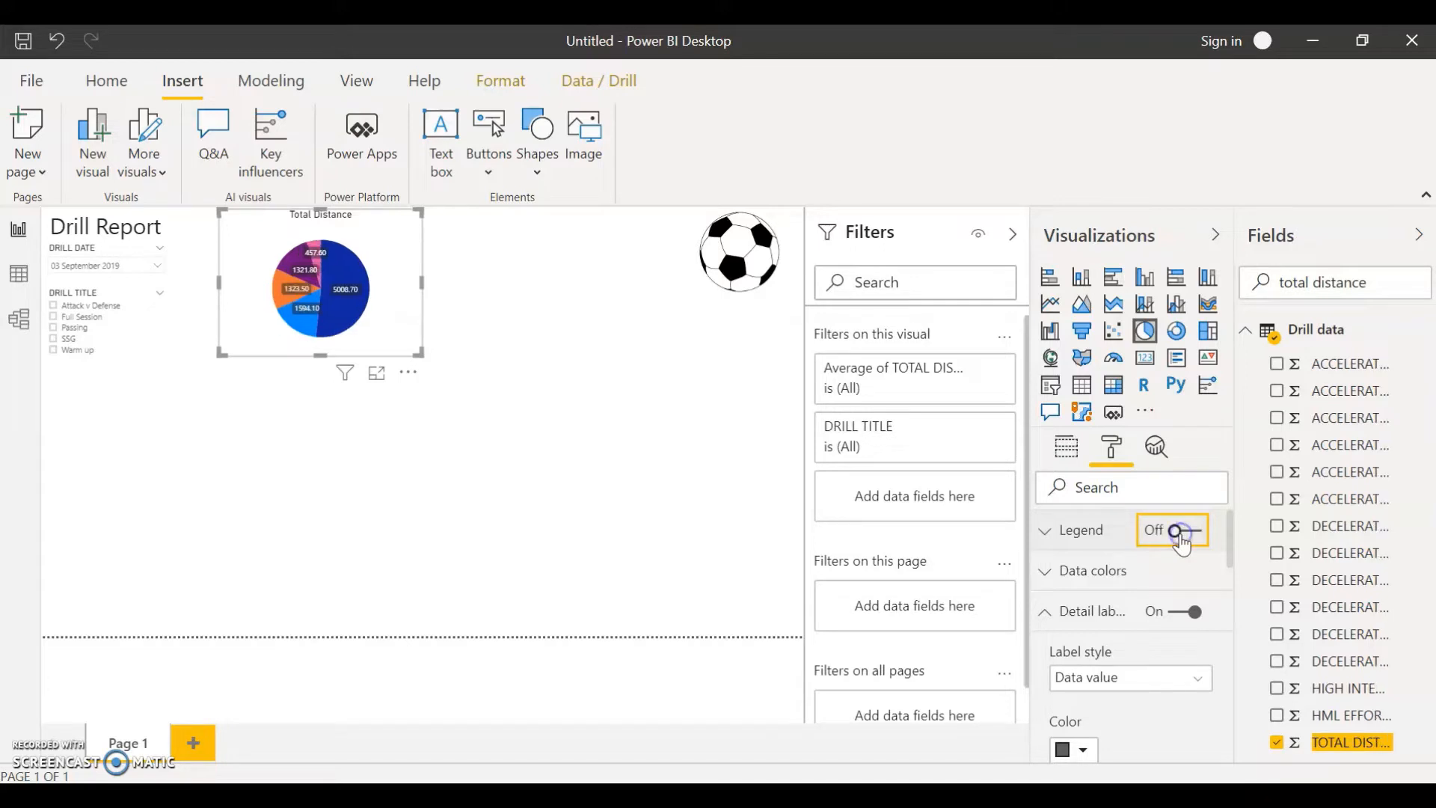
Return the pie chart's detail labels to the Category, data value style and the Outside label position
scroll(1149, 572, down, 2)
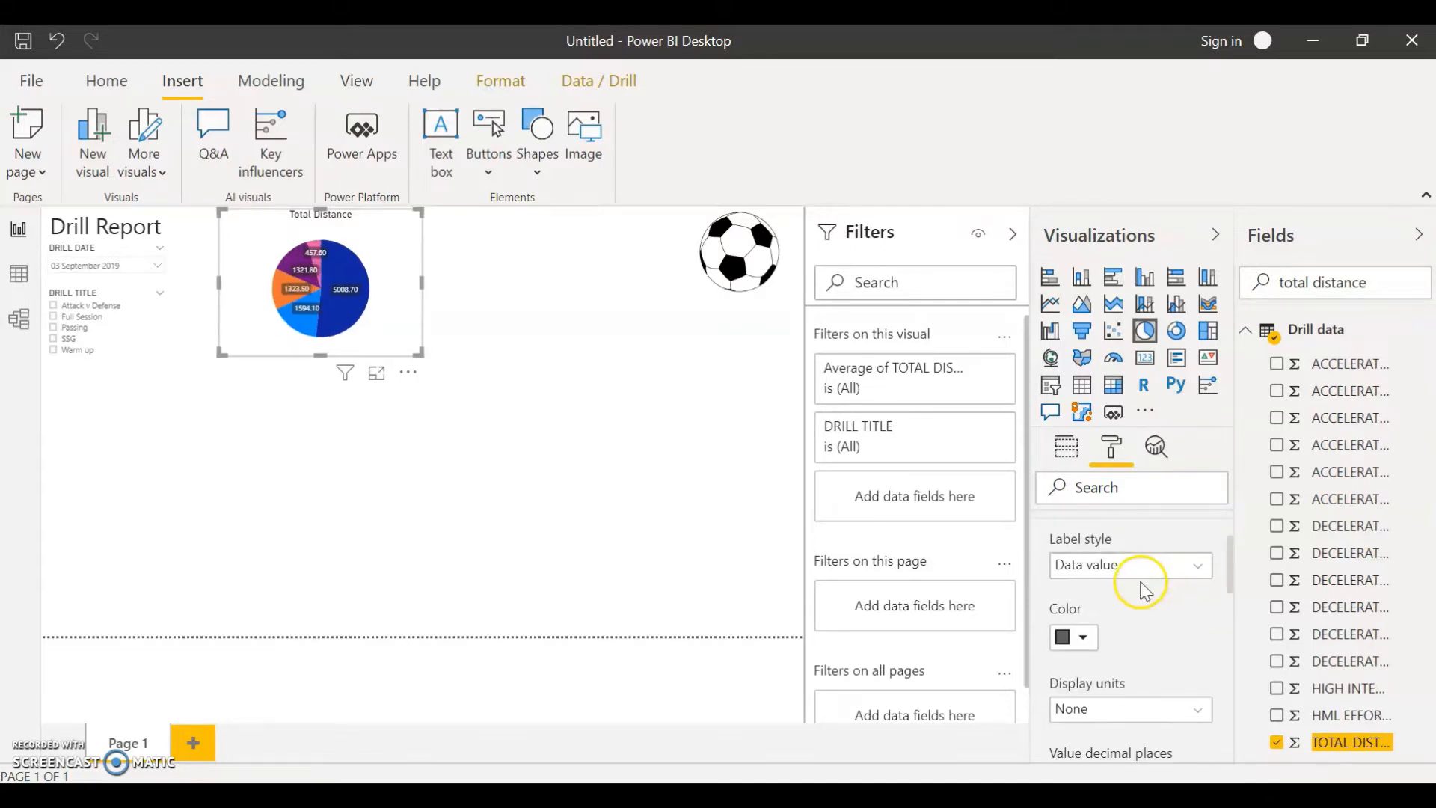
click(1133, 570)
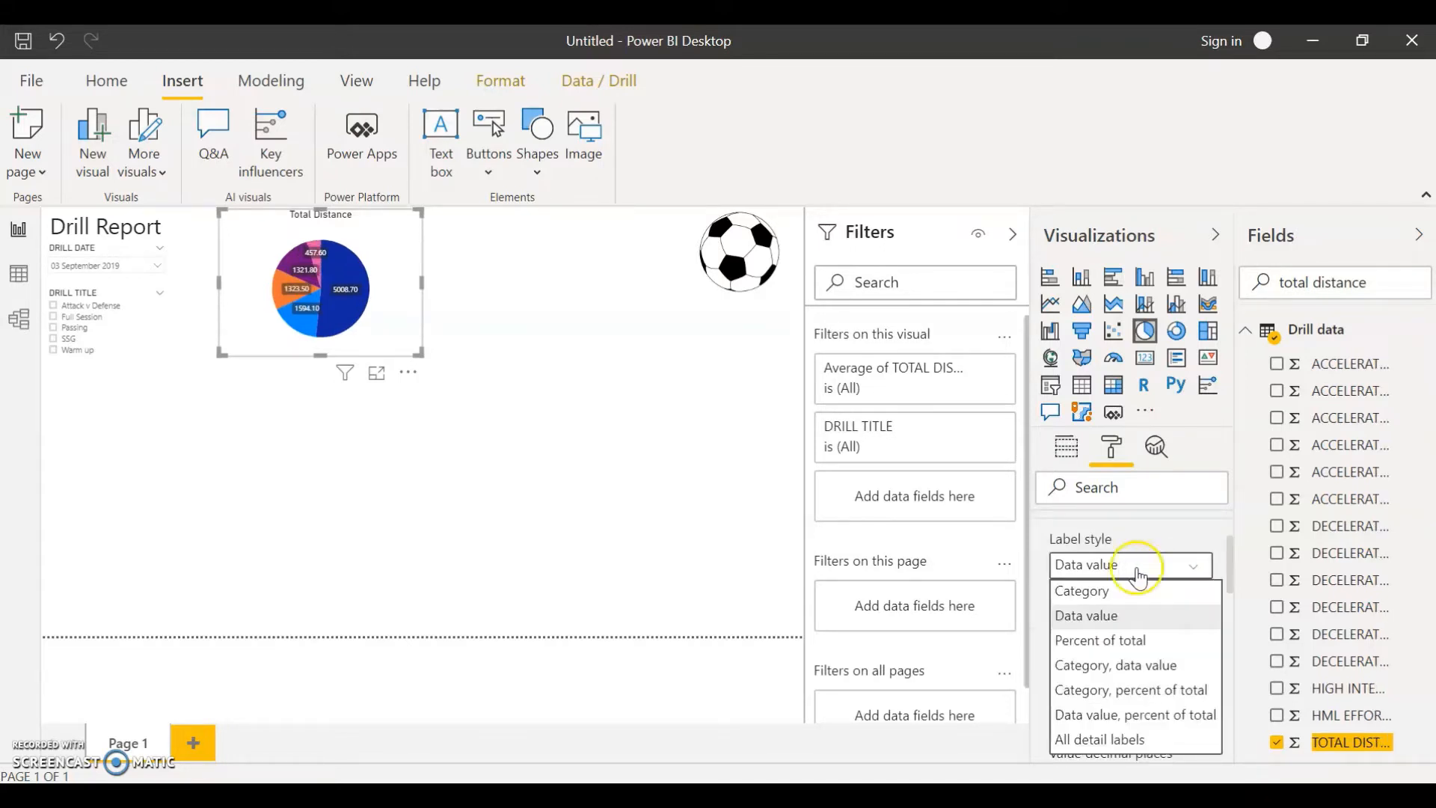
click(1161, 665)
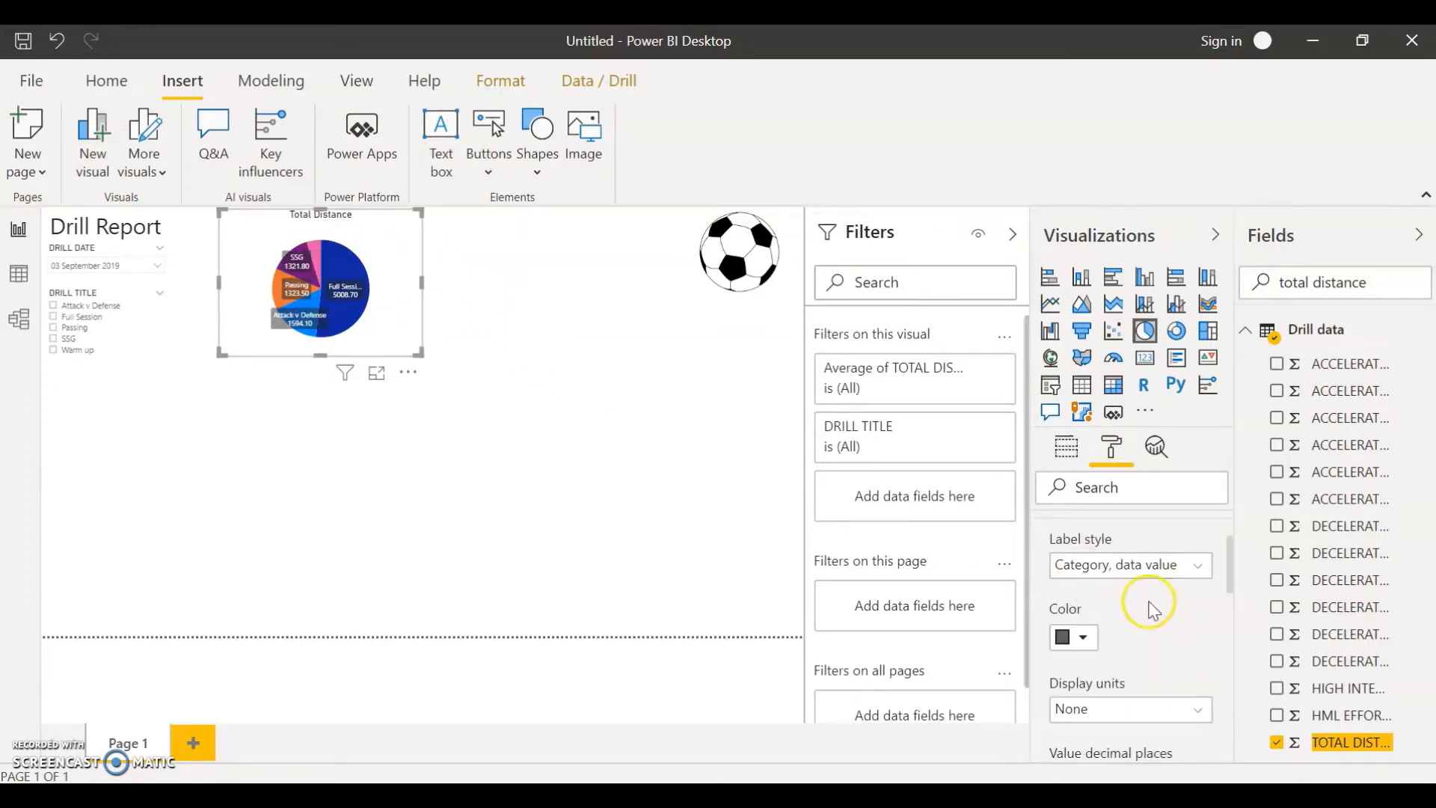
scroll(1148, 603, up, 1)
scroll(1152, 610, up, 1)
scroll(1145, 625, down, 7)
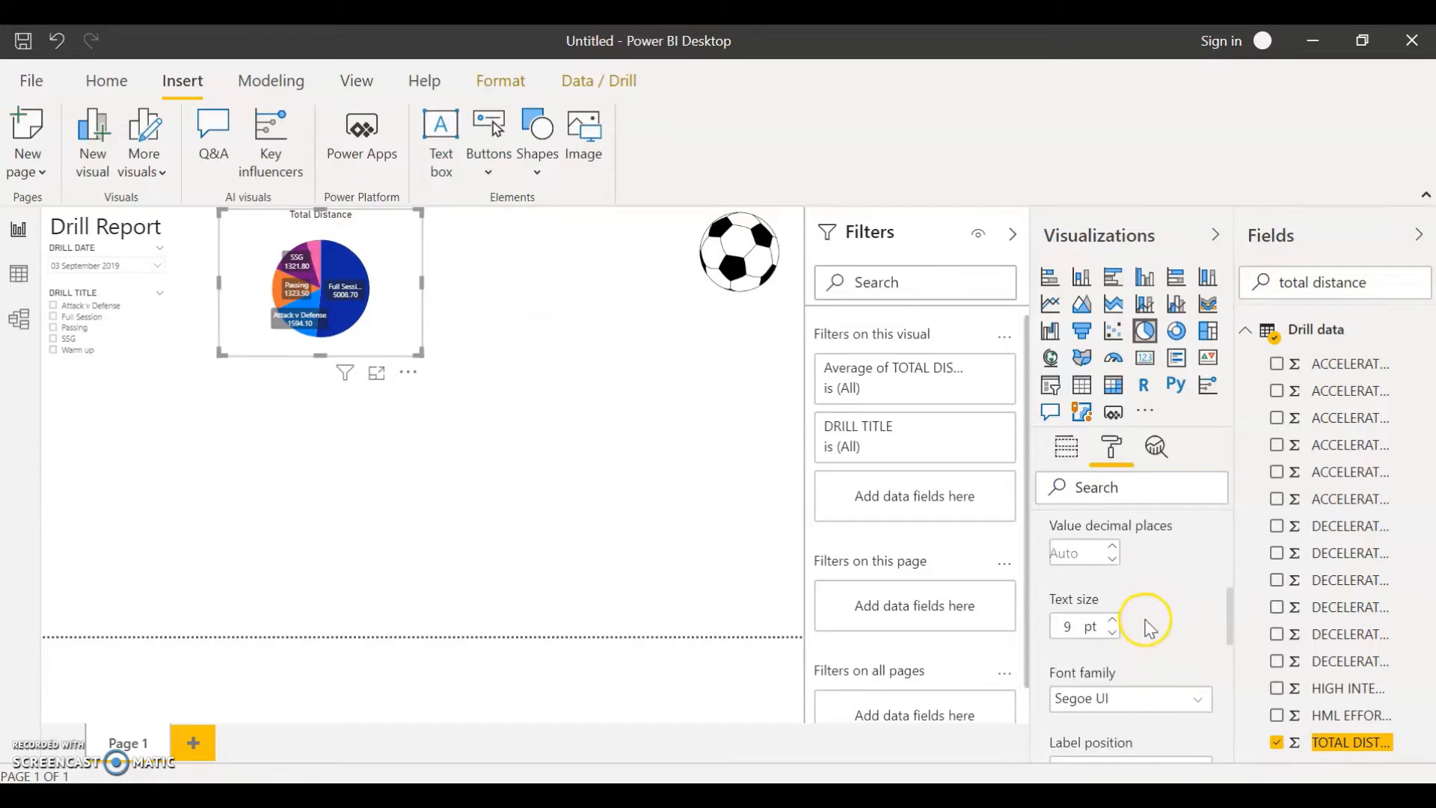
click(1186, 659)
click(1077, 555)
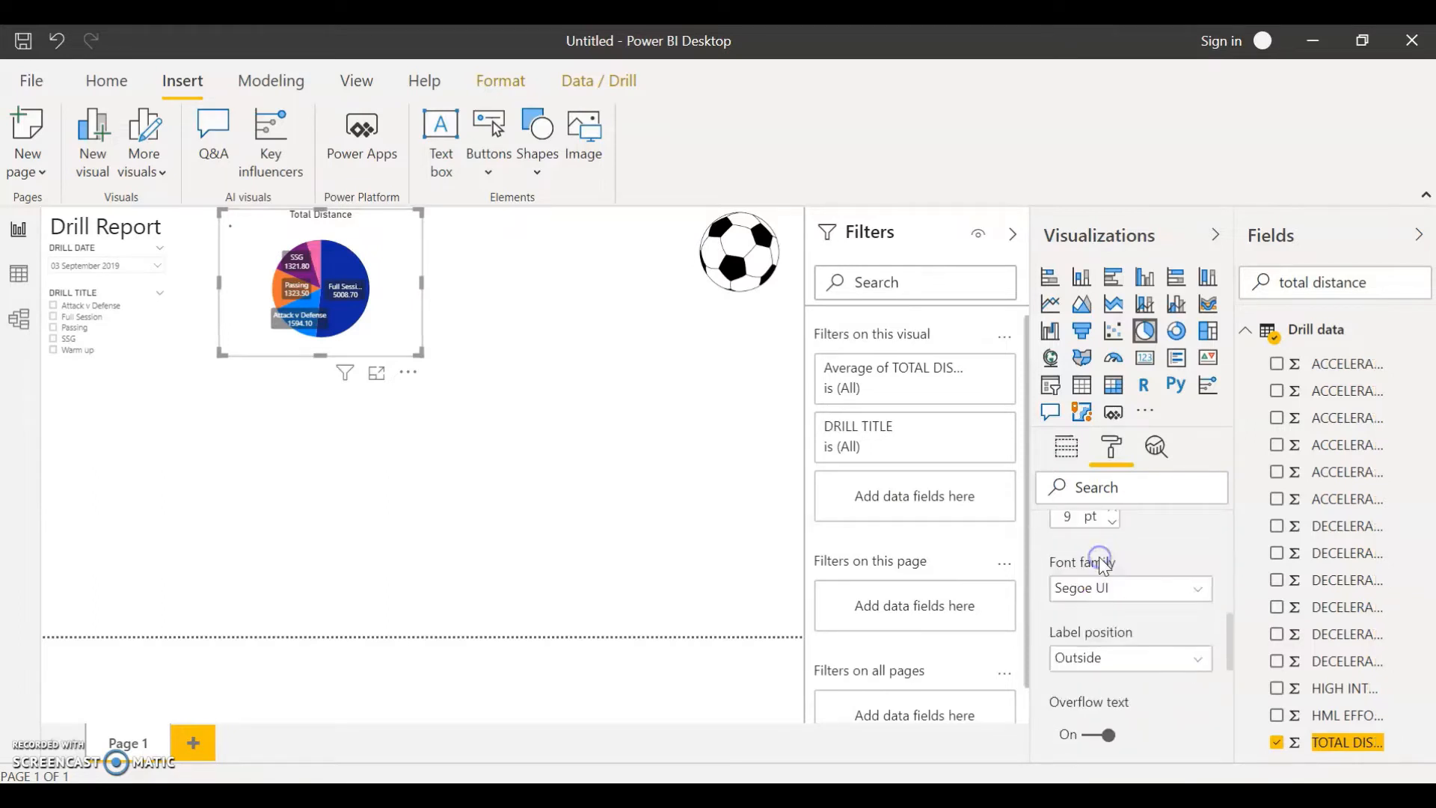
Duplicate the Total Distance pie chart and place the copy between the original and the soccer ball image
click(465, 497)
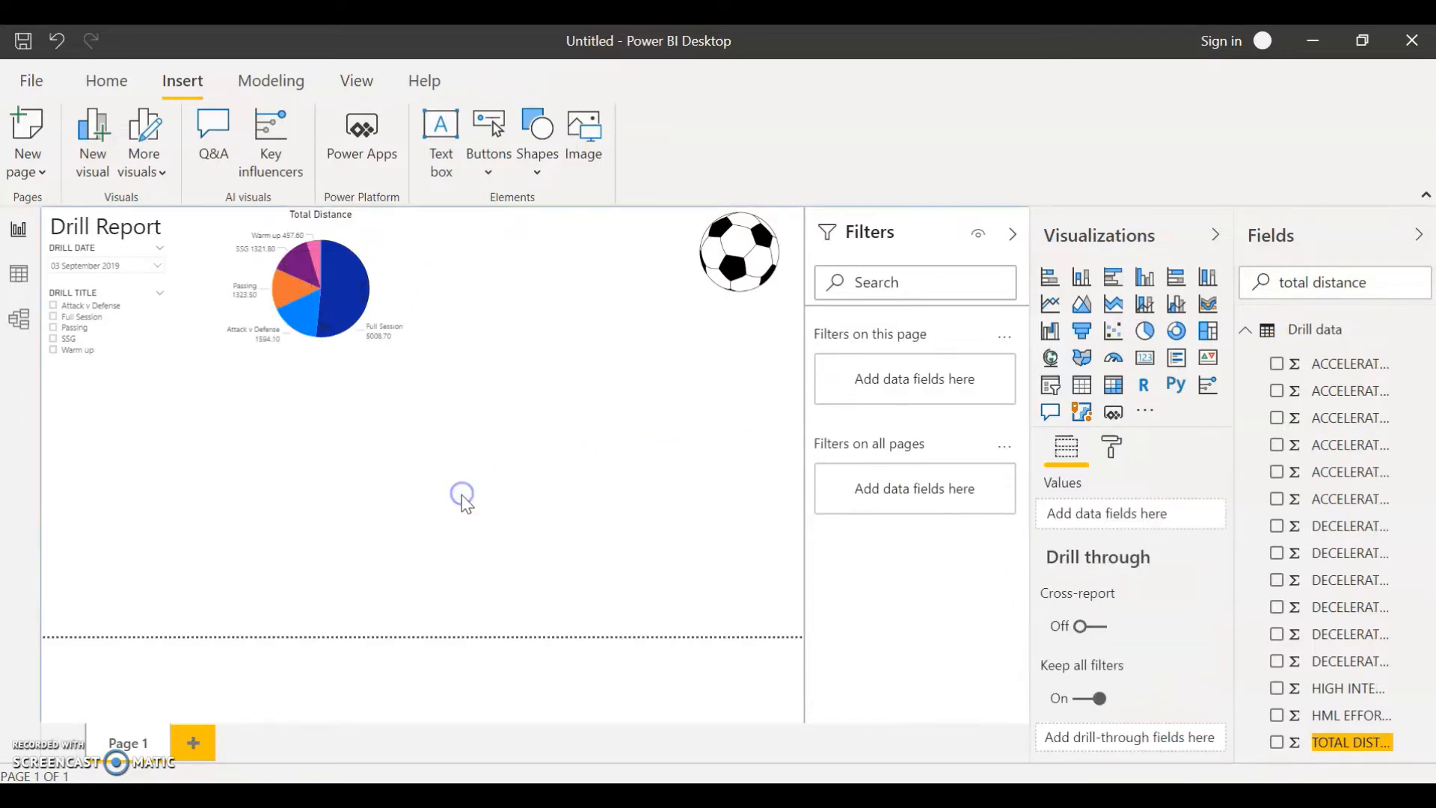
click(394, 280)
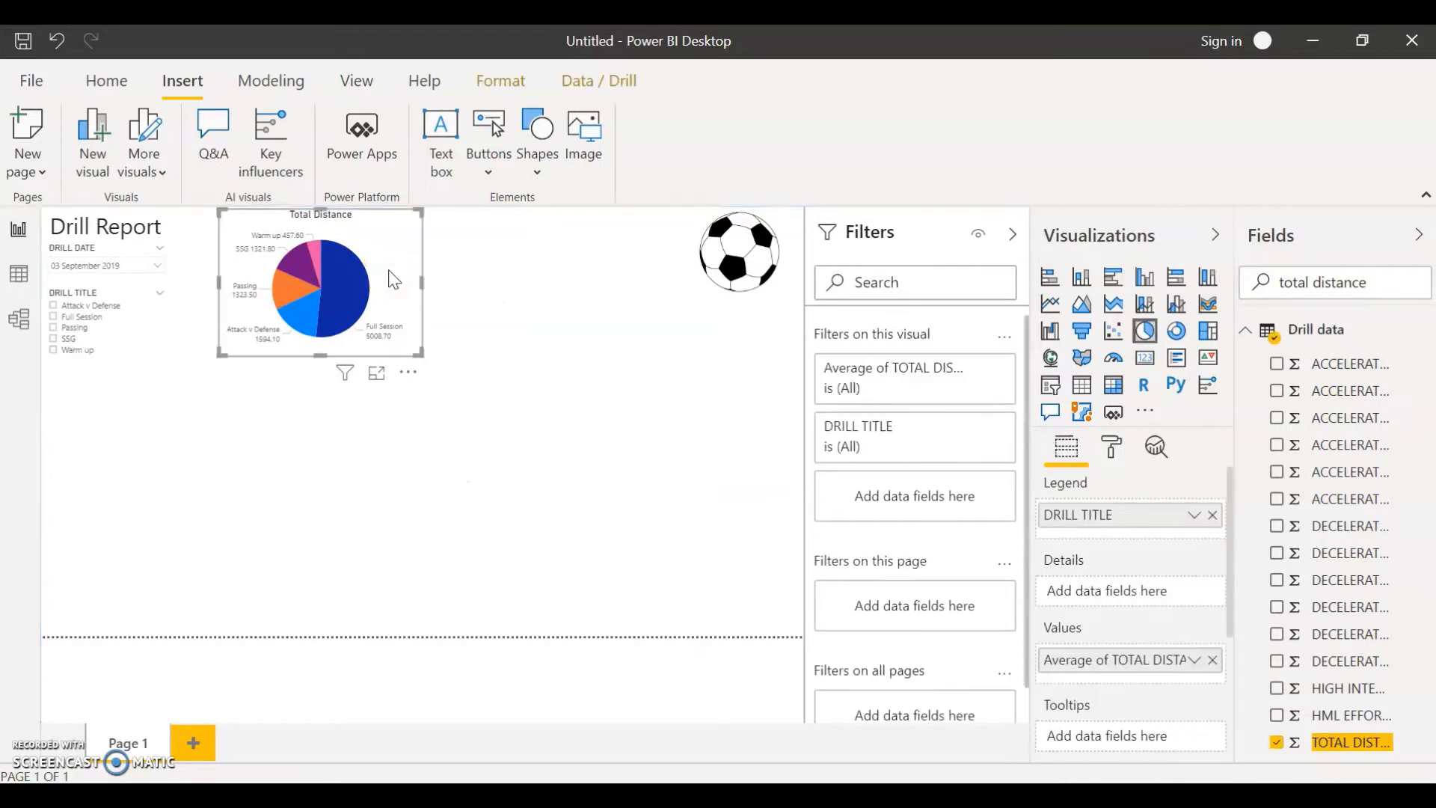
key(ctrl+c)
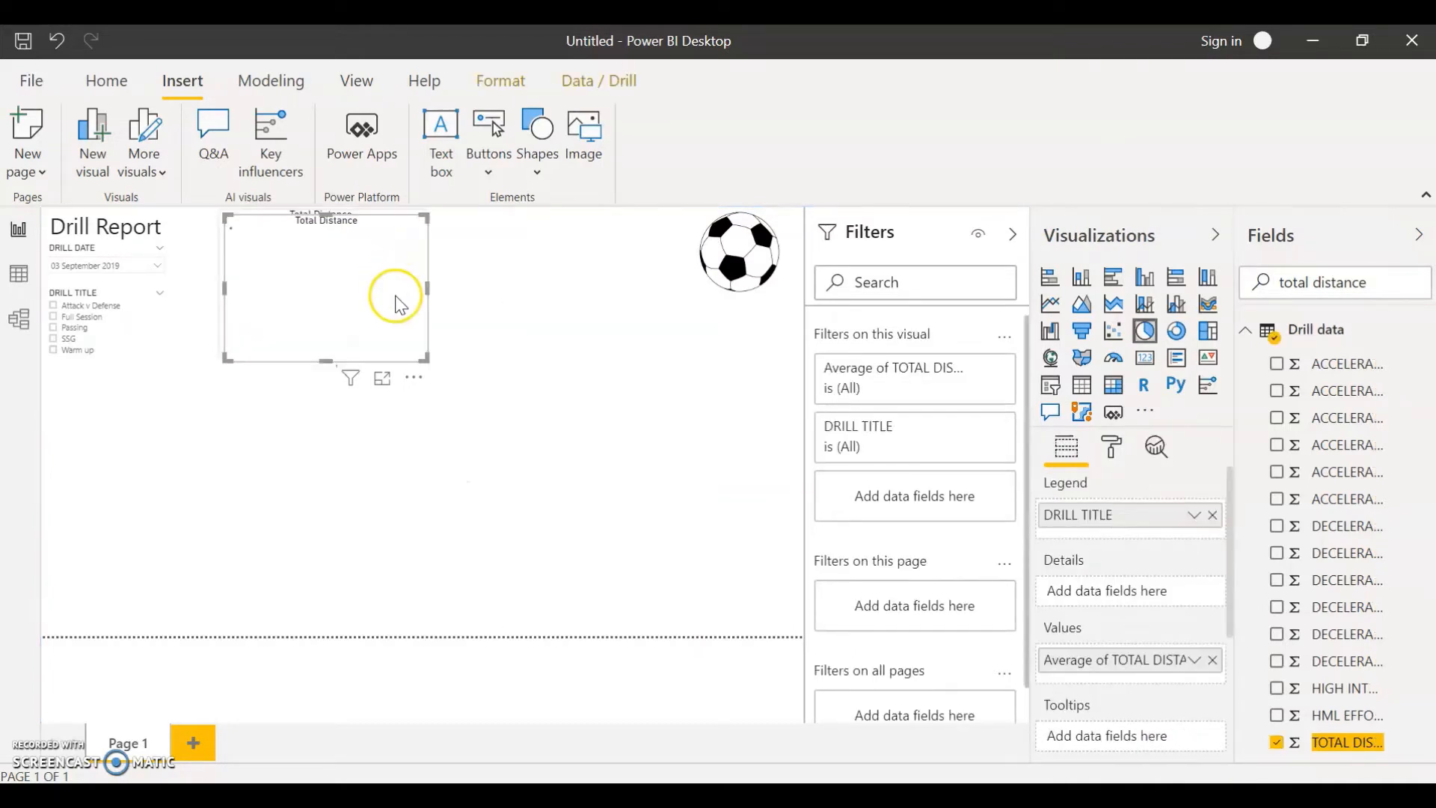
key(ctrl+v)
drag(385, 247, 605, 237)
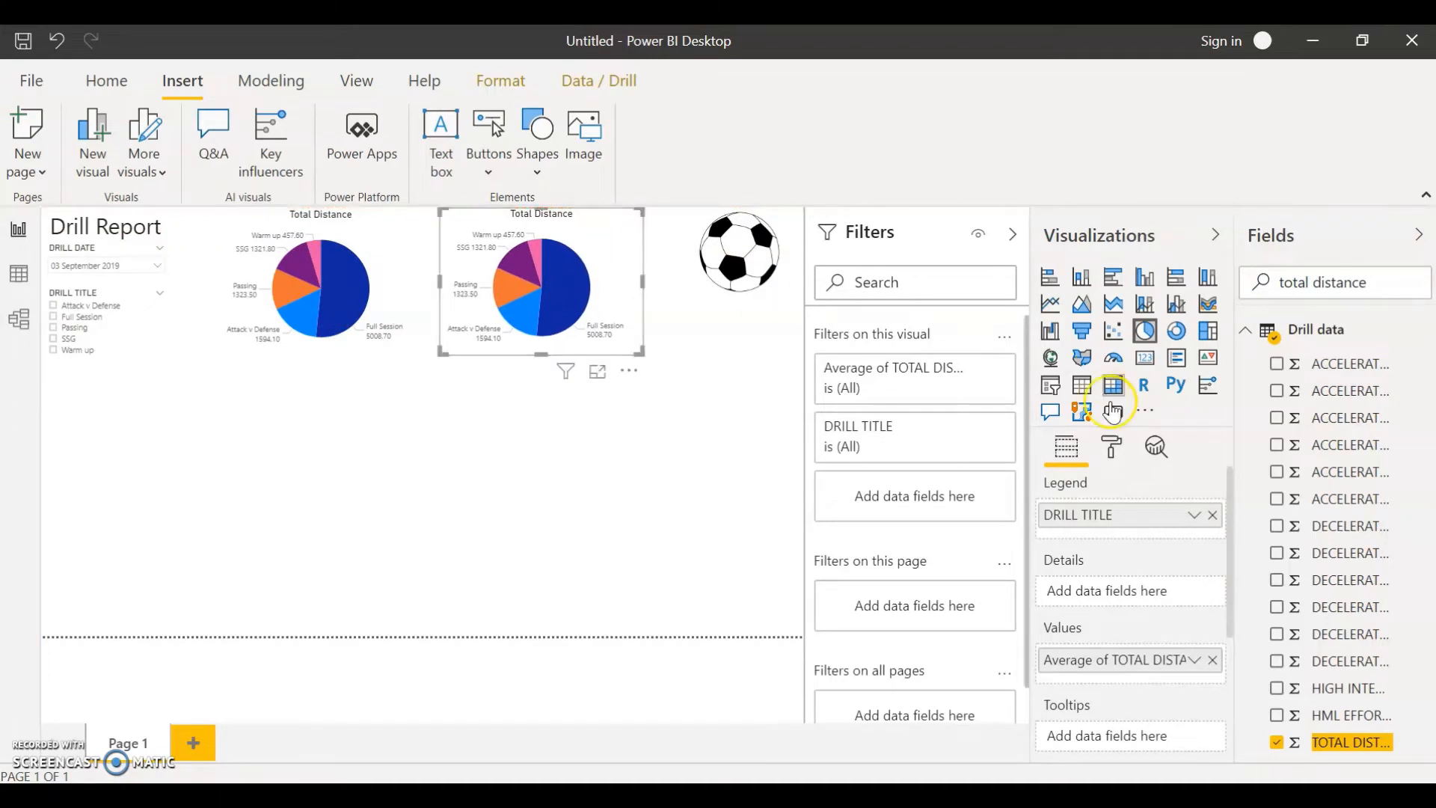
Replace the copied pie chart's total distance value with HML DISTANCE, aggregated as Average
key(ctrl+a)
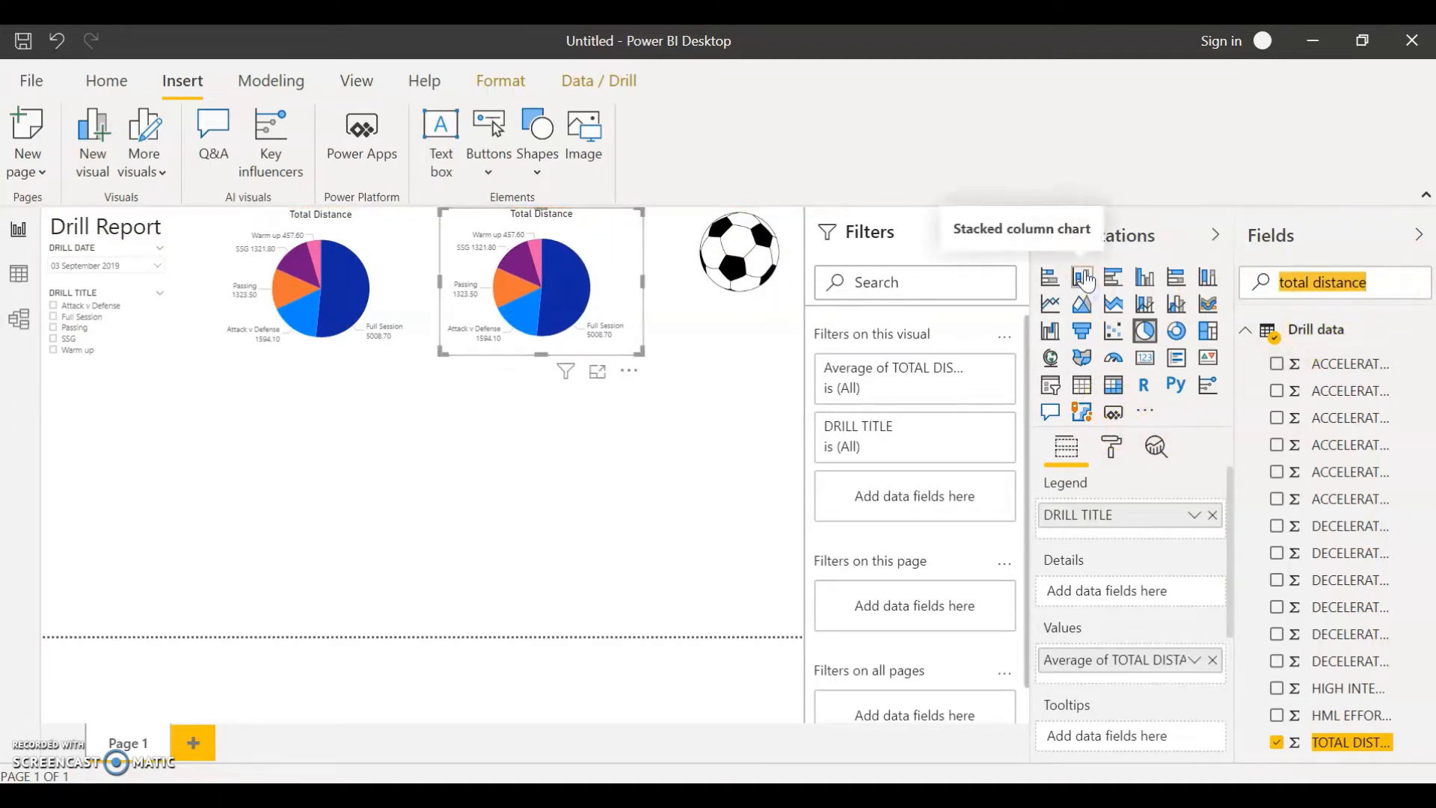
text(hml)
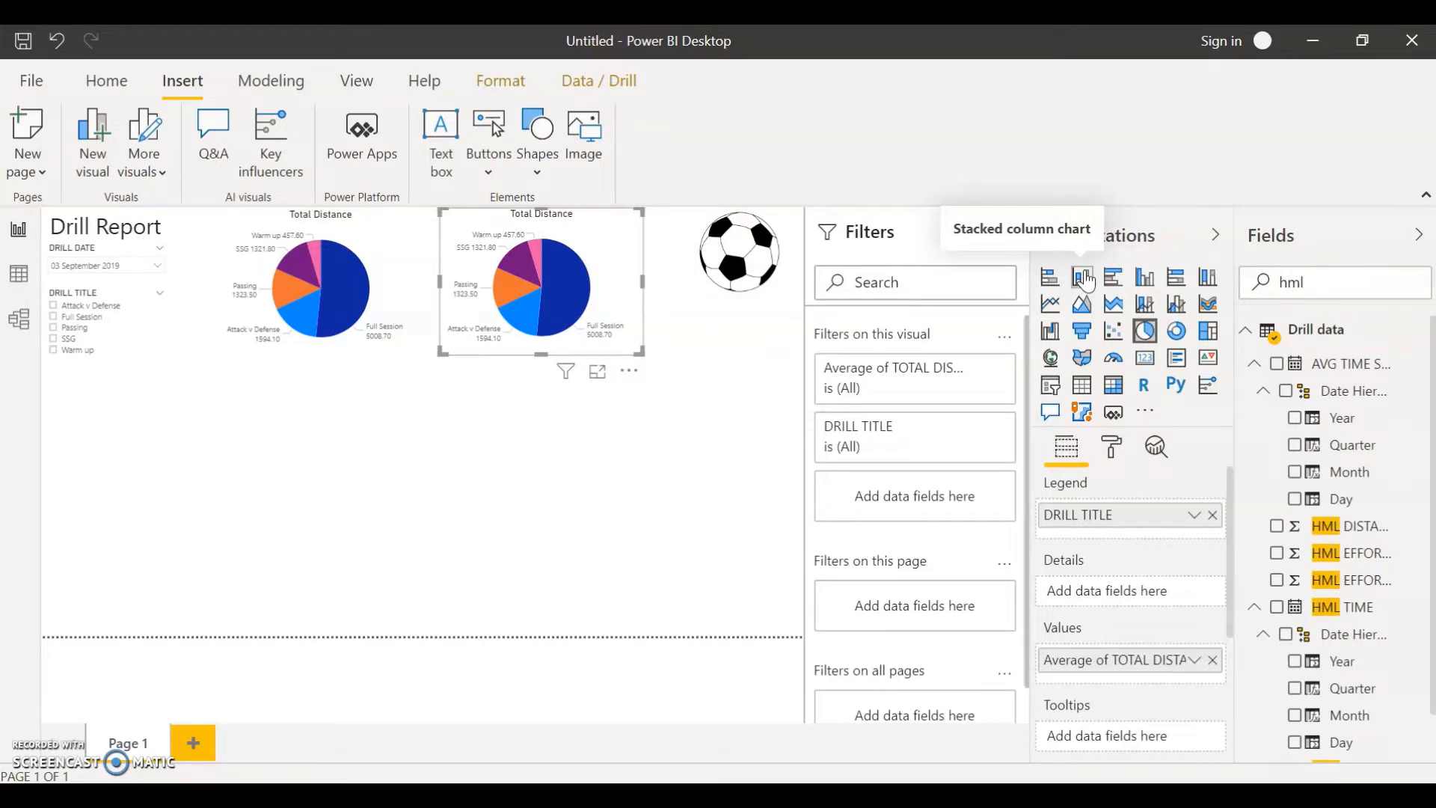
click(1086, 277)
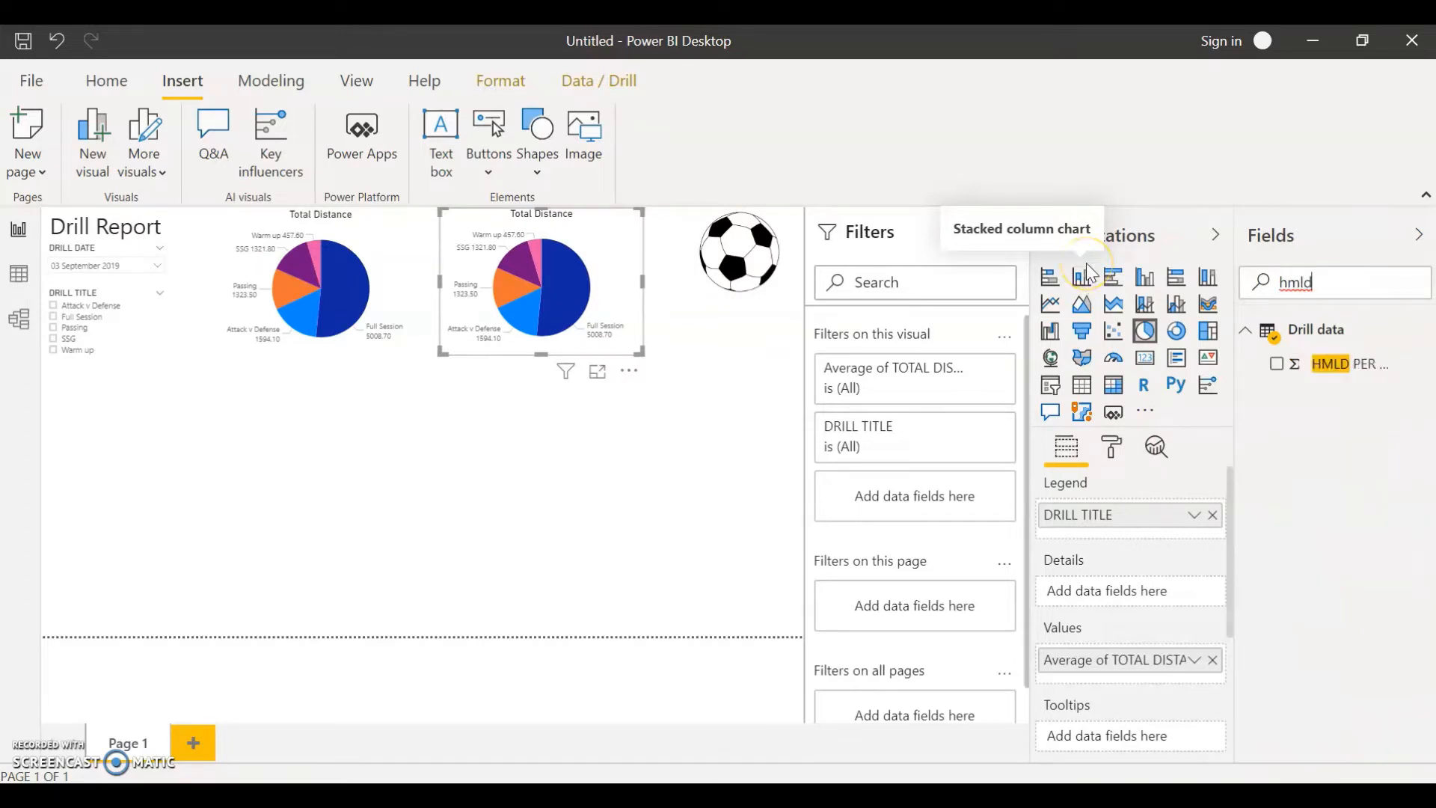
text(d)
drag(1350, 364, 1167, 677)
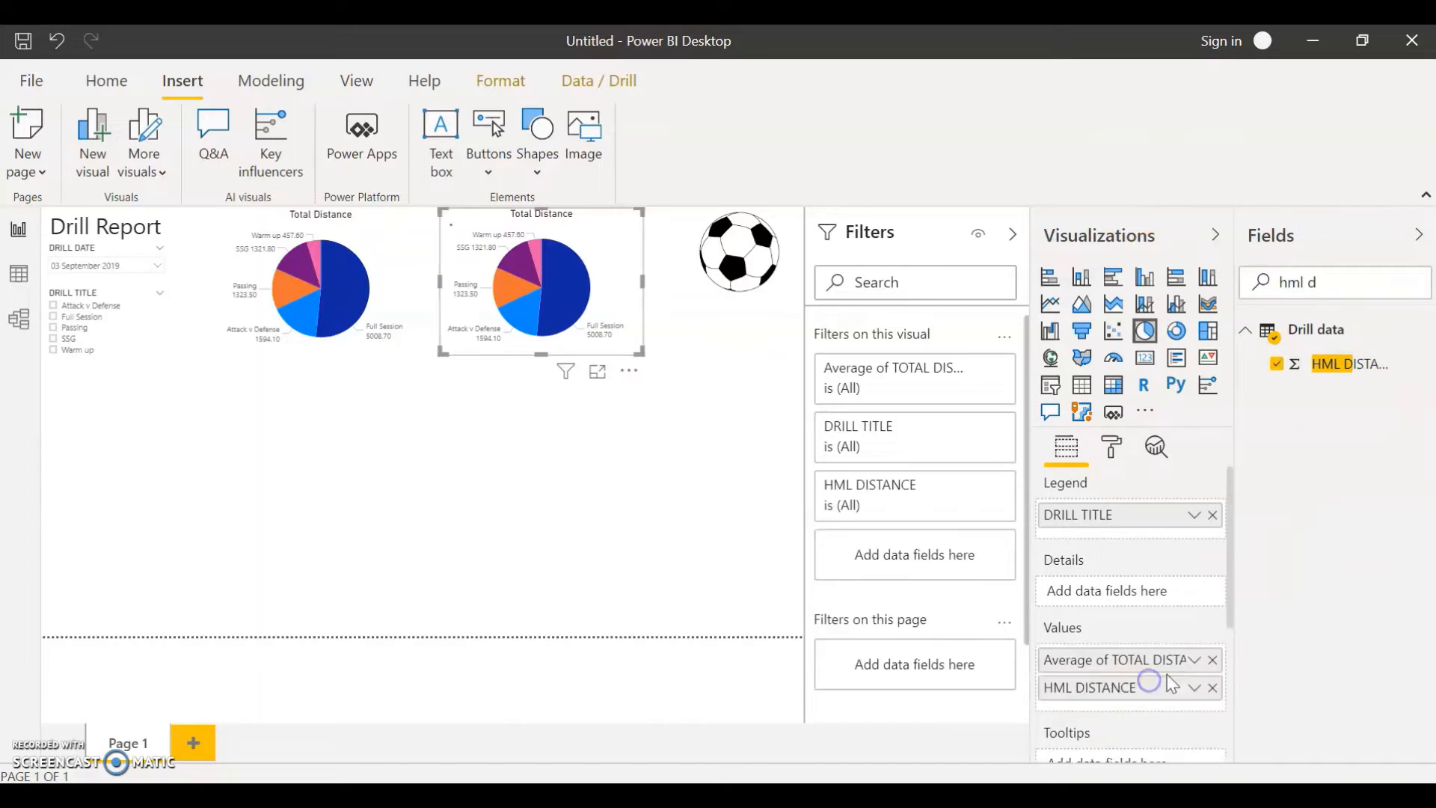
click(1211, 661)
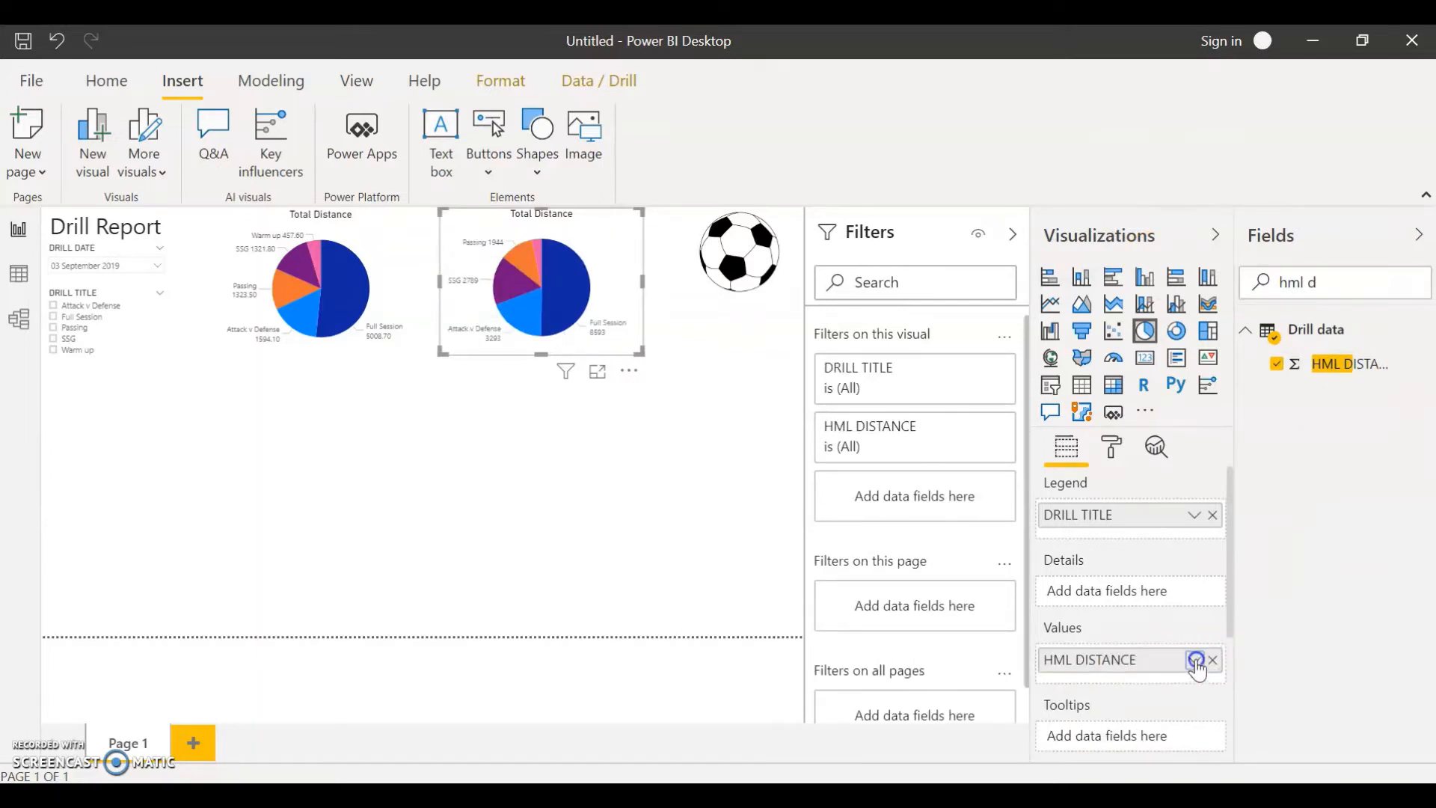
click(1197, 661)
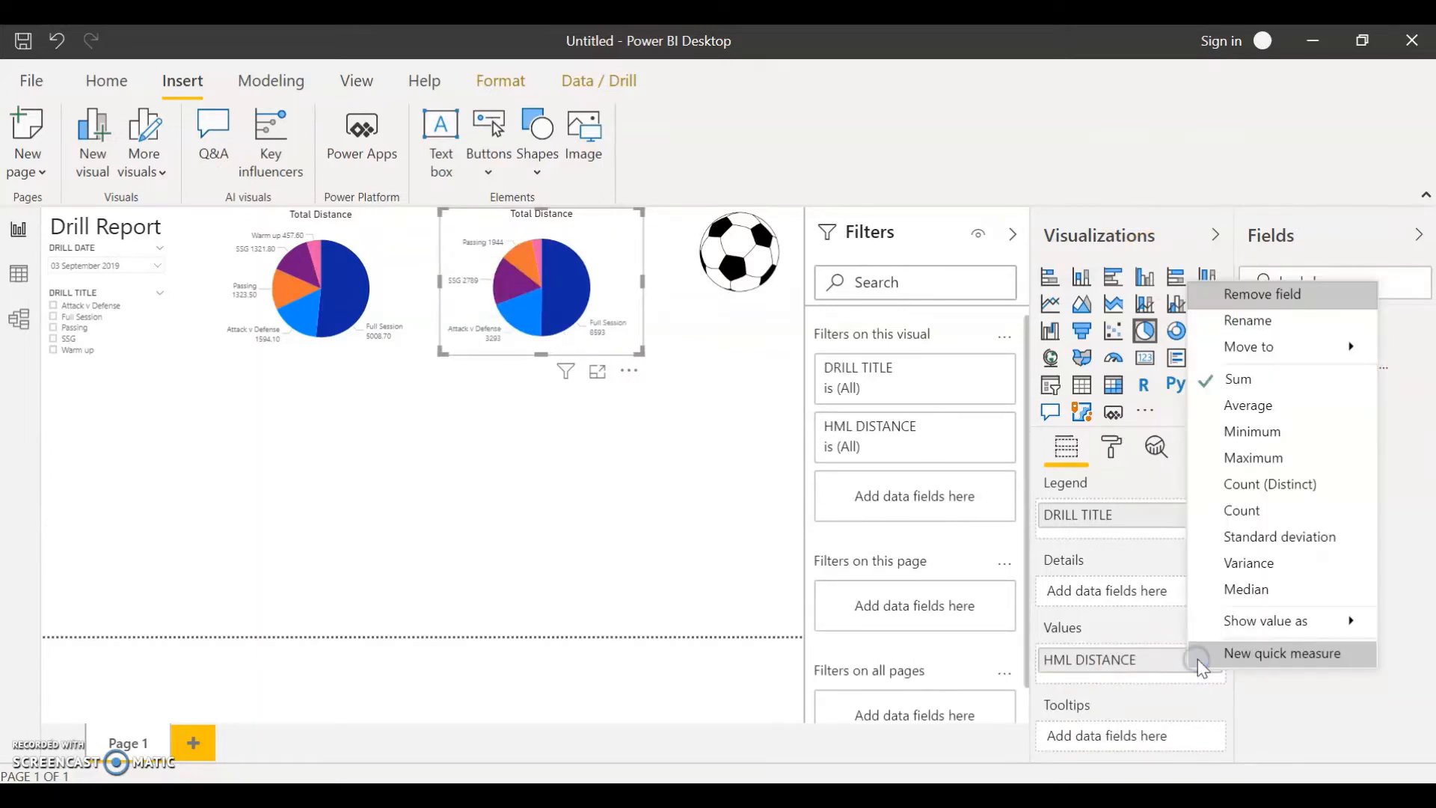
click(1295, 416)
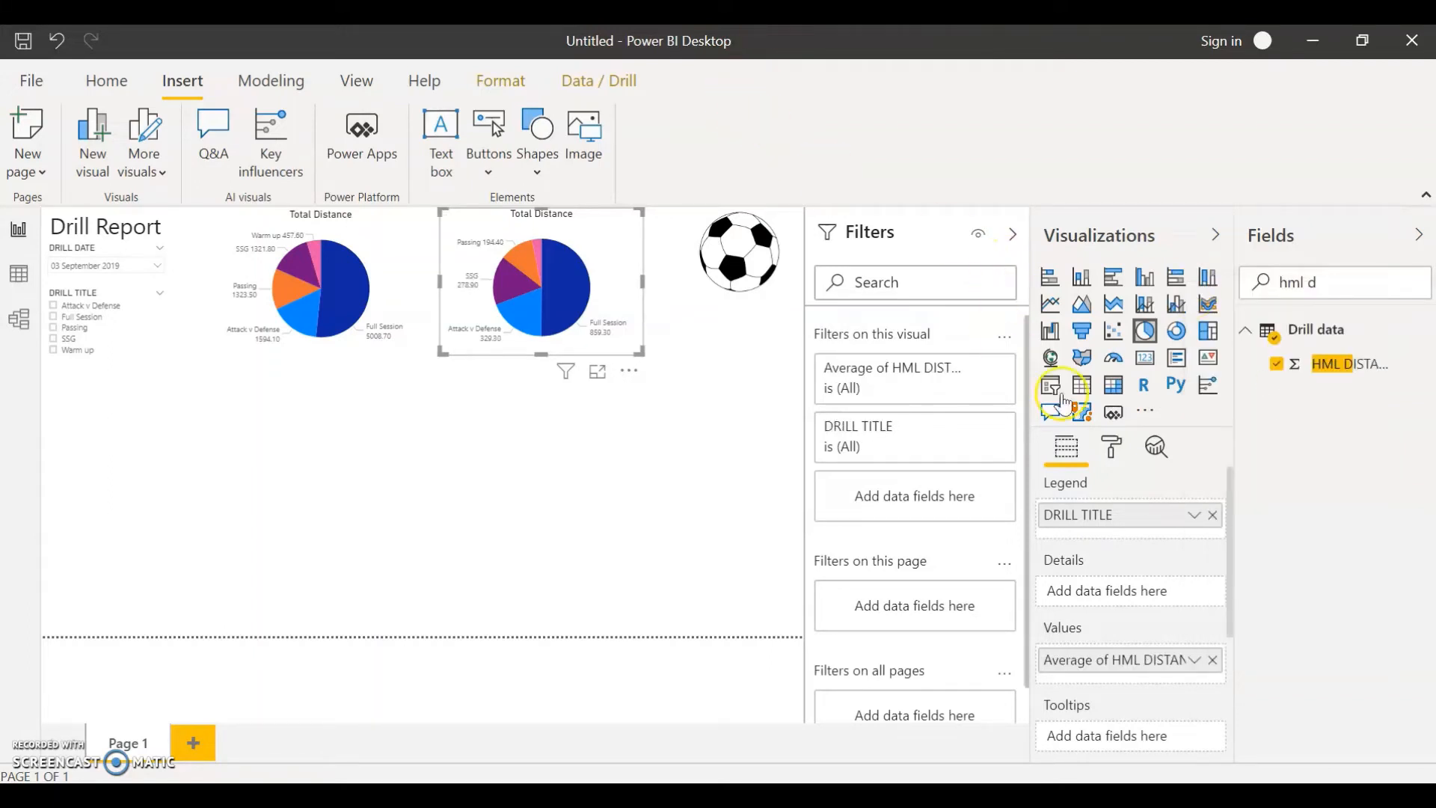
Change the copied pie chart's title text to "HMLD" and deselect the chart
click(1112, 447)
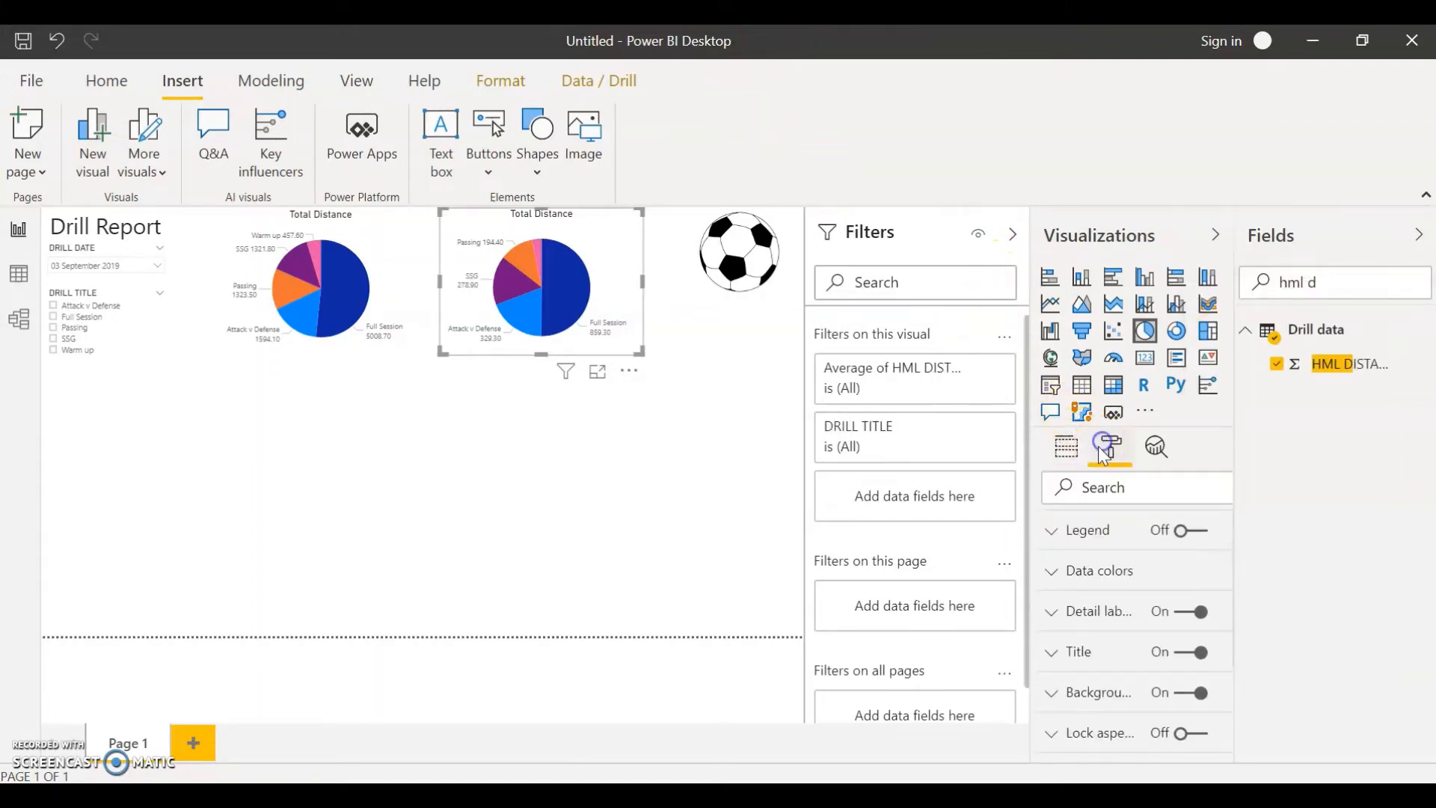
click(1113, 656)
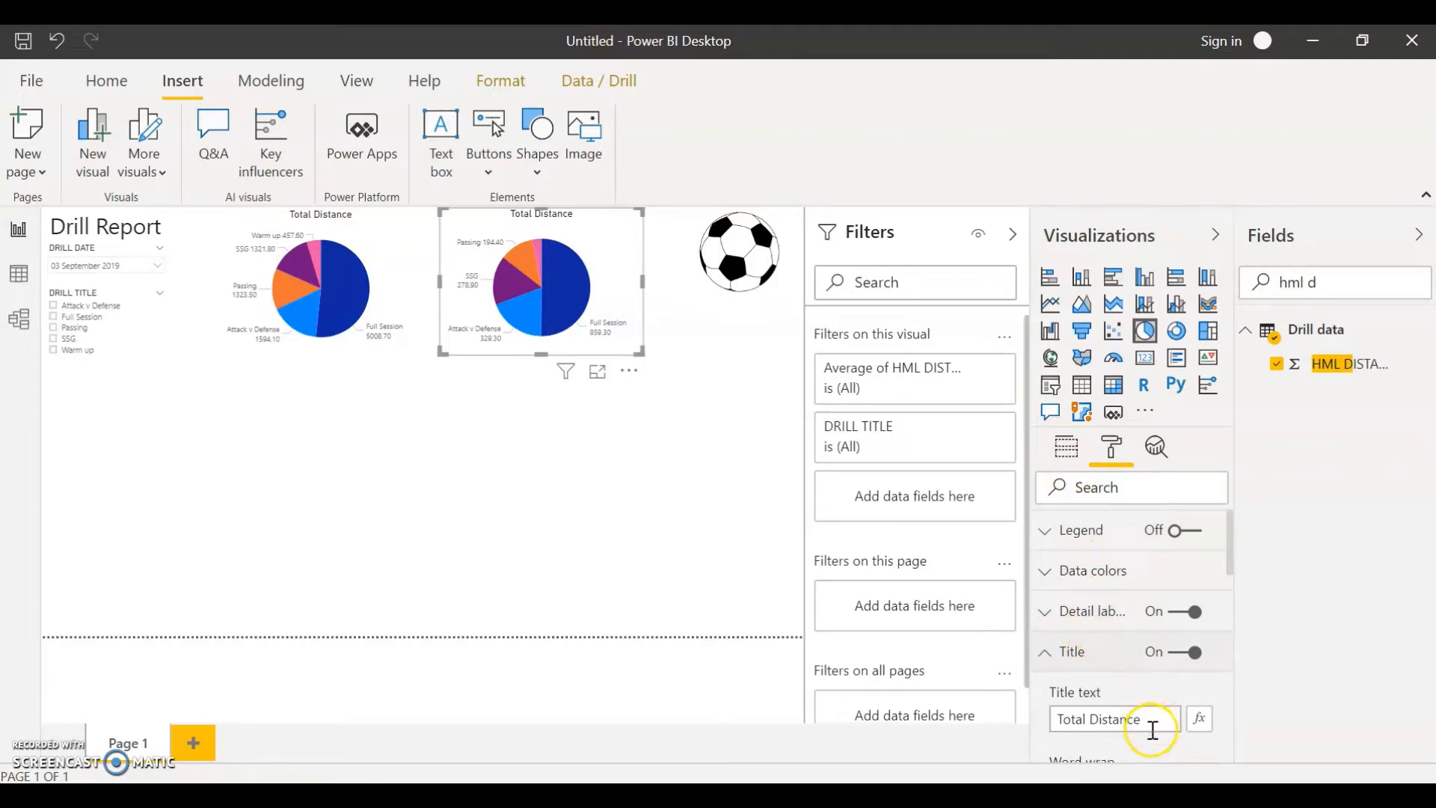
click(1155, 724)
key(ctrl+a)
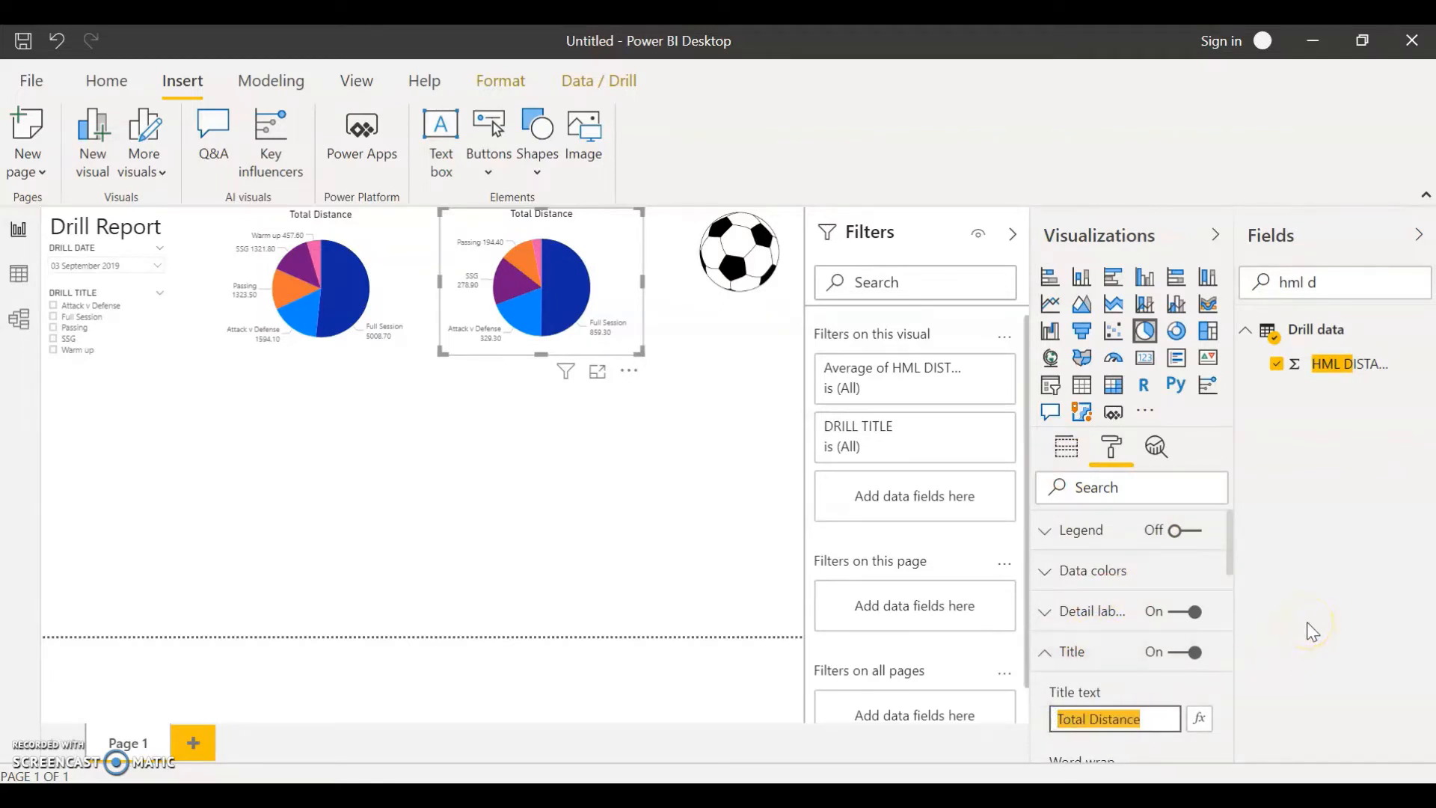
text(HMLD)
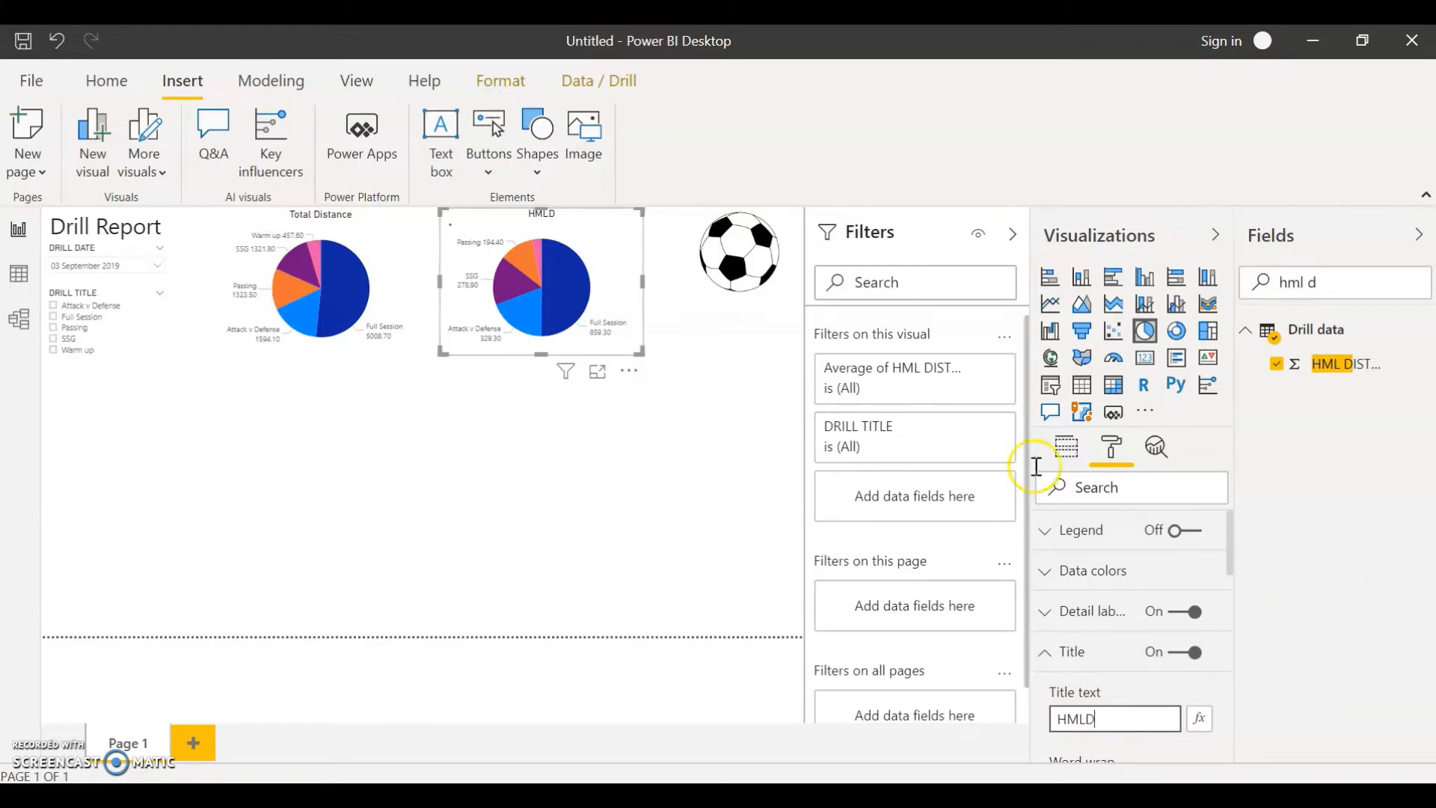
click(714, 552)
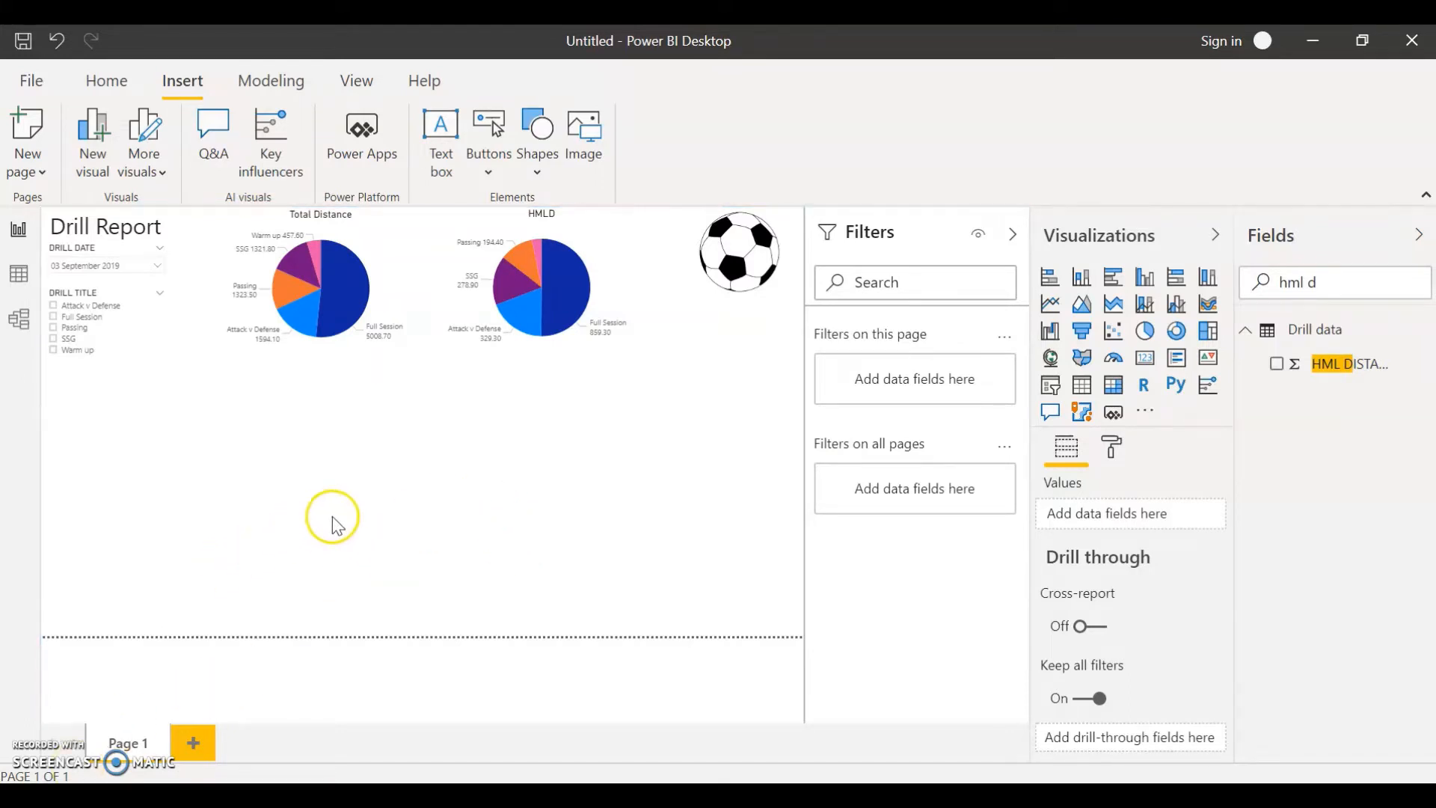
Add an enlarged stacked bar chart below the drill title slicer, with DRILL TITLE as its axis
click(1052, 279)
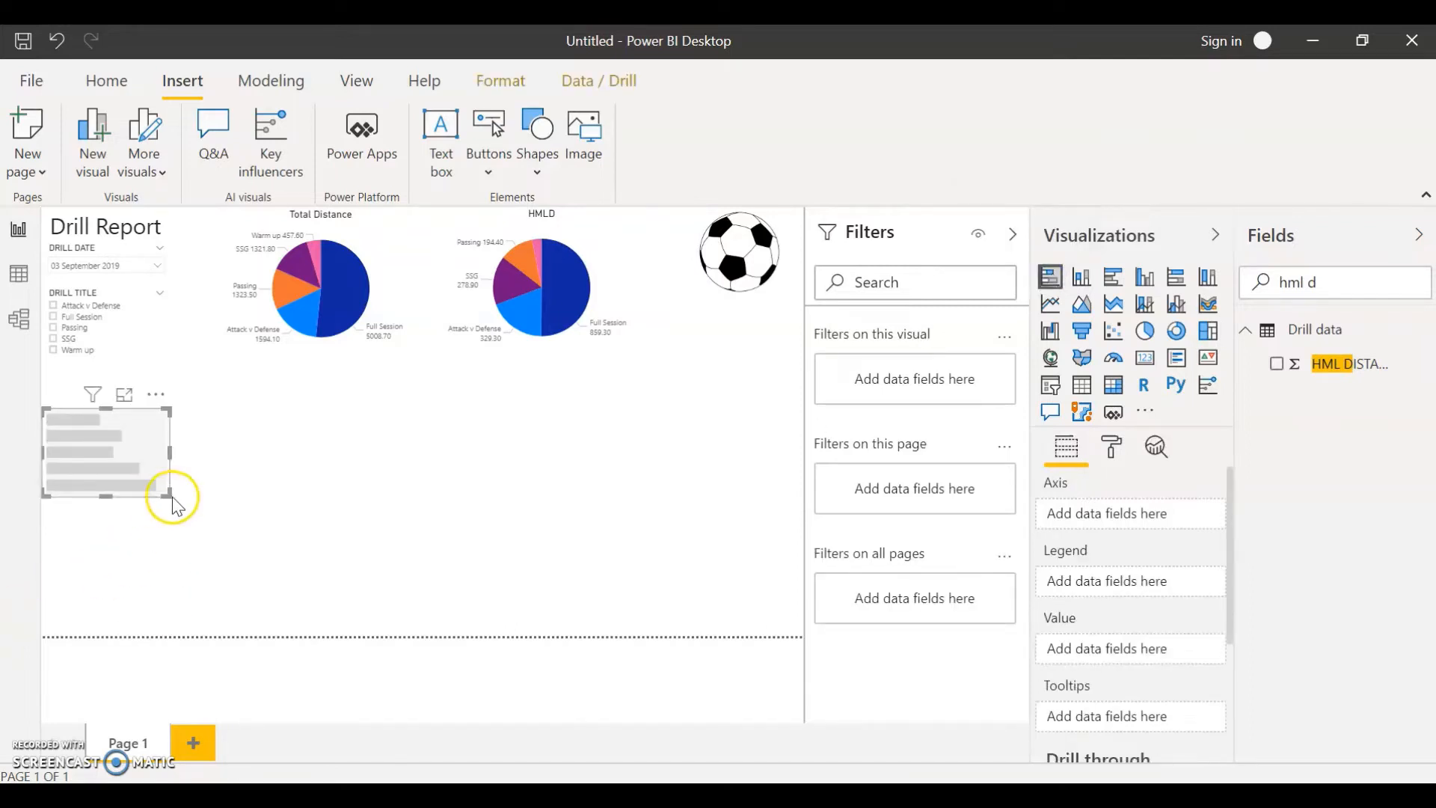
drag(165, 499, 296, 618)
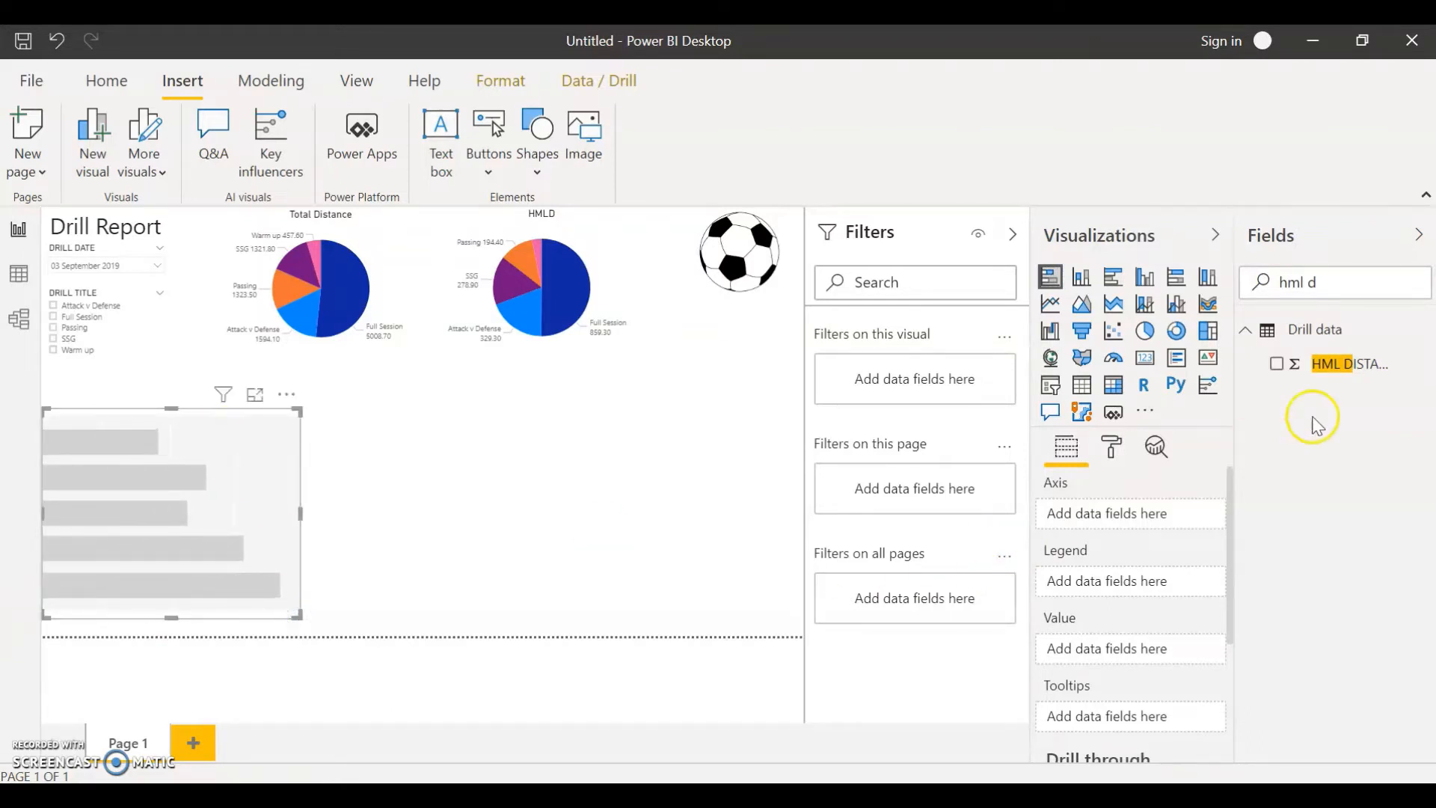
drag(1380, 279, 1136, 324)
text(dril)
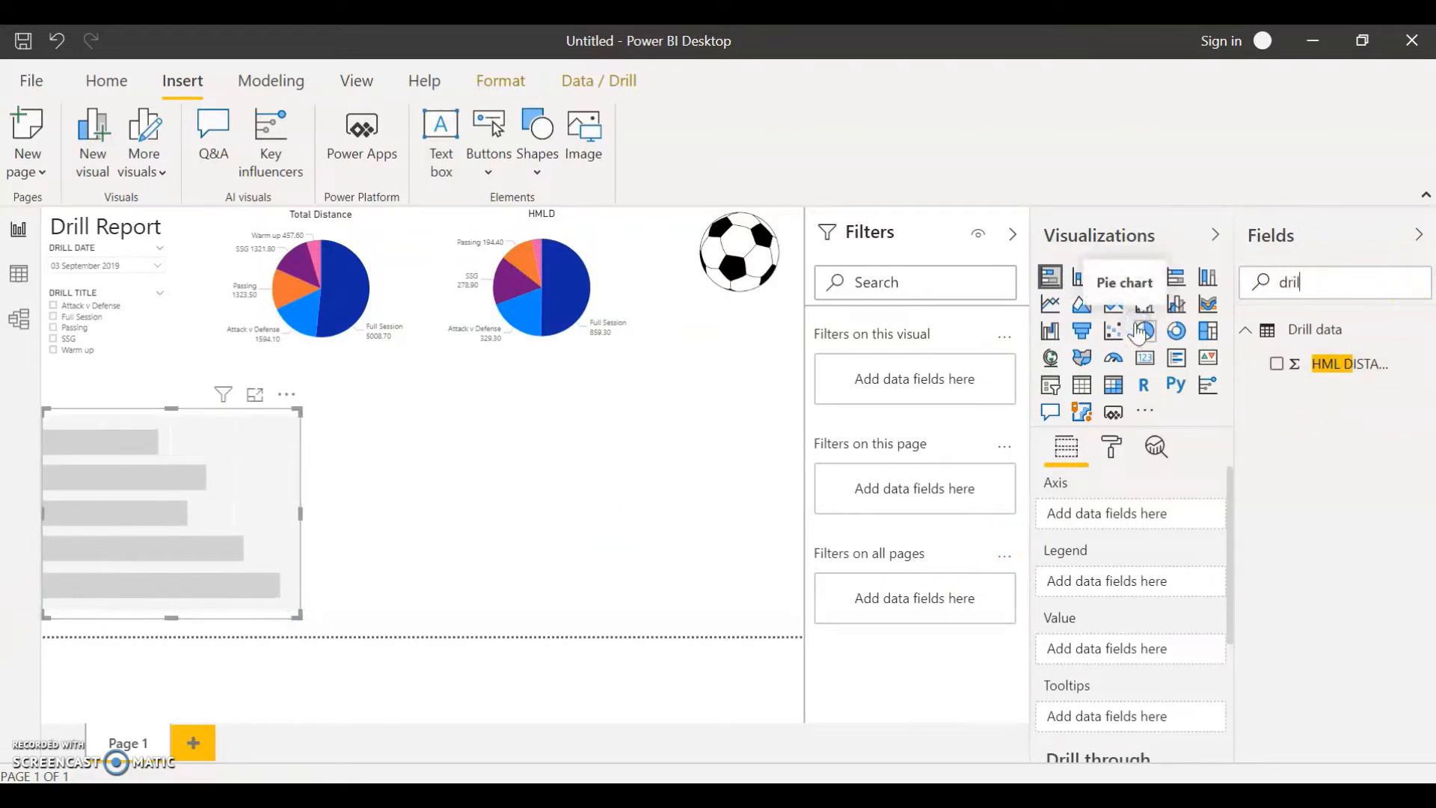
text(l title)
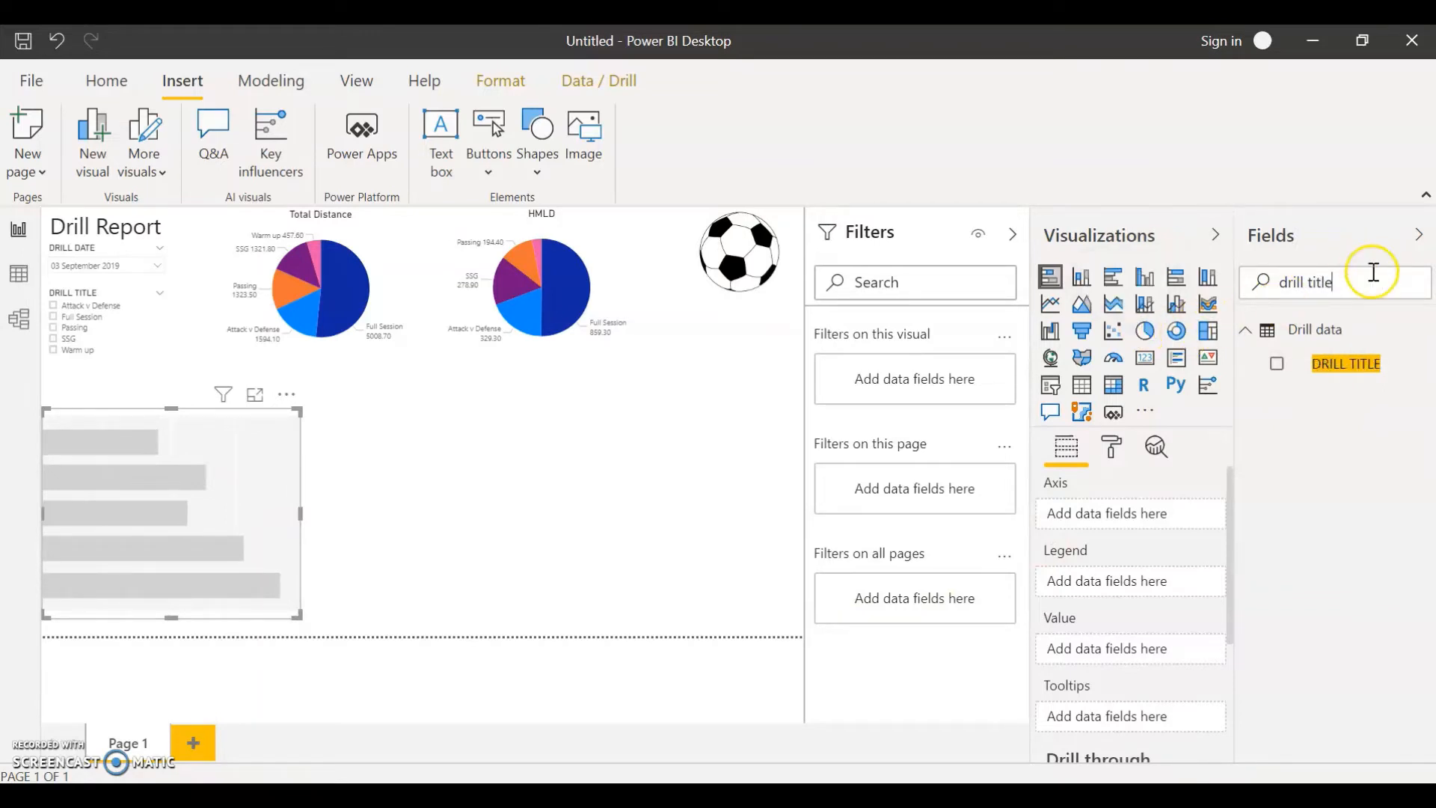
drag(1347, 364, 1155, 520)
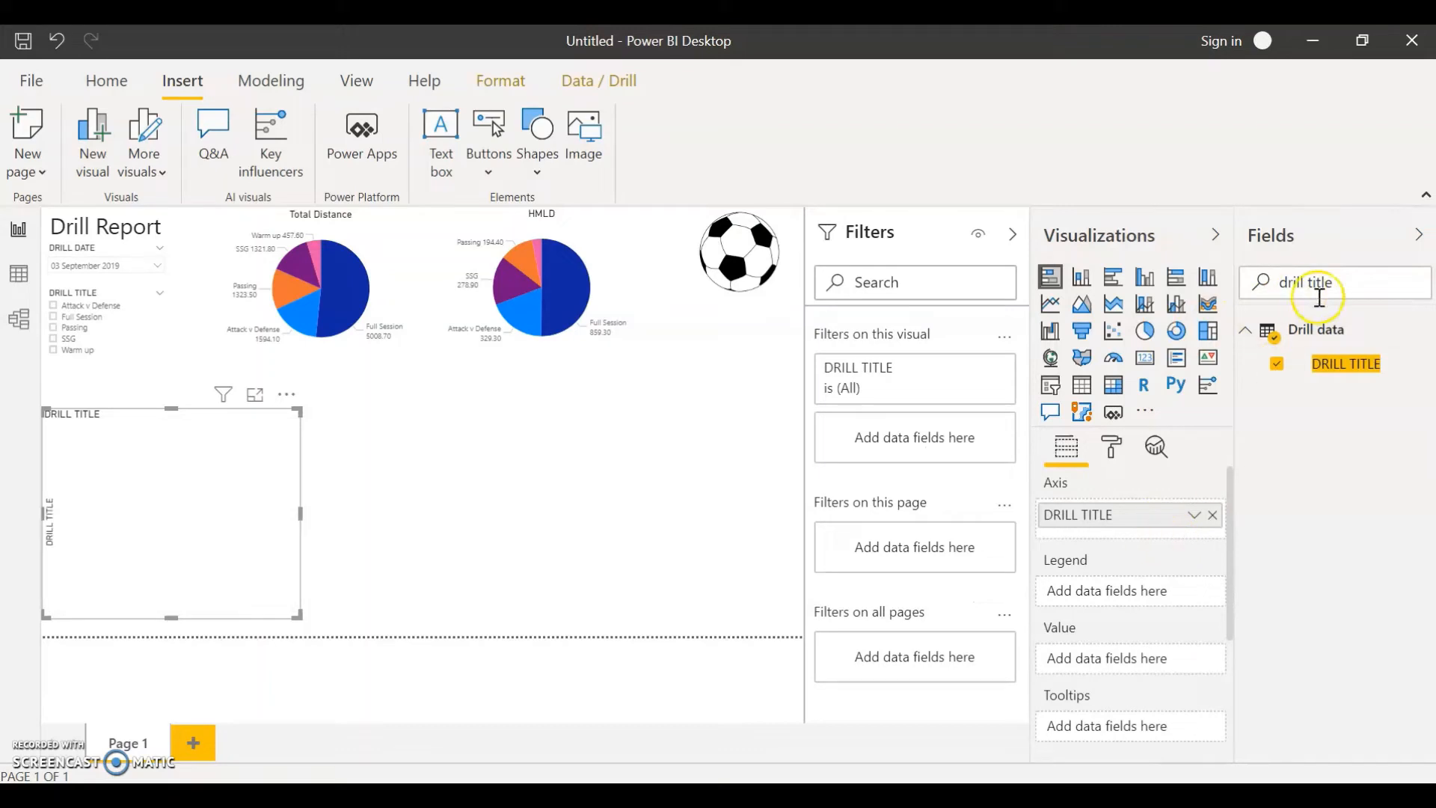
Find the ACCELERATIONS Z3-Z6 field and add it as the bar chart's value
drag(1336, 283, 1259, 271)
text(accele)
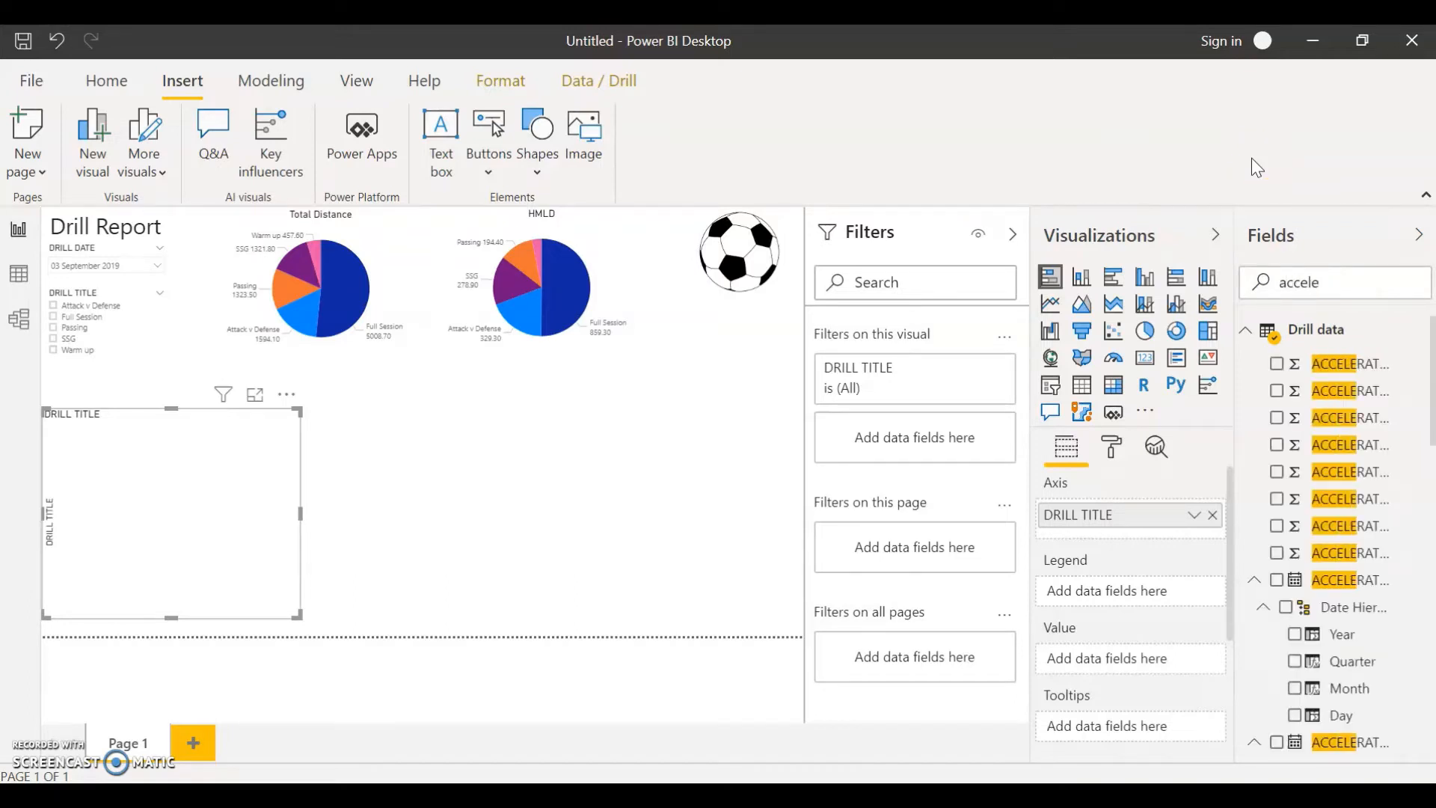
text(rations)
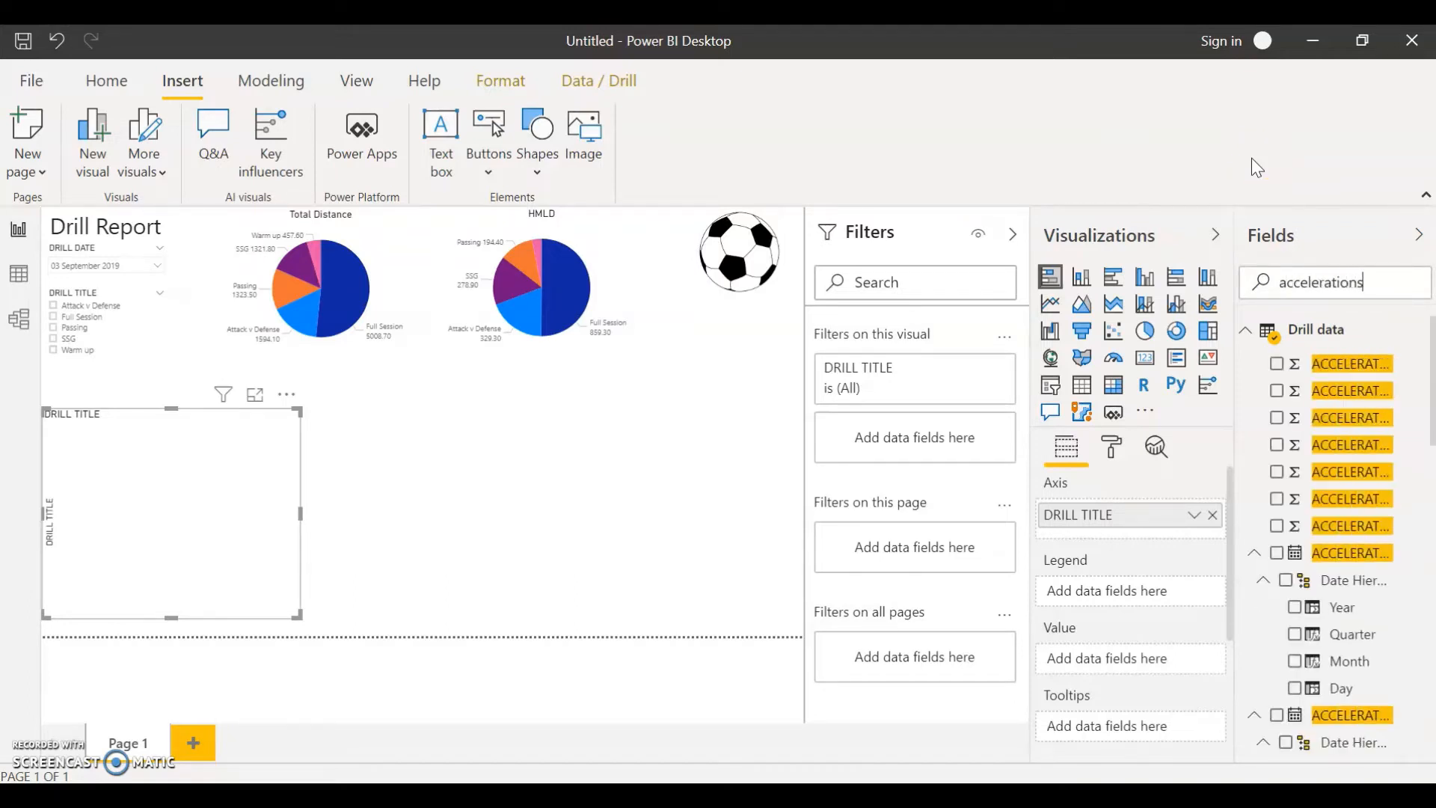
text( z)
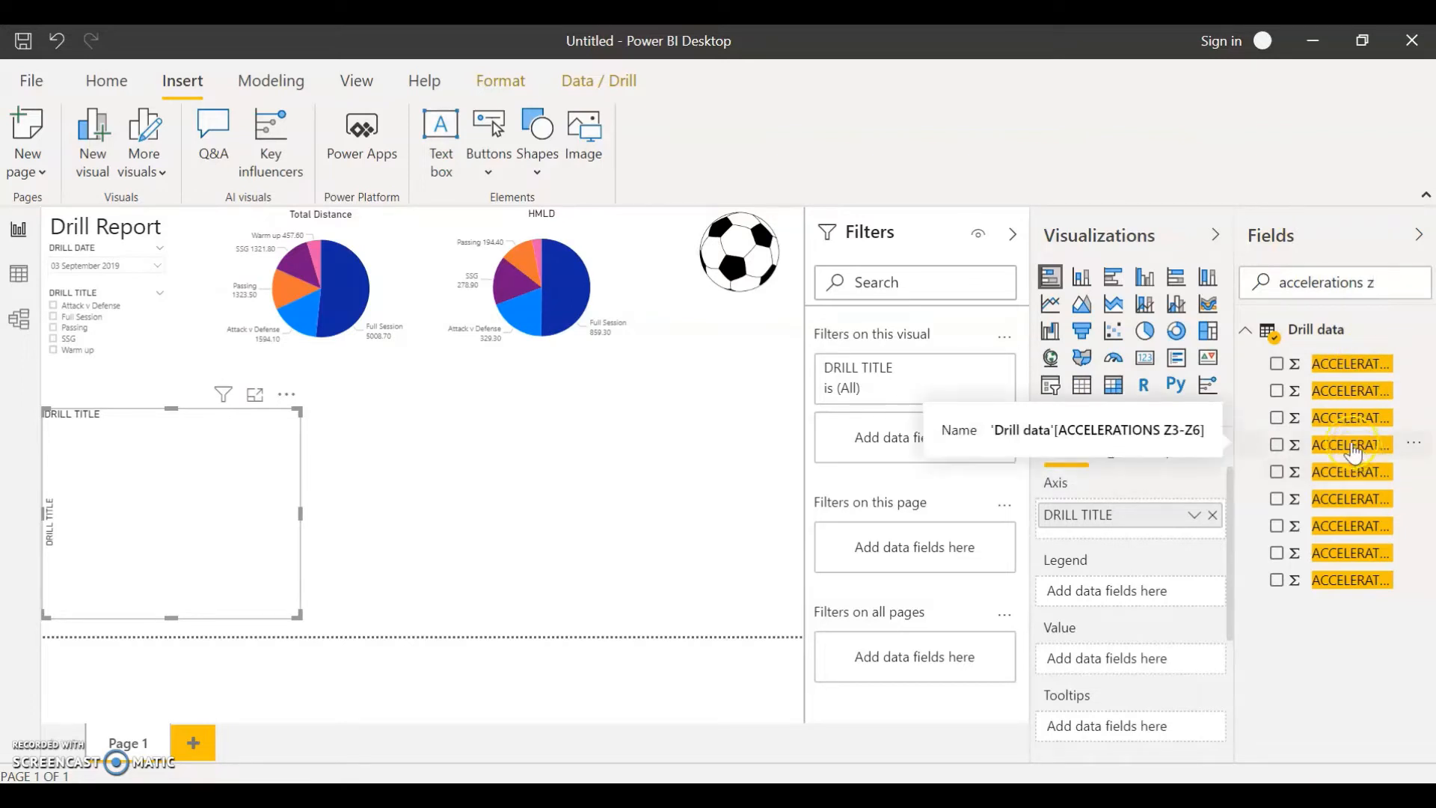
click(1278, 446)
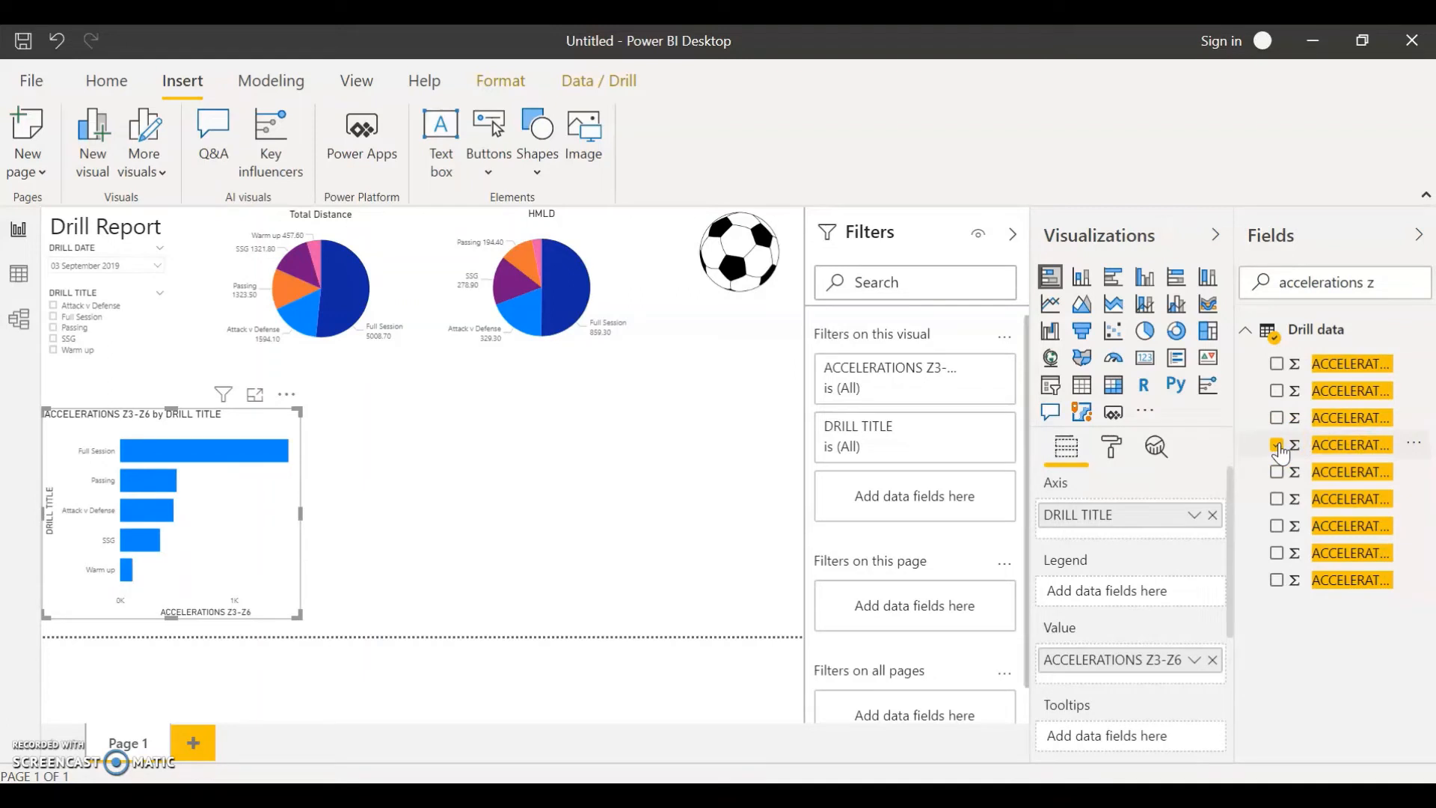
Find the DECELERATIONS Z3-Z6 field and add it as the bar chart's second value
click(1408, 281)
drag(1407, 280, 1244, 284)
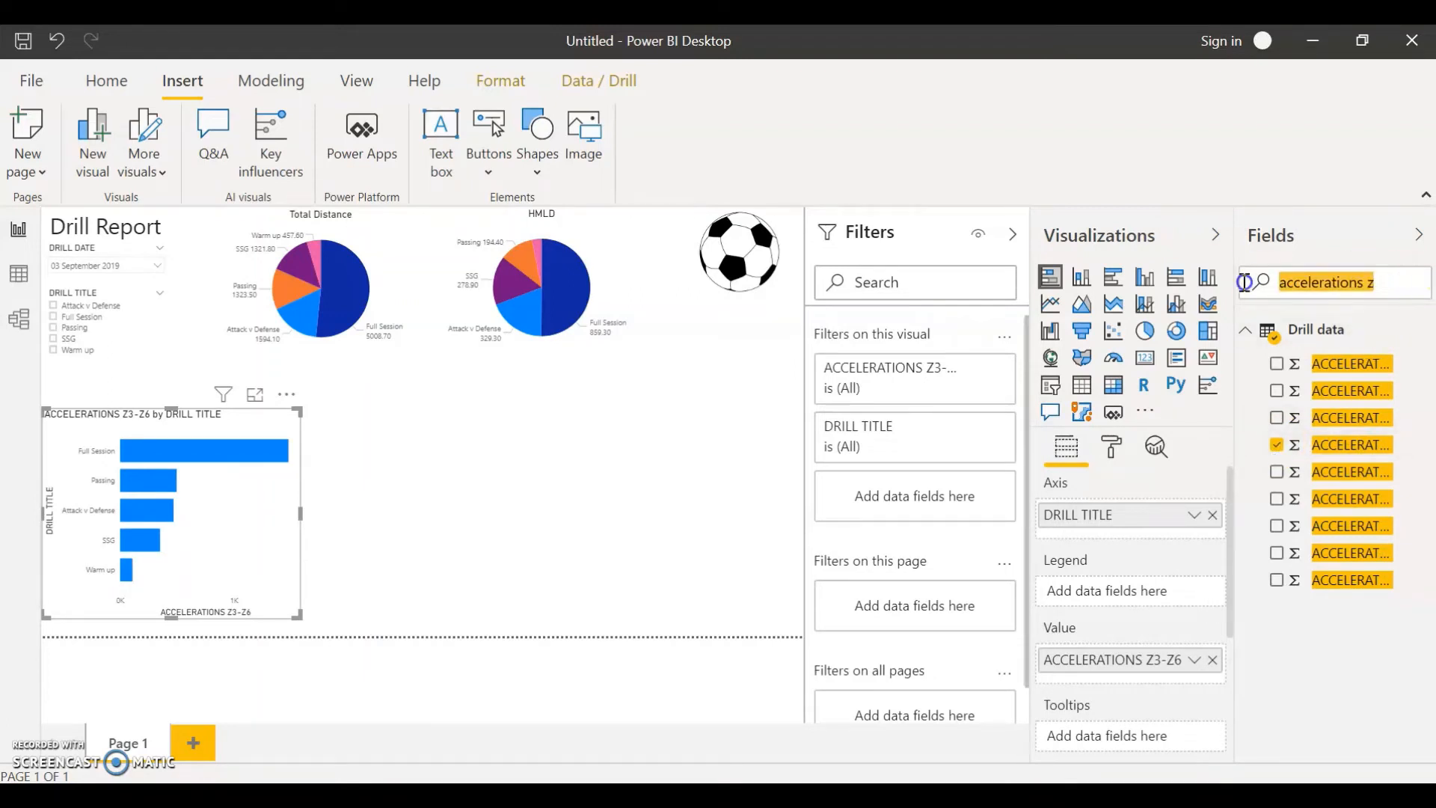
text(de)
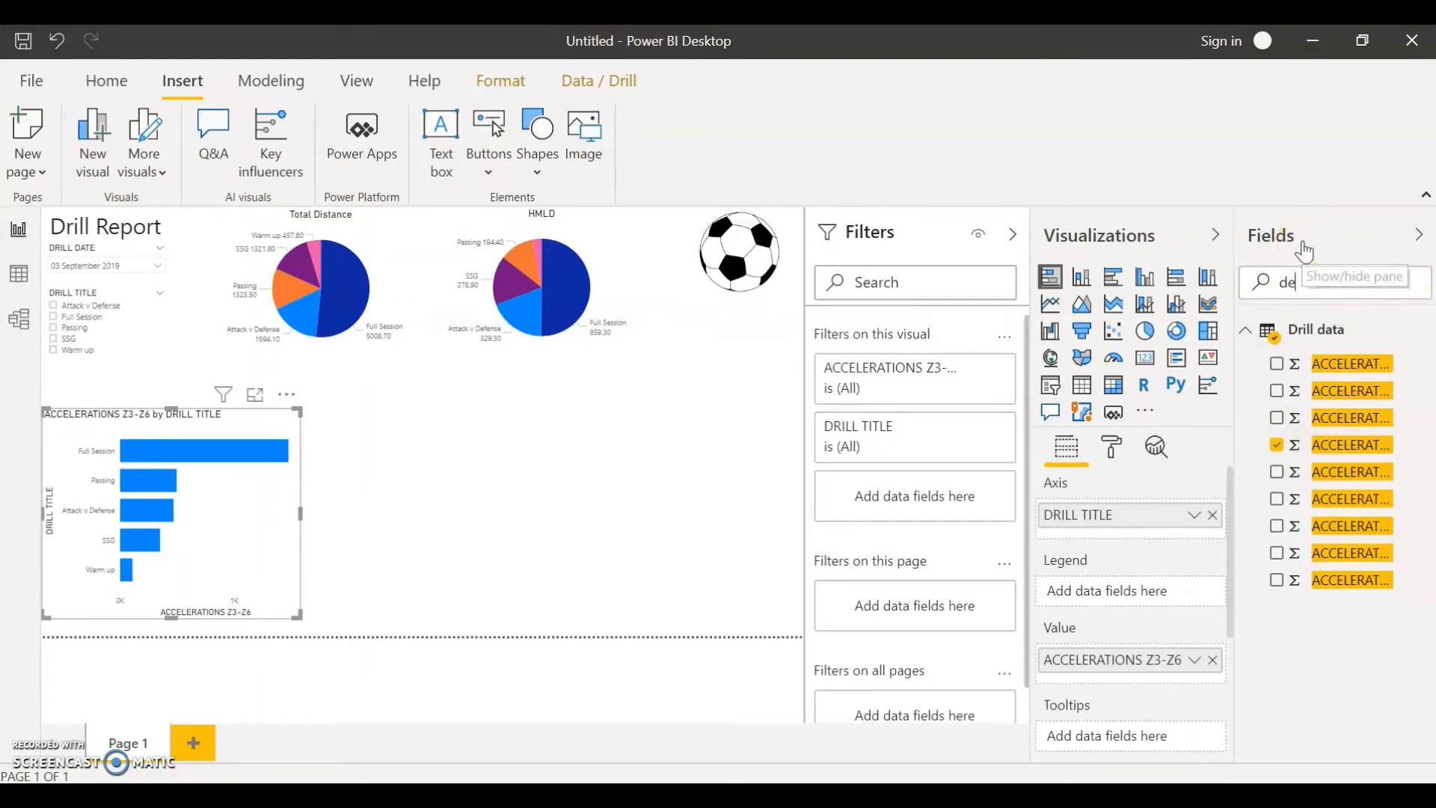
text(celerations)
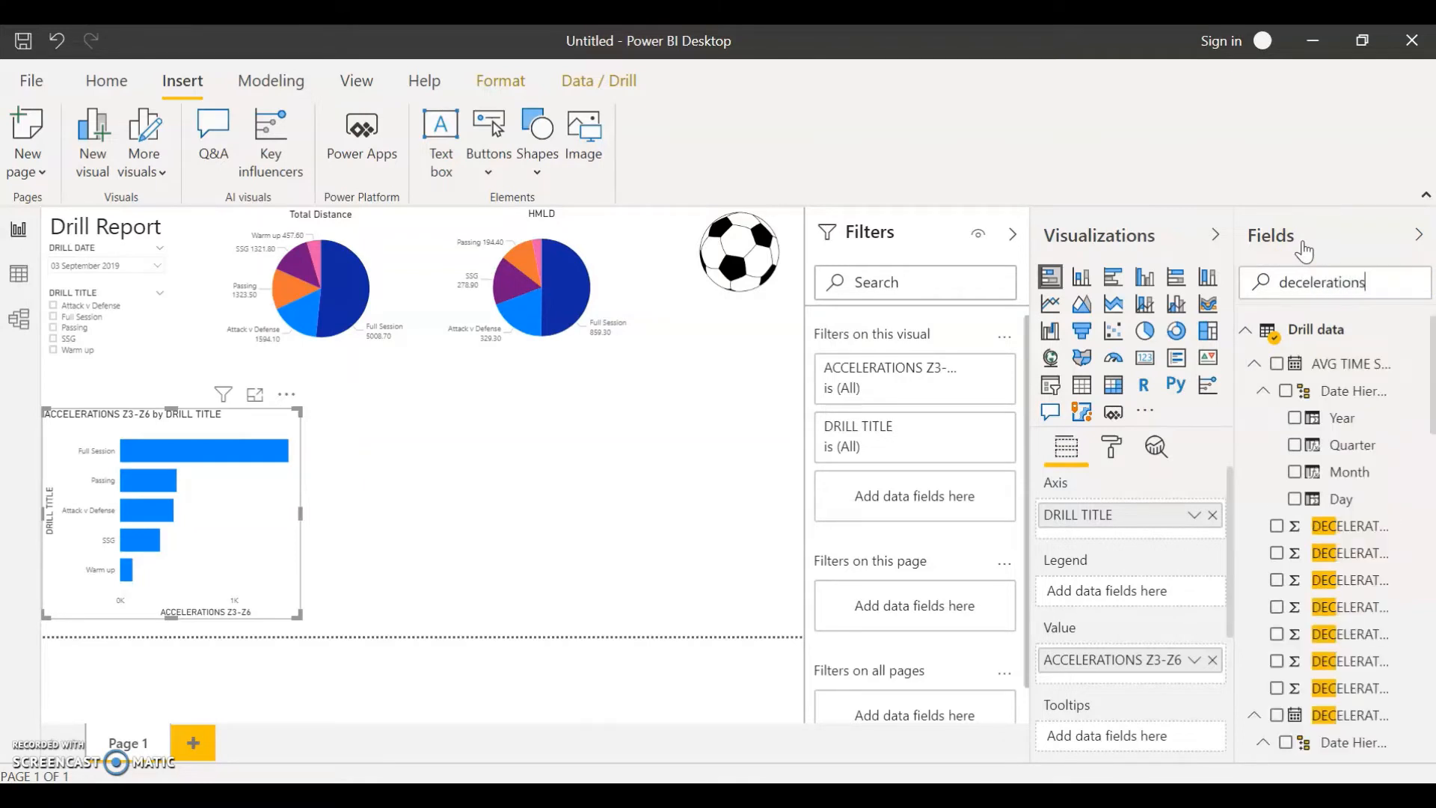
text( z3)
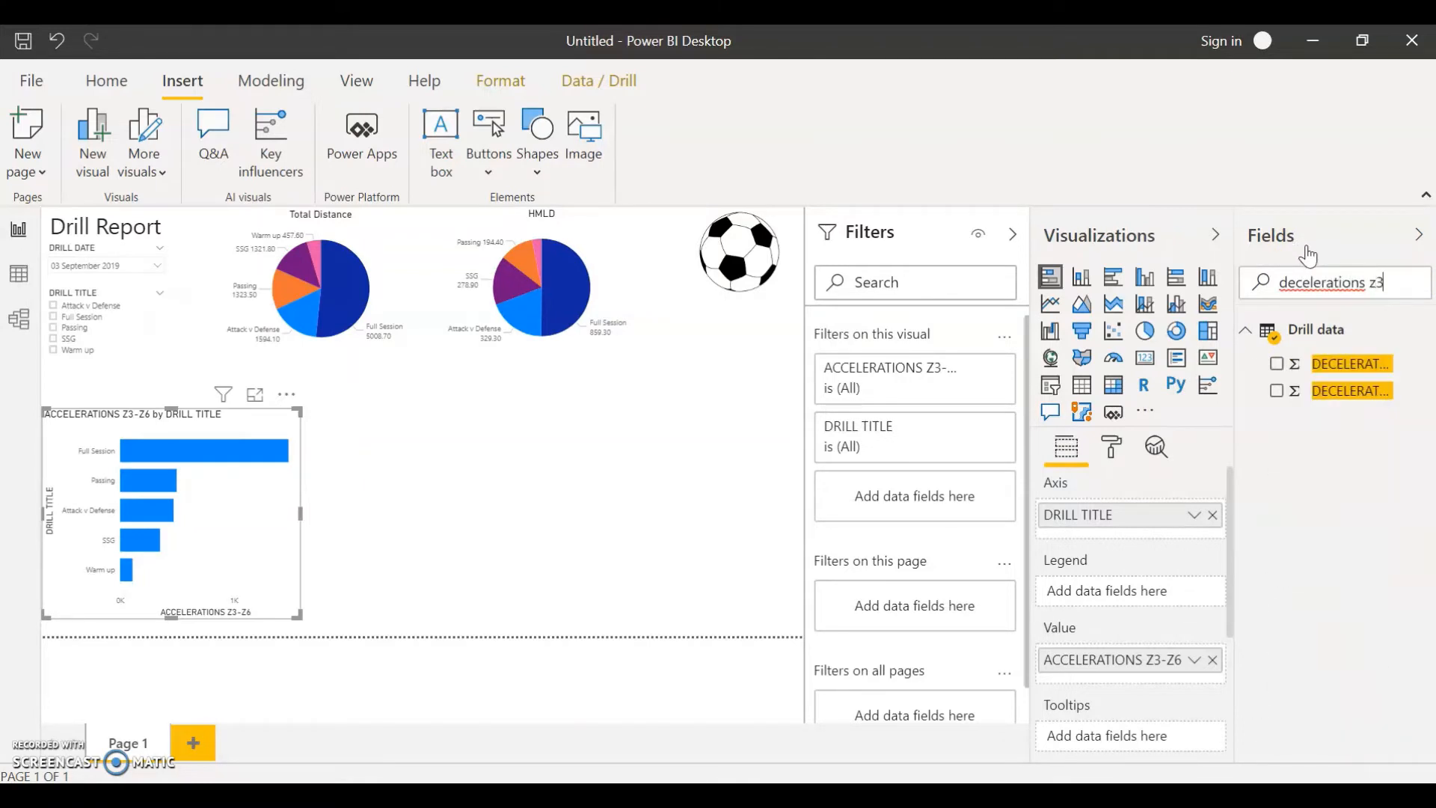
click(1347, 369)
click(1339, 395)
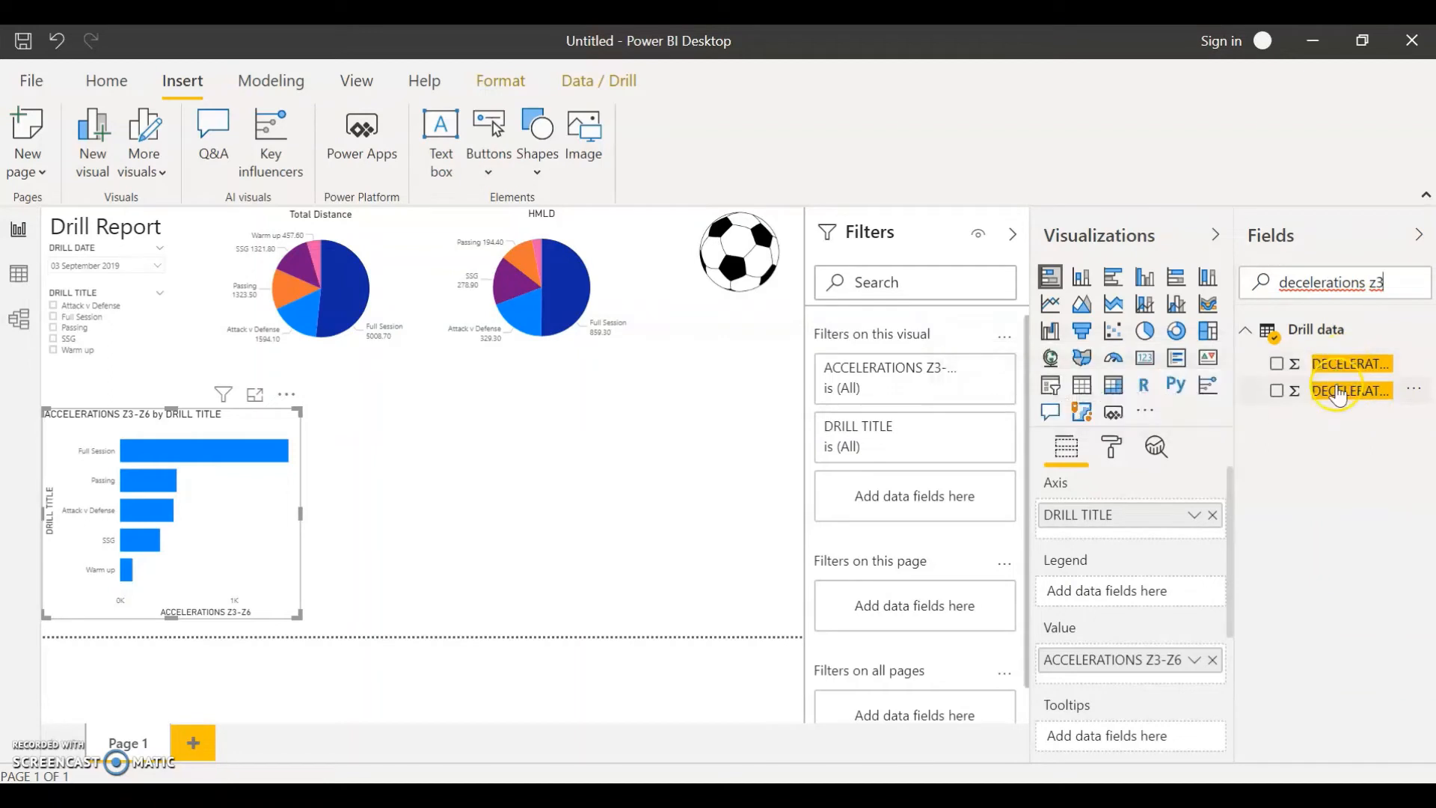
click(1277, 391)
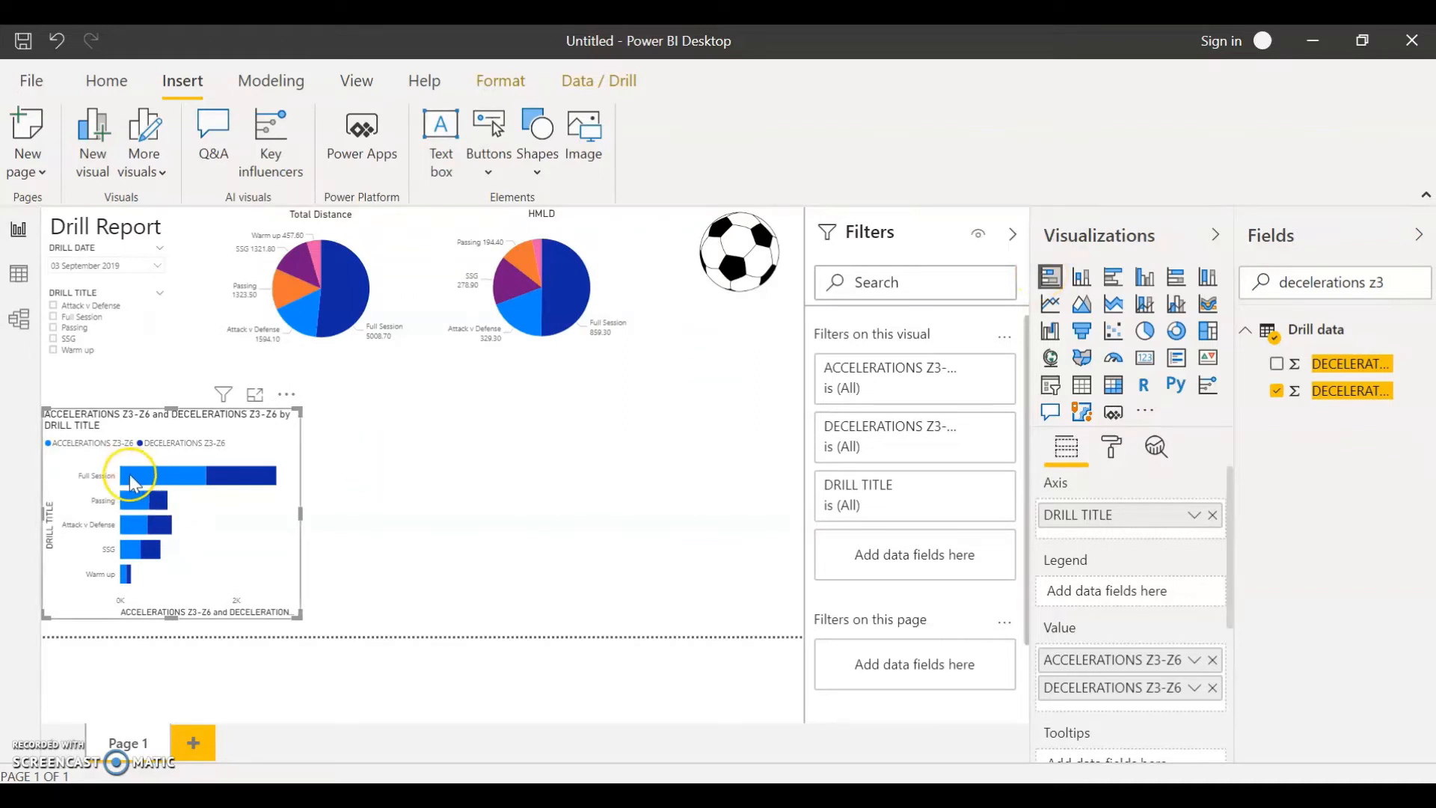
Compare the clustered and stacked bar types for the accelerations and decelerations chart, and choose the clustered bar chart
mouse_move(135, 485)
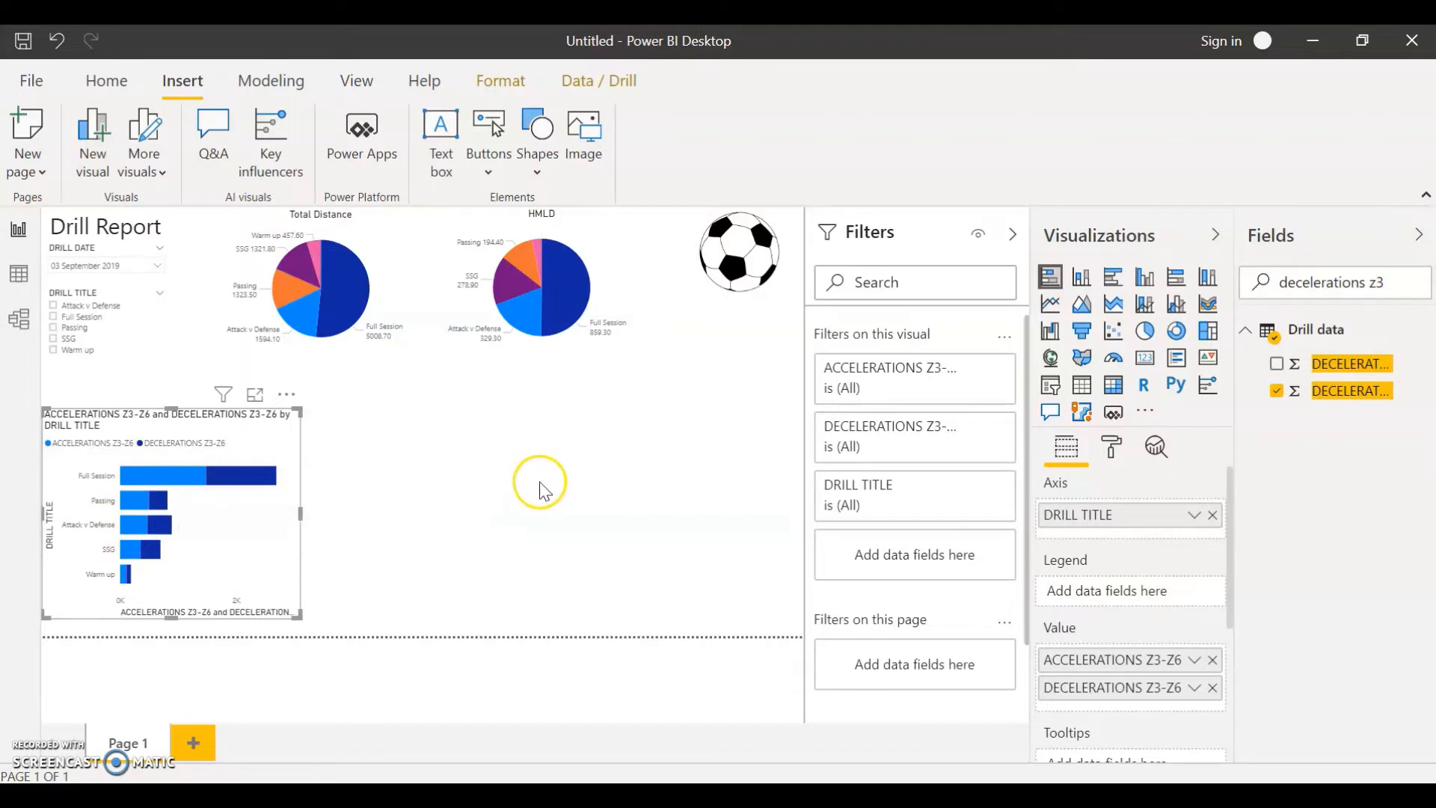
click(1114, 278)
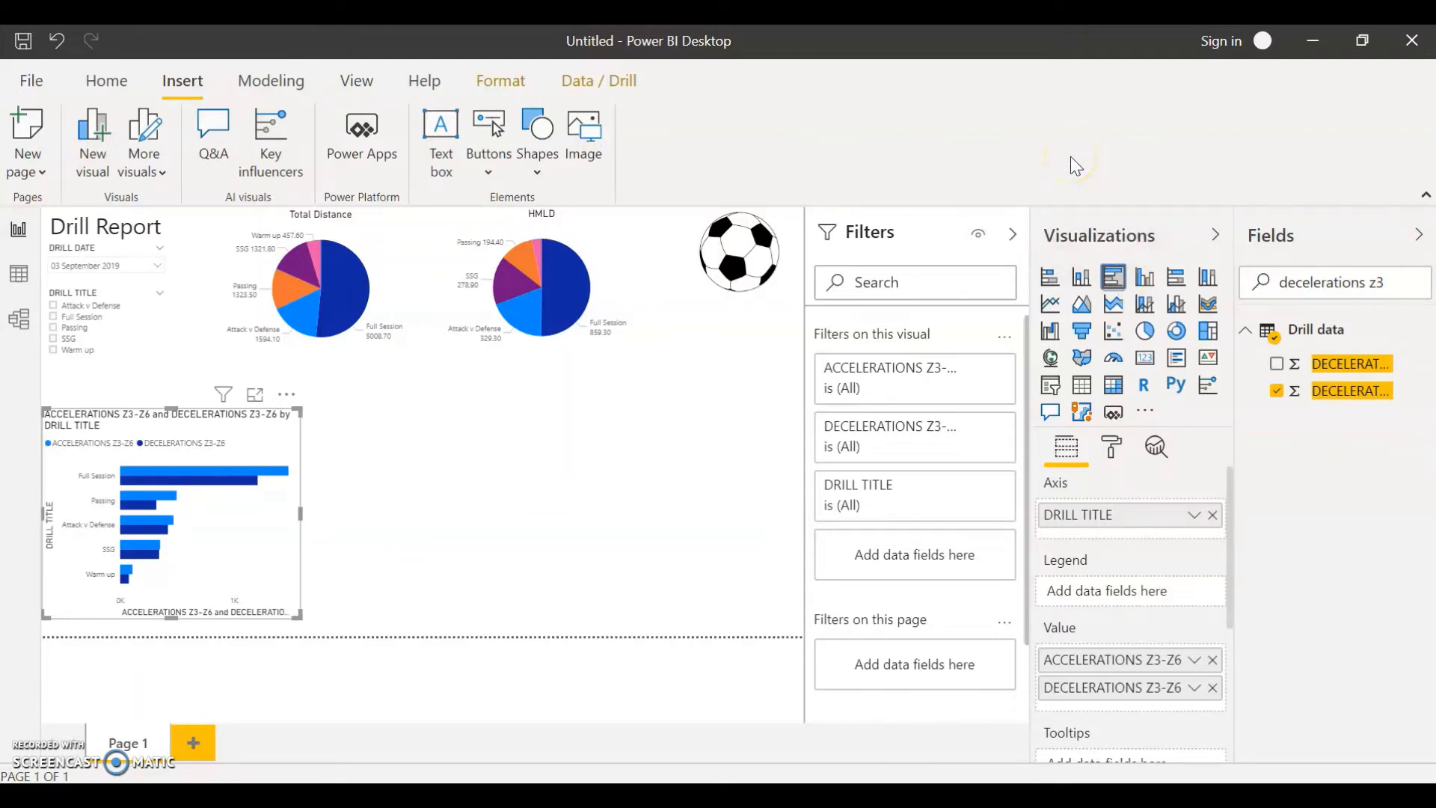
click(1045, 281)
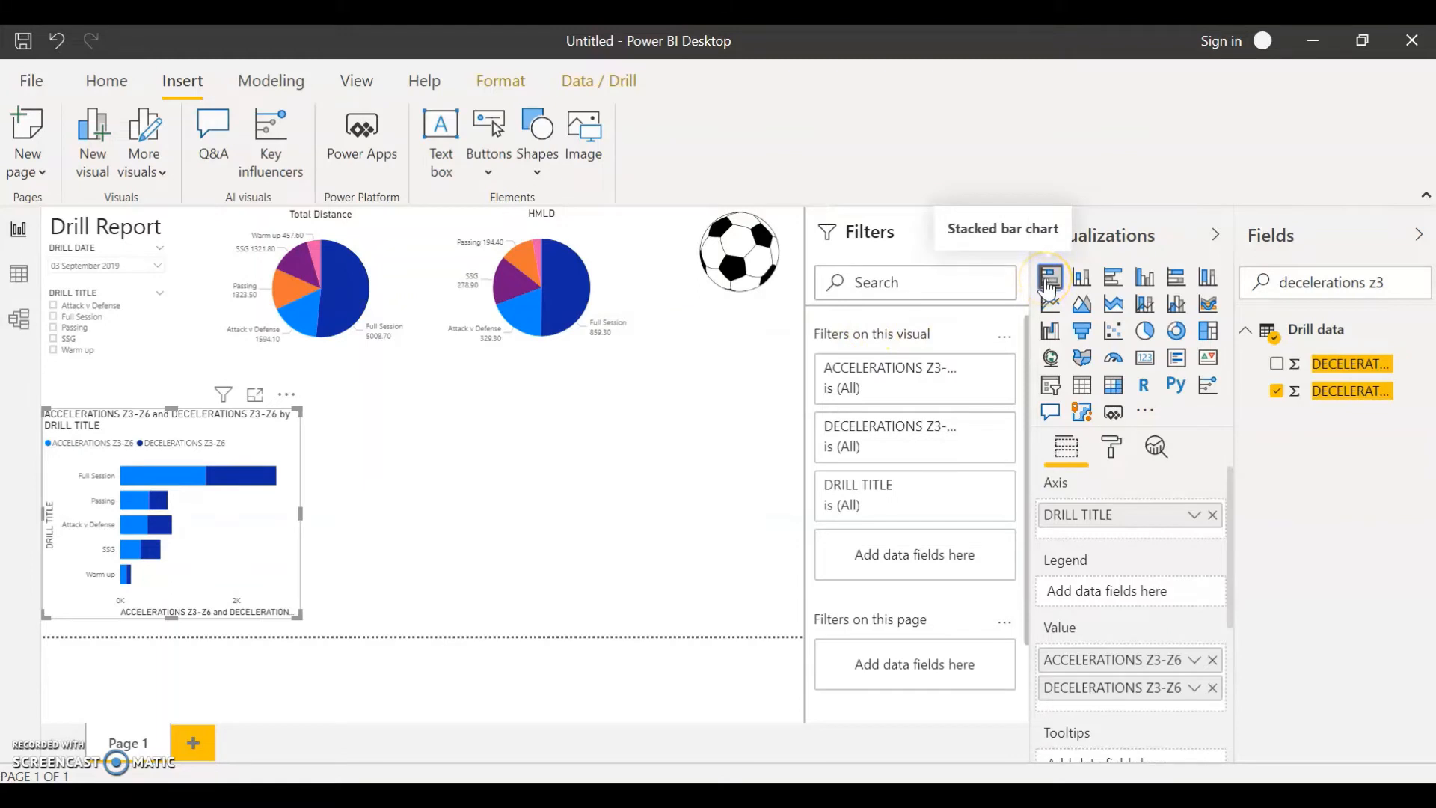
click(1120, 286)
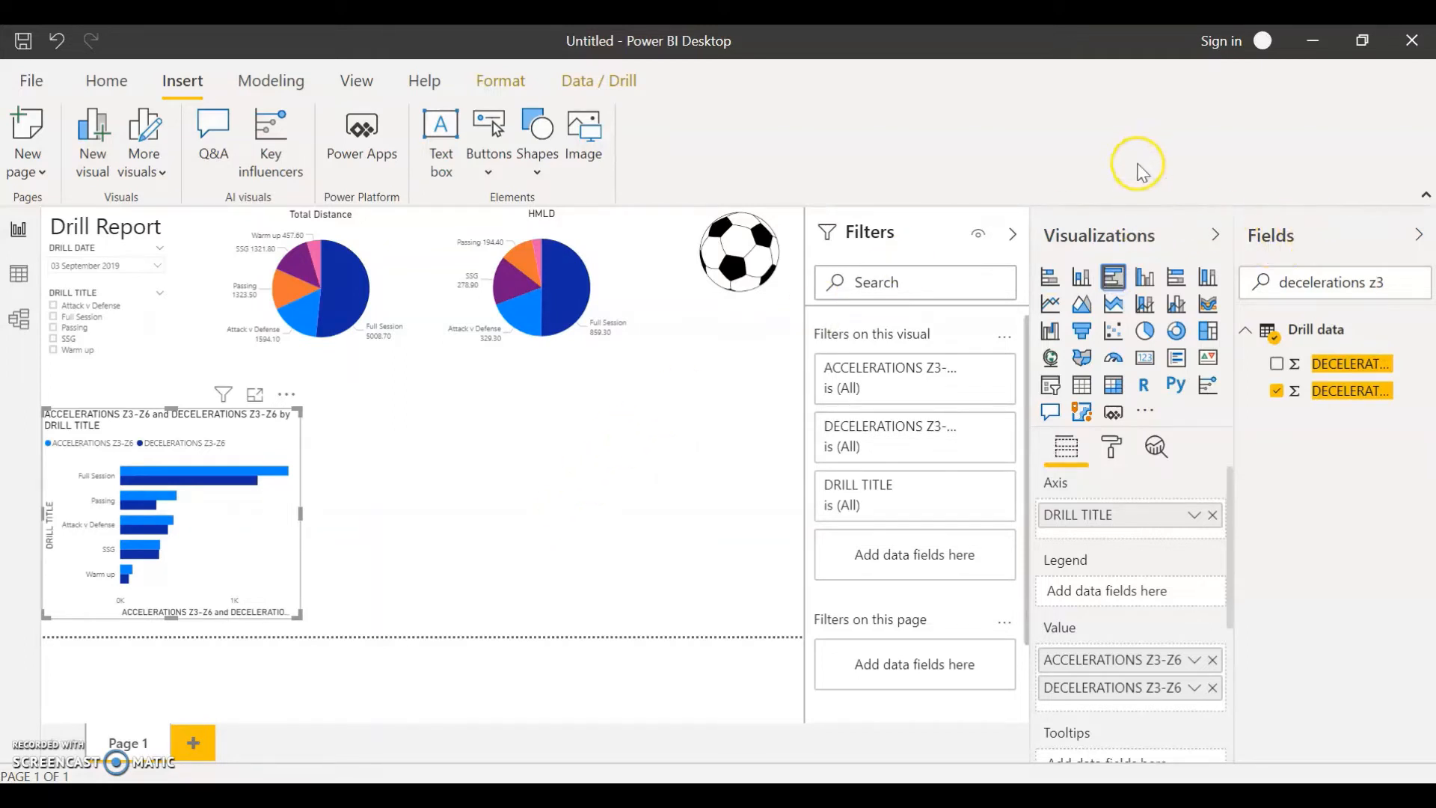
Change the accelerations and decelerations chart to a stacked bar chart and turn its legend off
click(1051, 284)
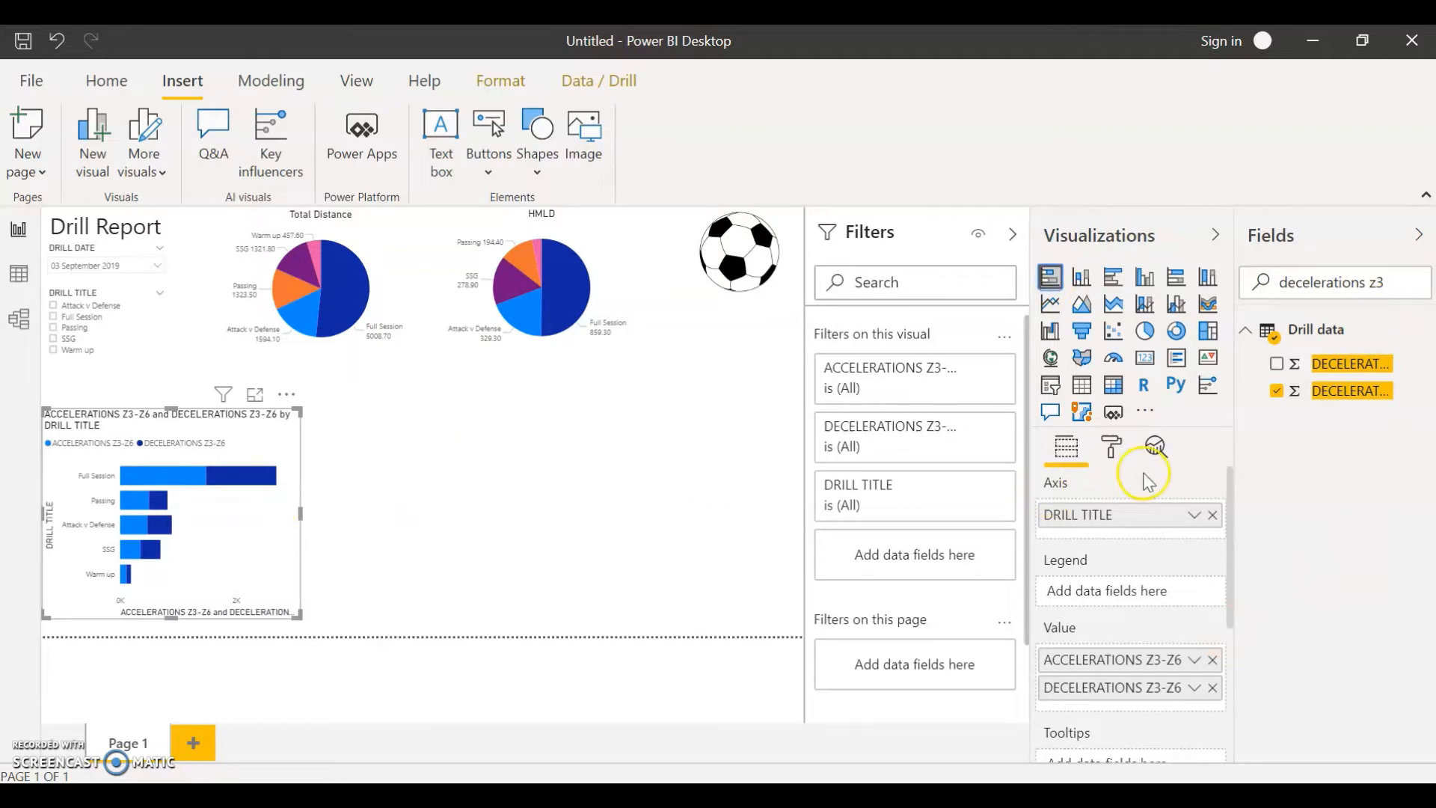
click(1112, 448)
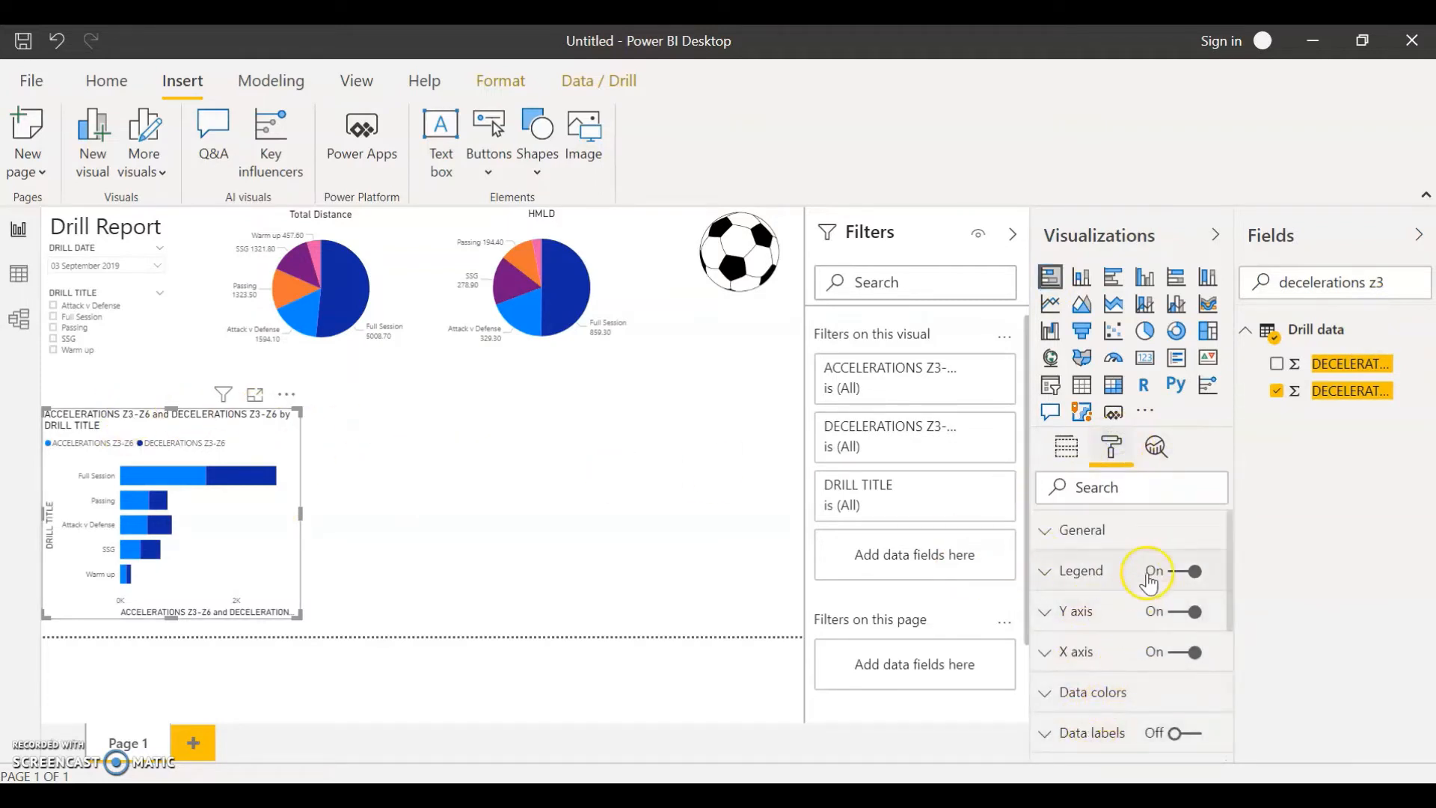
click(1190, 573)
Retitle the bar chart "Accelerations & Decelerations" and center the title
scroll(1106, 673, down, 3)
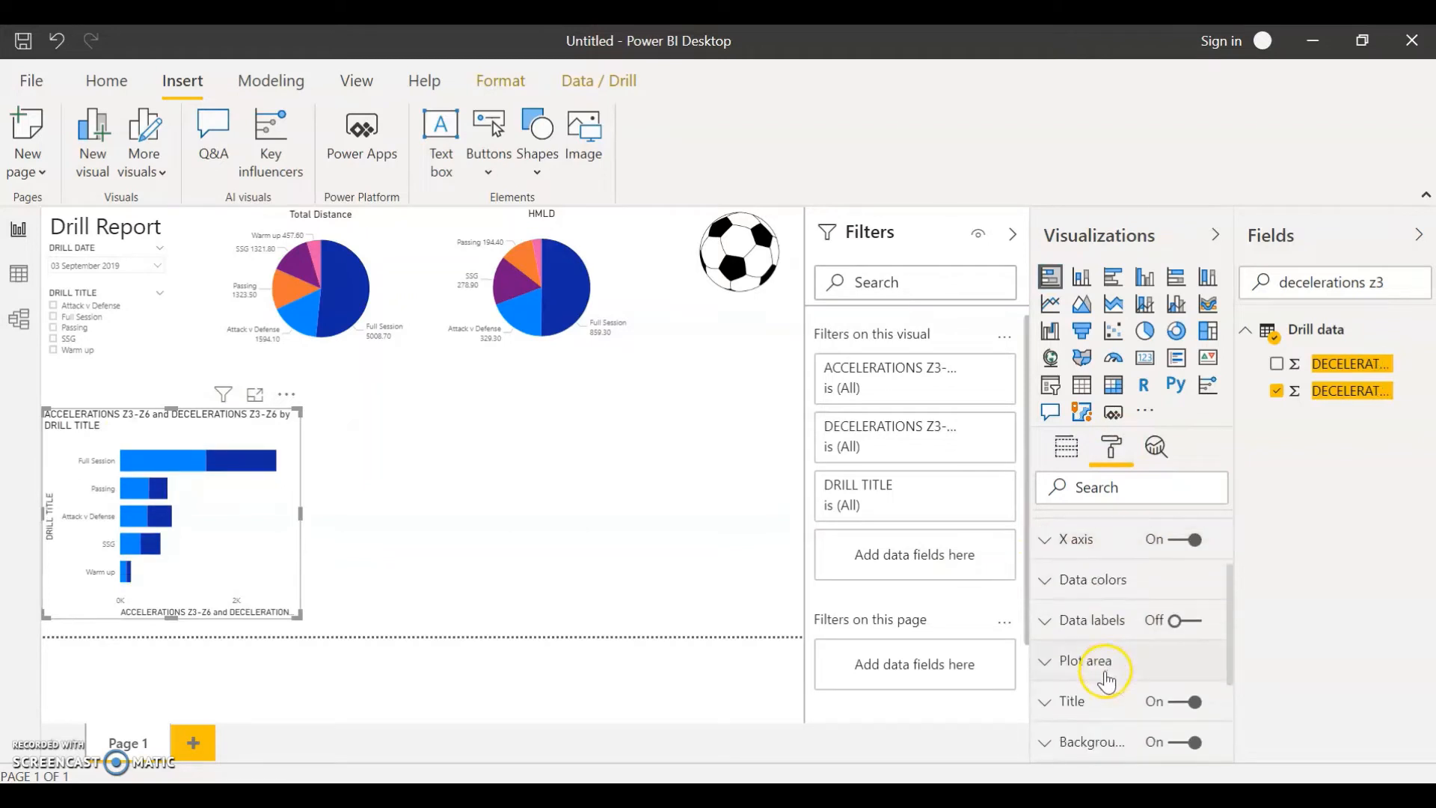
click(1105, 698)
scroll(1073, 724, down, 2)
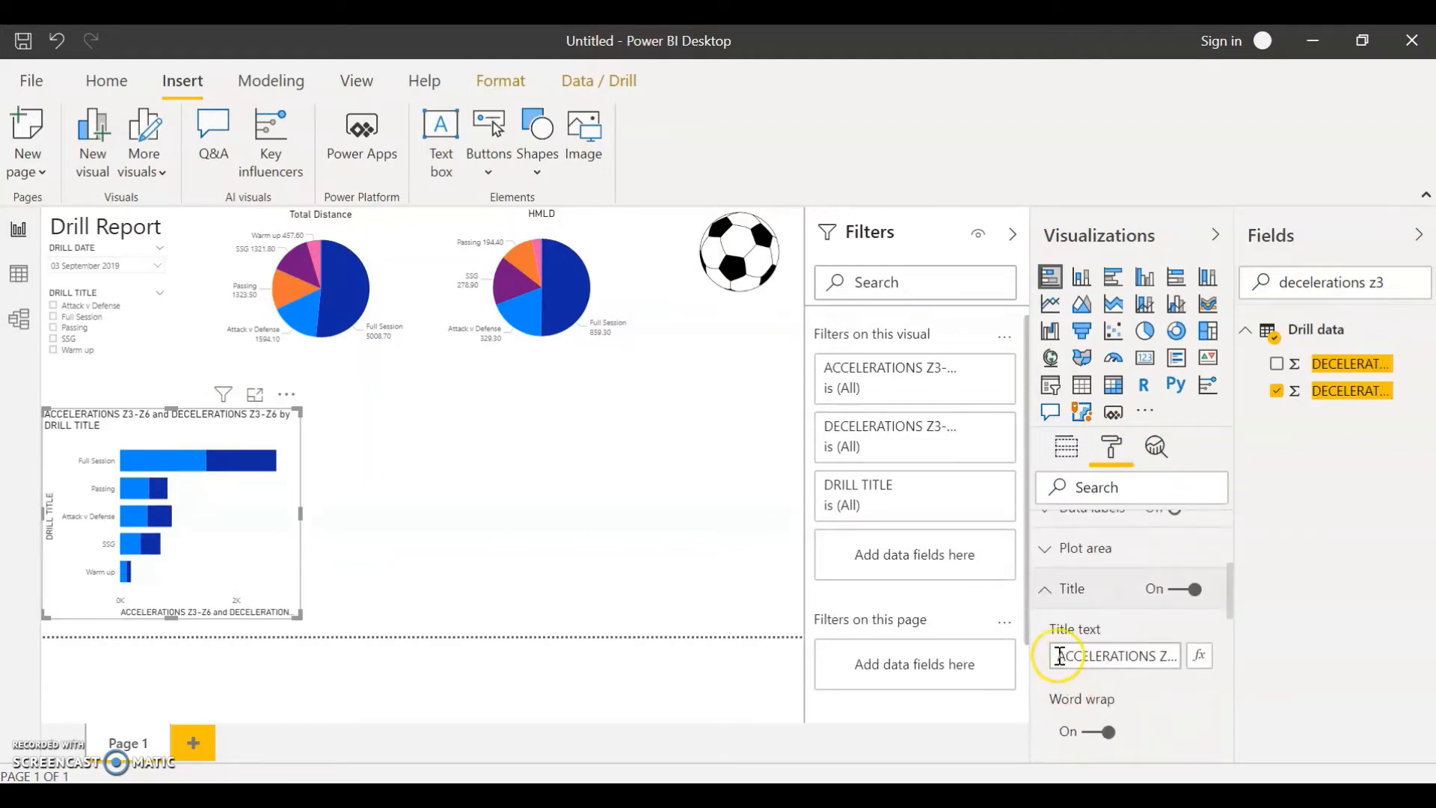
drag(1056, 655, 1246, 639)
text(Accelera)
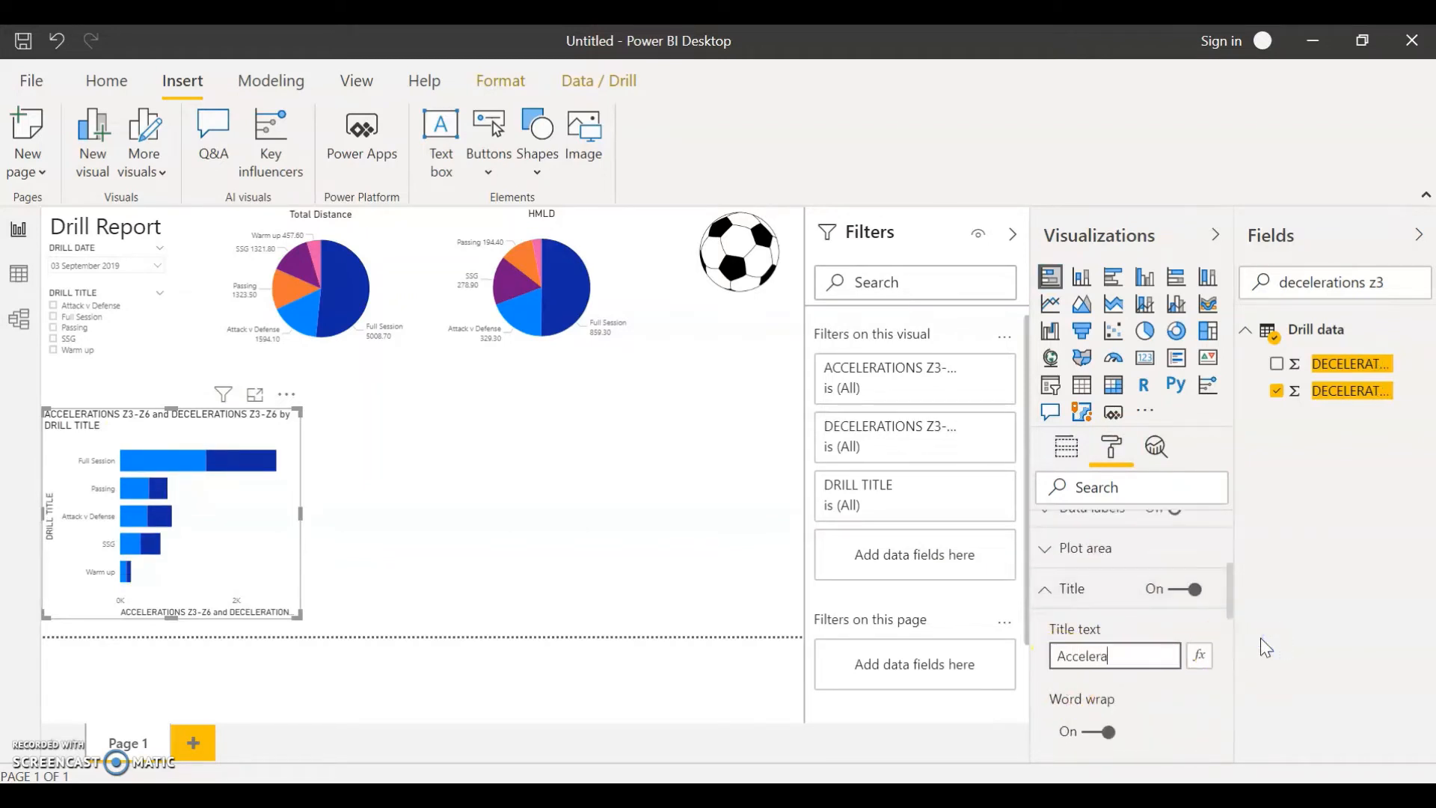
text(tions &)
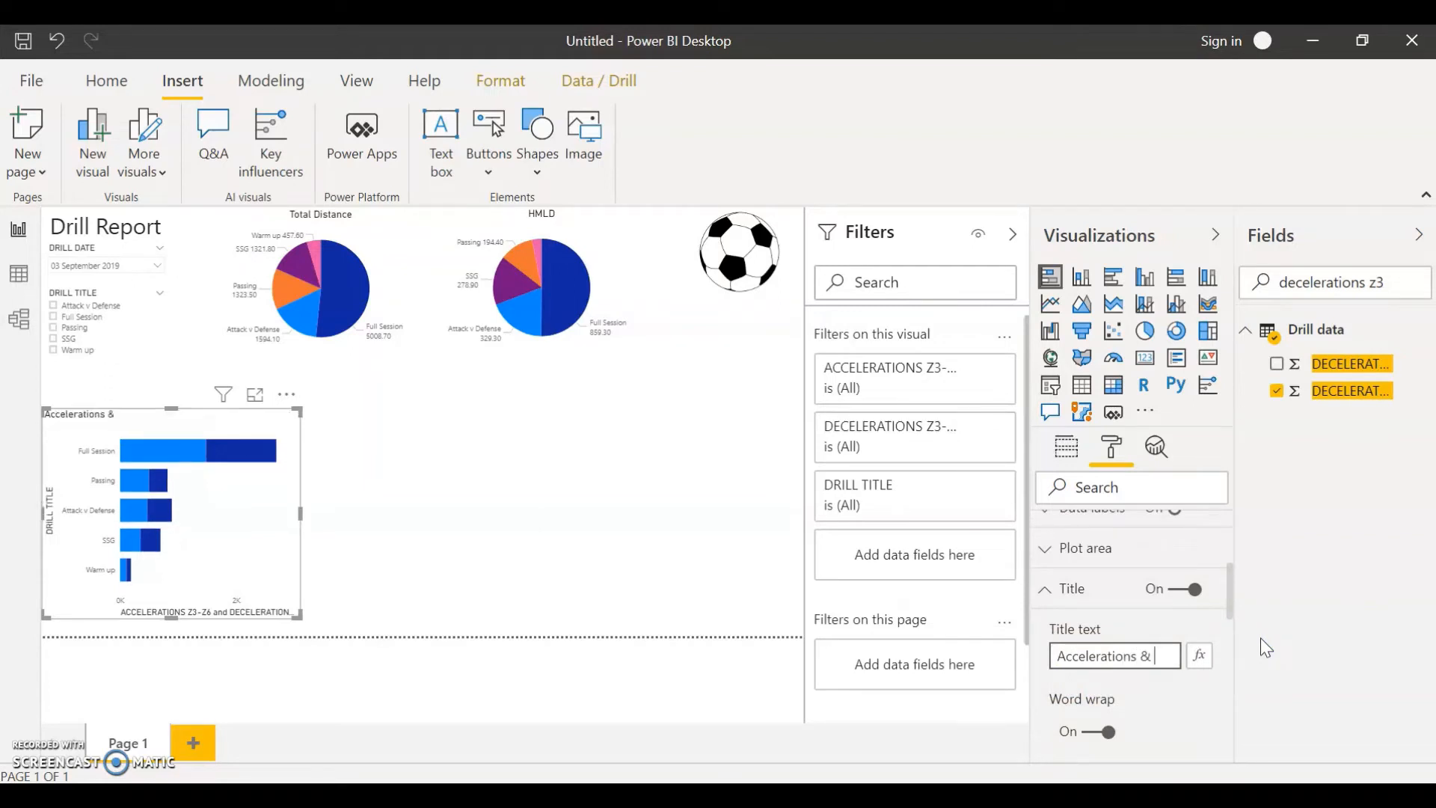
text( Decelerations)
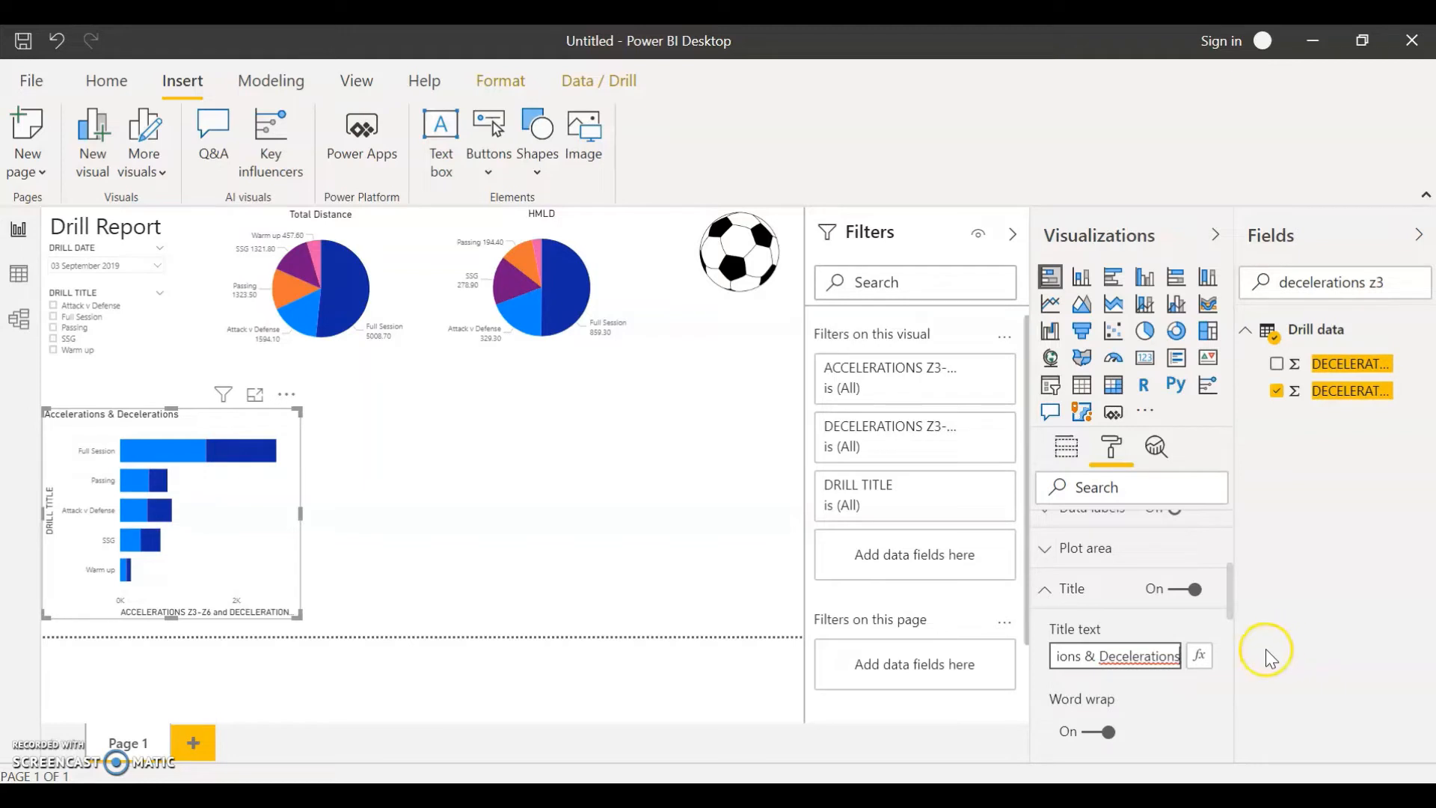
scroll(1177, 652, down, 5)
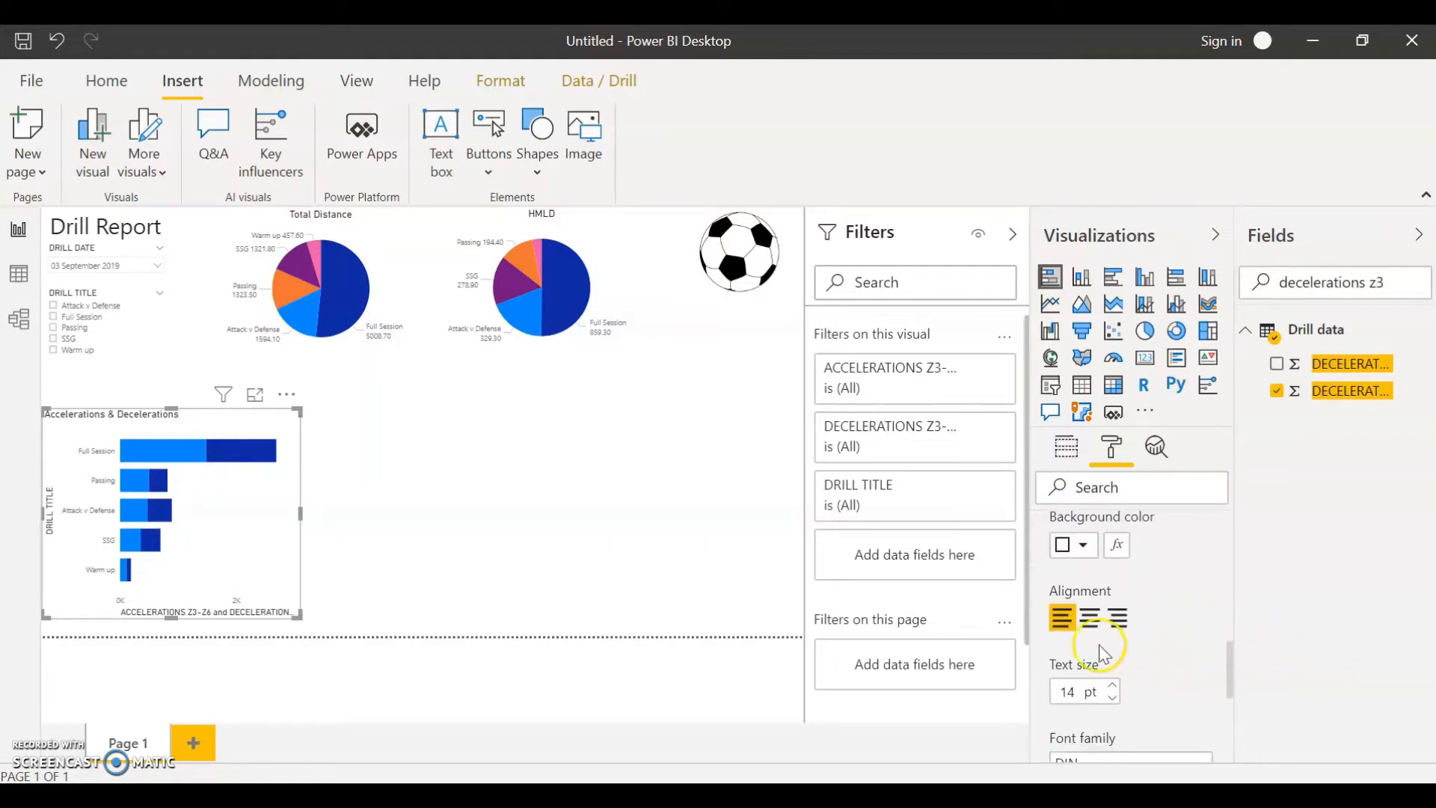
click(1090, 617)
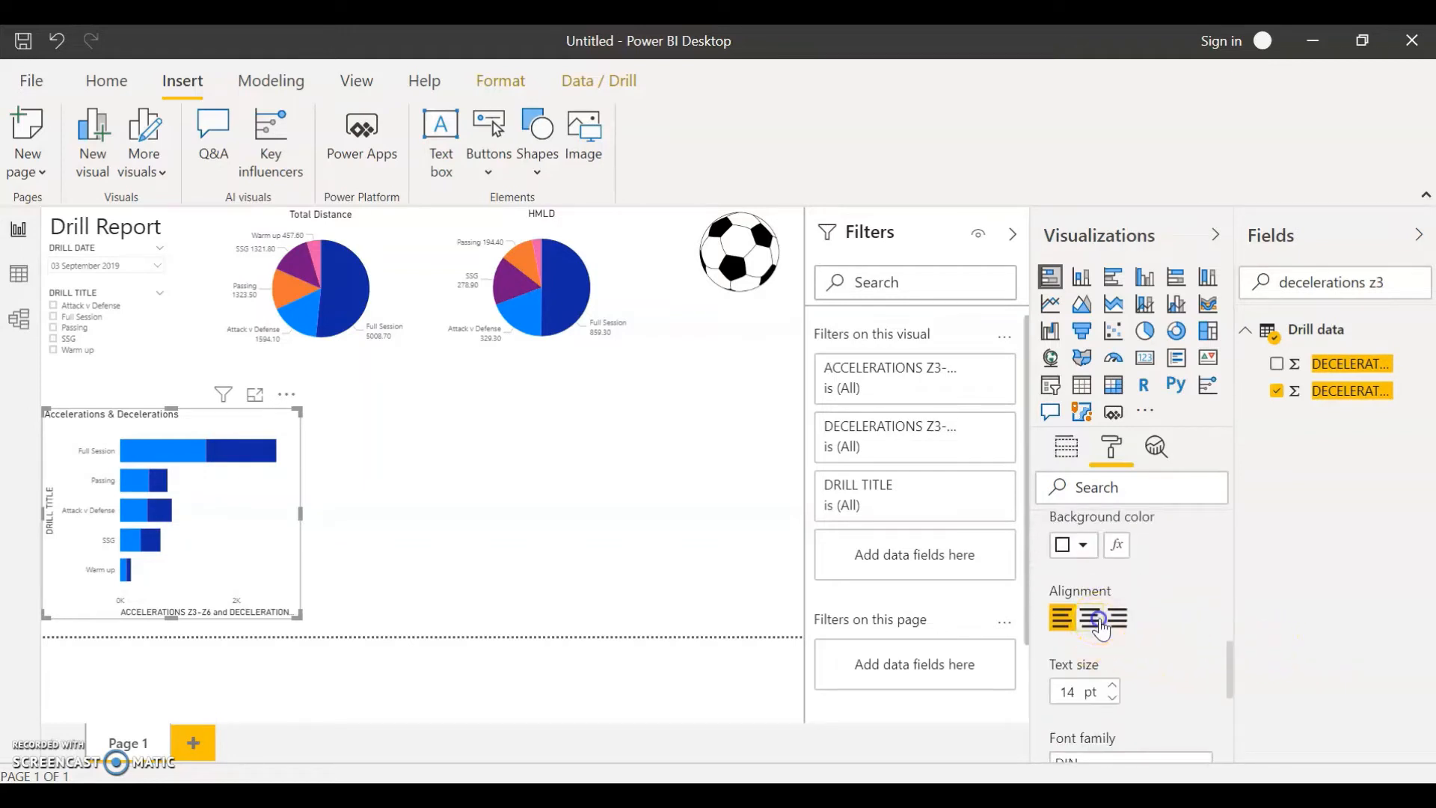
Turn off the X axis title of the Accelerations & Decelerations bar chart
click(234, 607)
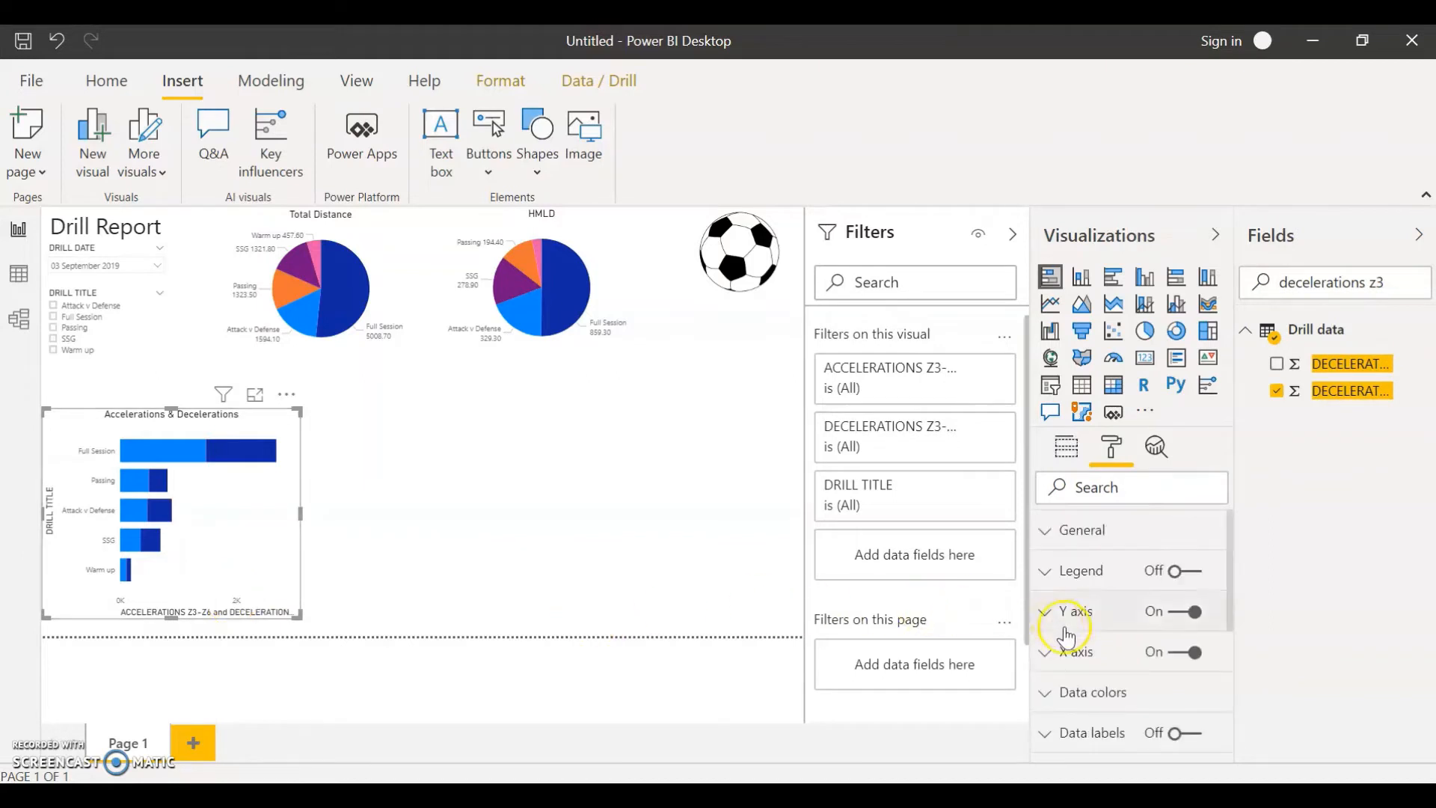
click(1106, 651)
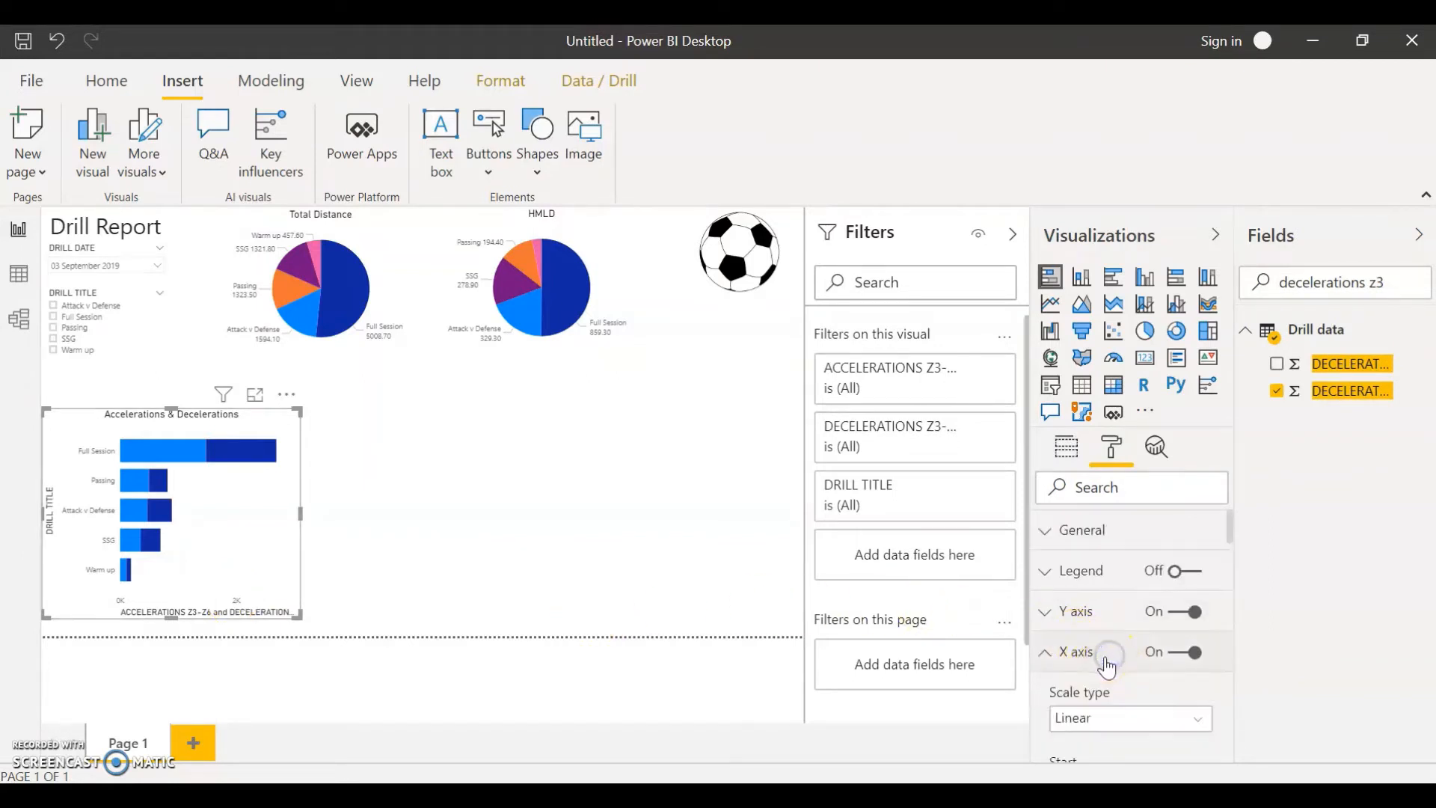
scroll(1116, 651, down, 3)
scroll(1132, 653, down, 3)
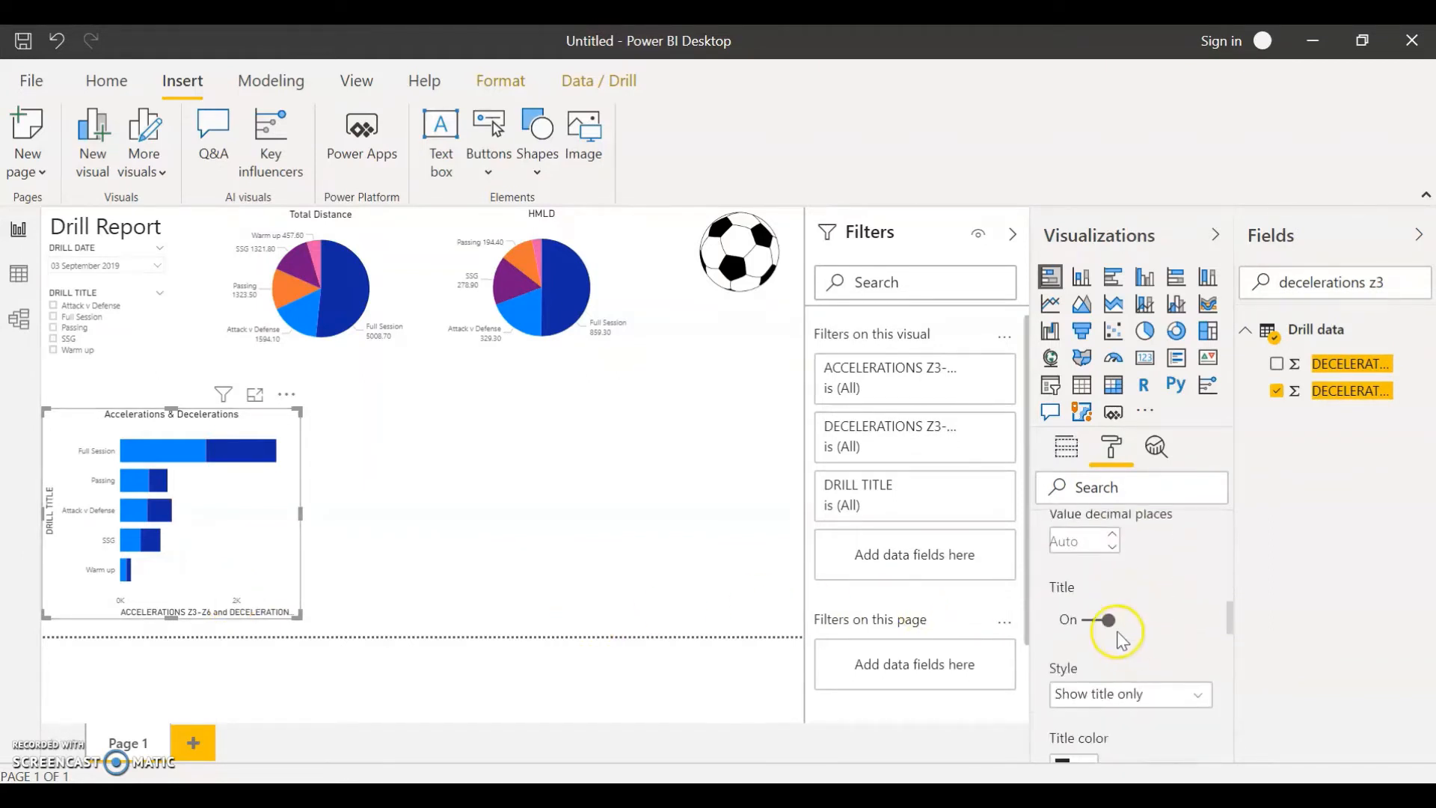
click(1107, 627)
scroll(1110, 636, up, 6)
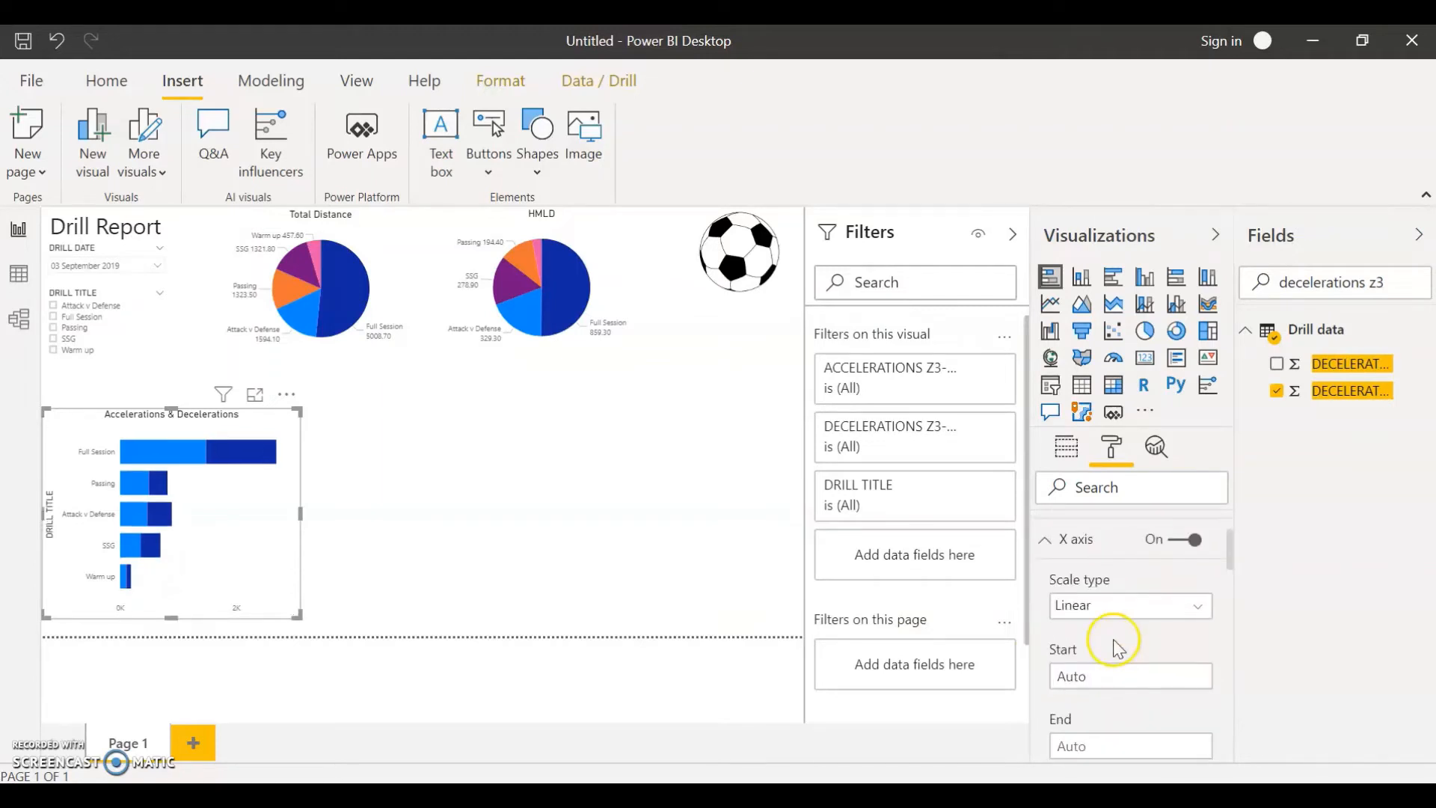
click(1082, 644)
Turn off the Y axis title of the Accelerations & Decelerations bar chart
click(1107, 613)
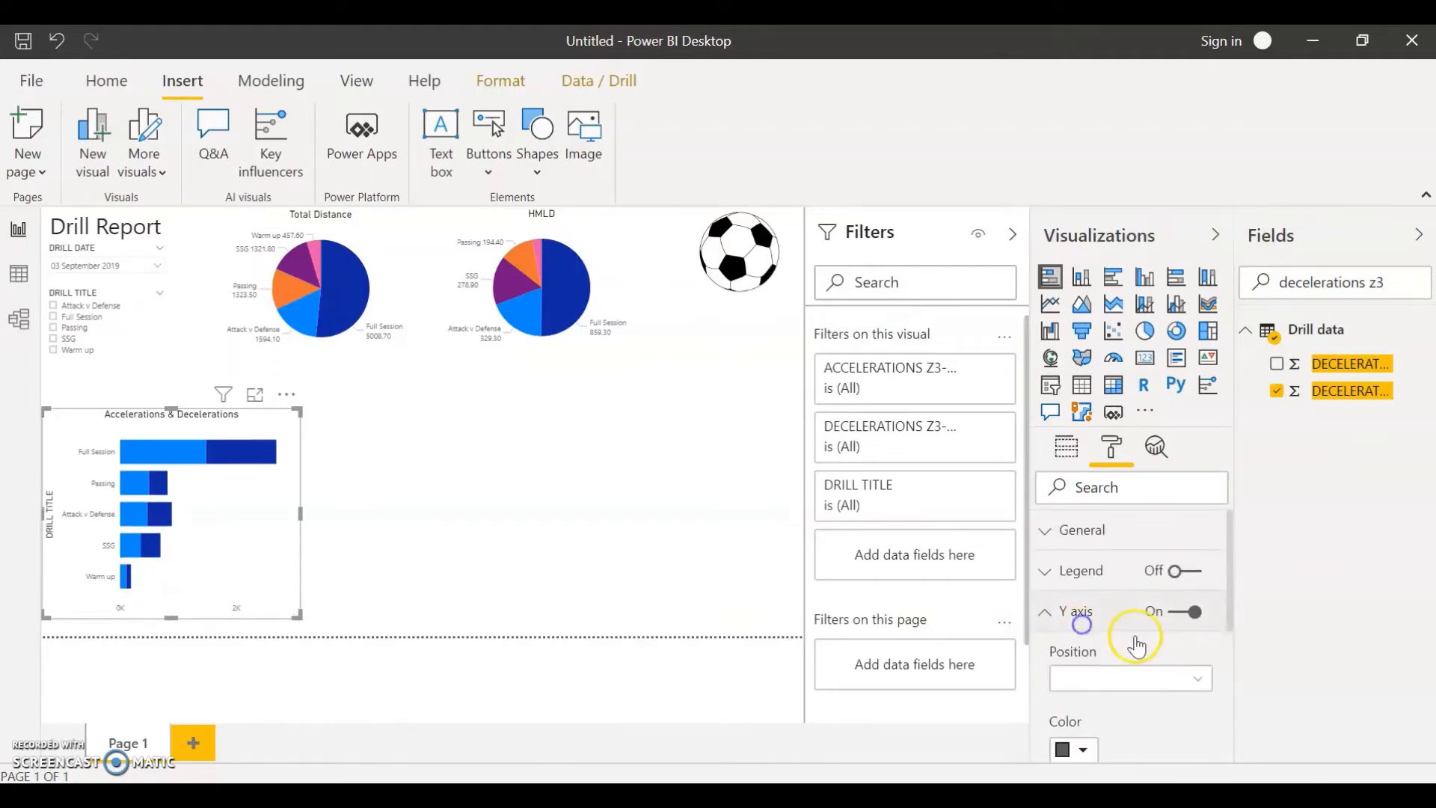
scroll(1129, 645, down, 5)
scroll(1154, 650, down, 1)
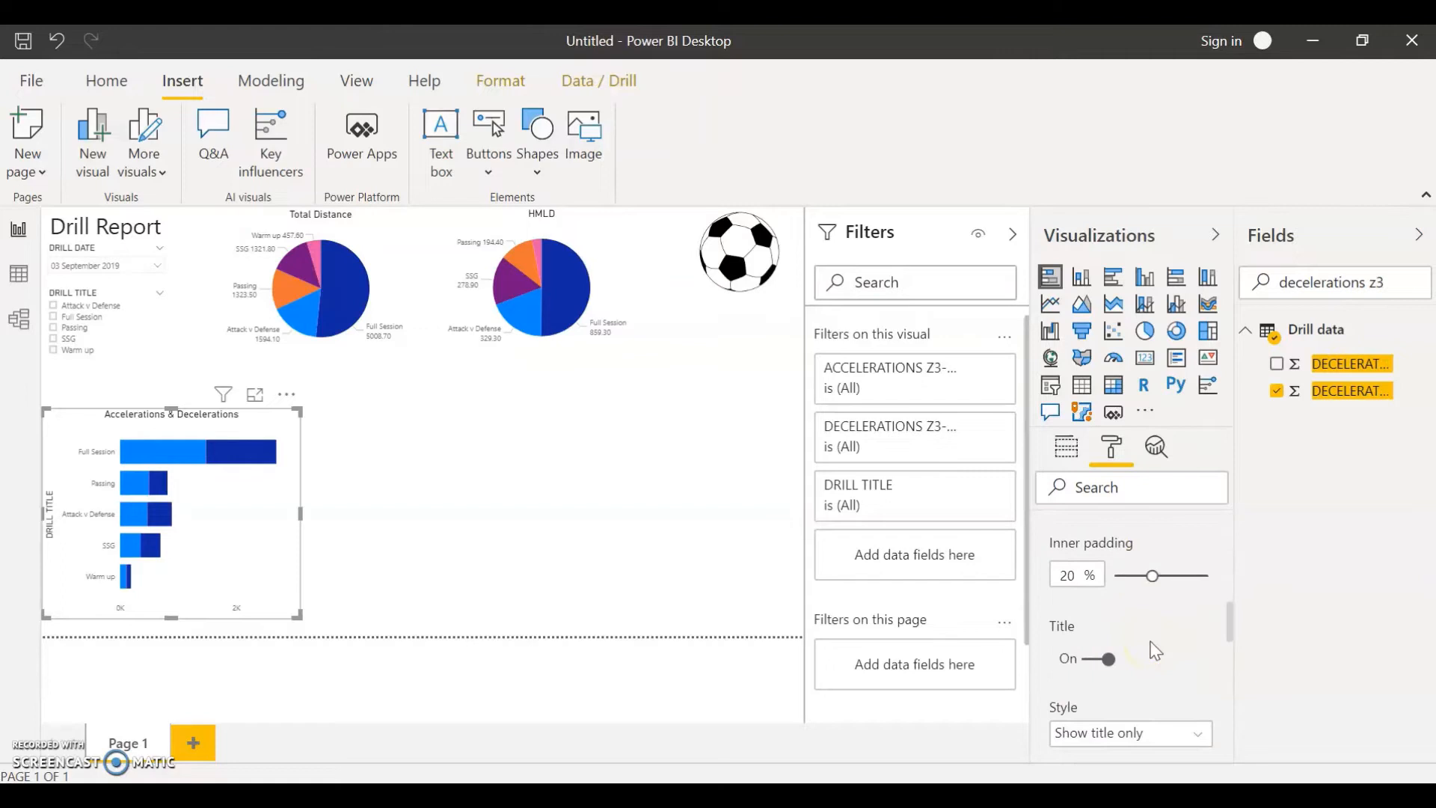
click(1105, 661)
scroll(1105, 671, up, 6)
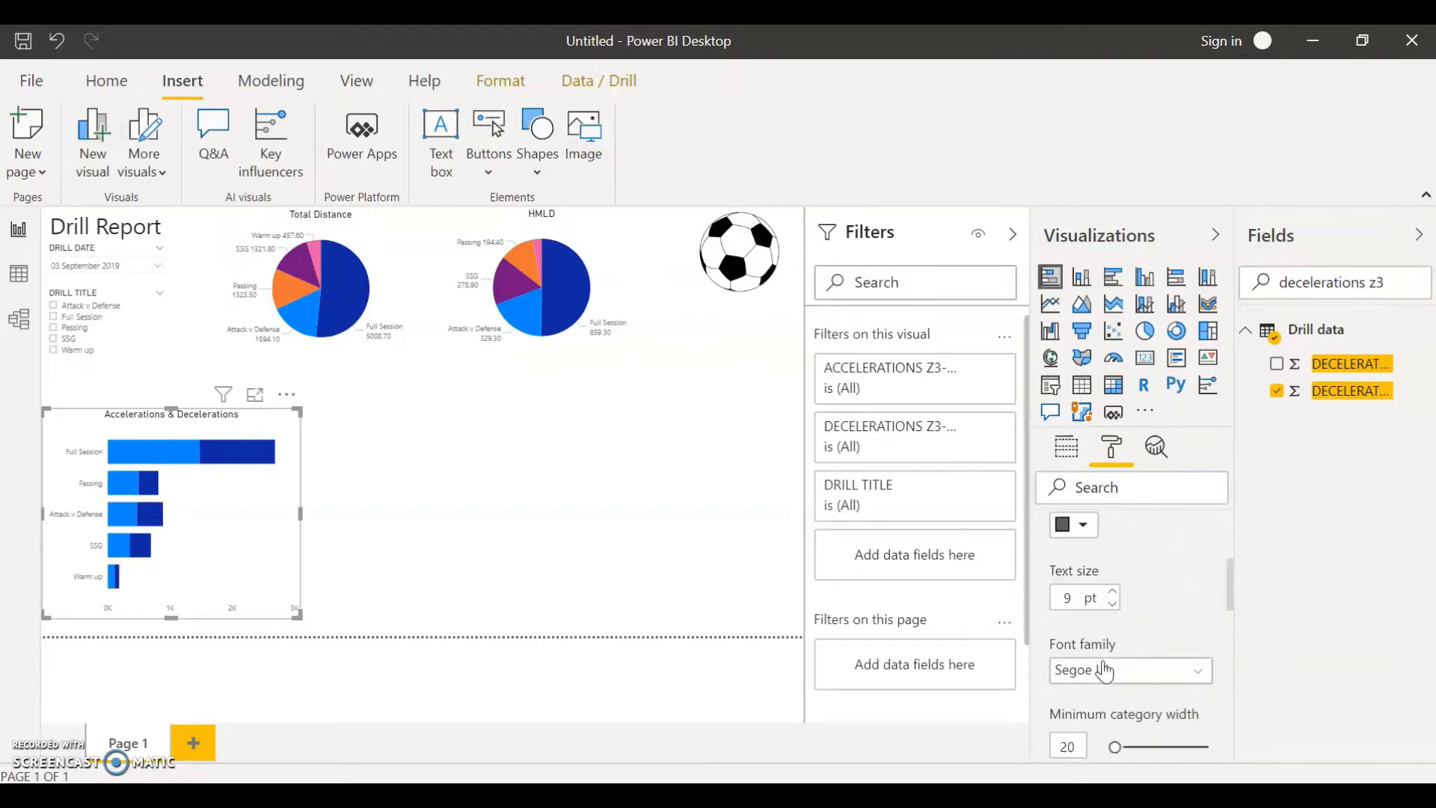
click(1082, 625)
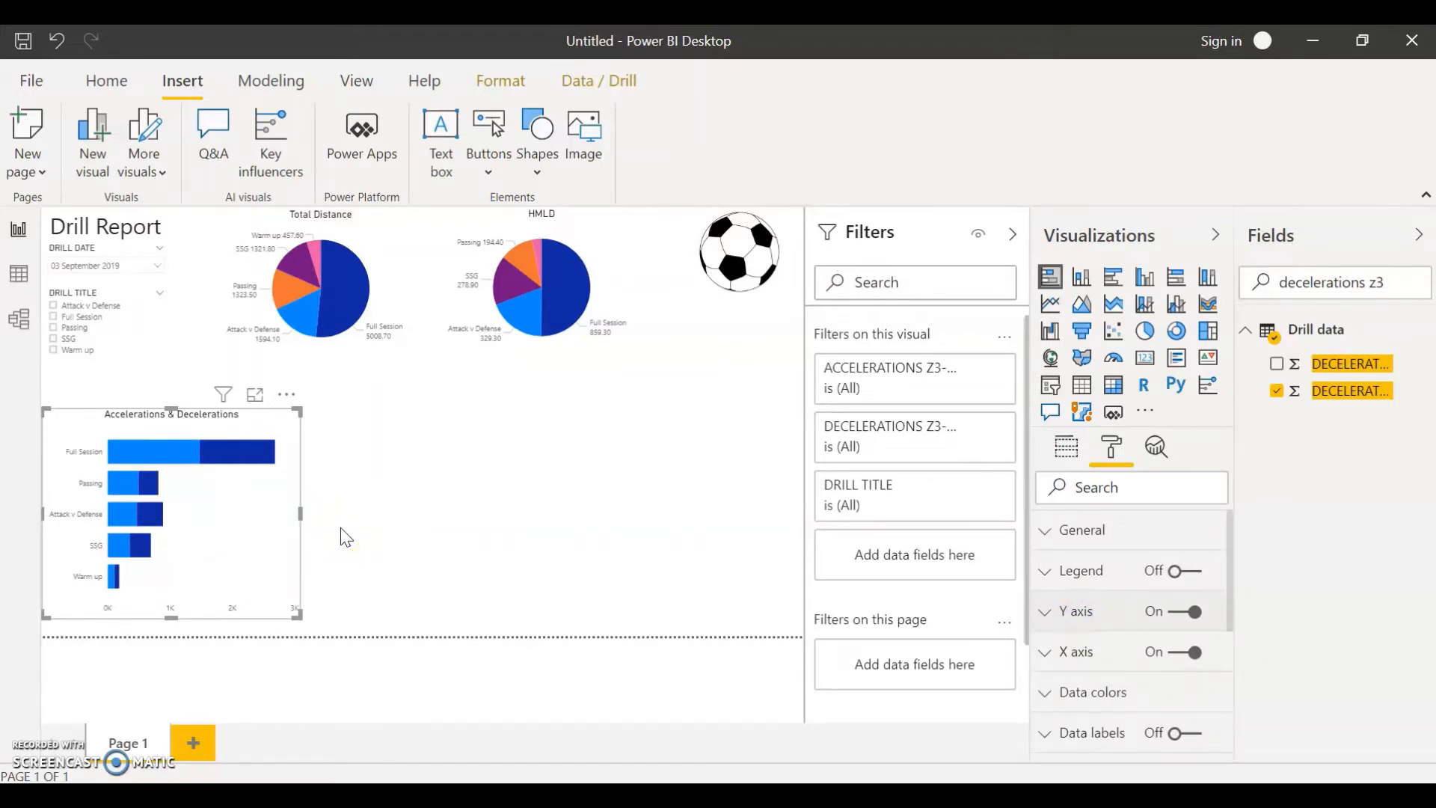
Stretch the bar chart's lower edge down to the dotted page boundary, keeping the chart selected
drag(179, 619, 170, 635)
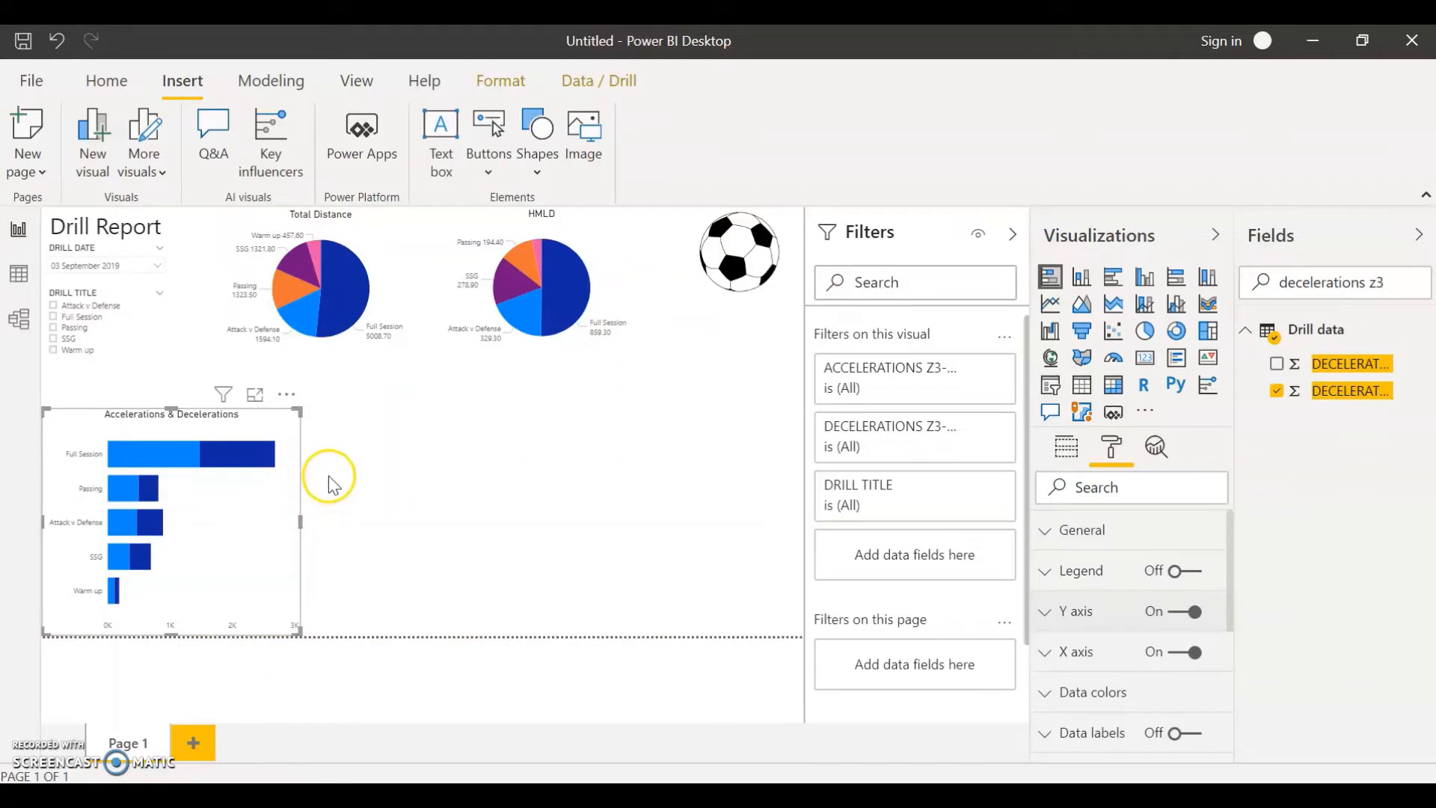
click(329, 475)
click(277, 429)
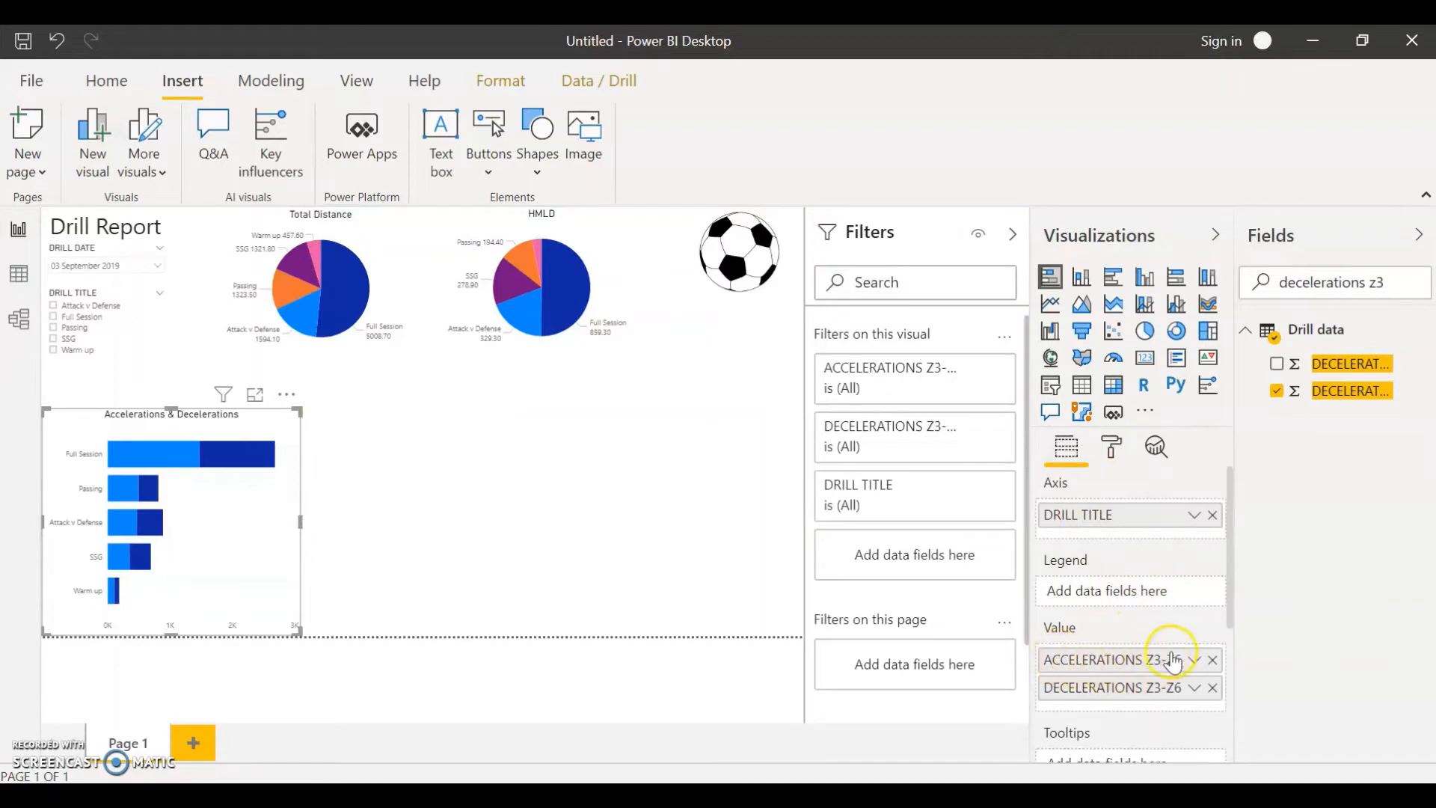
Summarize both the ACCELERATIONS Z3-Z6 and DECELERATIONS Z3-Z6 values of the bar chart by Average
click(1194, 661)
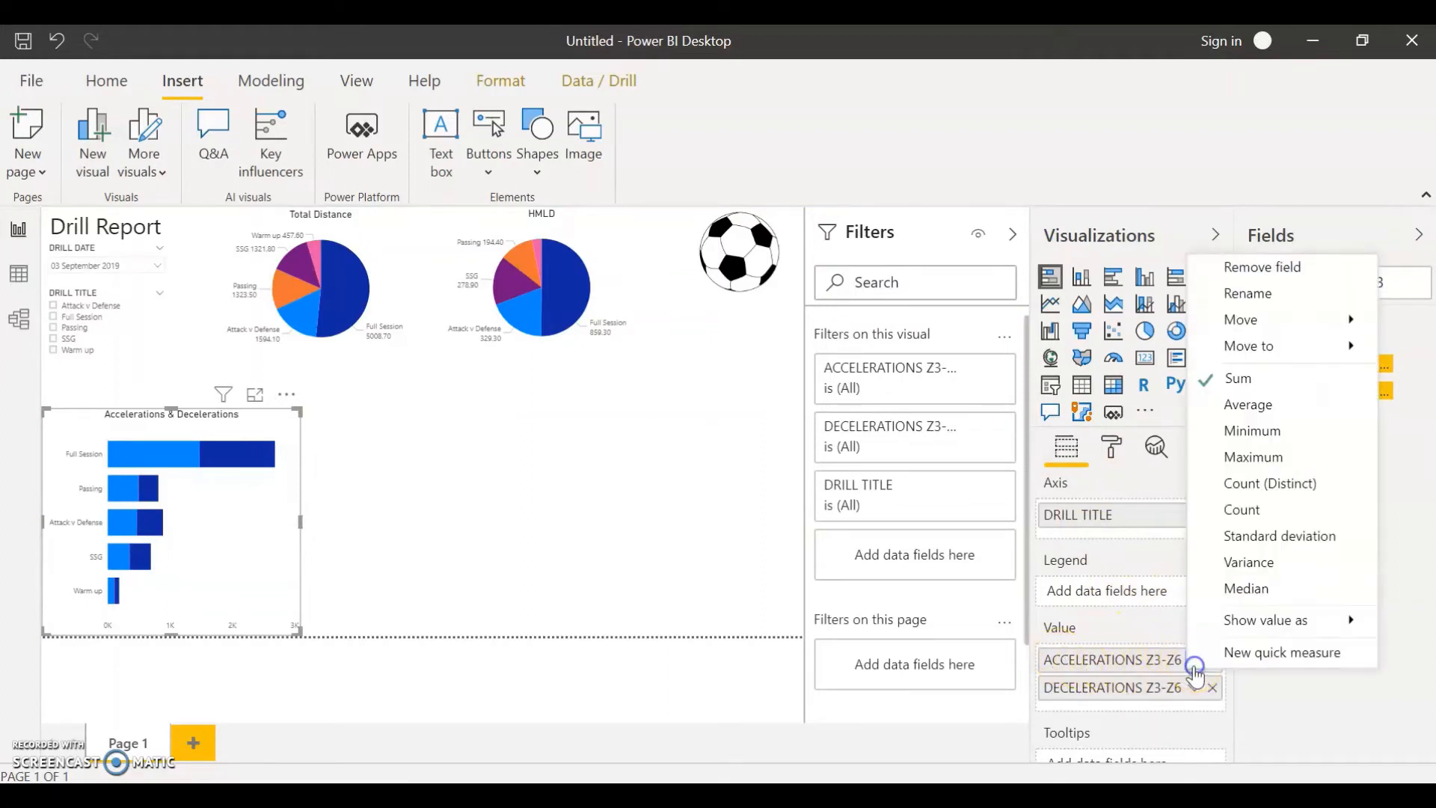
click(1308, 413)
click(1194, 687)
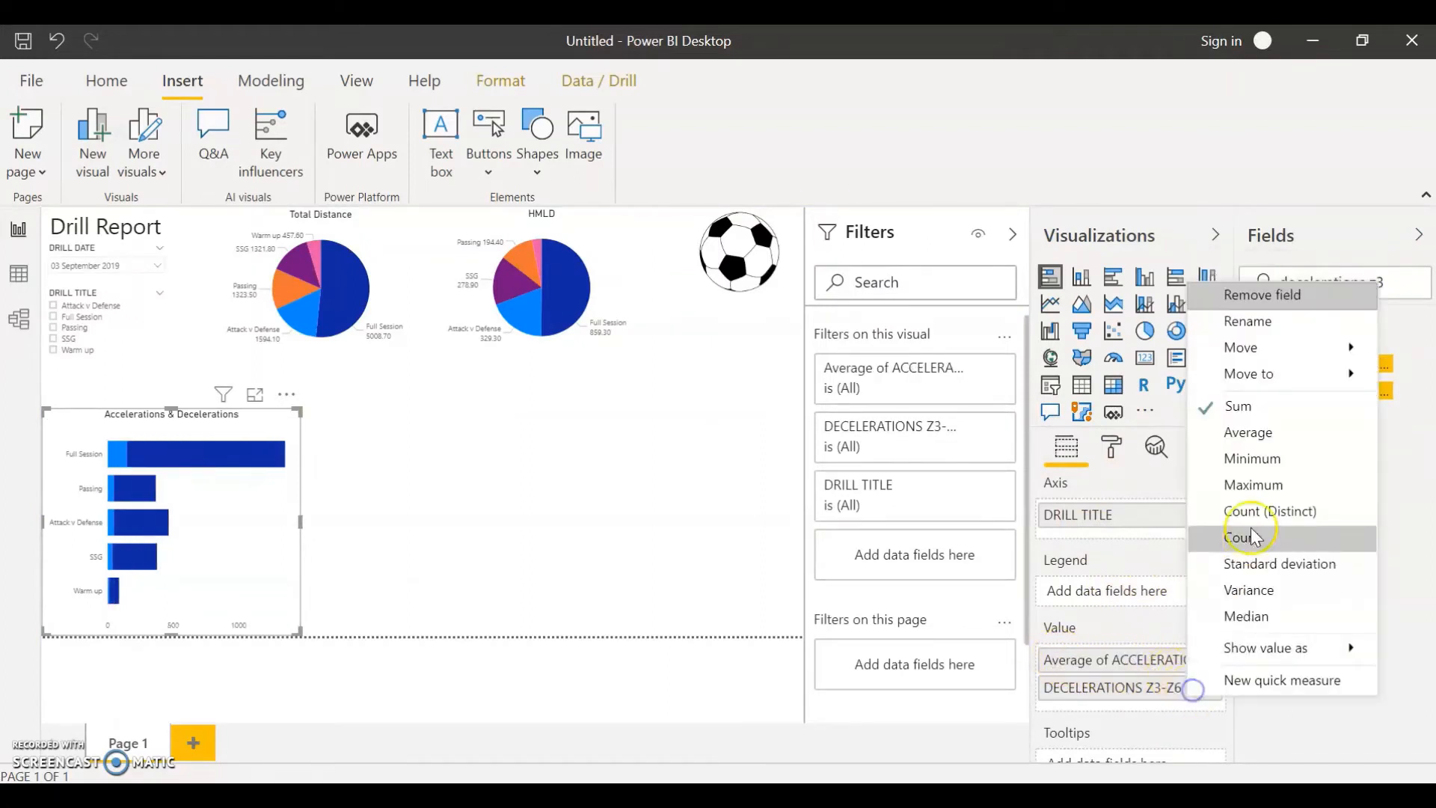
click(1252, 443)
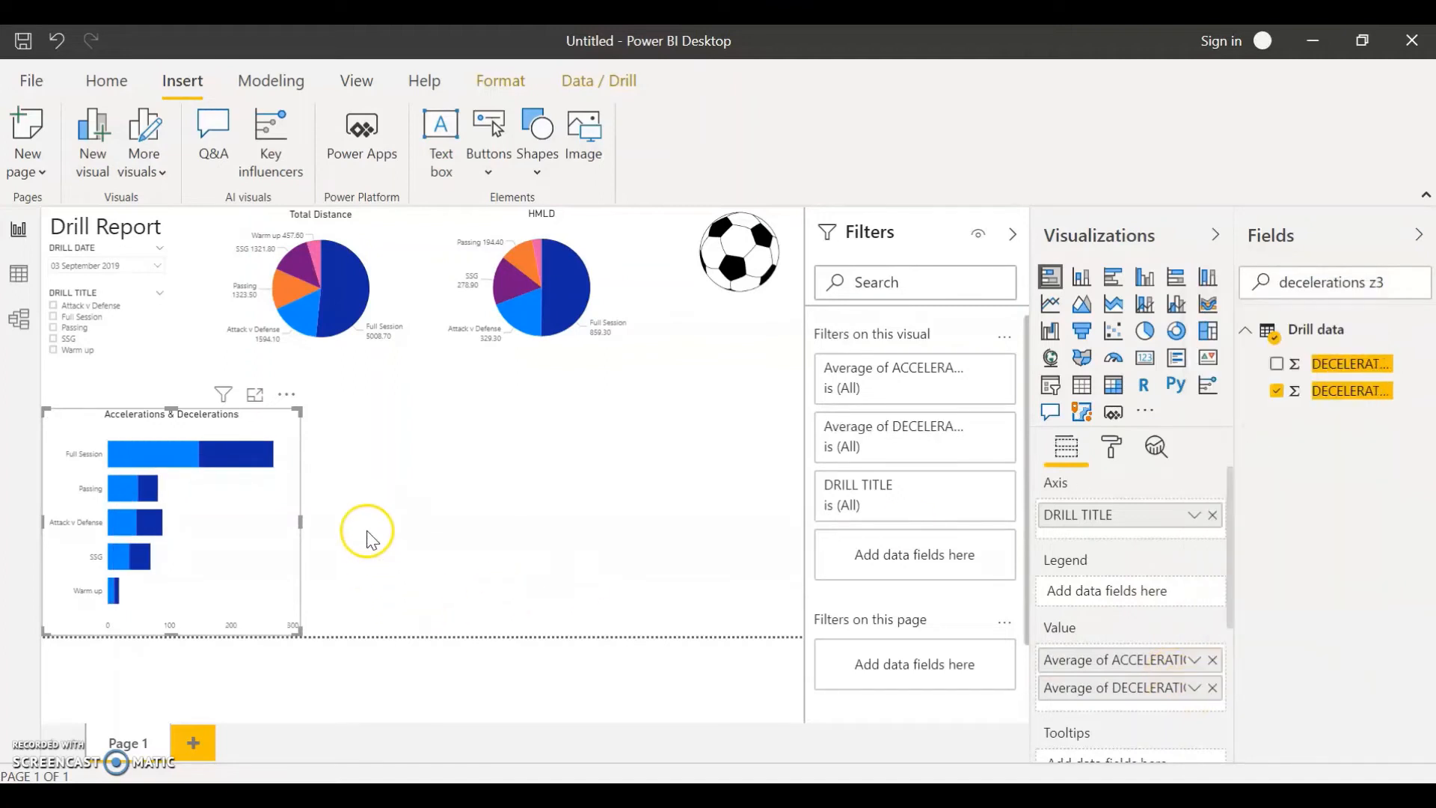
click(391, 491)
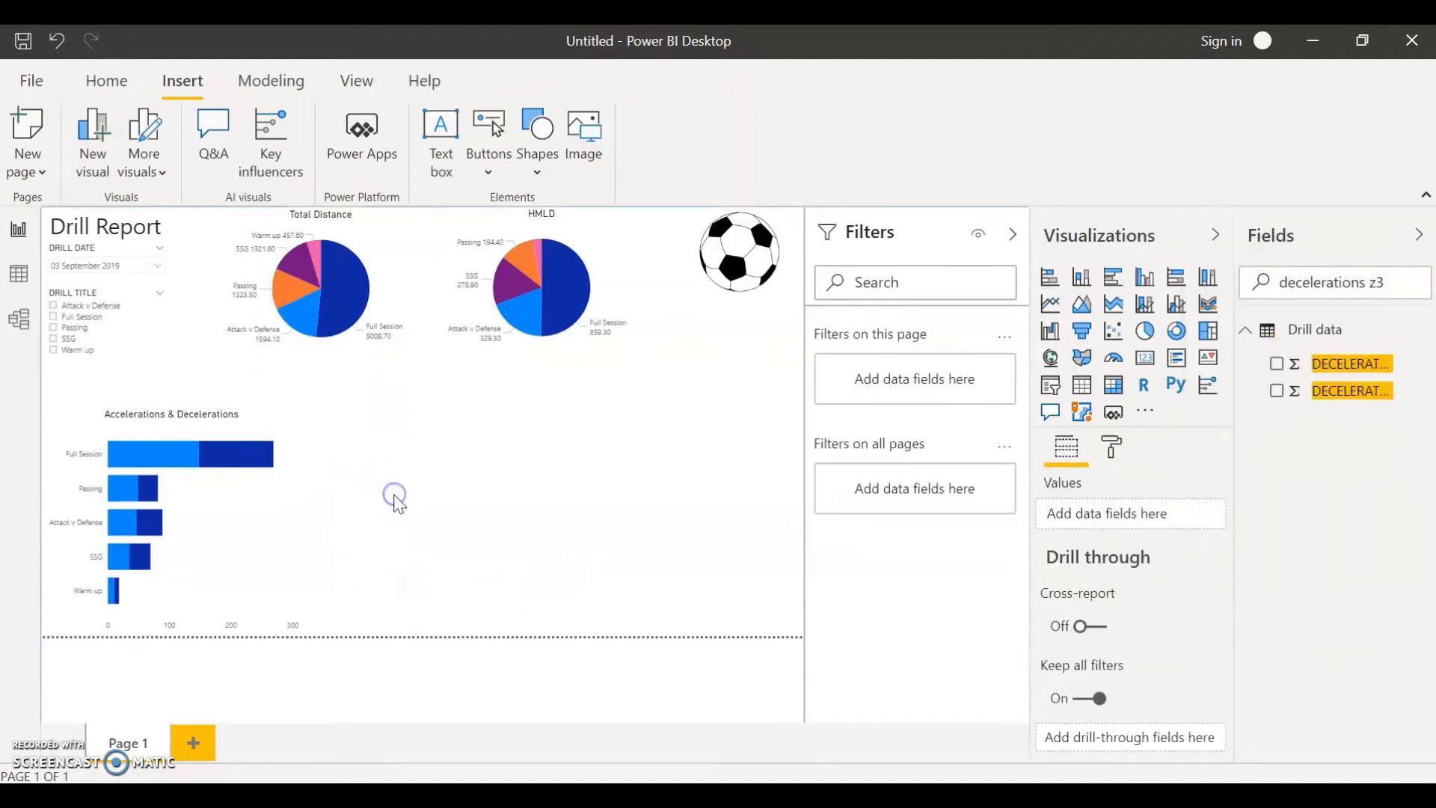
Turn on data labels for the Accelerations & Decelerations bar chart, with 0 decimal places
click(267, 423)
click(1113, 447)
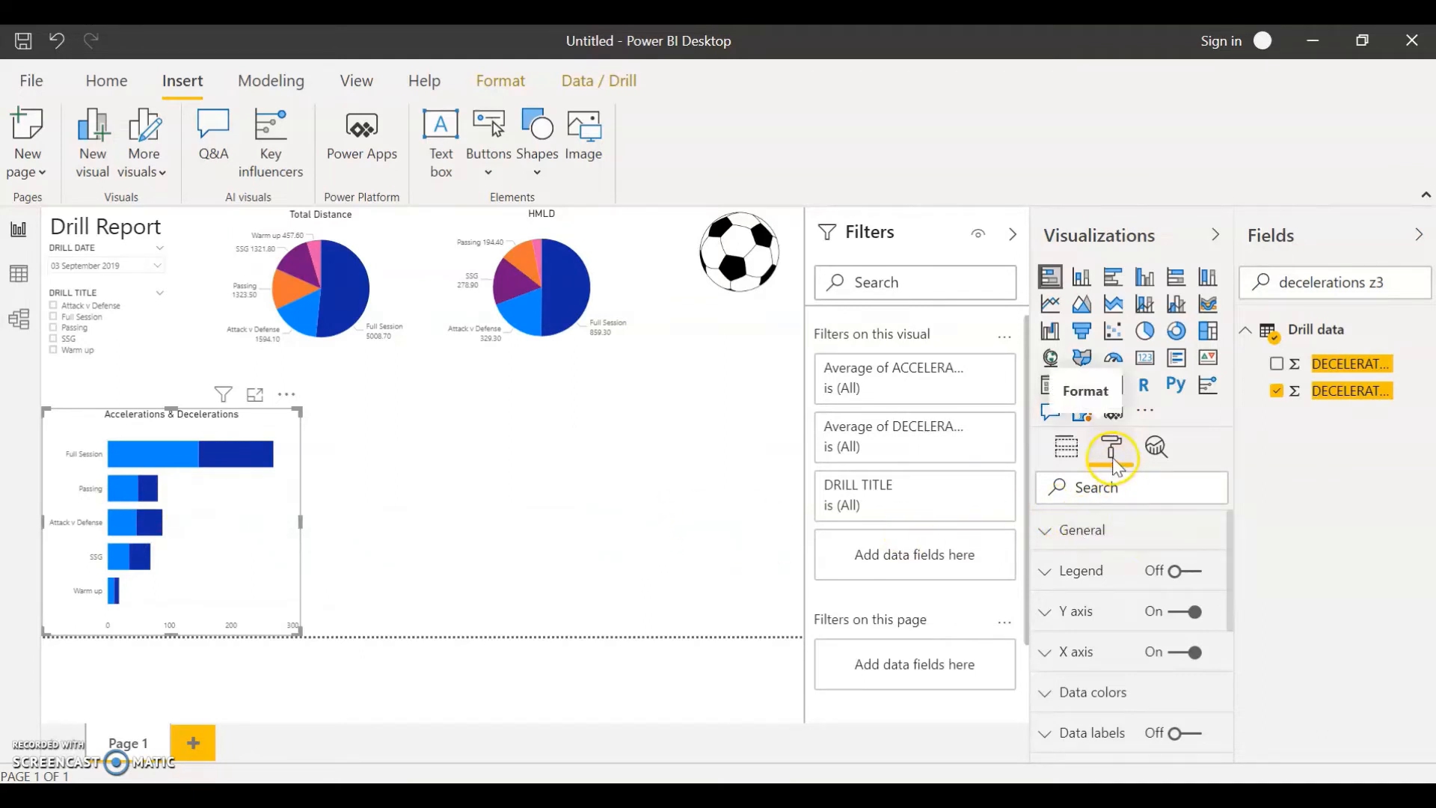
scroll(1097, 606, down, 3)
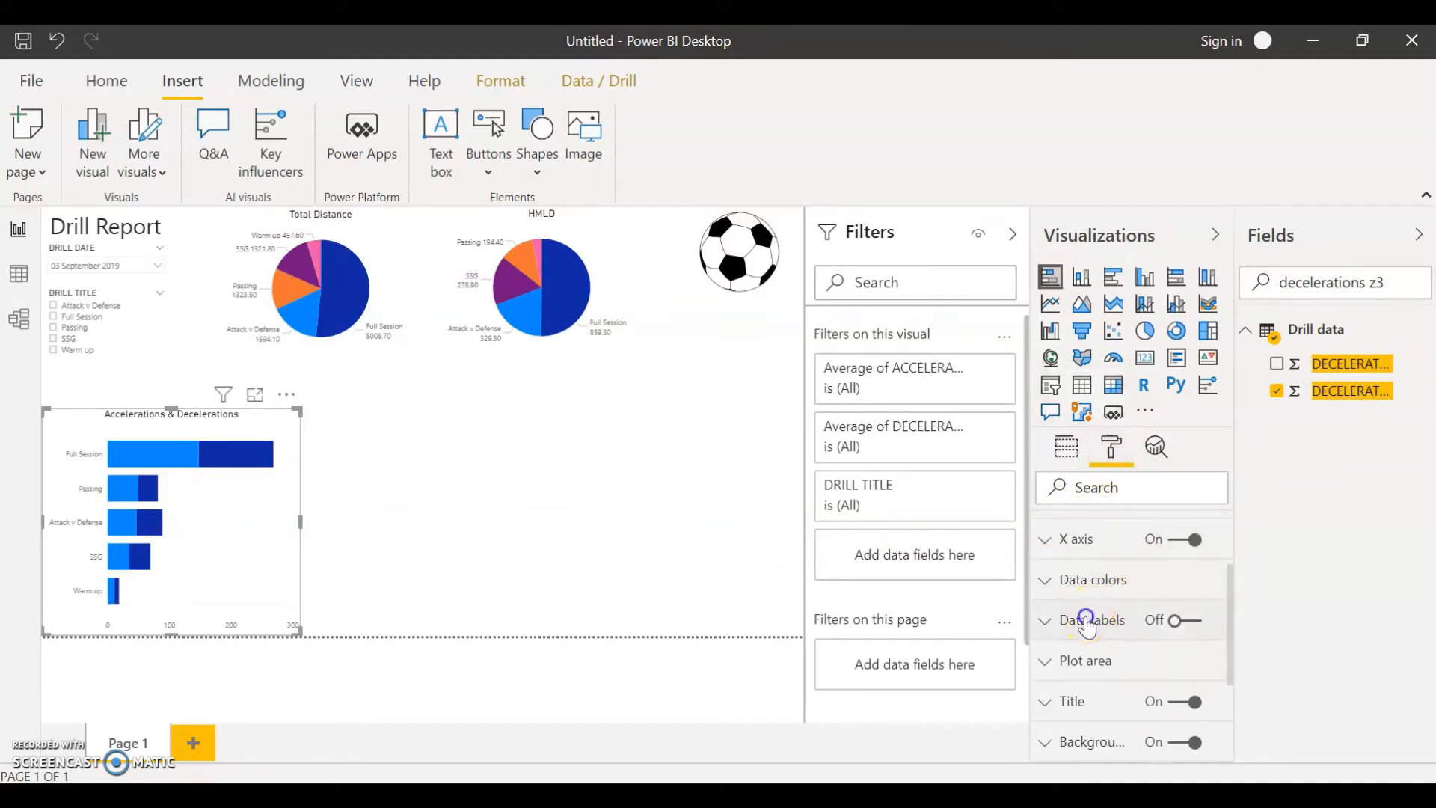
click(1086, 620)
click(1184, 623)
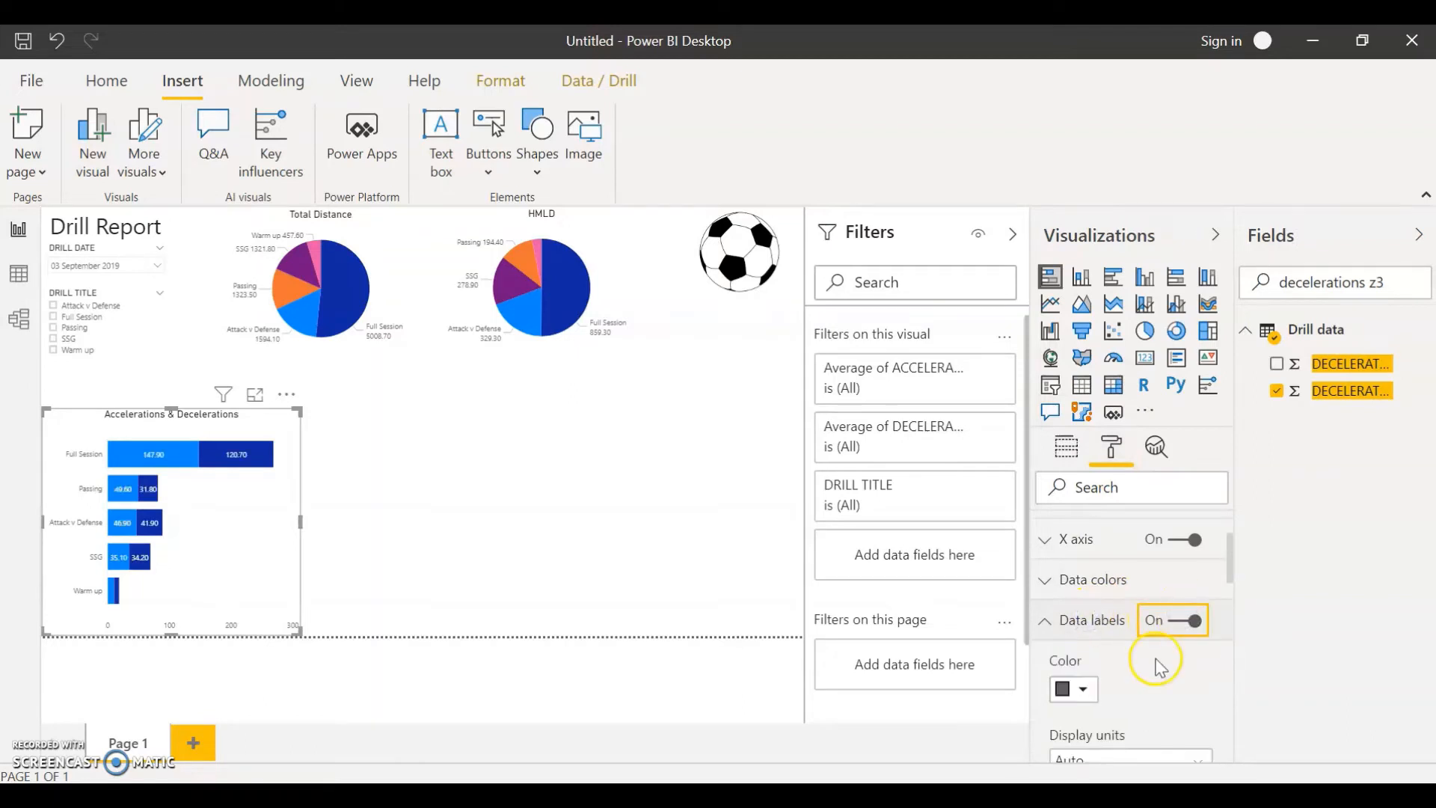
scroll(1160, 651, down, 3)
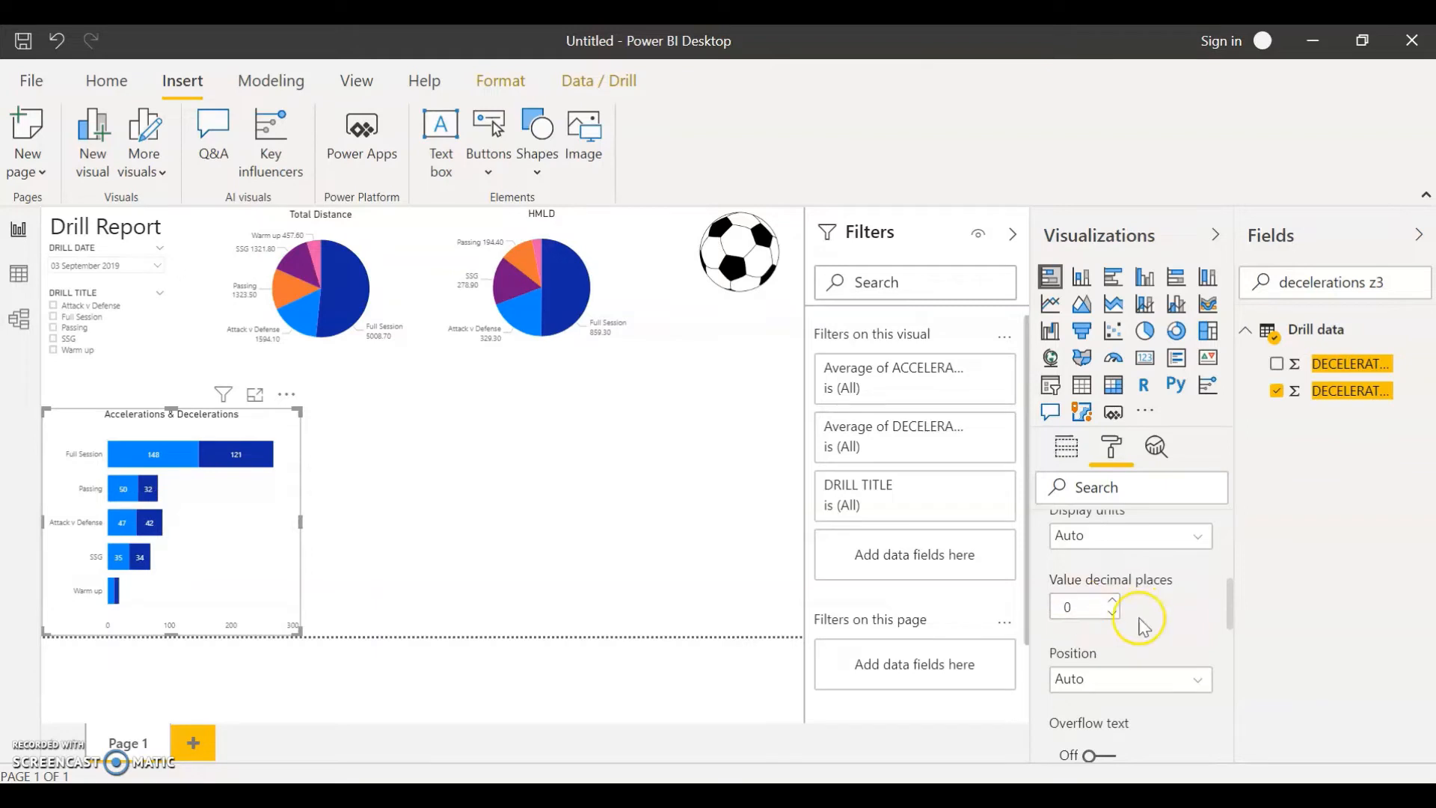
Set the text size of the bar chart's data labels to 15 pt
scroll(1165, 588, down, 2)
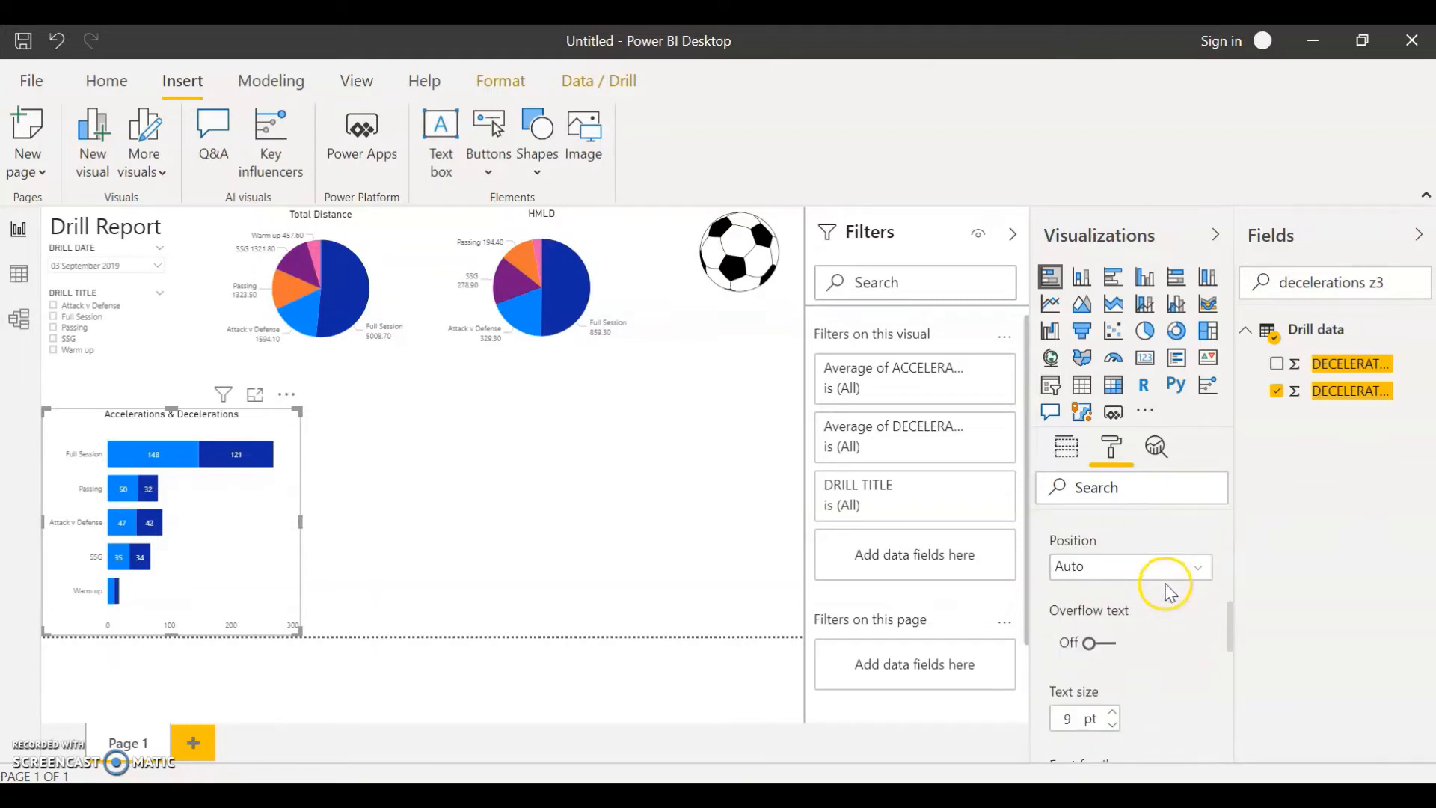
scroll(1163, 587, down, 2)
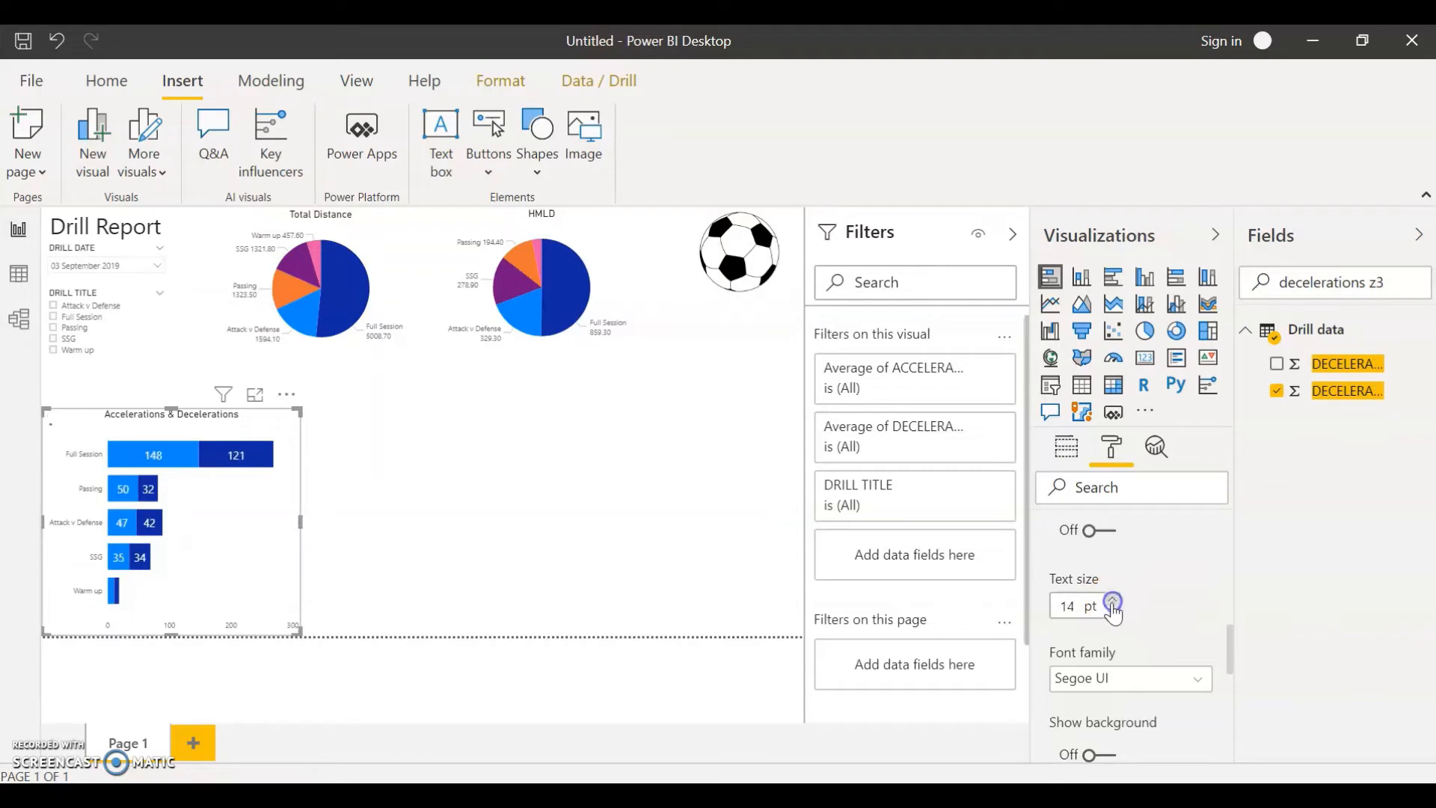
click(1112, 599)
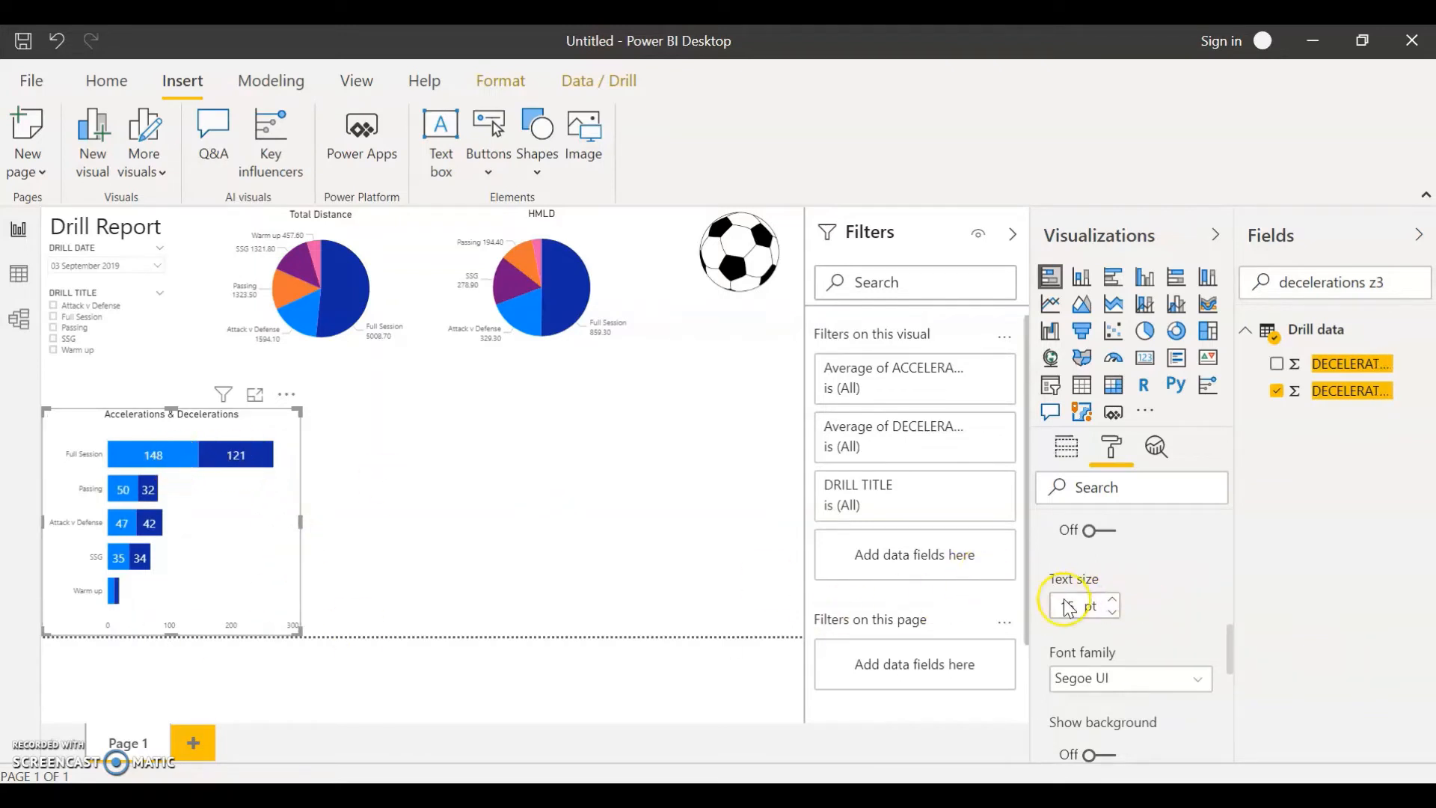
Try the Inside end and Inside center positions for the bar chart's data labels, and restore Auto
scroll(1109, 625, up, 2)
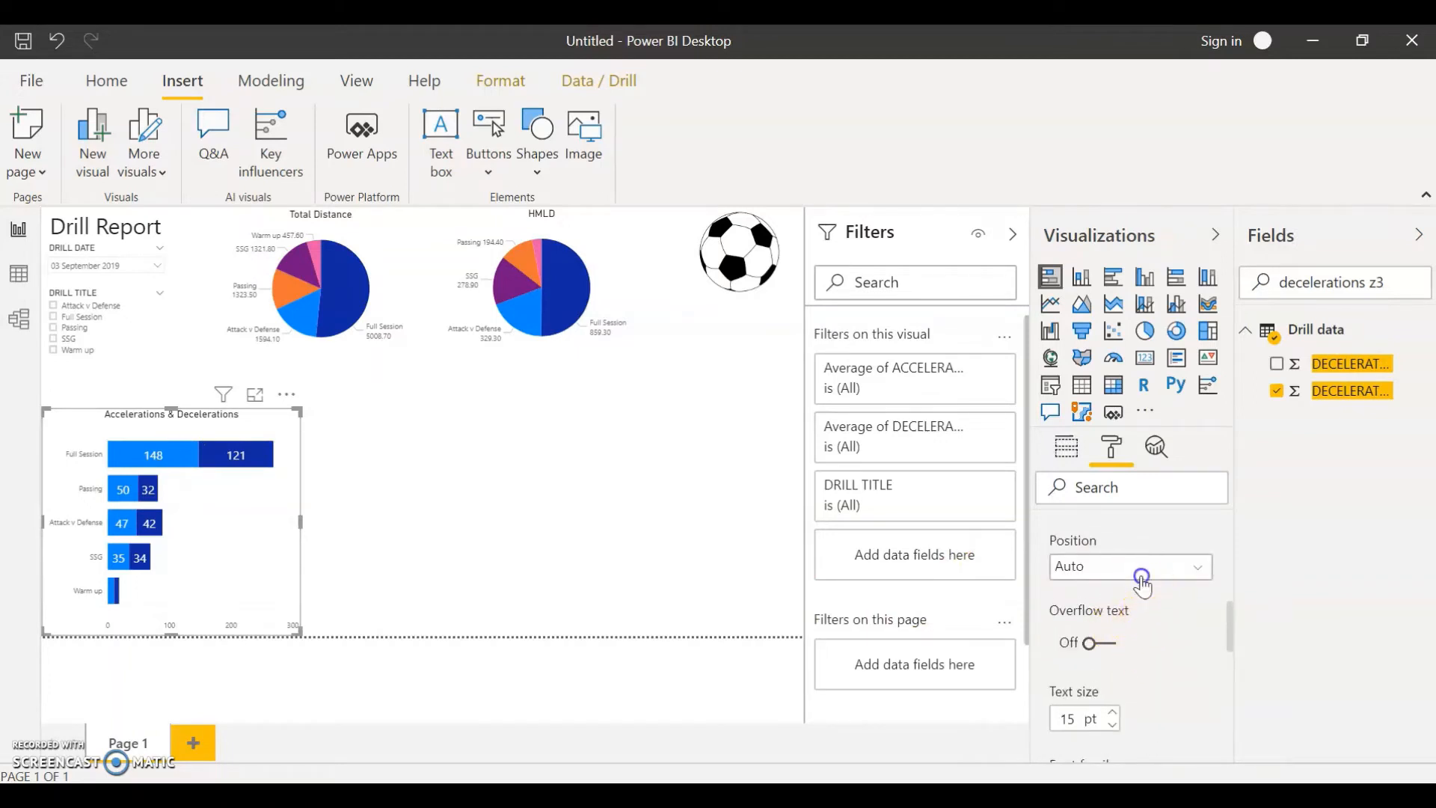
click(1142, 573)
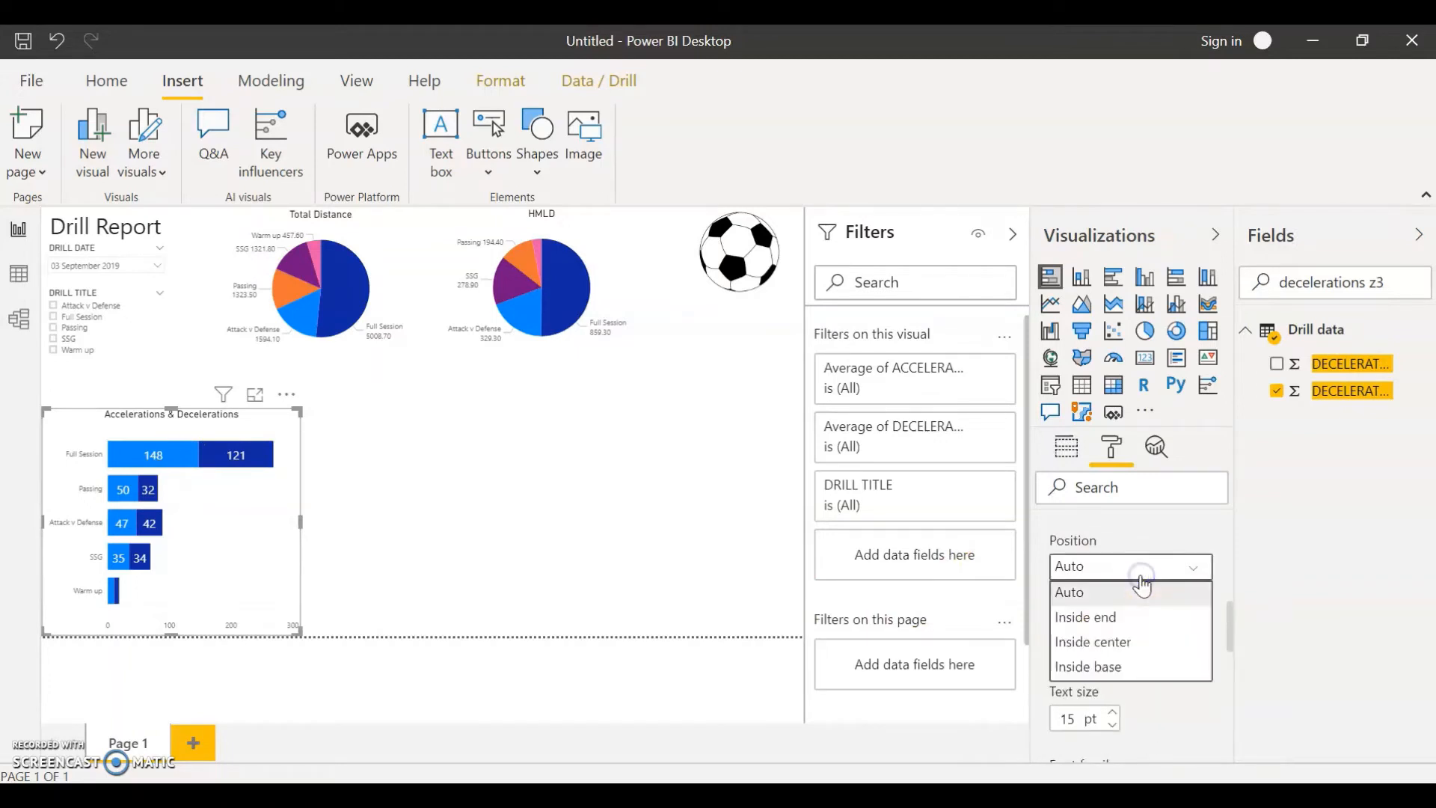
click(1114, 617)
click(1100, 564)
click(1138, 641)
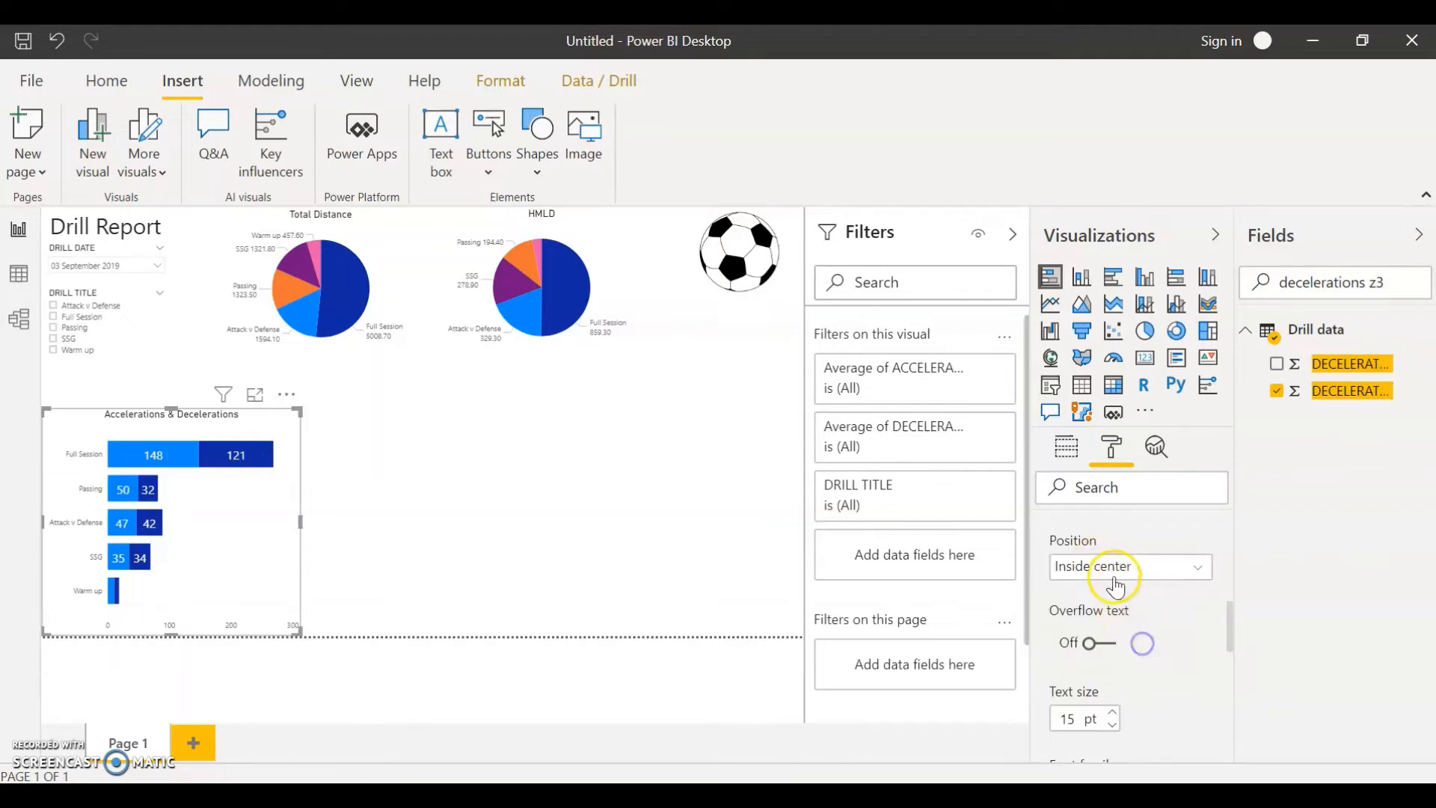
click(1112, 569)
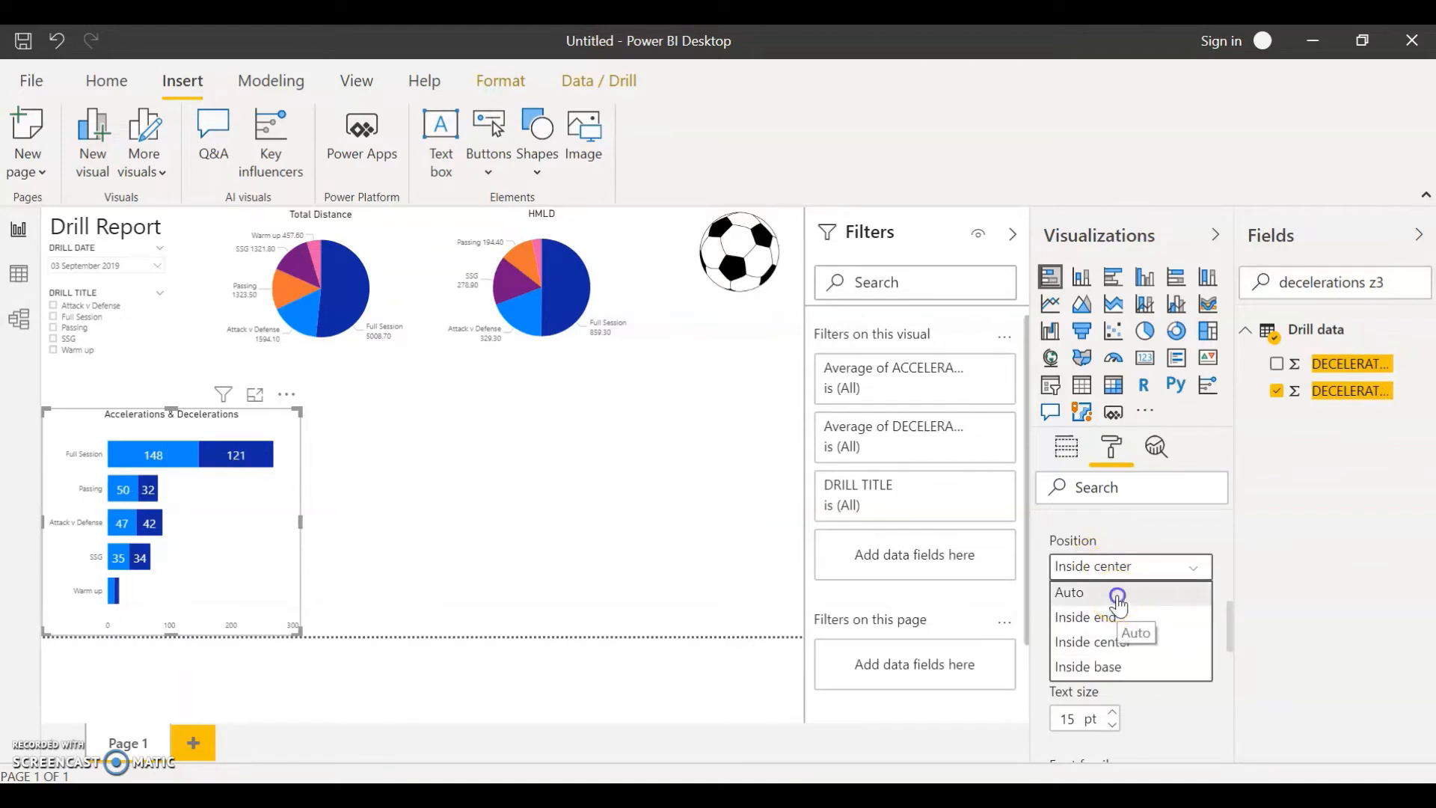
click(1118, 603)
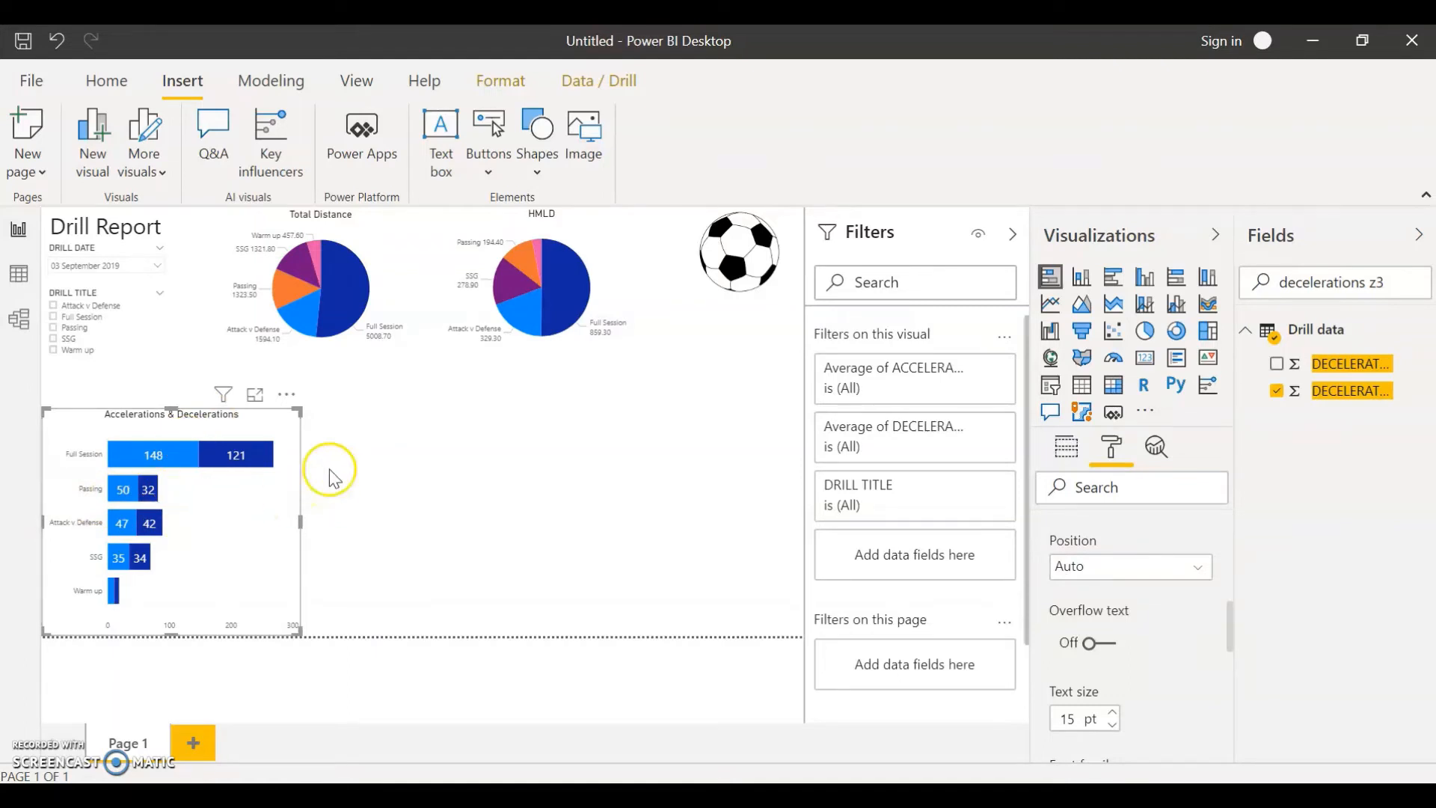
Filter the report with the DRILL TITLE slicer to Attack v Defense, Passing, SSG and Warm up, leaving out Full Session
click(415, 490)
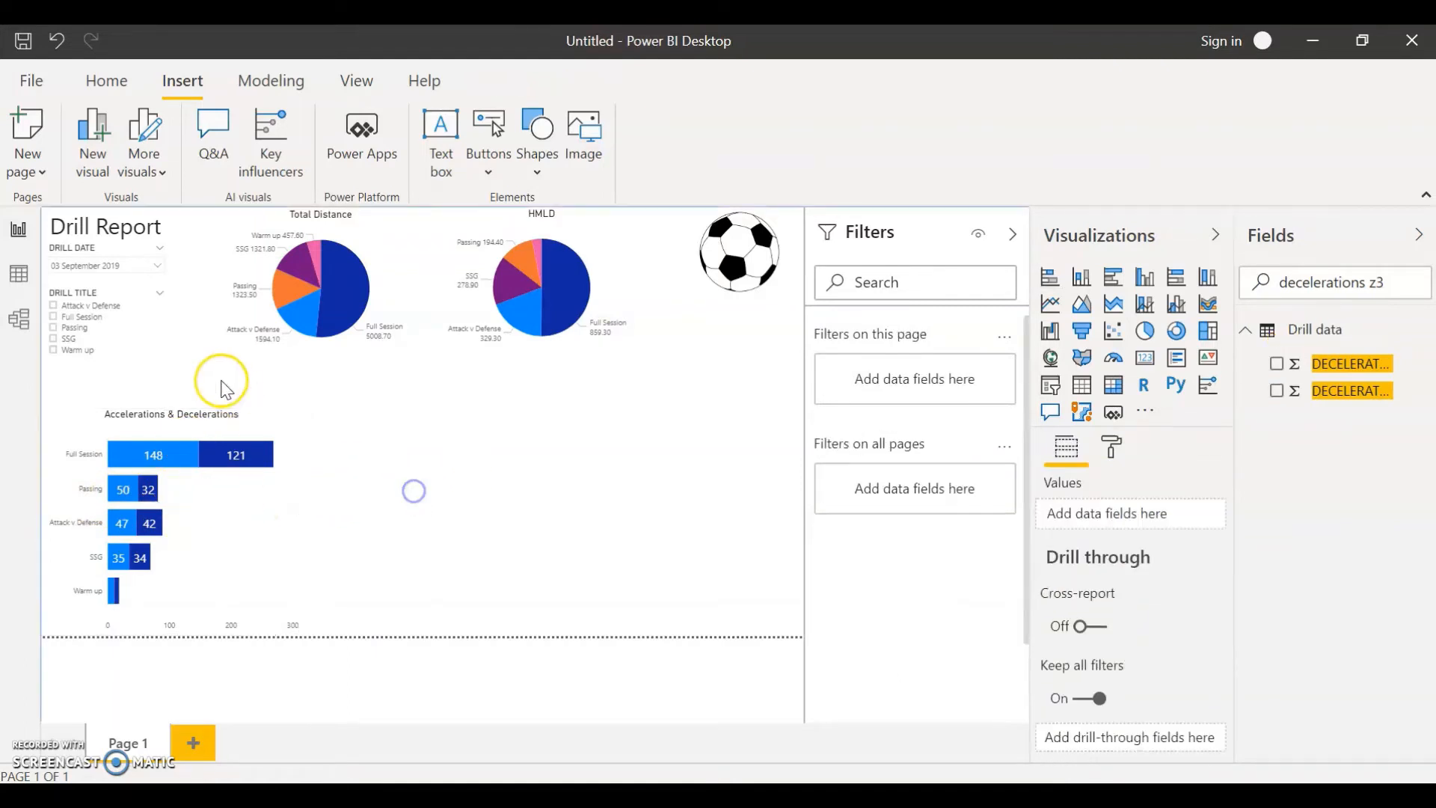
click(54, 307)
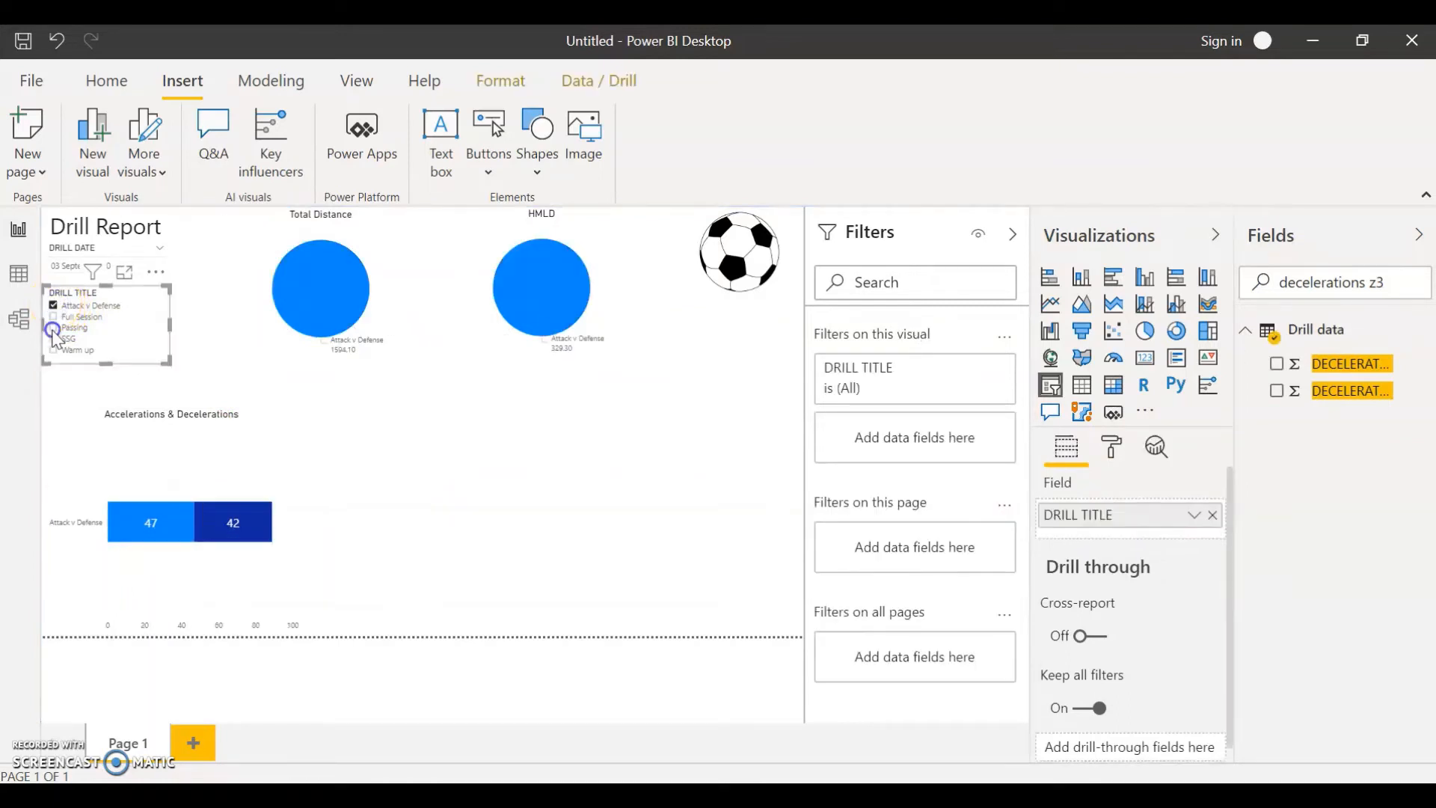
click(56, 328)
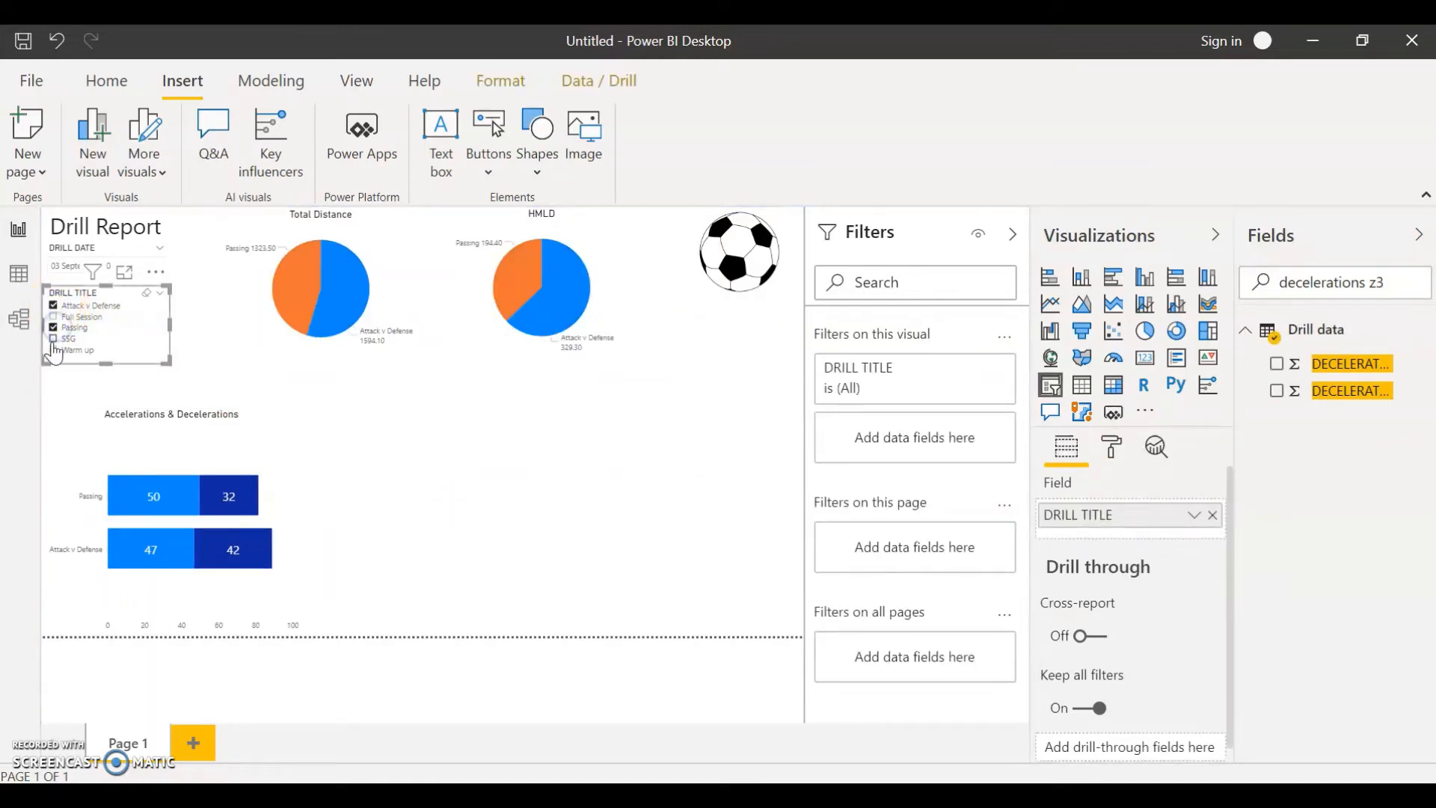
click(53, 350)
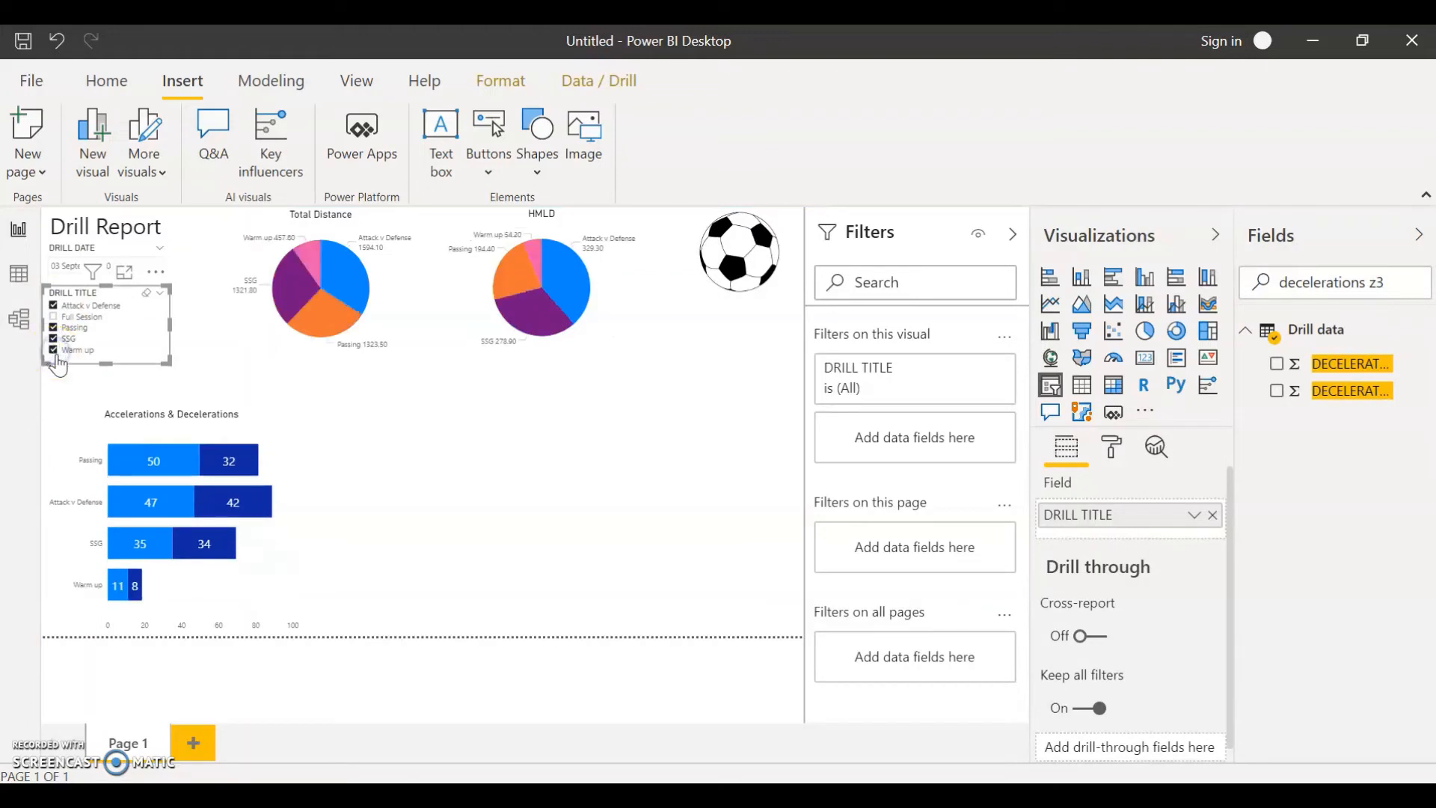
Add a clustered bar chart beside the Accelerations & Decelerations chart and widen it to about the width of that chart
click(516, 510)
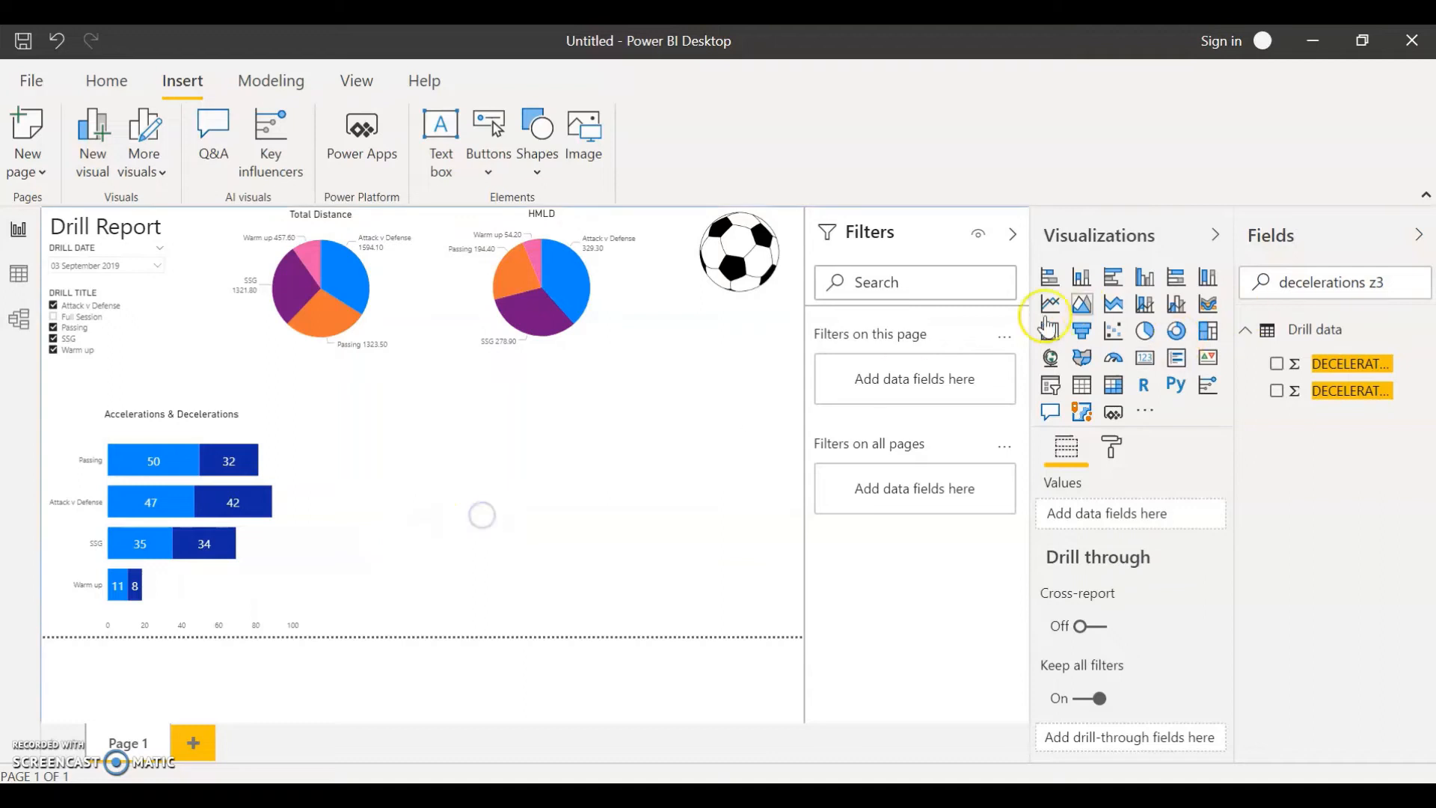
click(1114, 283)
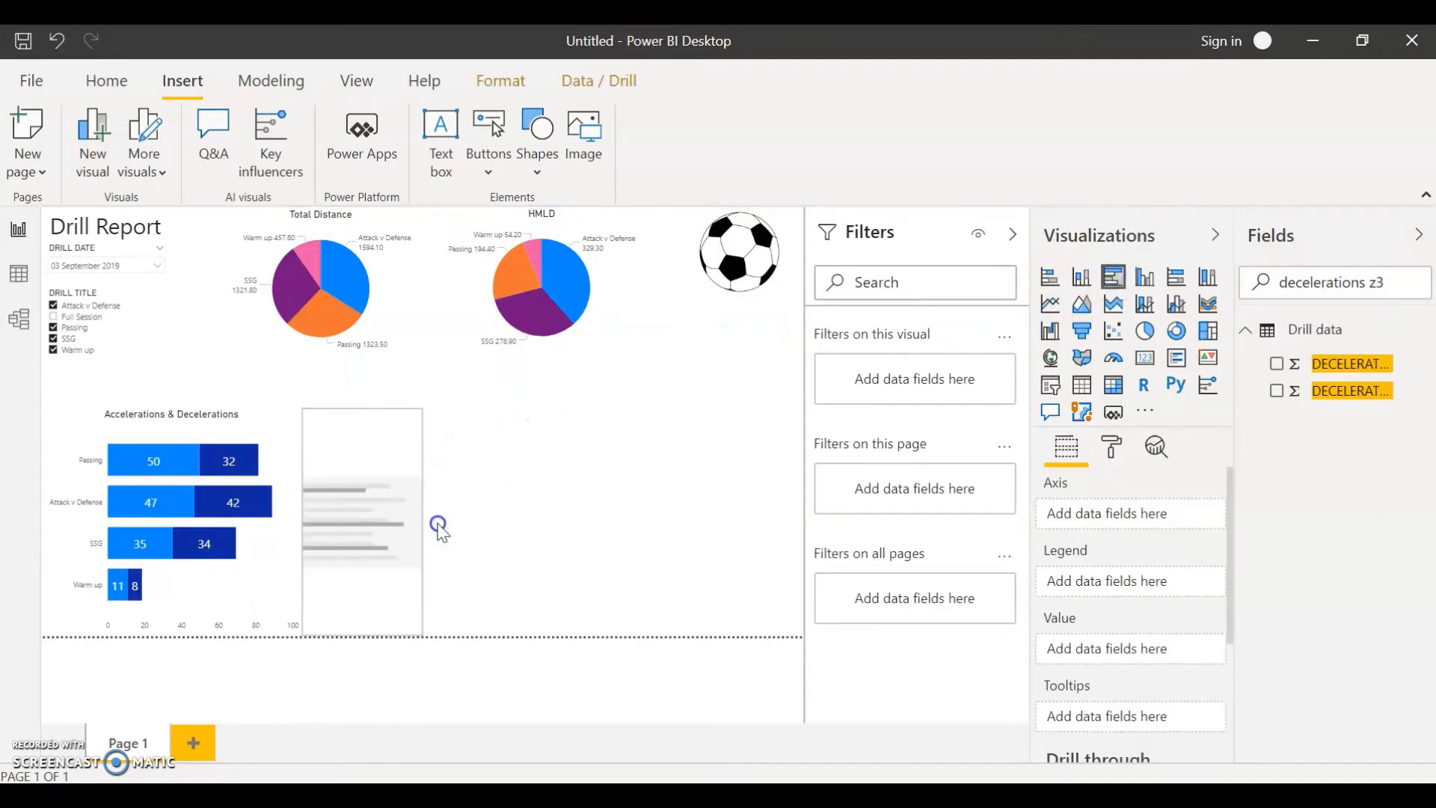
drag(438, 523, 530, 522)
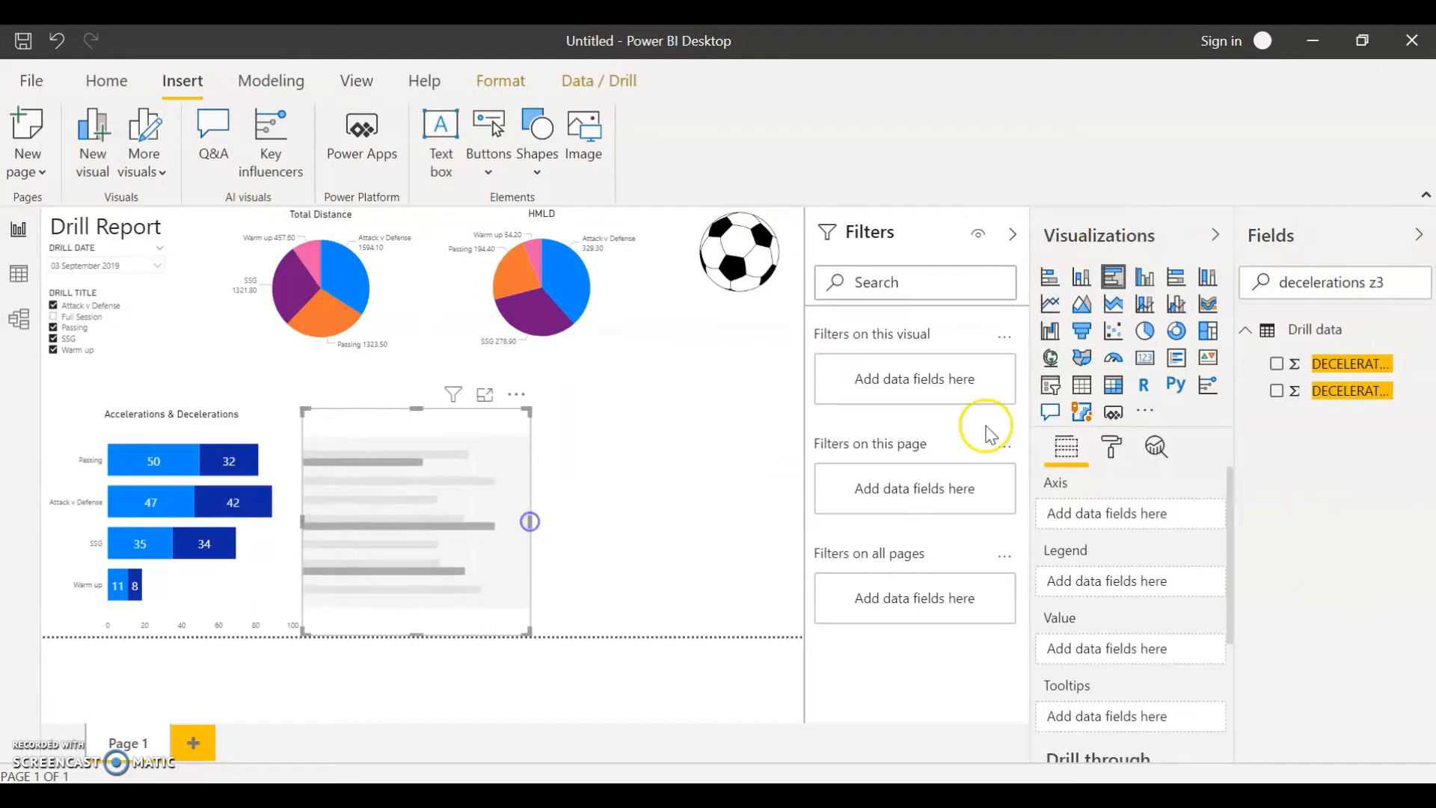
Find the DRILL TITLE field and use it as the axis of the new clustered bar chart
click(1394, 282)
key(ctrl+a)
text(d)
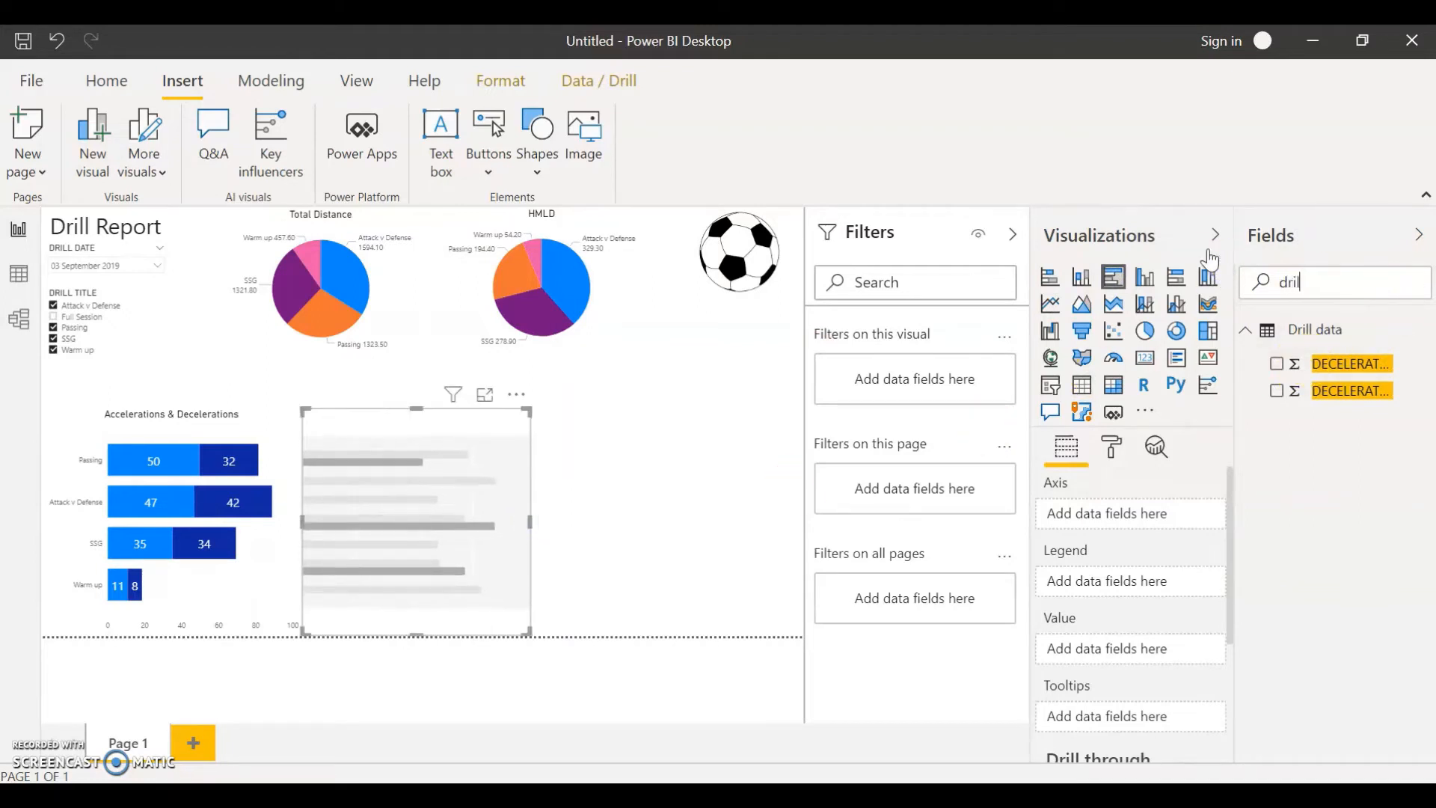
text(rill title)
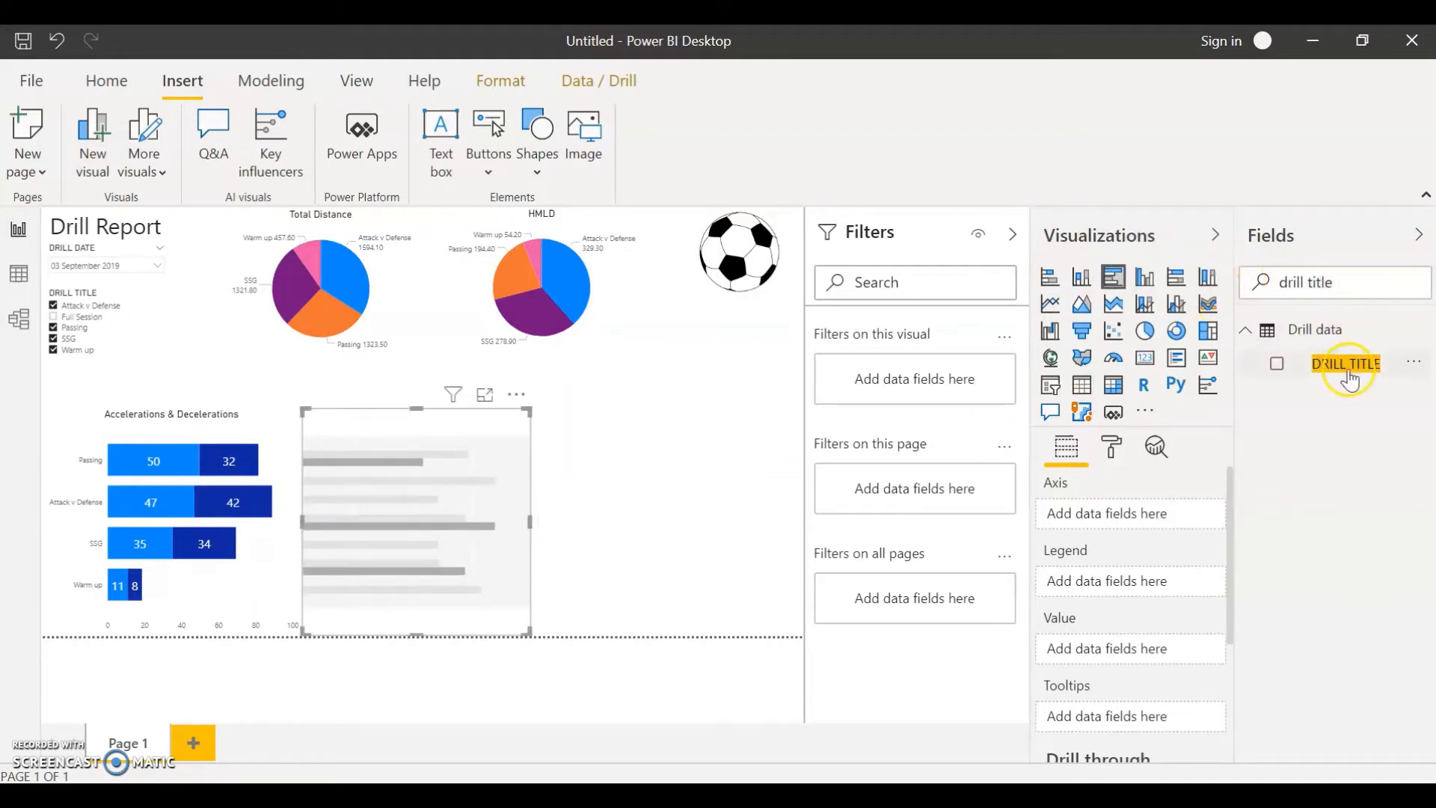
drag(1342, 370, 1156, 523)
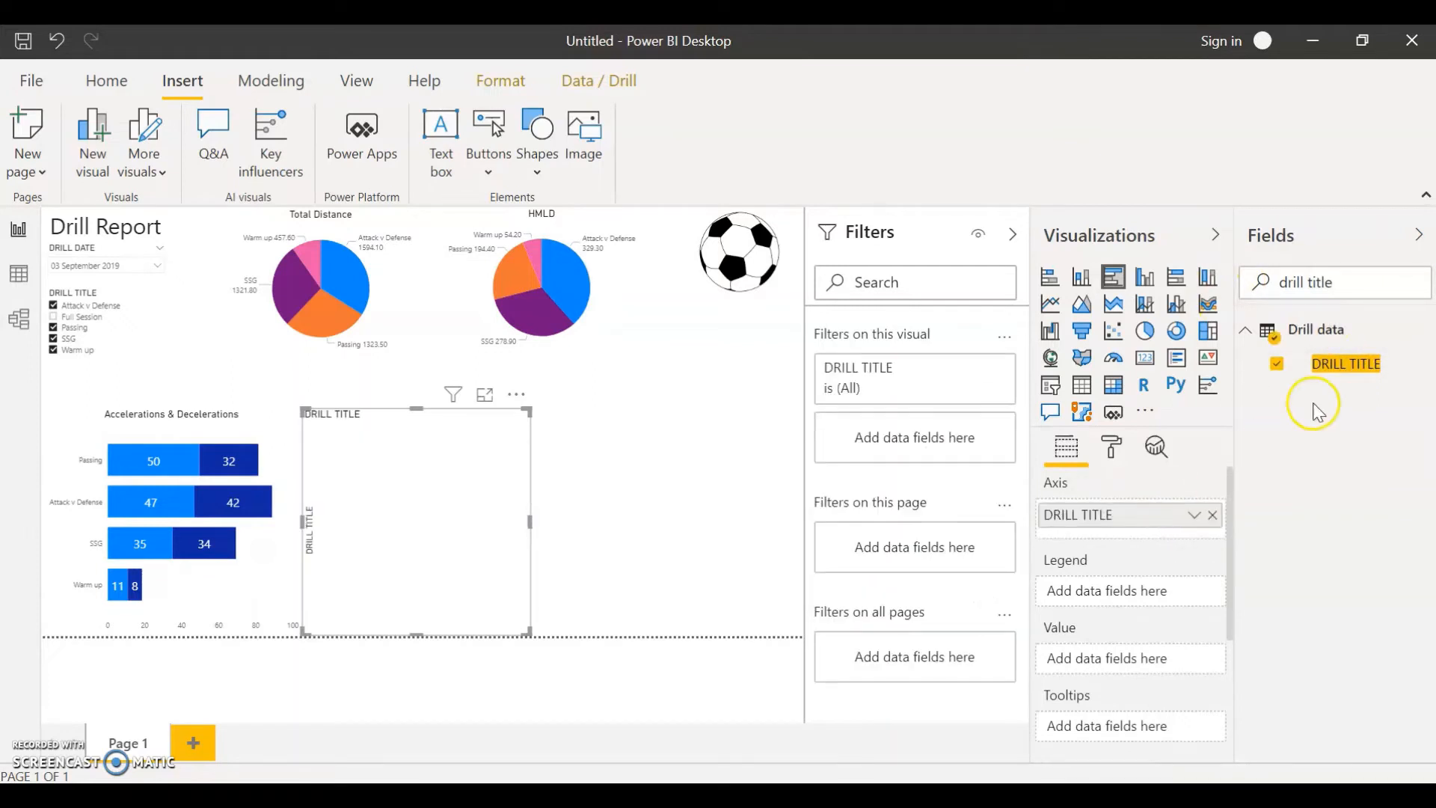
Add the HIGH SPEED RUNNING (ABSOLUTE) and SPRINTS fields as values of the clustered bar chart
click(1262, 269)
key(ctrl+a)
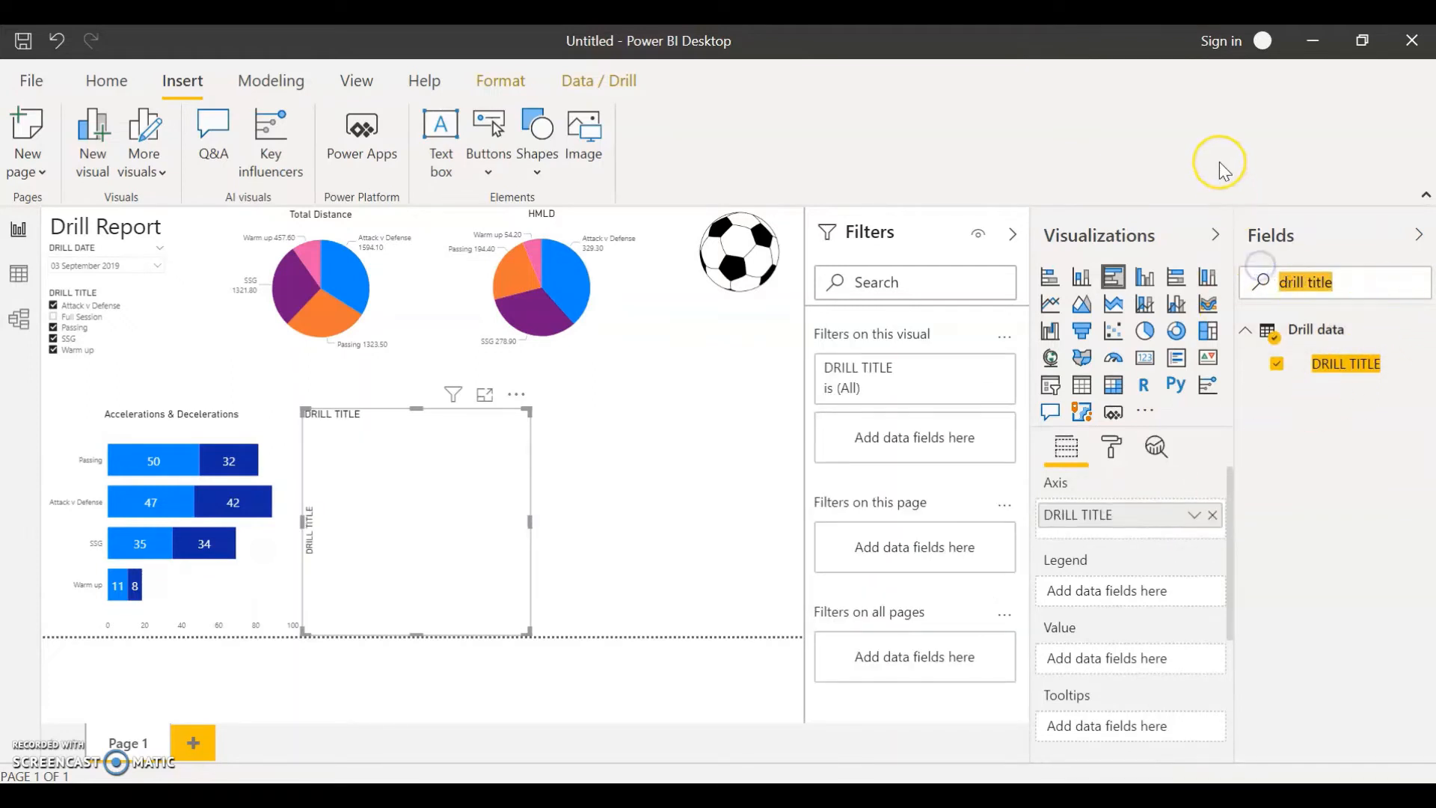
text(peed r)
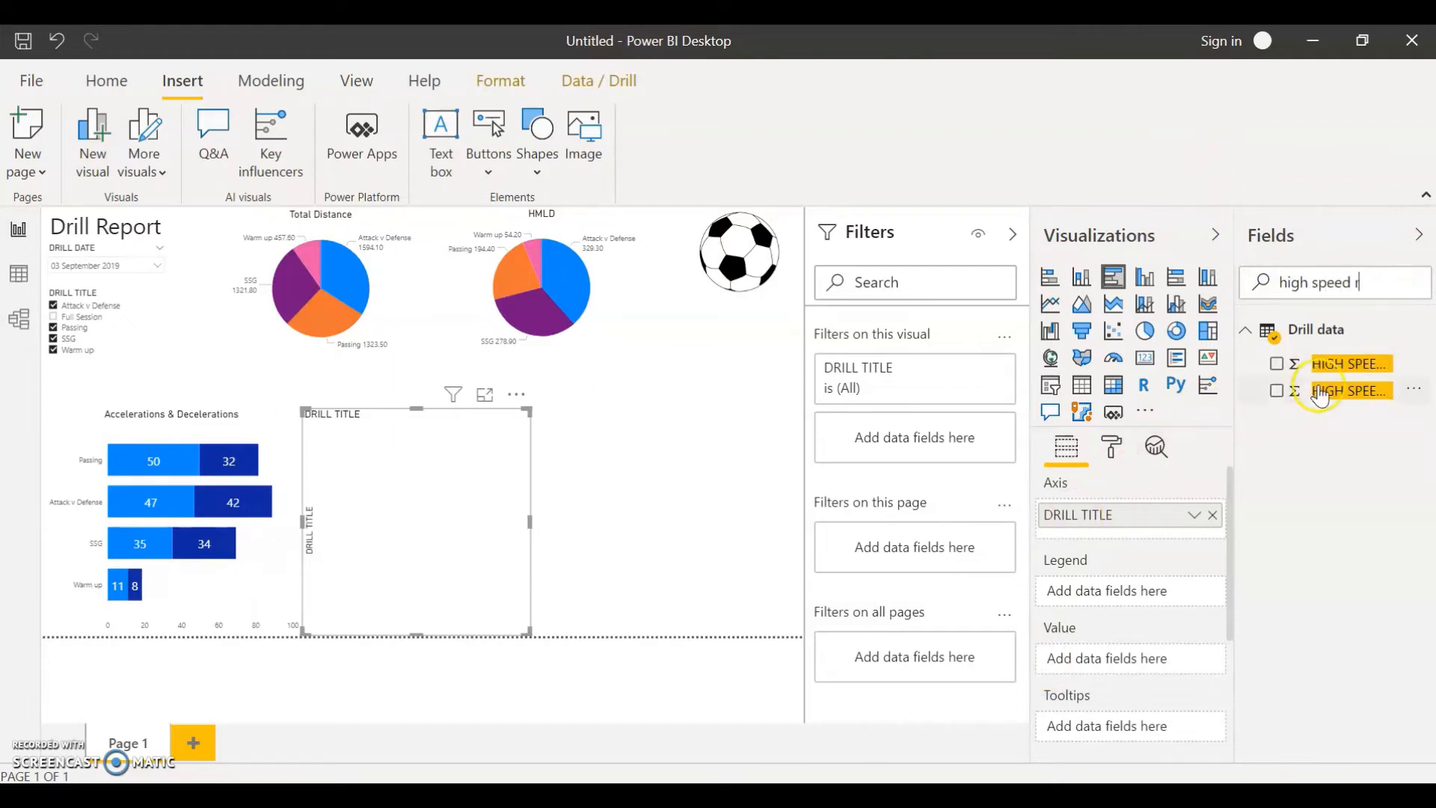
drag(1340, 366, 1161, 666)
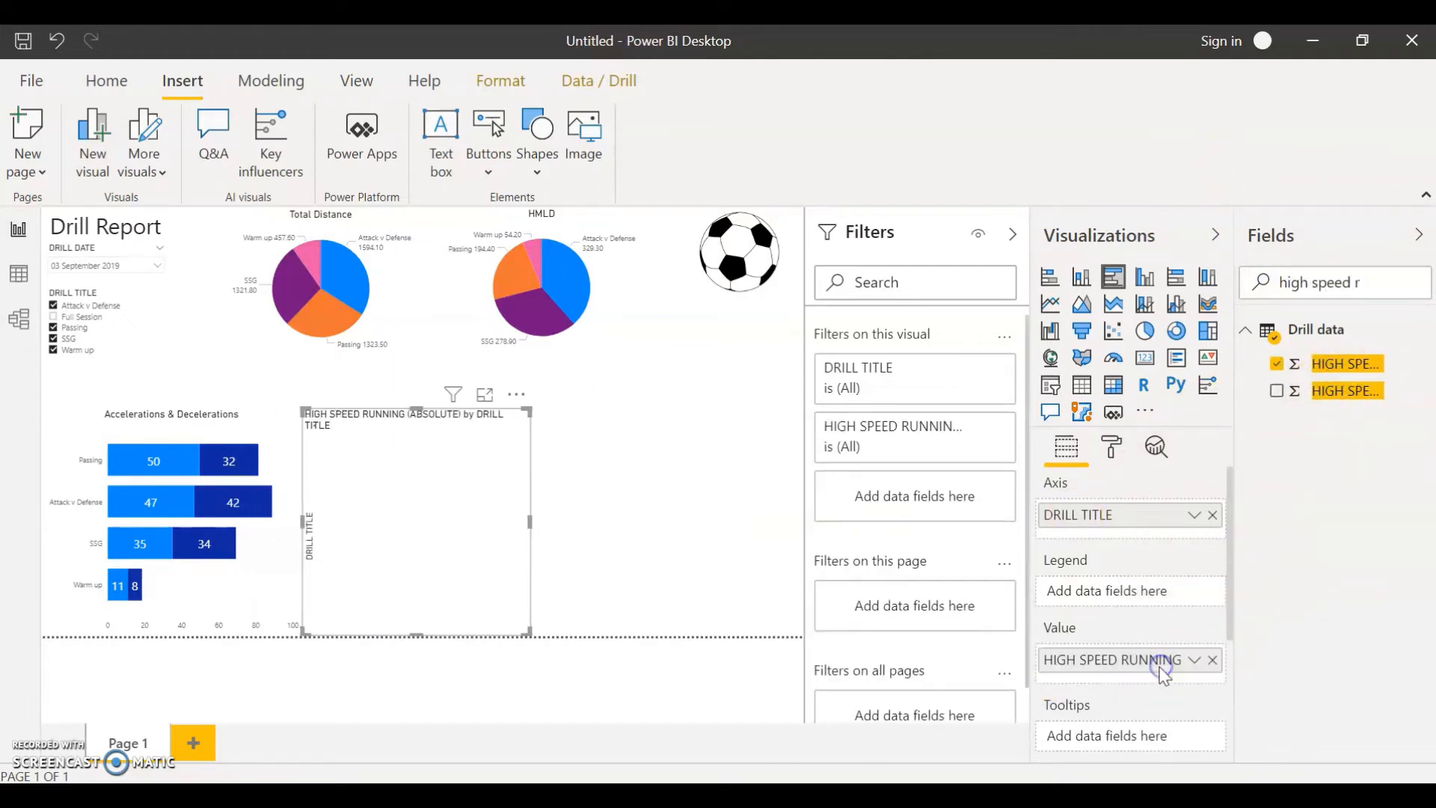
drag(1368, 282, 1279, 287)
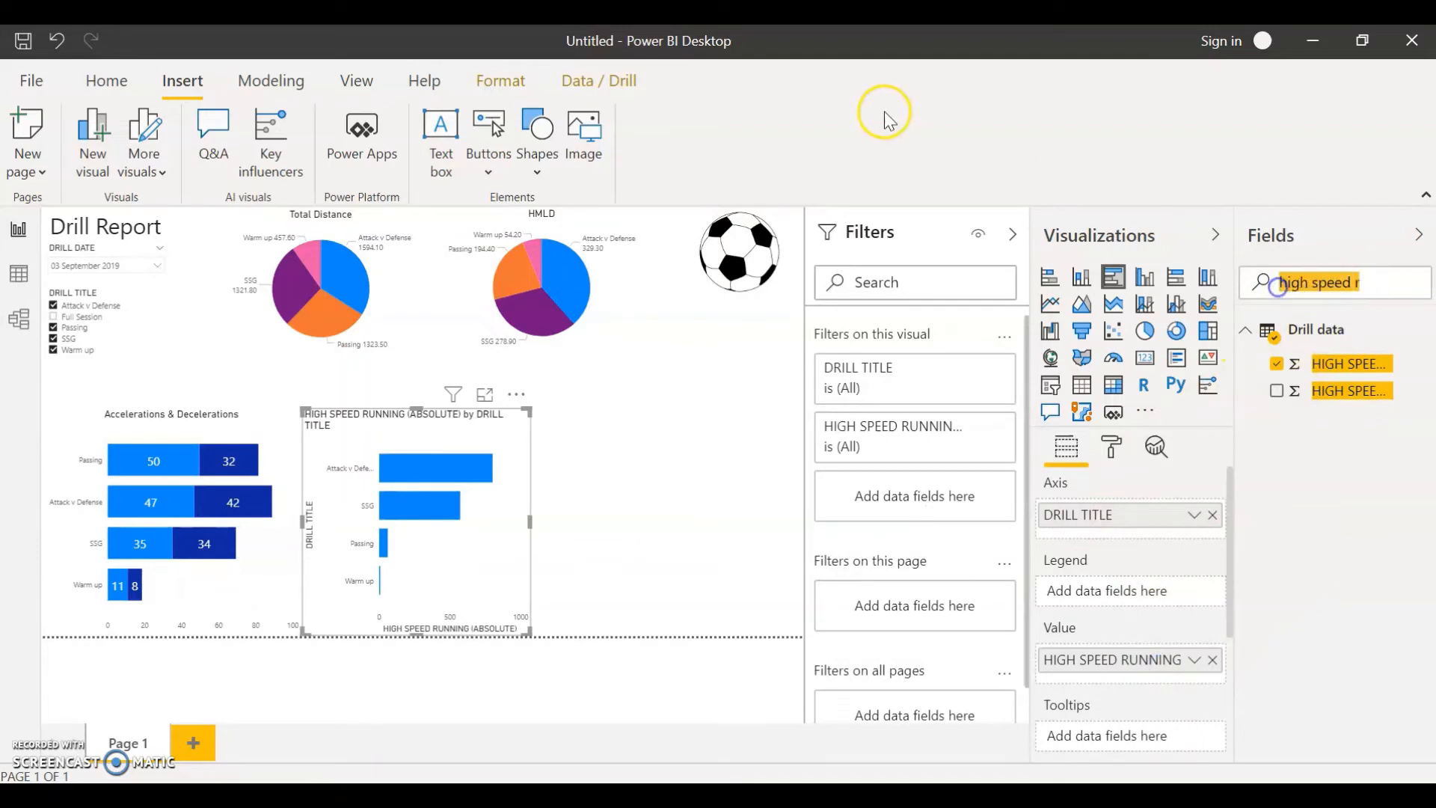
text(sprints)
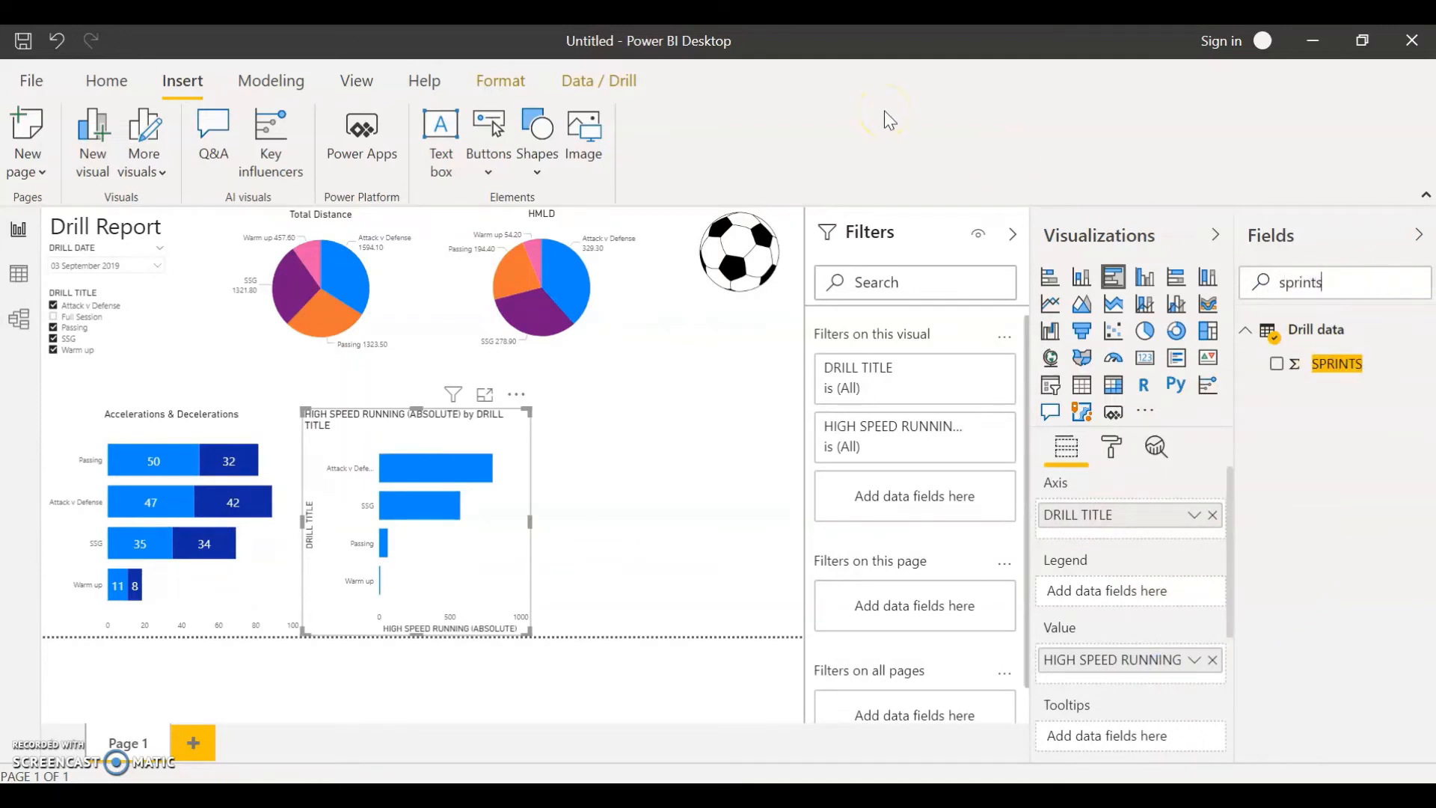
drag(1335, 364, 1133, 675)
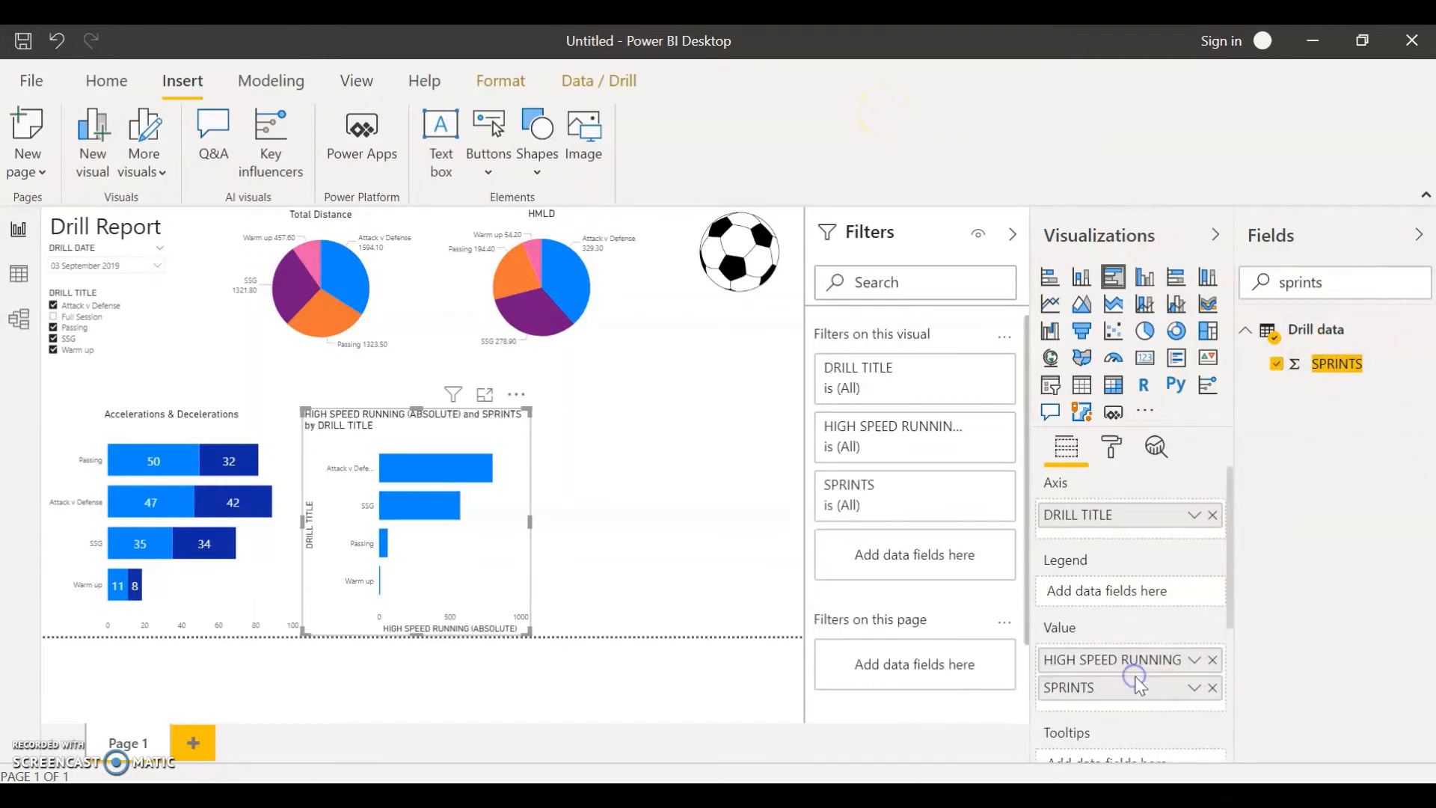
Summarize both the HIGH SPEED RUNNING (ABSOLUTE) and SPRINTS values of the clustered bar chart by Average
click(1196, 664)
click(1248, 404)
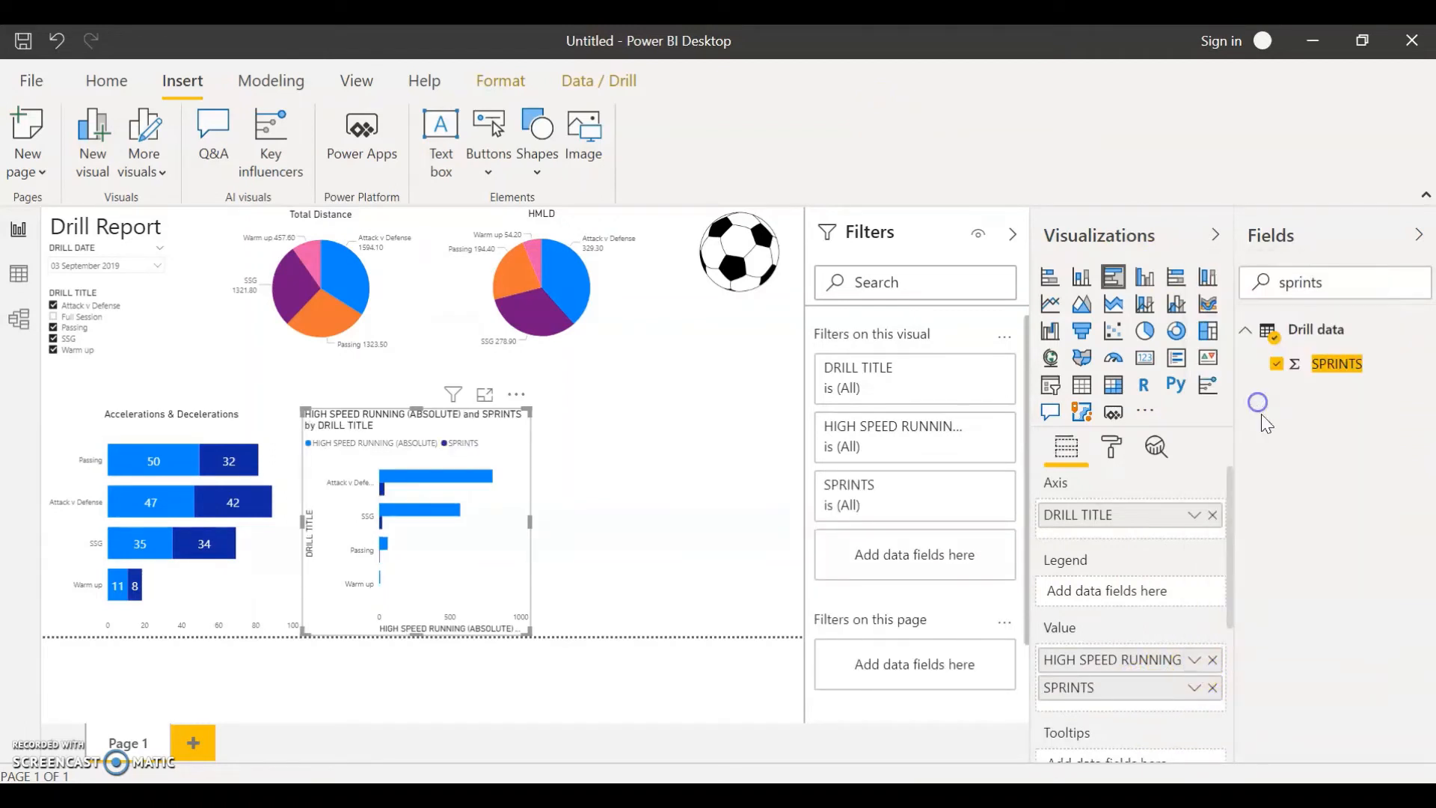
click(1197, 690)
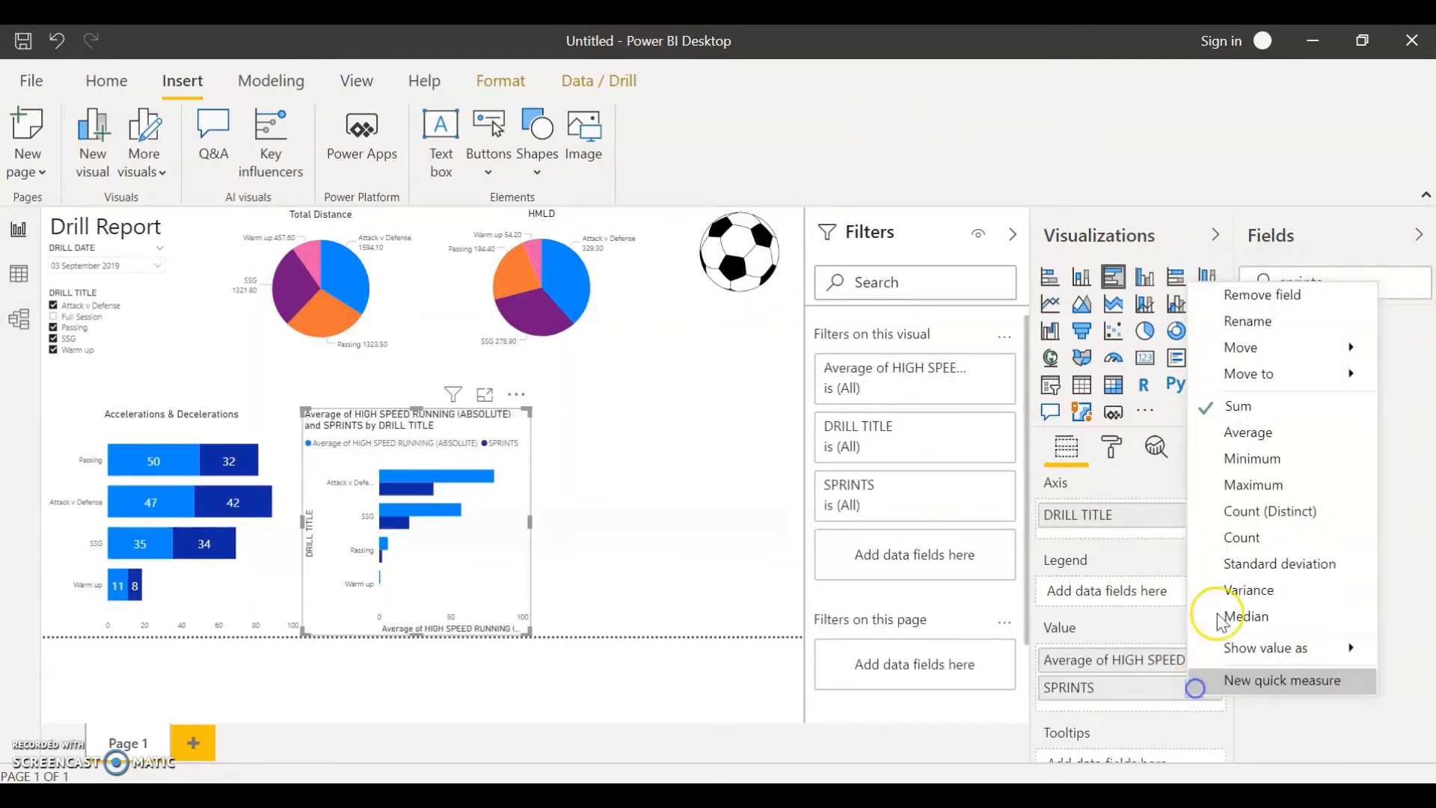
click(1248, 433)
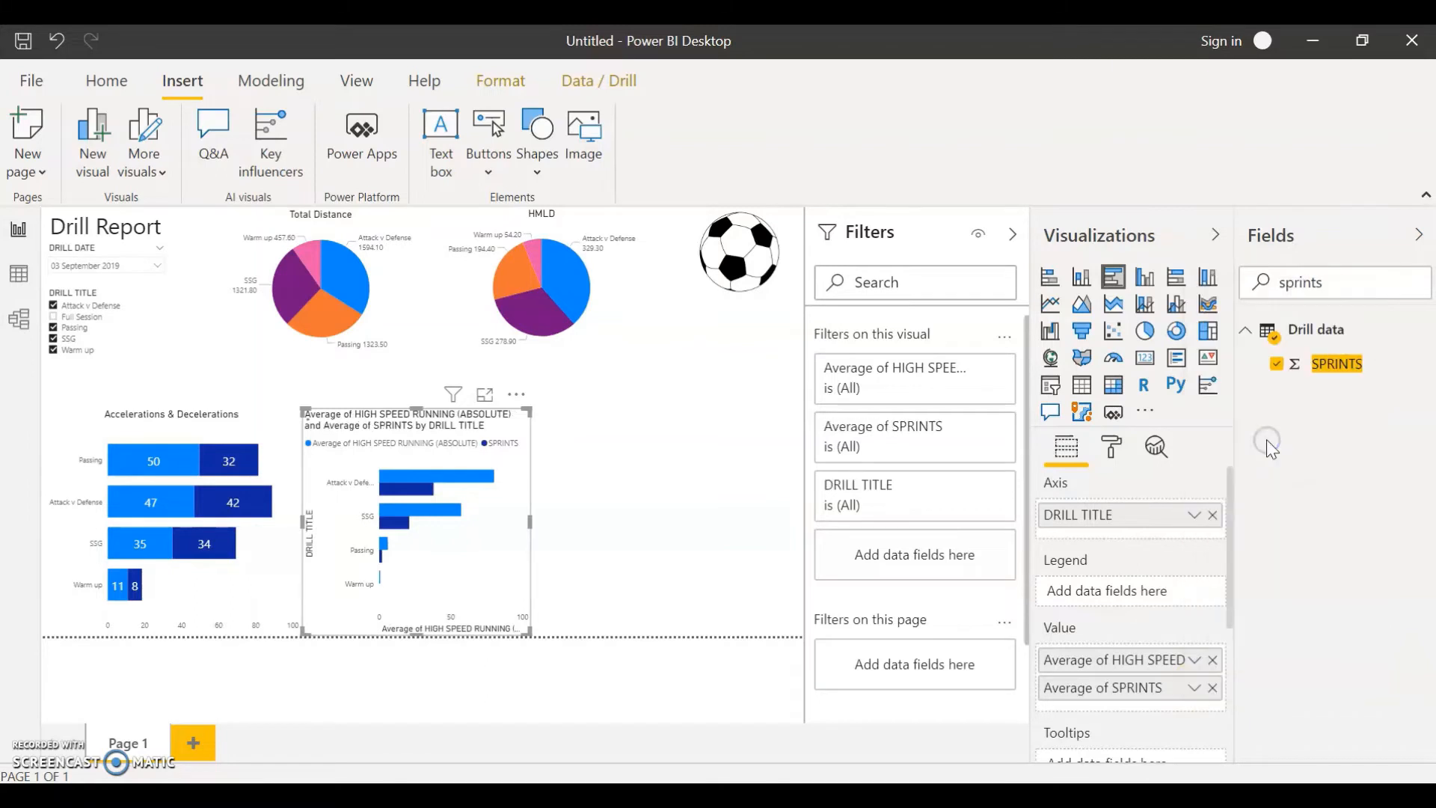
Turn off the legend and the Y axis title of the clustered bar chart
click(1110, 451)
click(1186, 575)
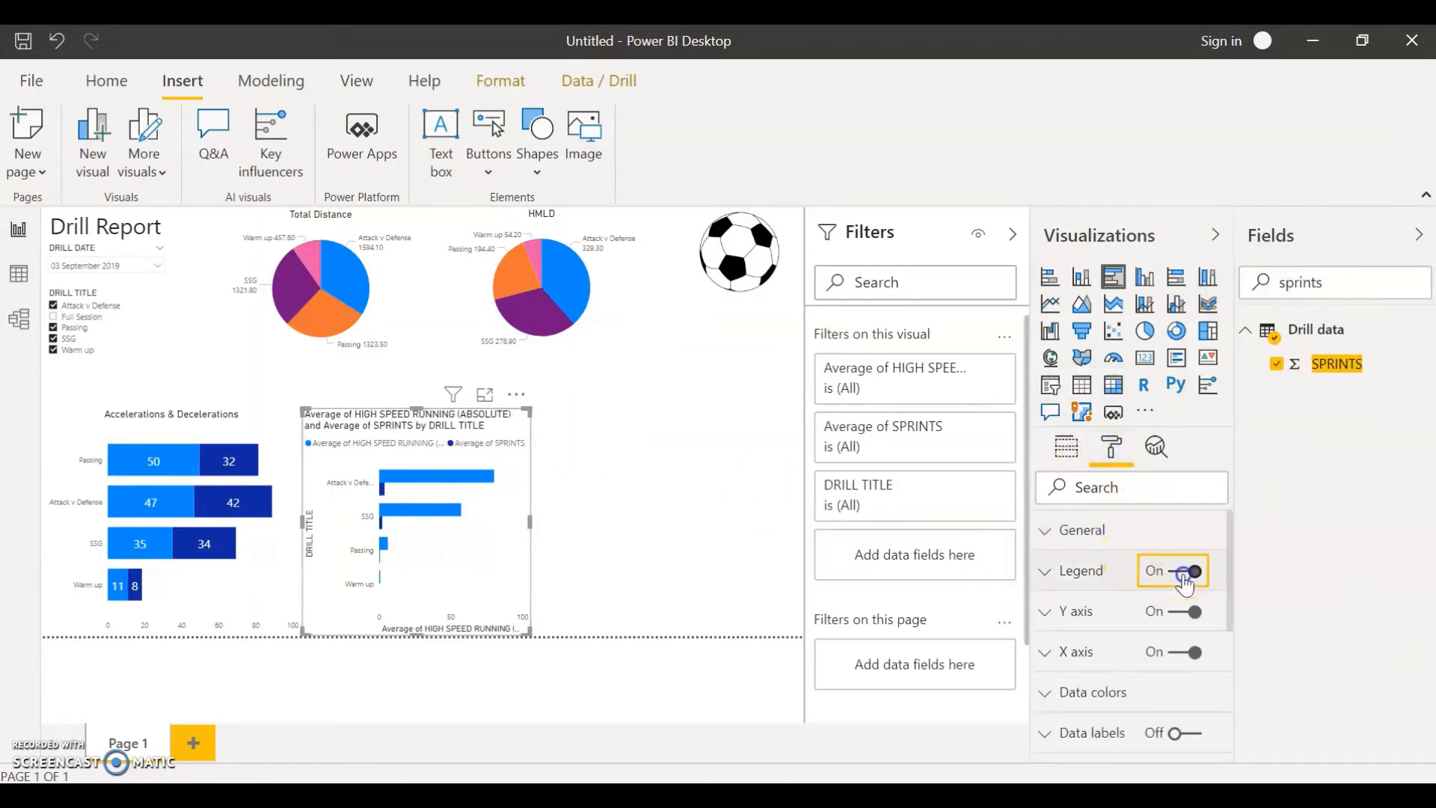
click(1077, 611)
scroll(1100, 640, down, 3)
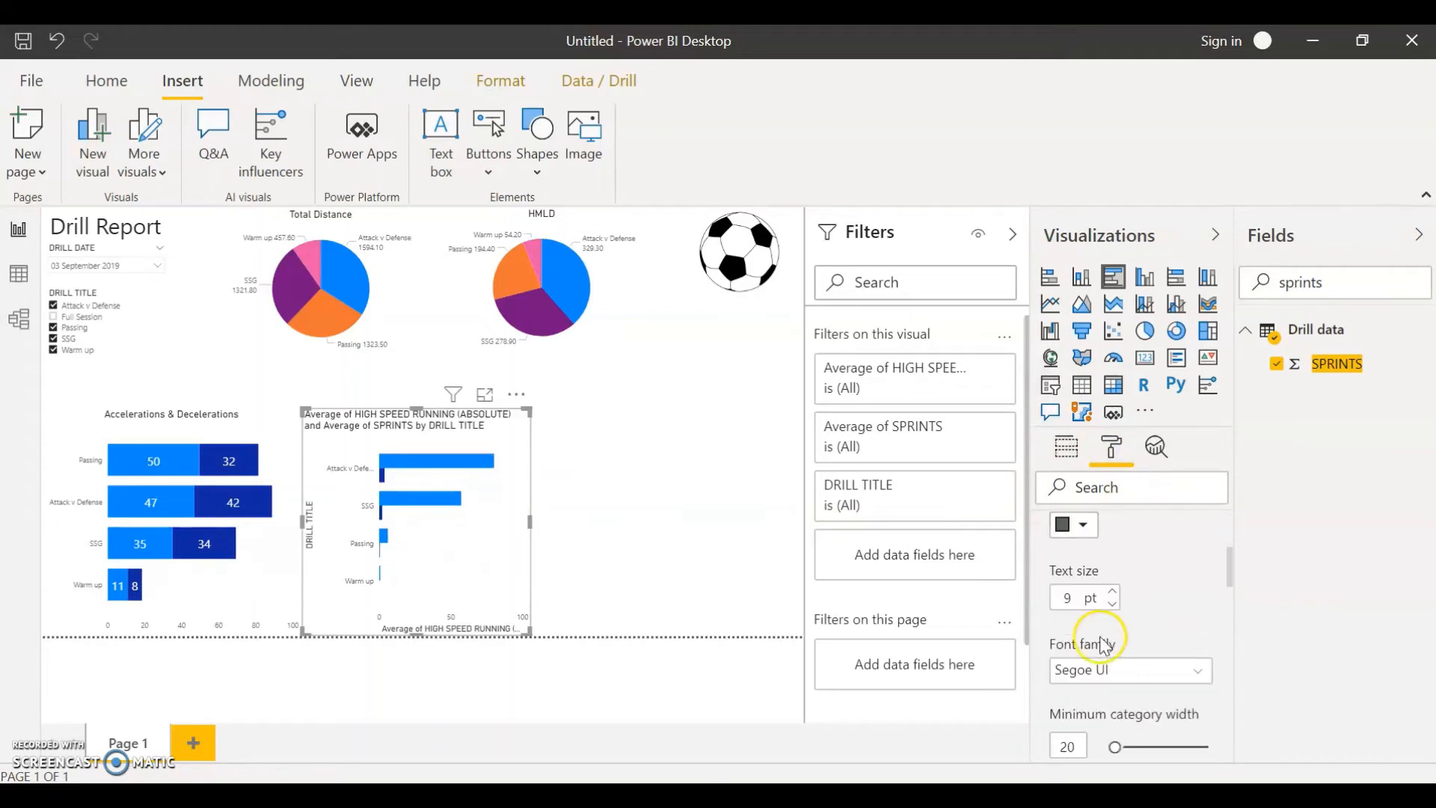
scroll(1104, 647, down, 5)
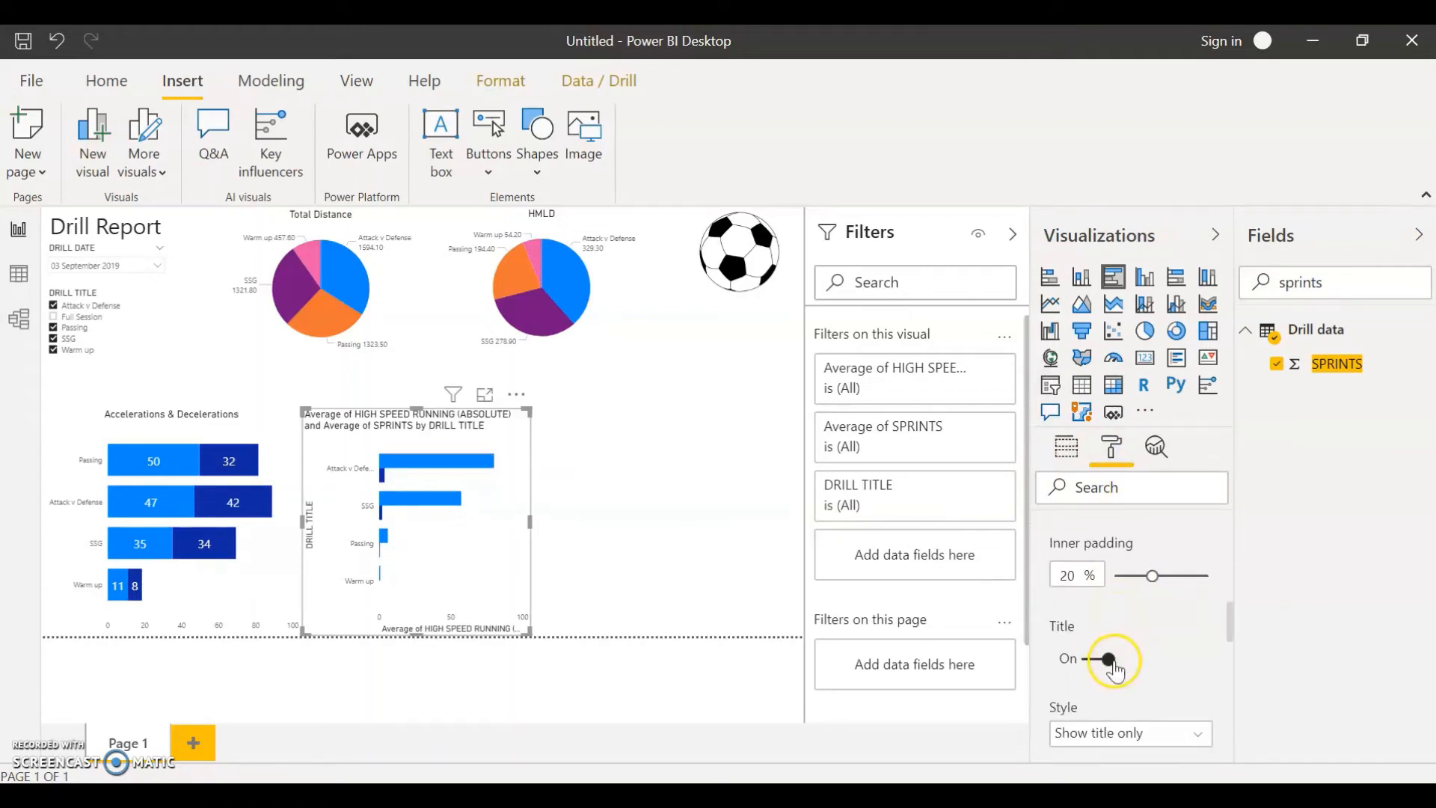
scroll(1117, 672, up, 6)
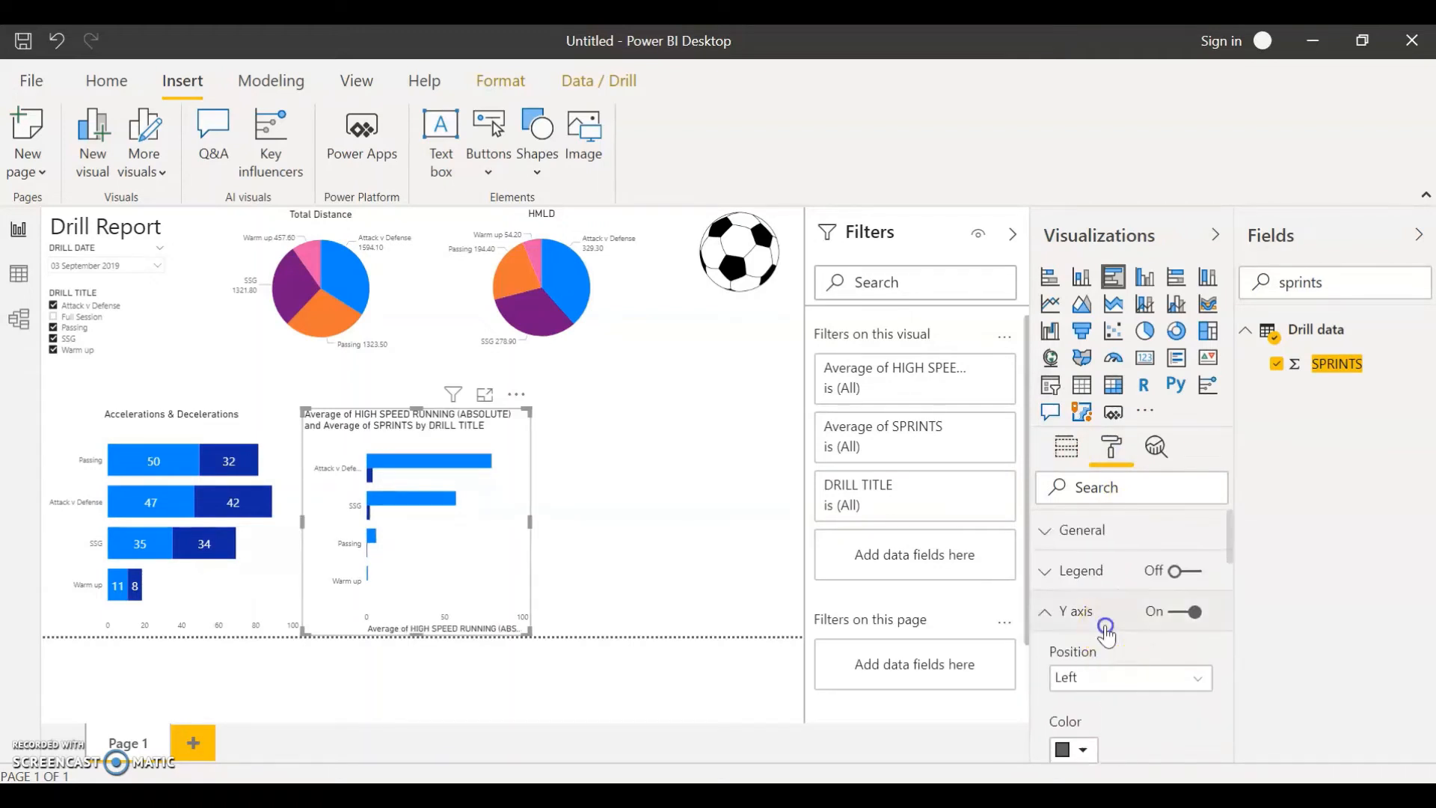
click(1107, 628)
Turn off the X axis title of the clustered bar chart
click(1100, 647)
scroll(1107, 651, down, 5)
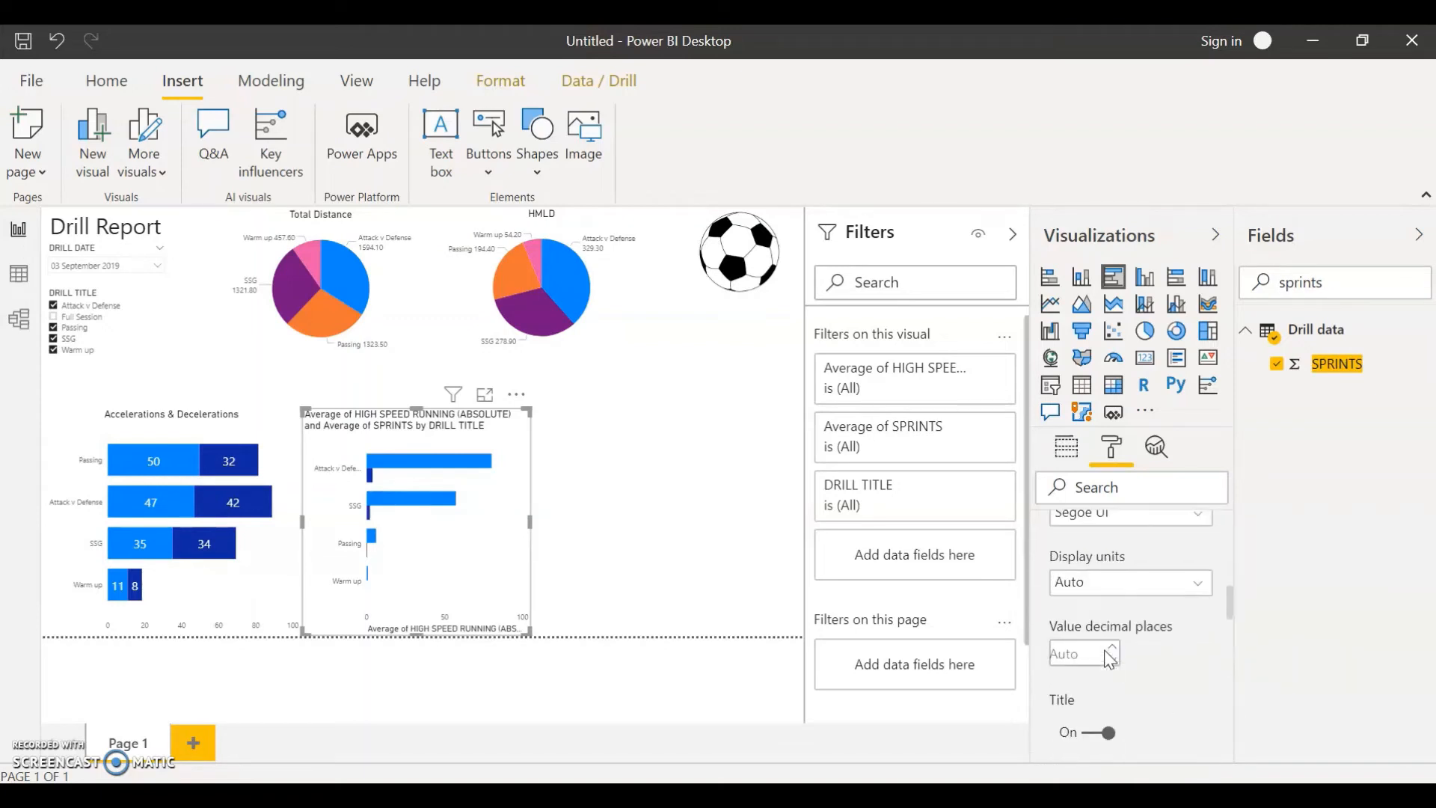
click(1110, 732)
scroll(1100, 696, up, 5)
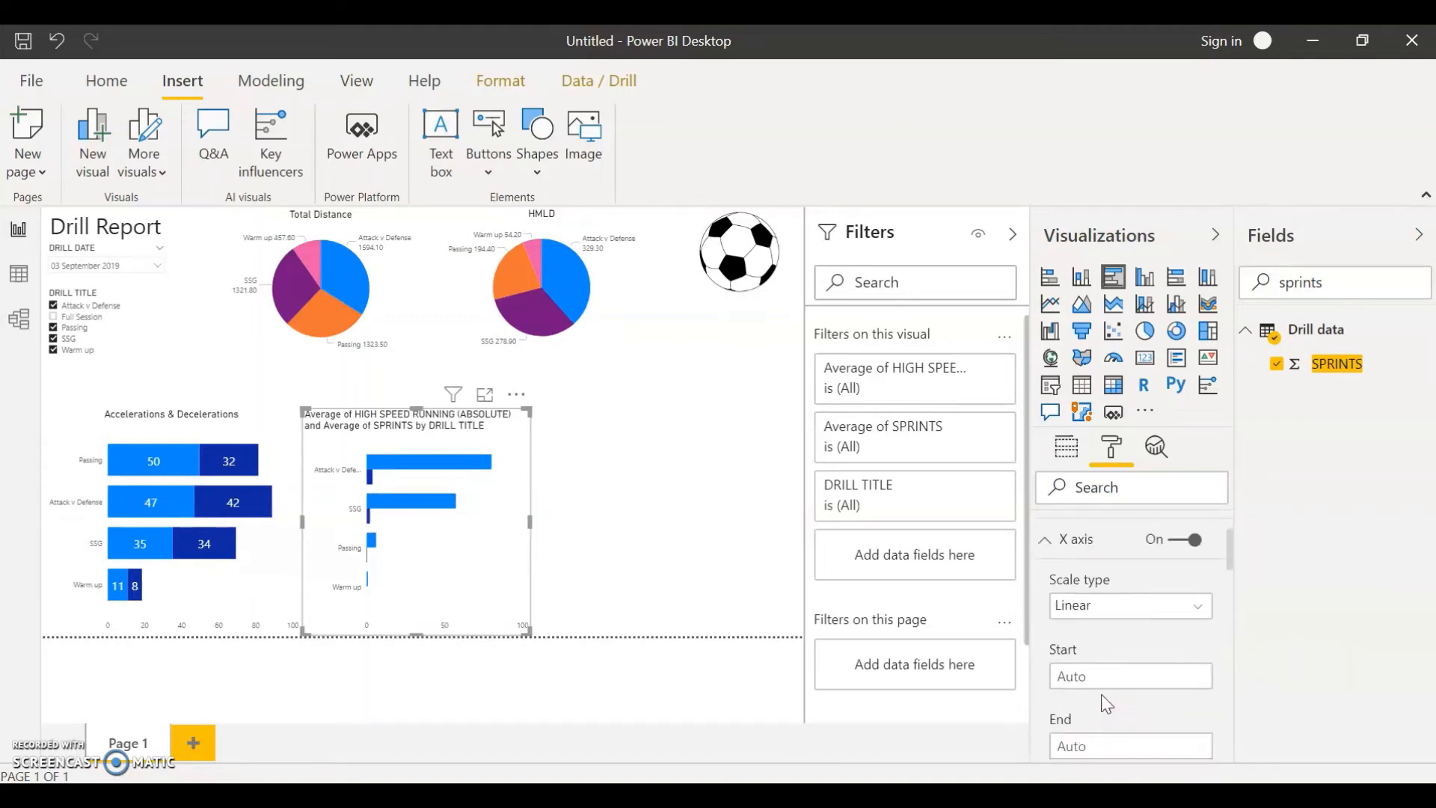
click(1086, 649)
Change the clustered bar chart's title text to "High Speed Running & Sprints"
scroll(1089, 651, down, 4)
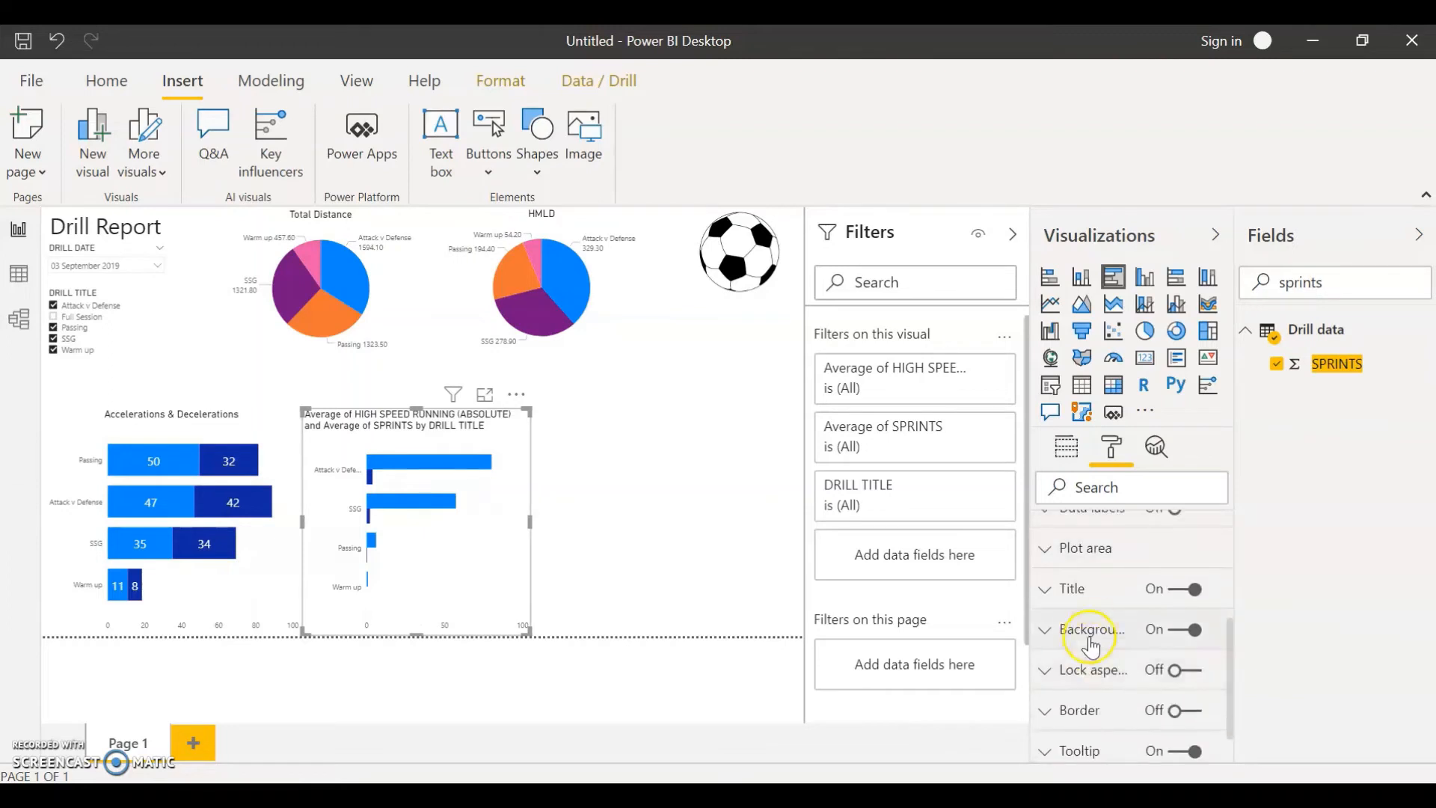
click(1094, 597)
click(1056, 654)
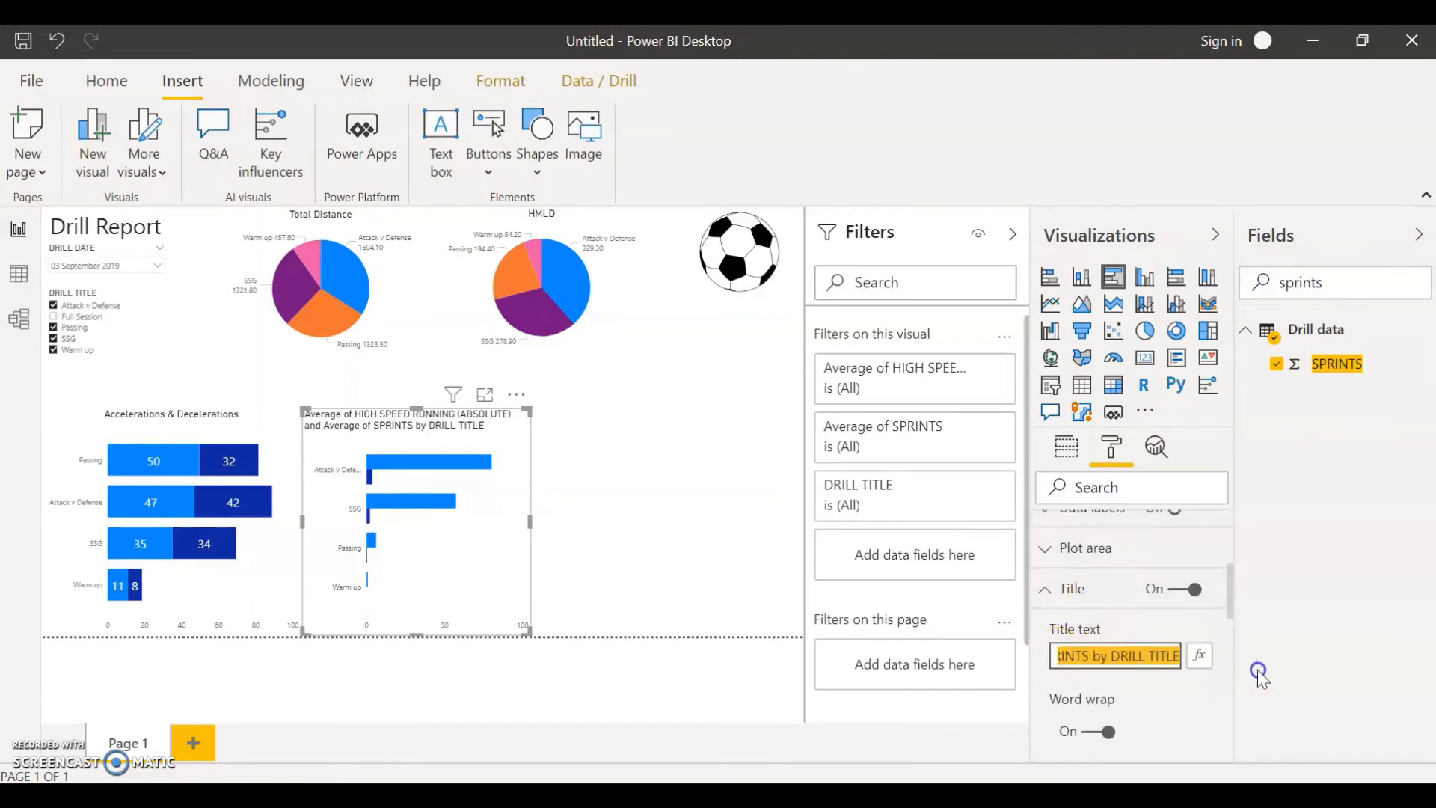
text(High Speed)
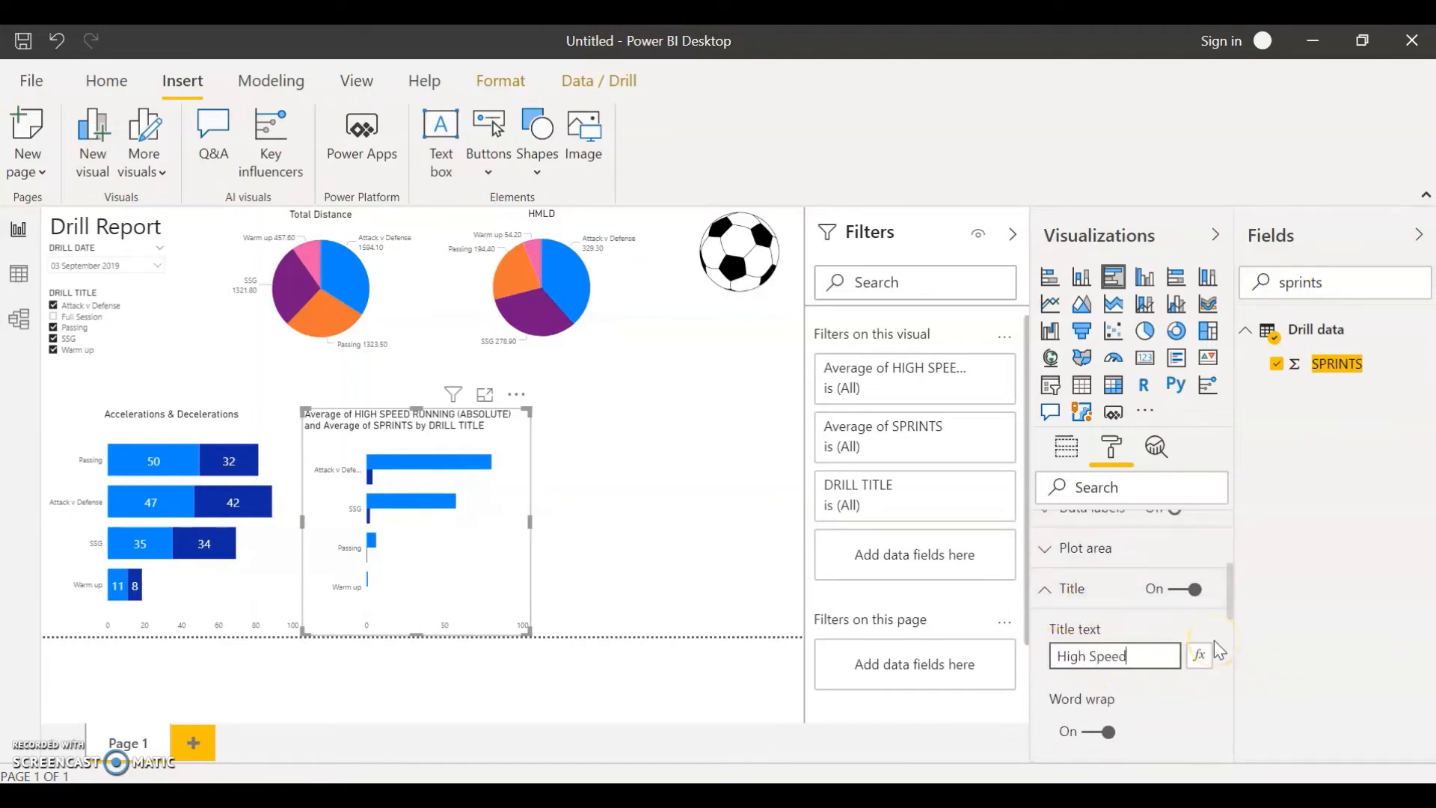
text( Running)
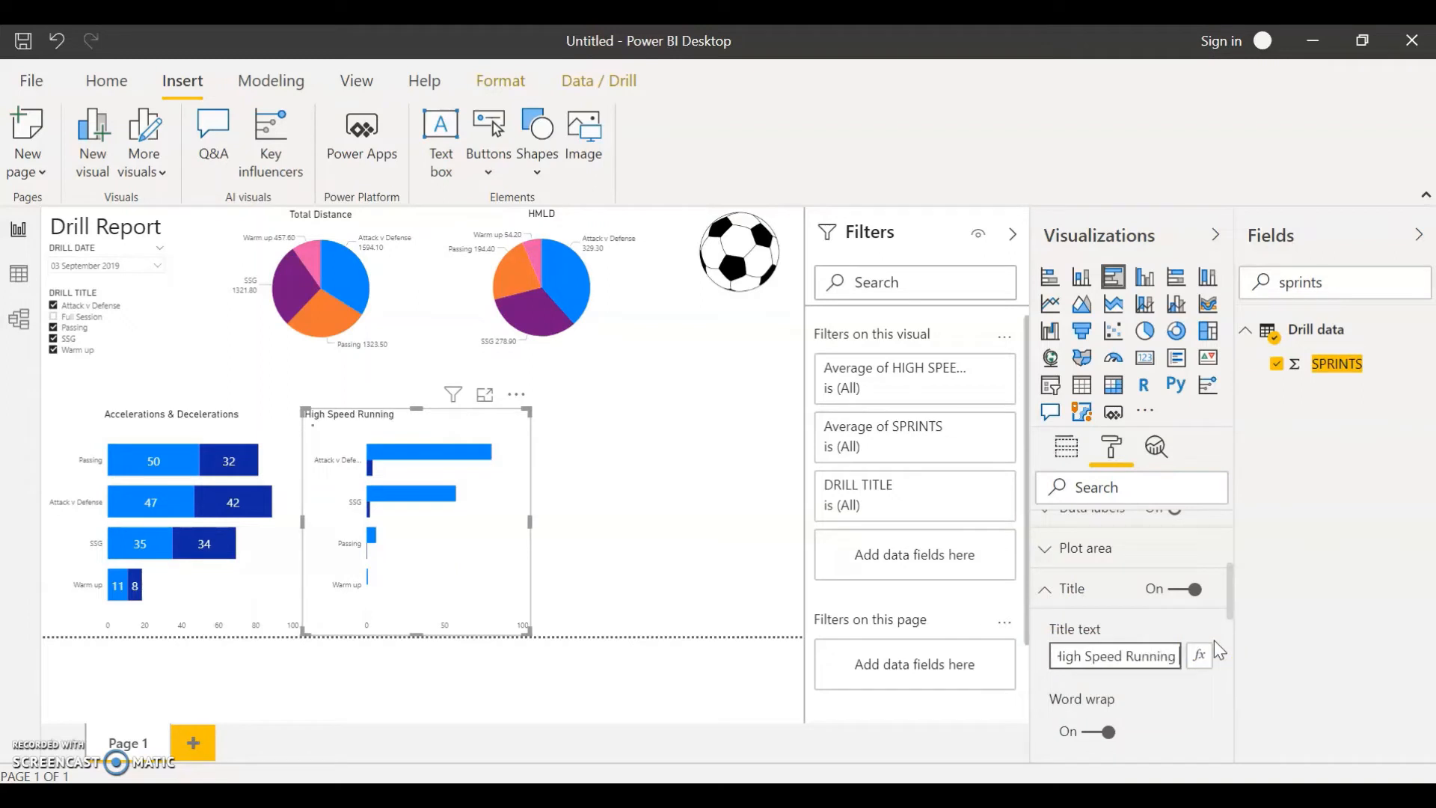
text( & Sprints)
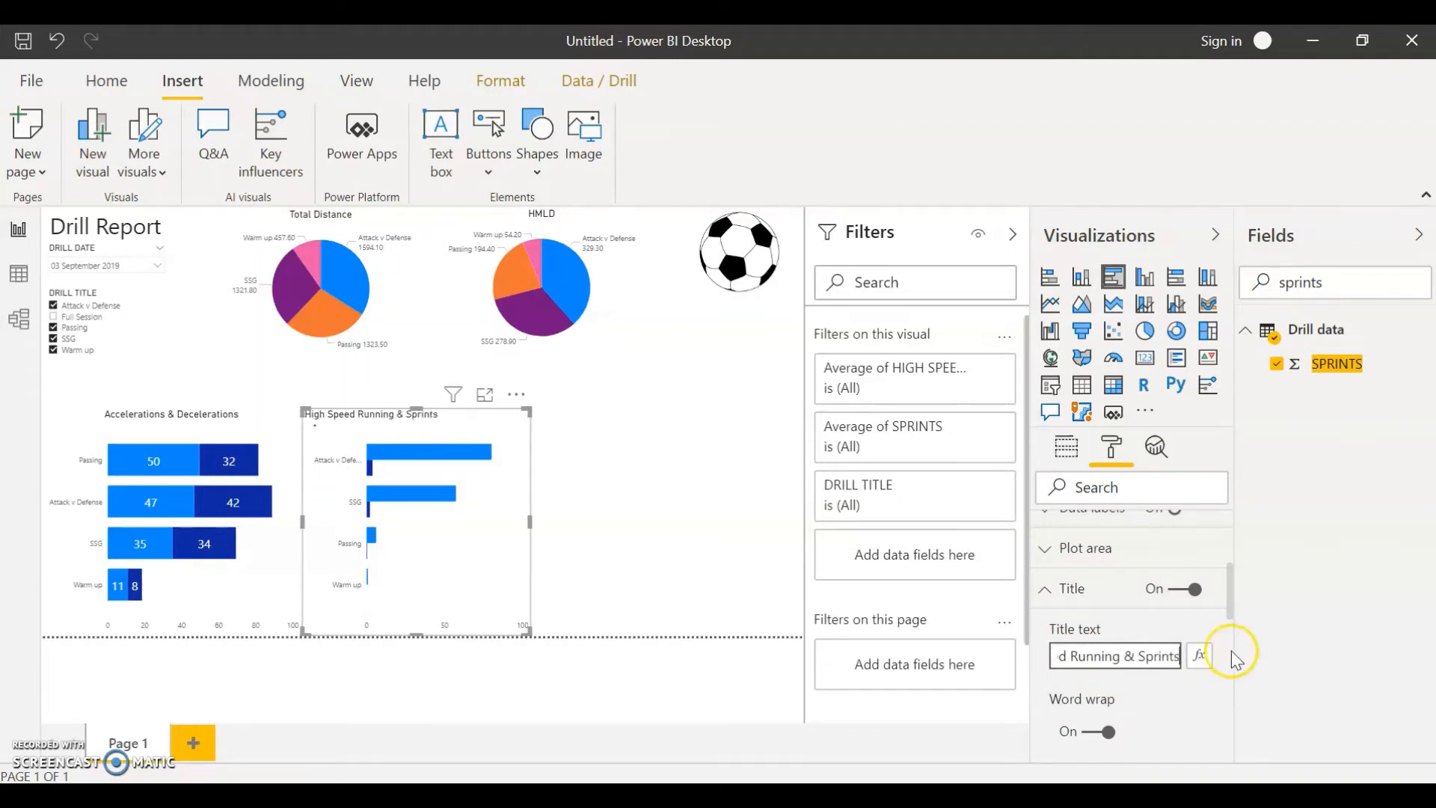
Center the title of the High Speed Running & Sprints chart
scroll(1189, 644, down, 5)
scroll(1137, 643, down, 2)
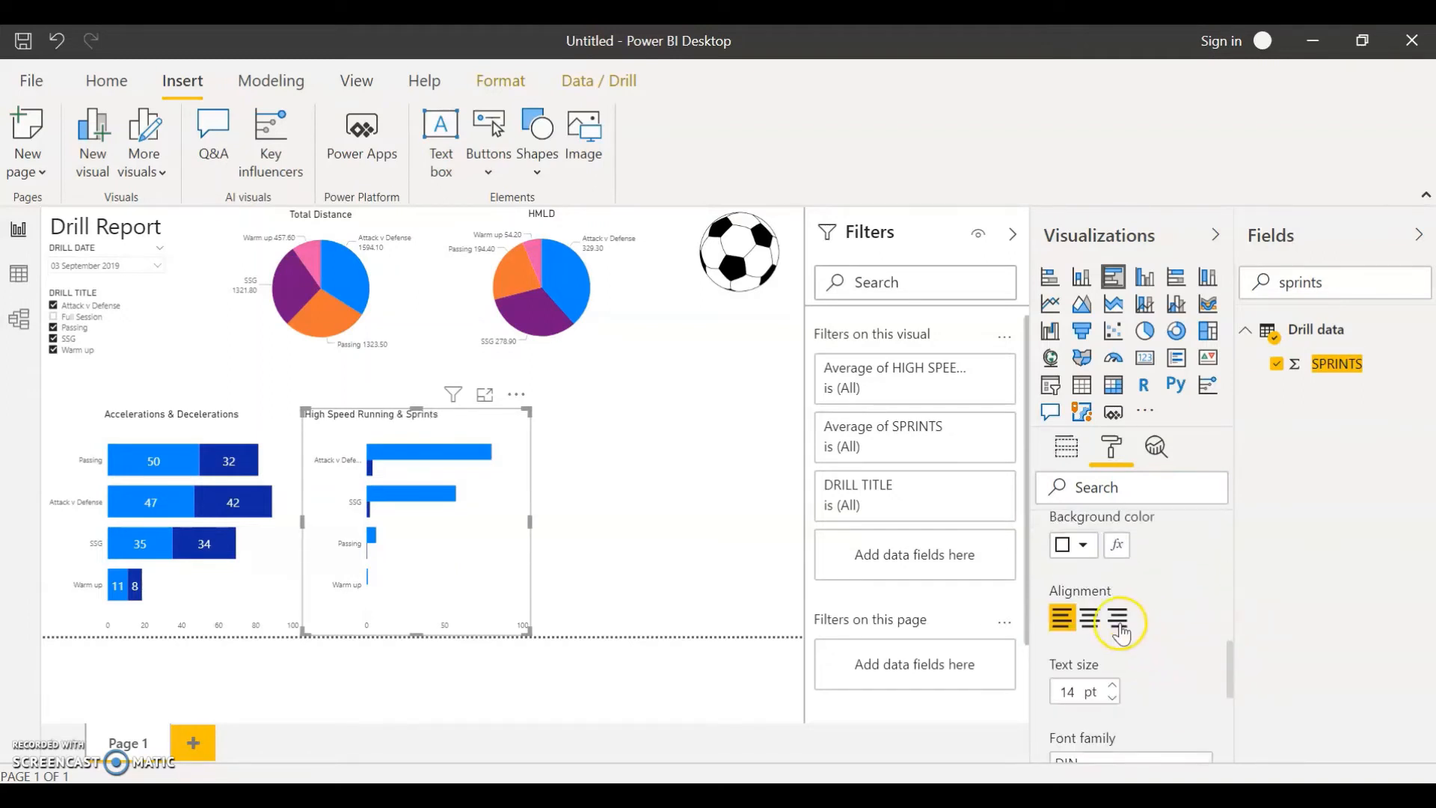
click(1091, 618)
scroll(1138, 641, up, 3)
scroll(1144, 640, up, 2)
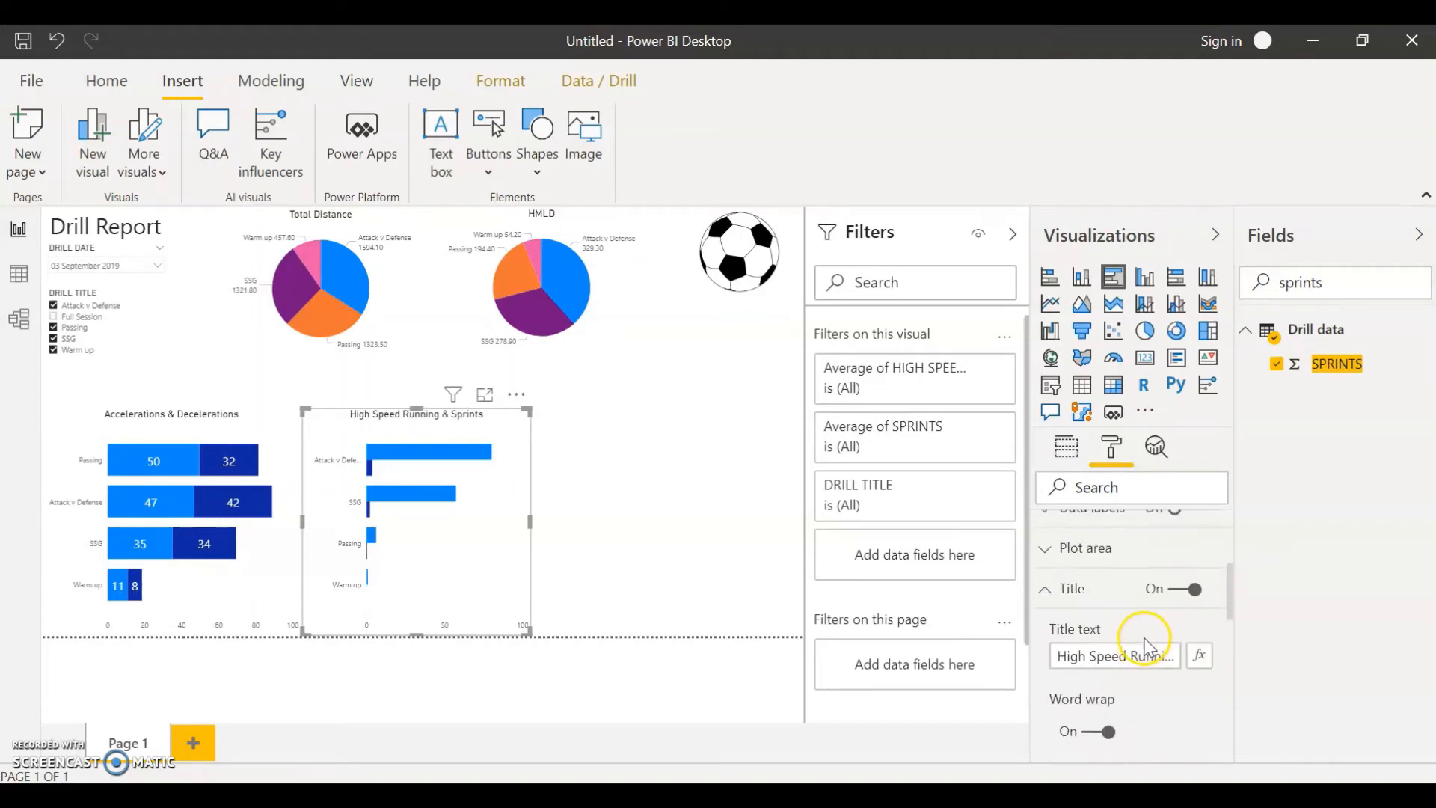
click(1073, 591)
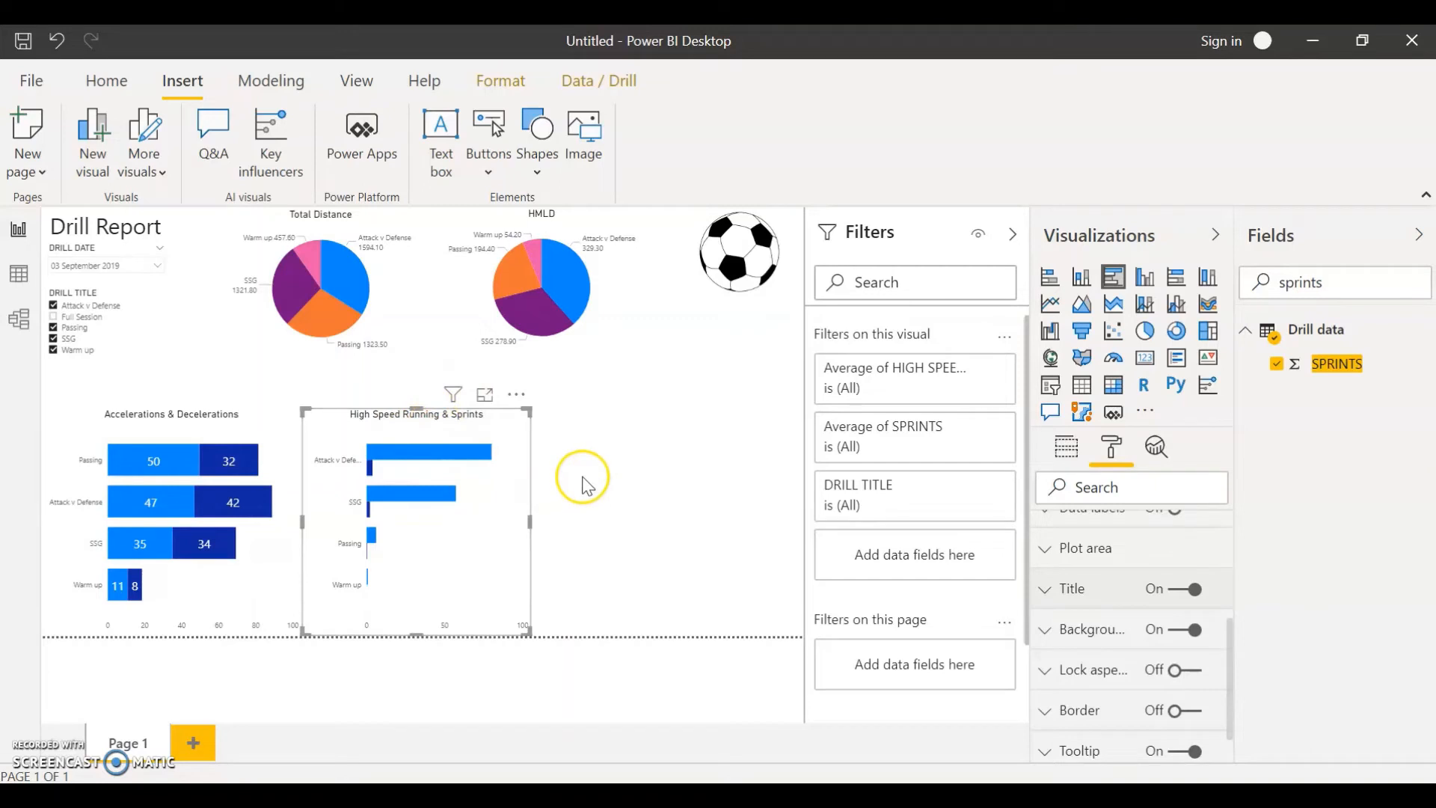
Turn on data labels for the High Speed Running & Sprints chart and set their text size to 15 pt
scroll(1086, 591, up, 3)
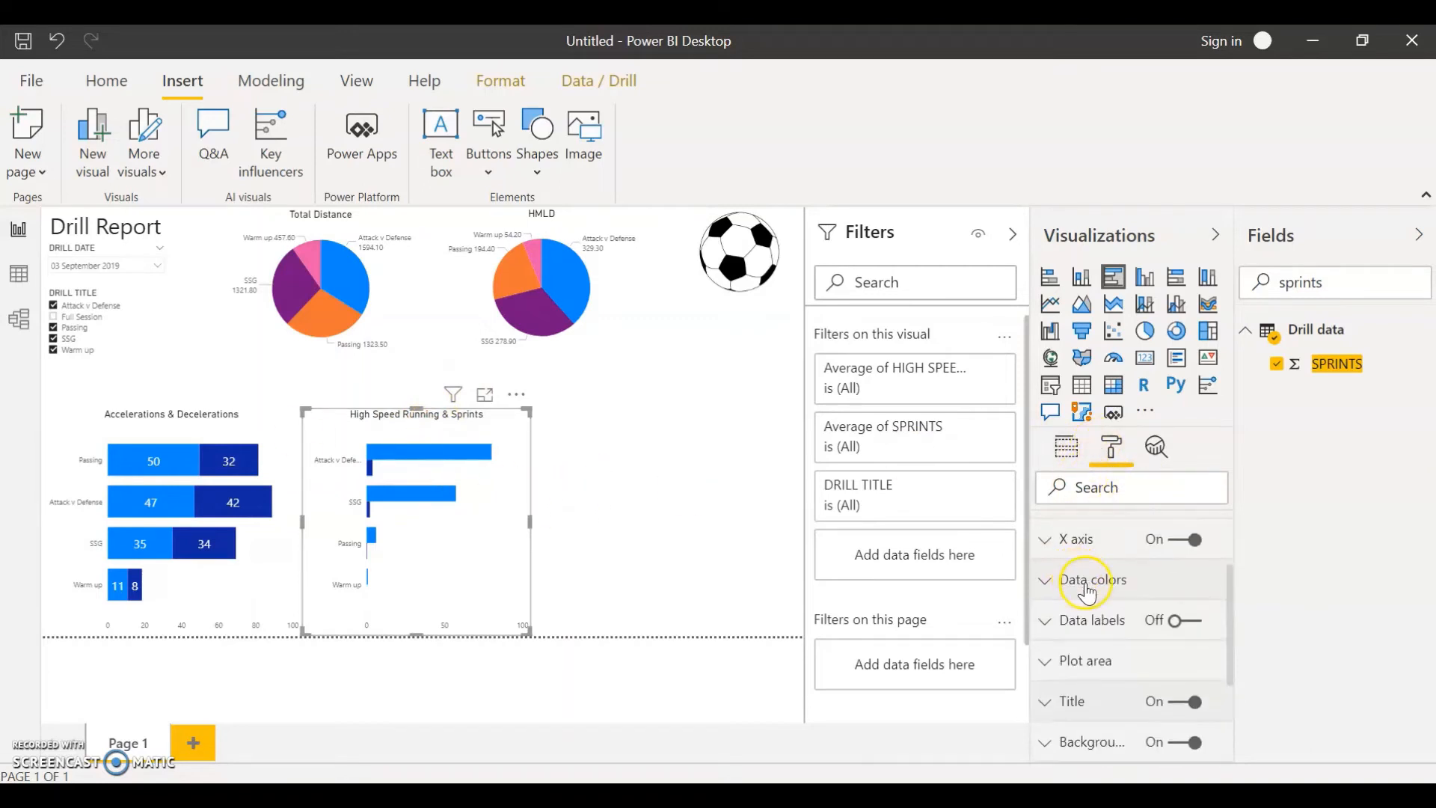
scroll(1095, 621, down, 3)
scroll(1101, 665, up, 3)
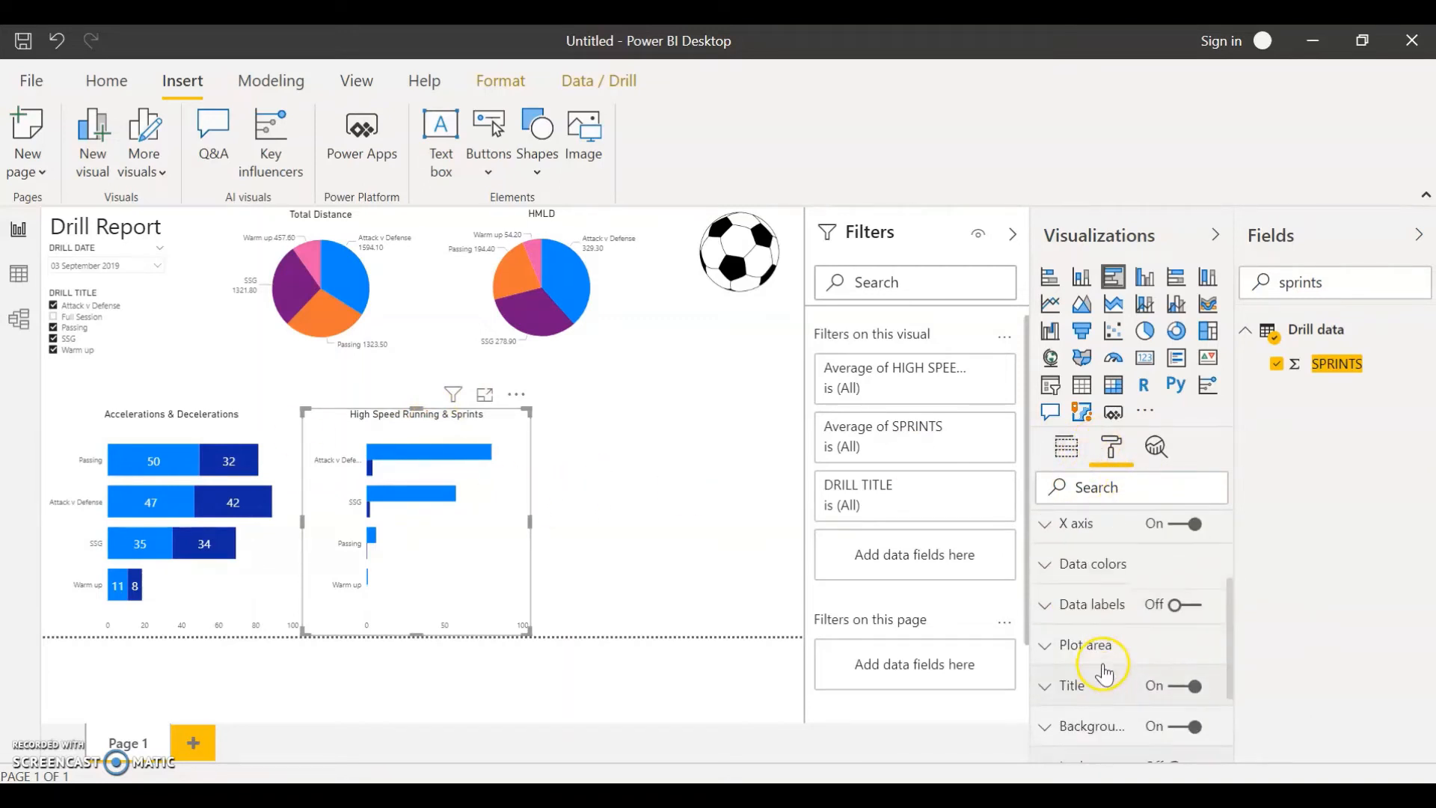
click(1093, 628)
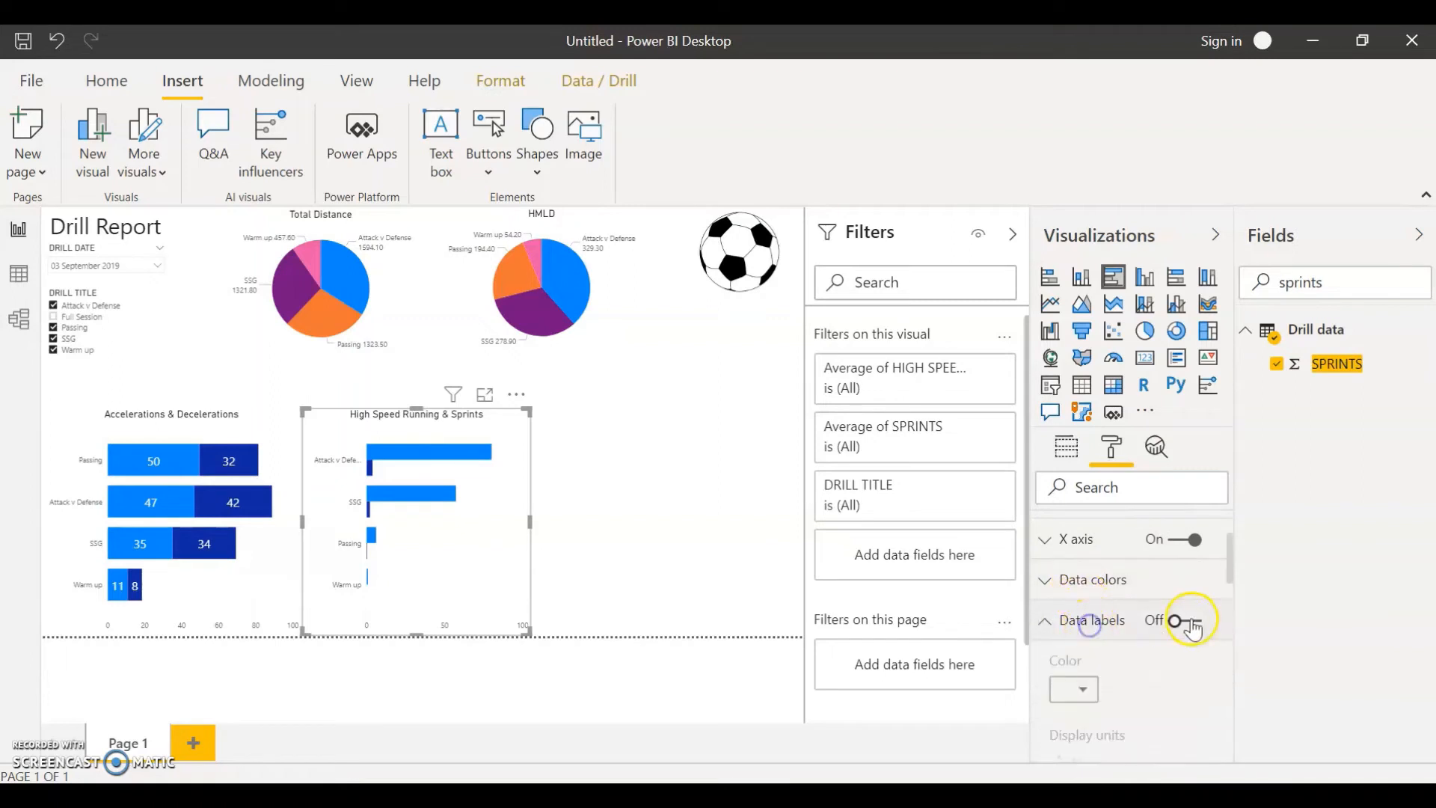
click(1190, 620)
scroll(1165, 669, down, 3)
scroll(1166, 672, down, 2)
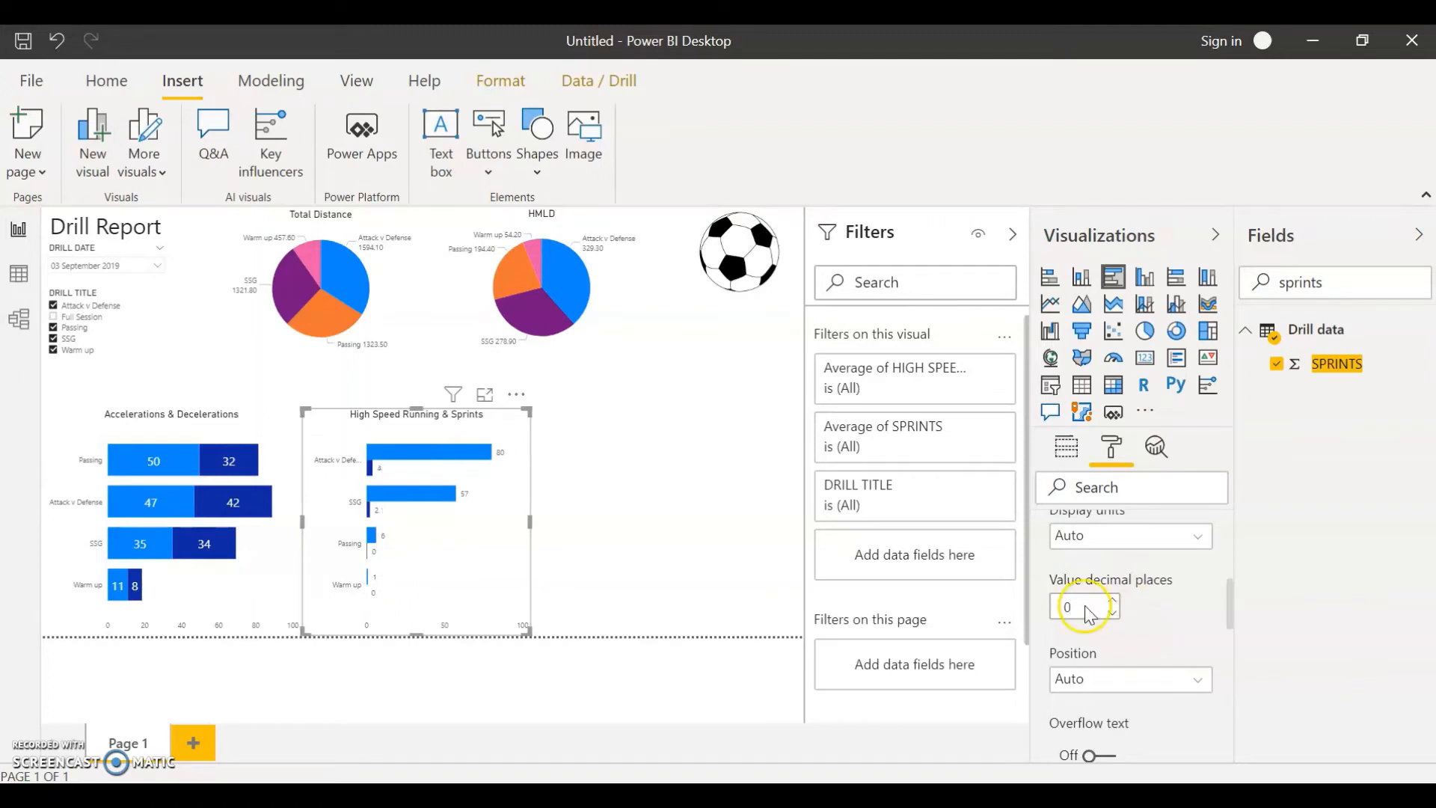
scroll(1165, 625, down, 3)
click(1115, 601)
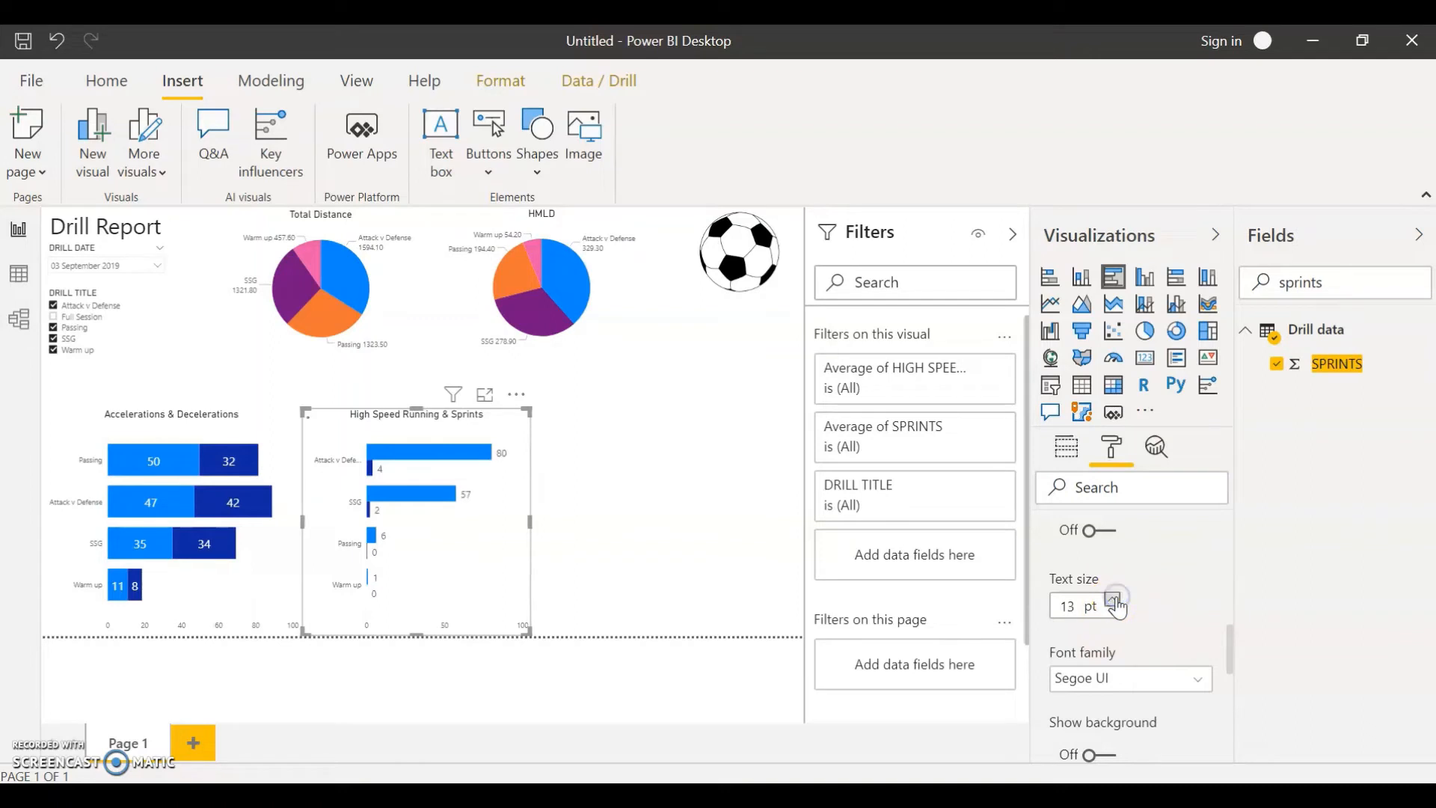
Try the Inside center position for the chart's data labels and return it to Auto
scroll(1118, 608, up, 2)
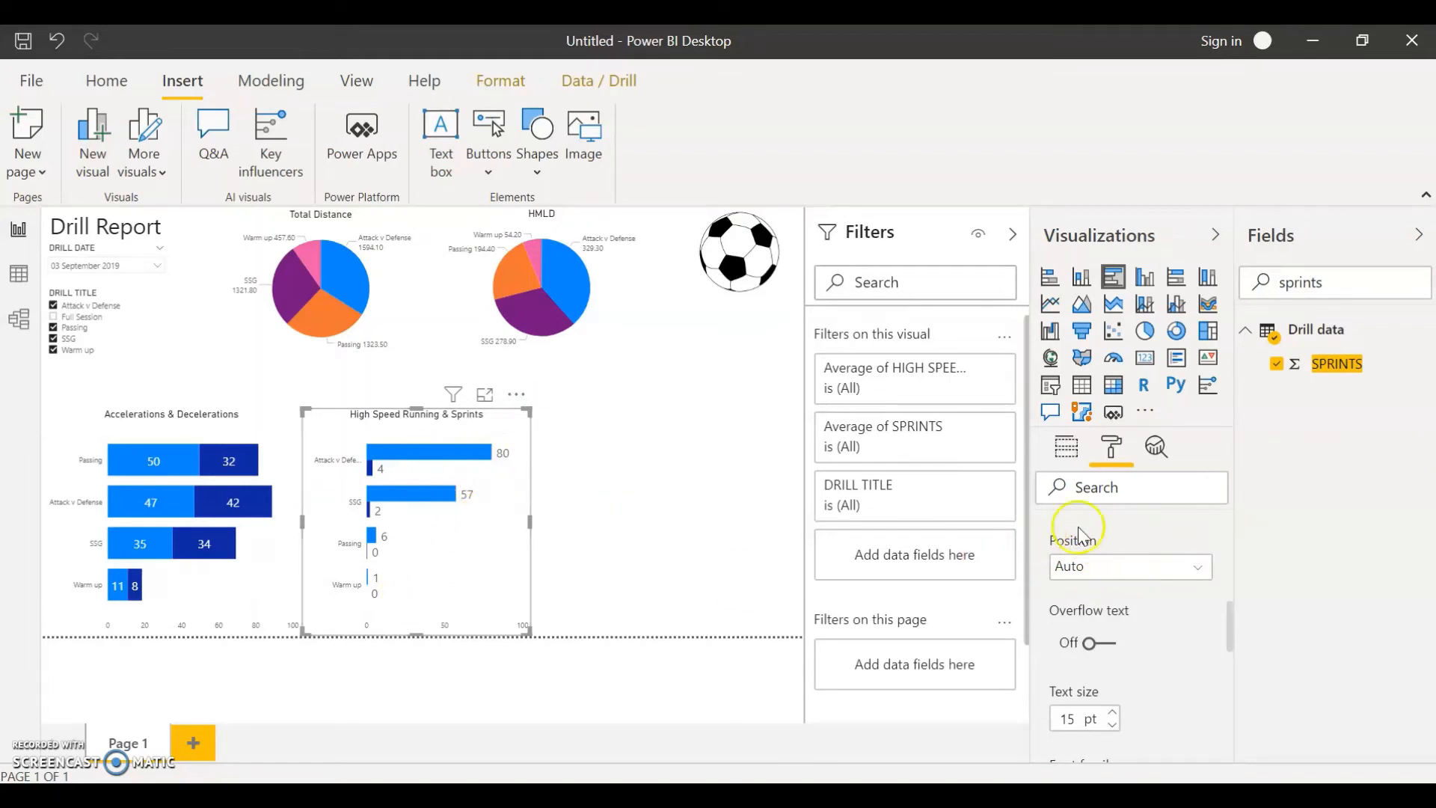
click(1180, 568)
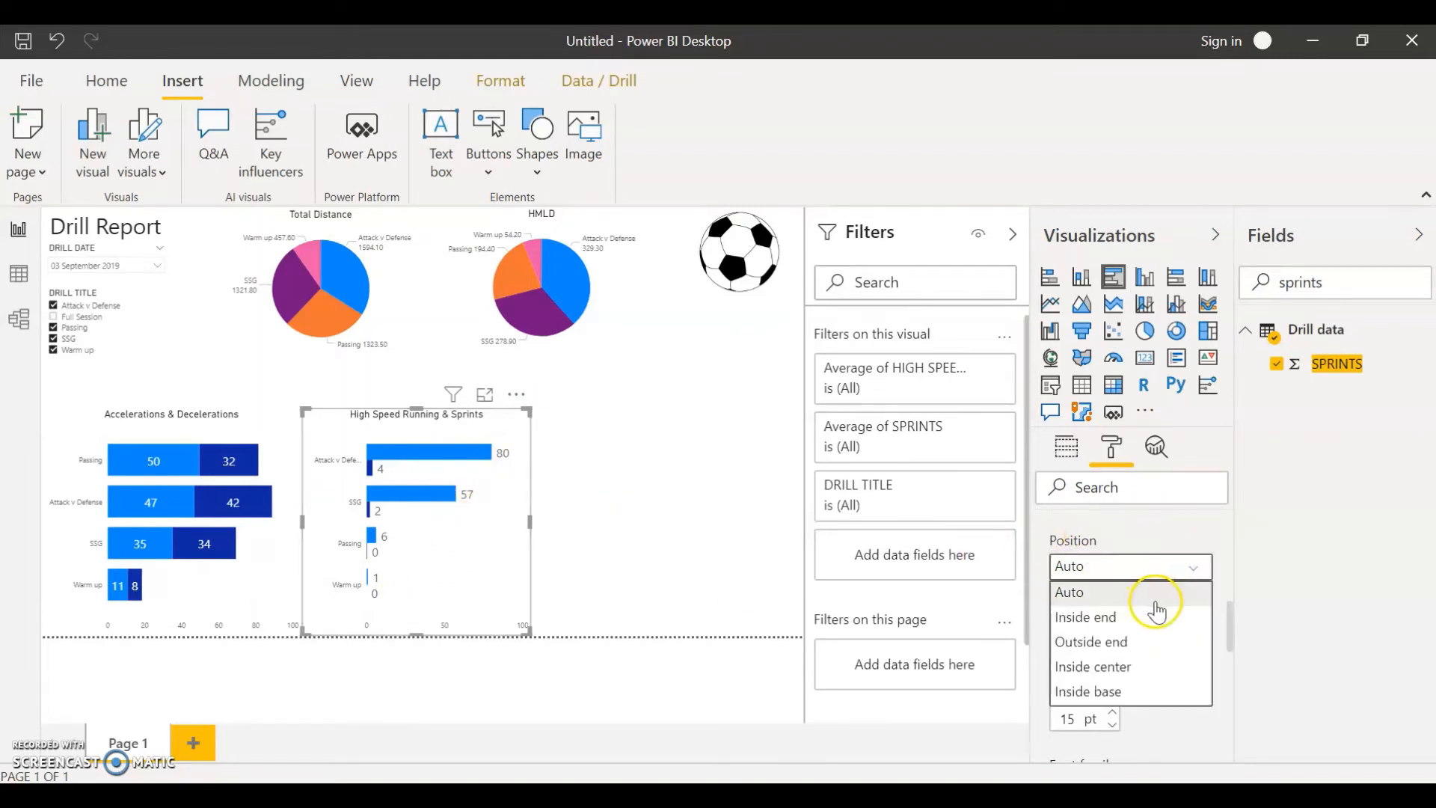
click(1146, 665)
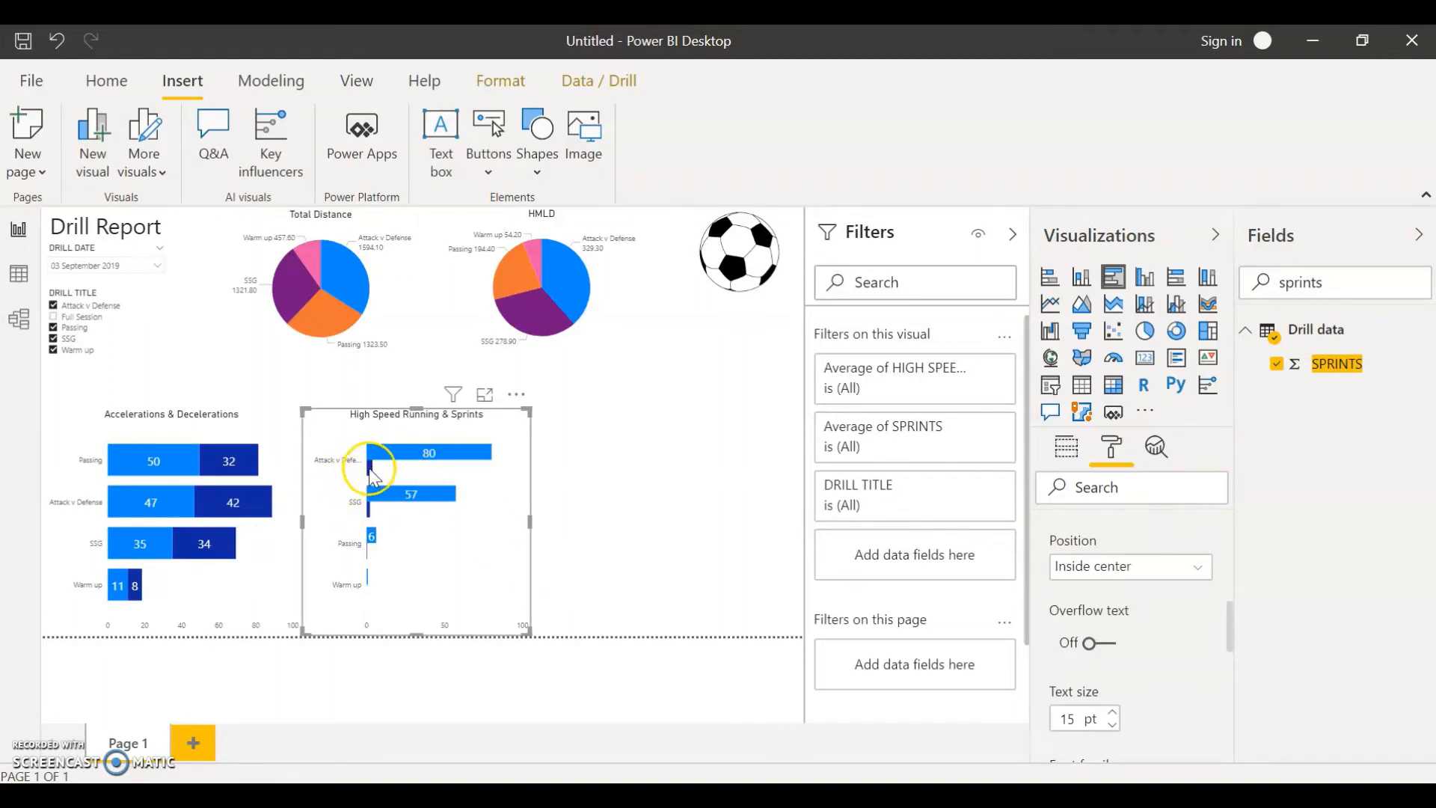
click(1176, 565)
click(1137, 589)
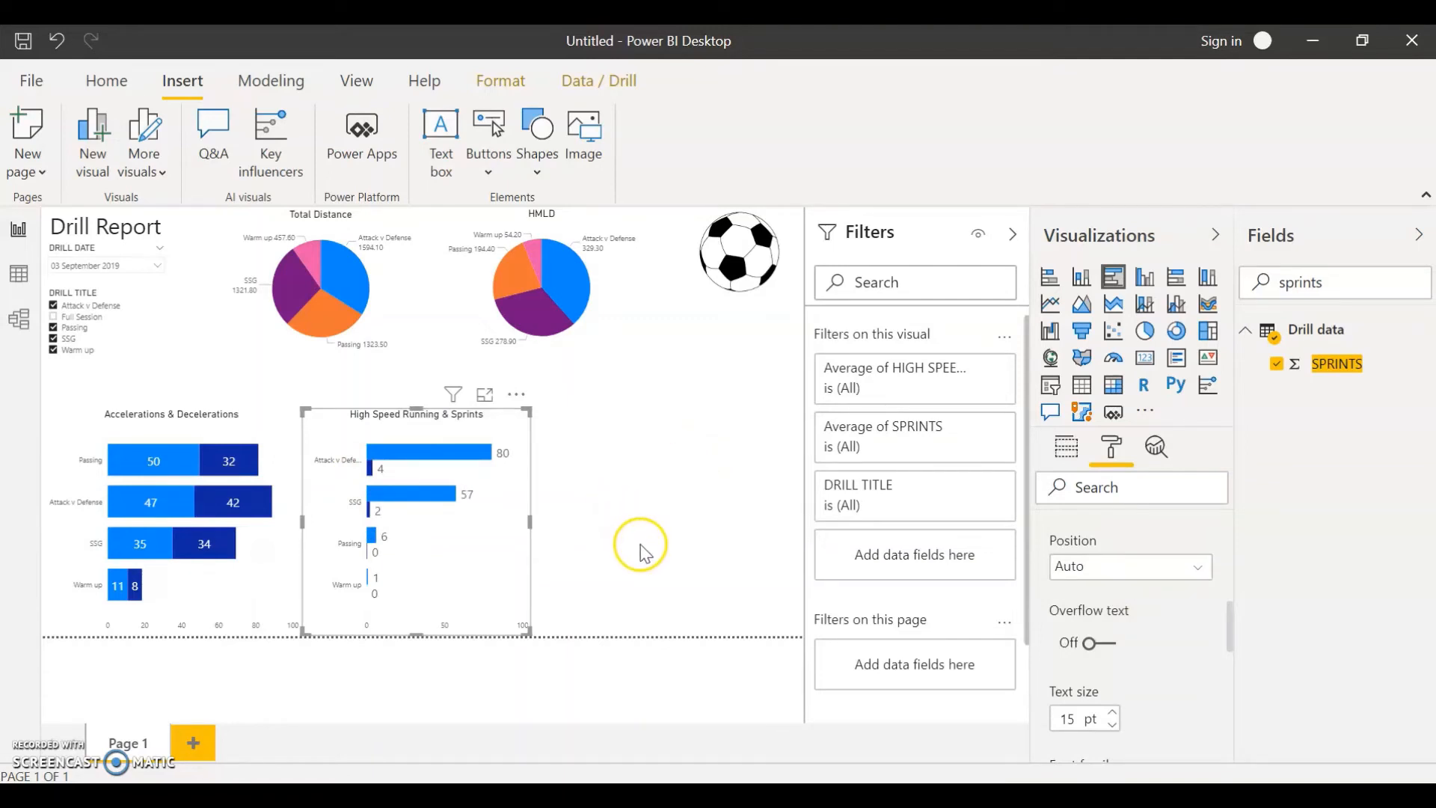
Widen the High Speed Running & Sprints chart slightly to the right so its category names fit
drag(533, 521, 551, 523)
click(602, 520)
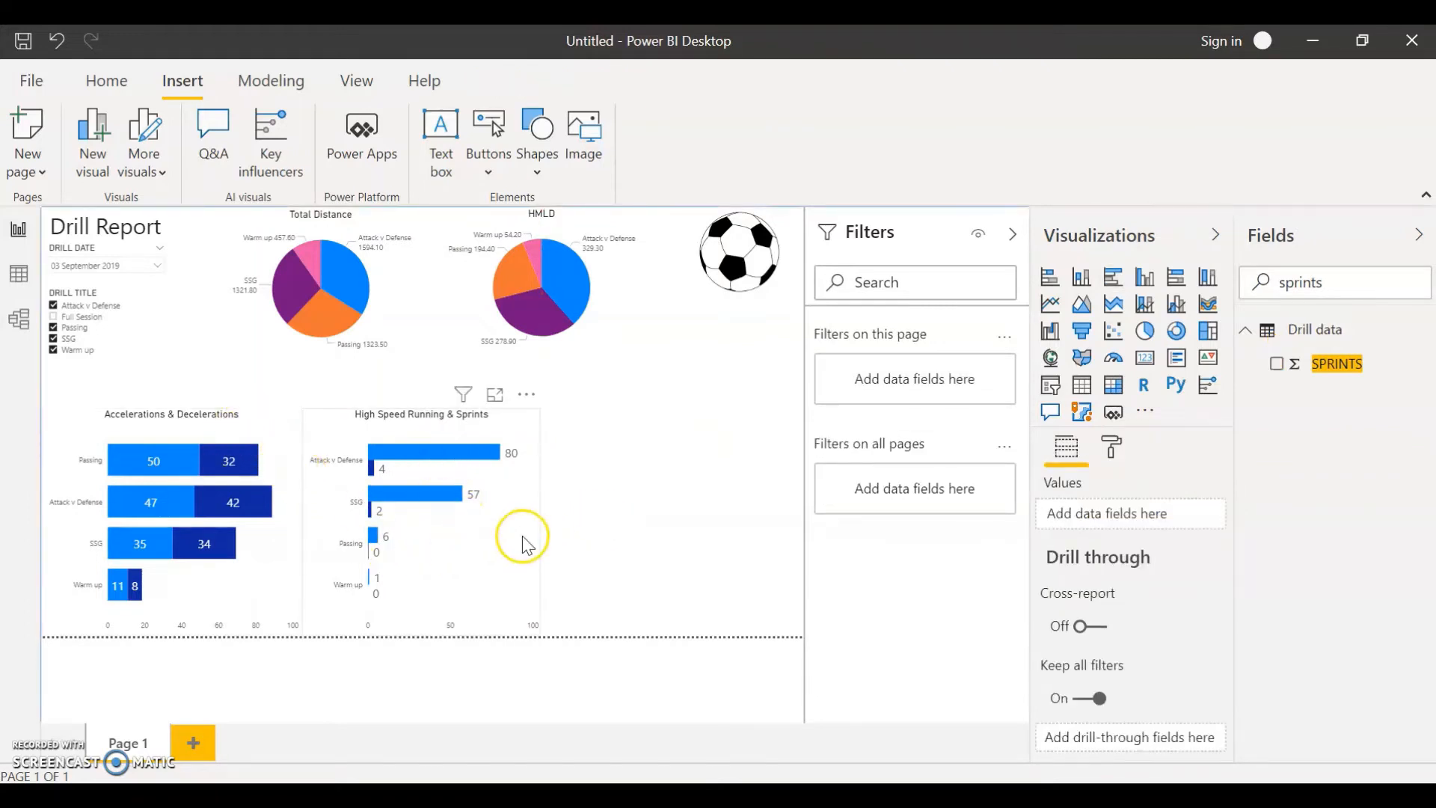
Color the High Speed Running & Sprints chart's high speed running bars light gold and its sprints bars dark gold
click(522, 433)
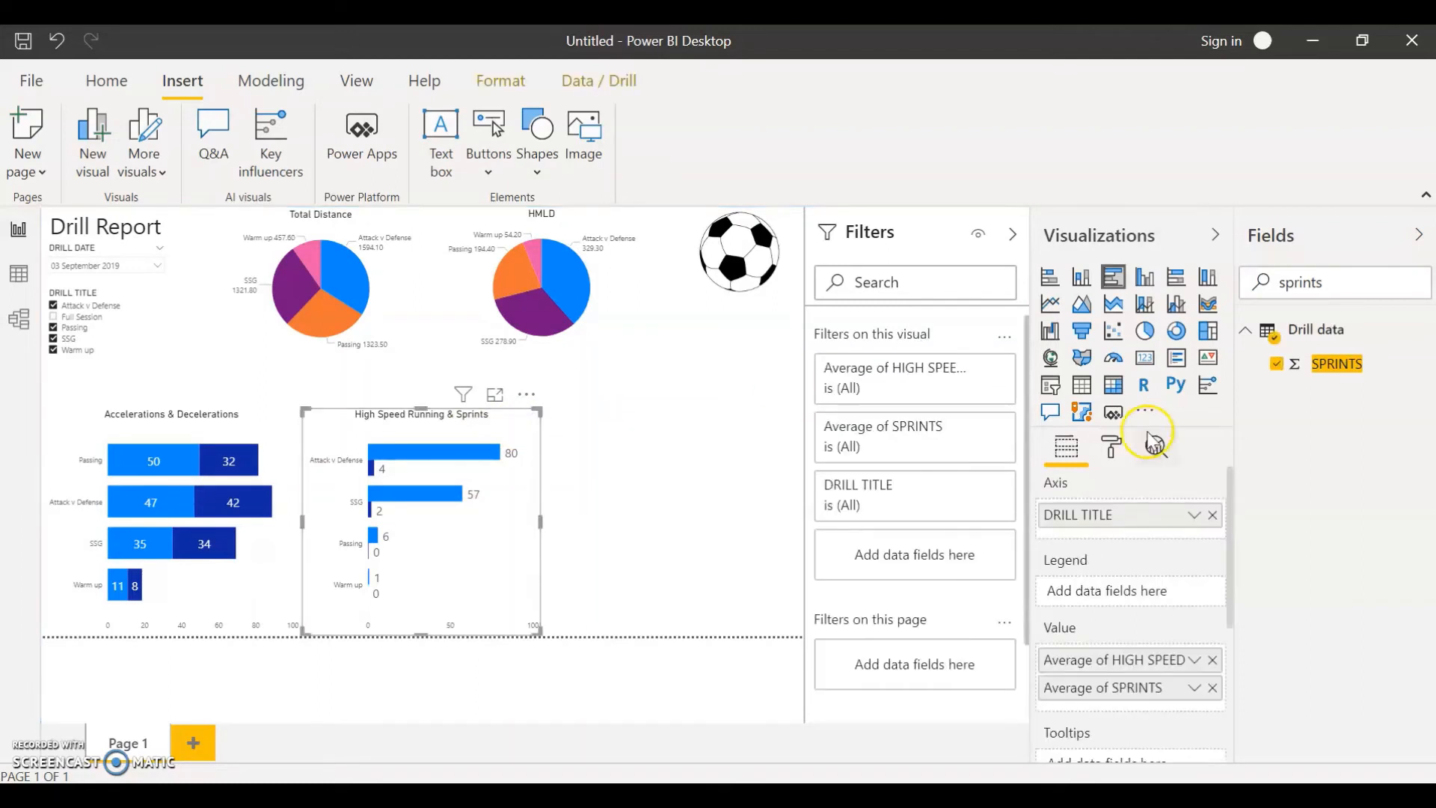
click(1112, 449)
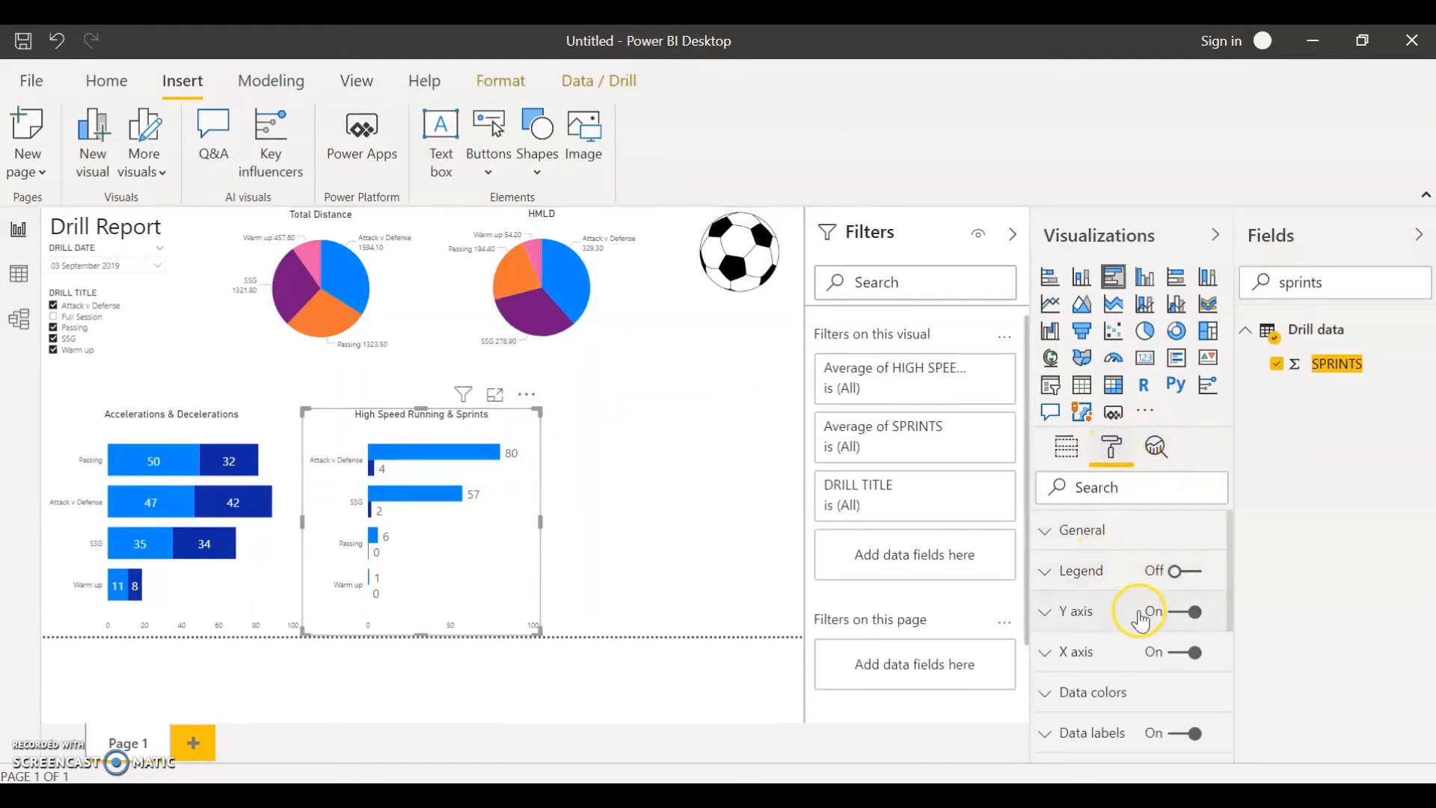
scroll(1137, 624, down, 3)
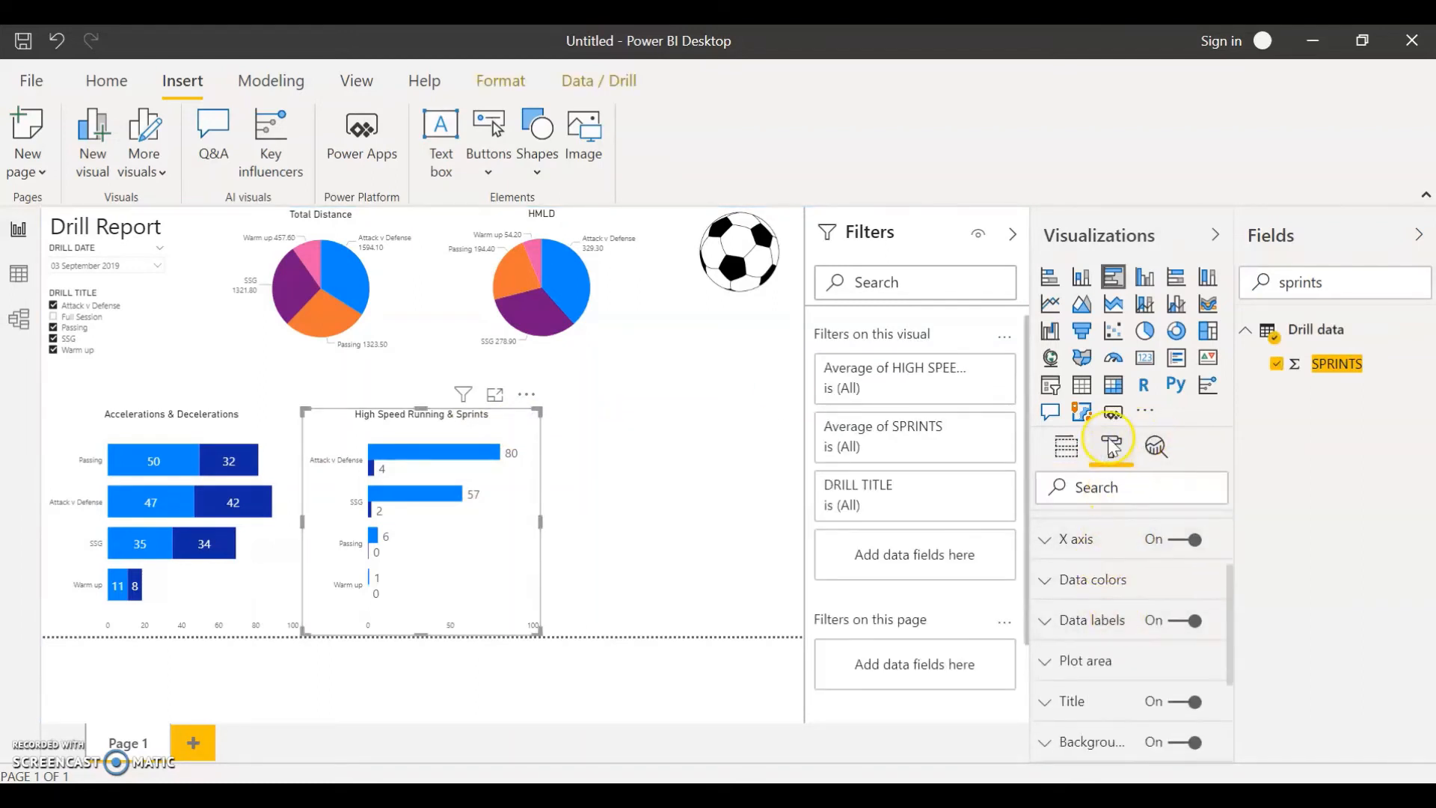
click(1084, 580)
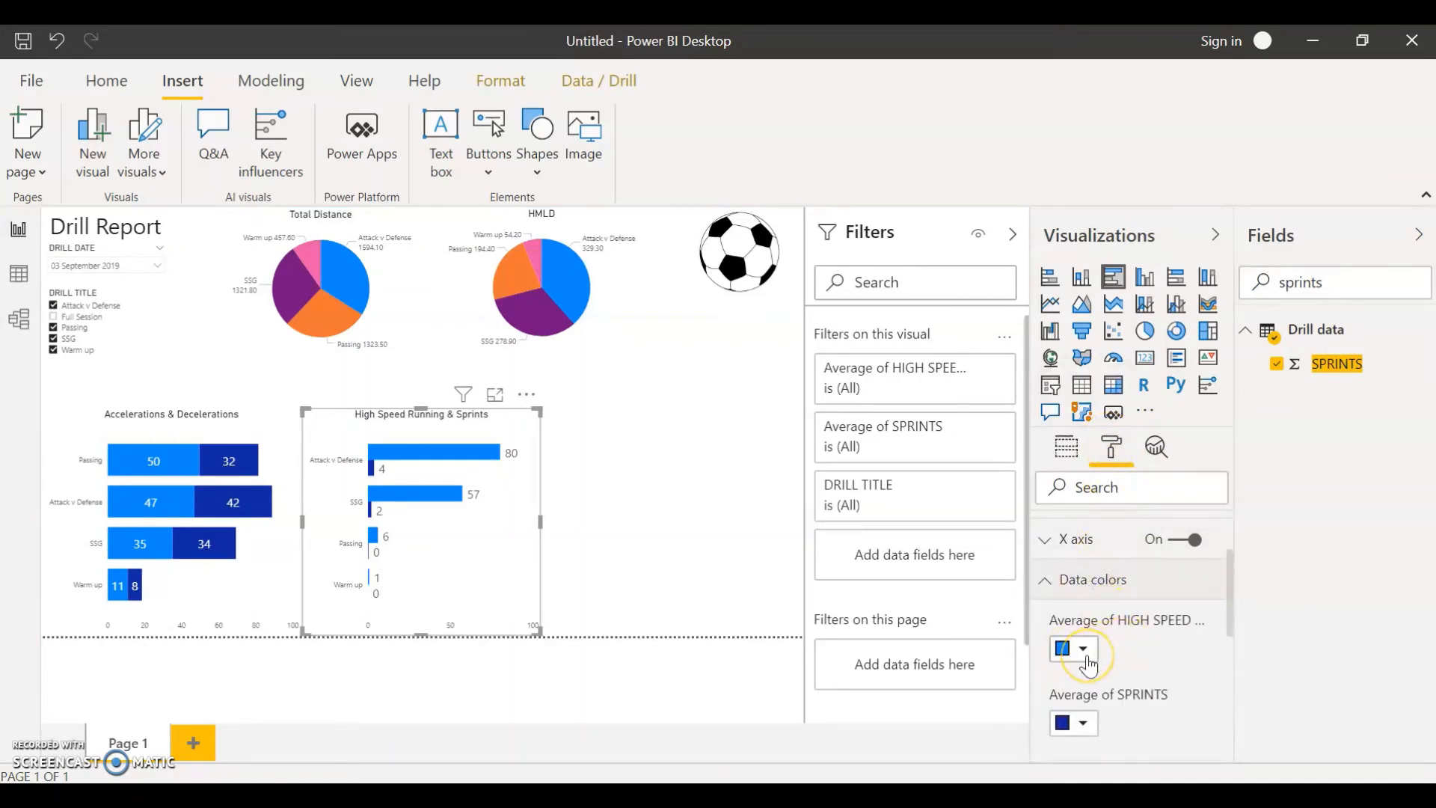
click(1084, 650)
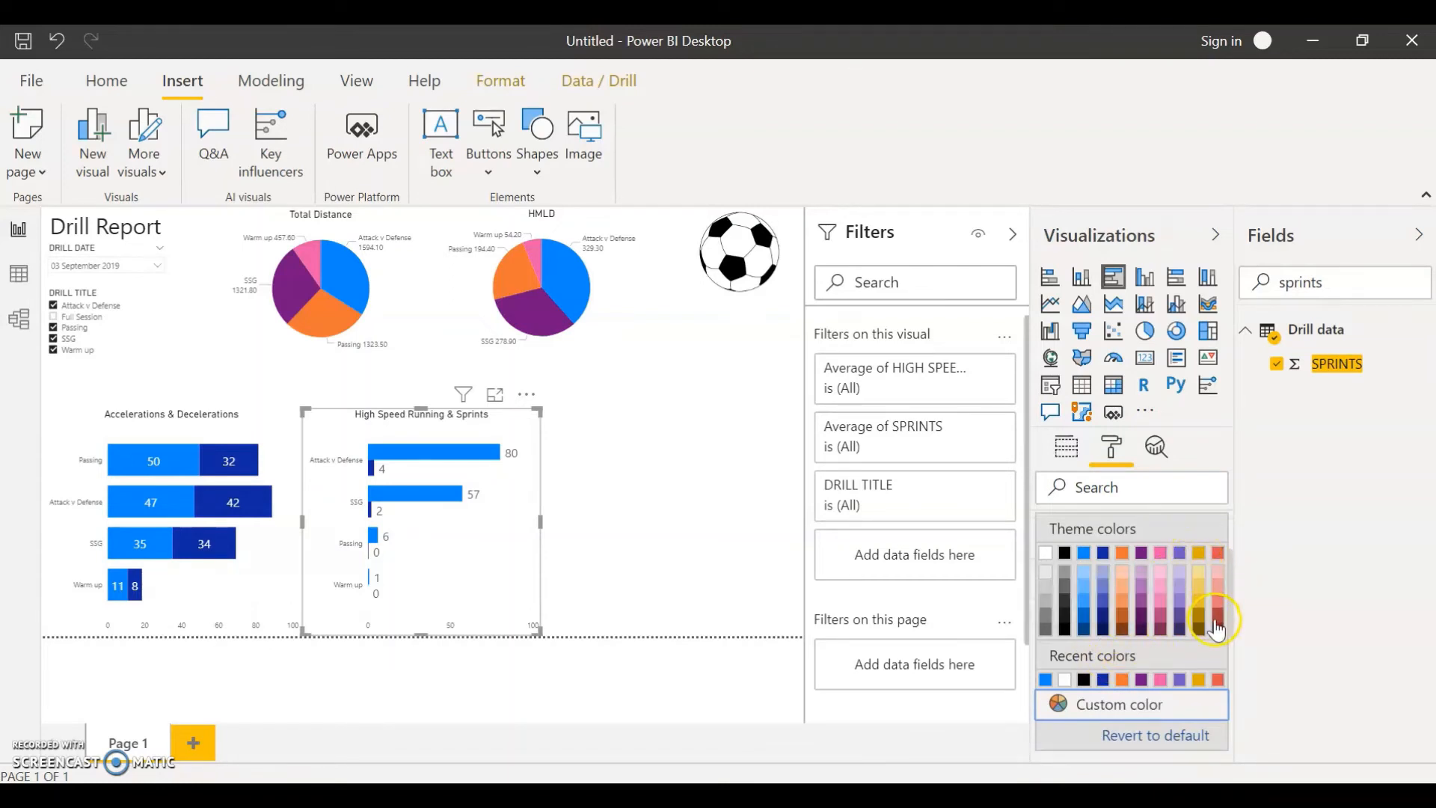
click(1200, 588)
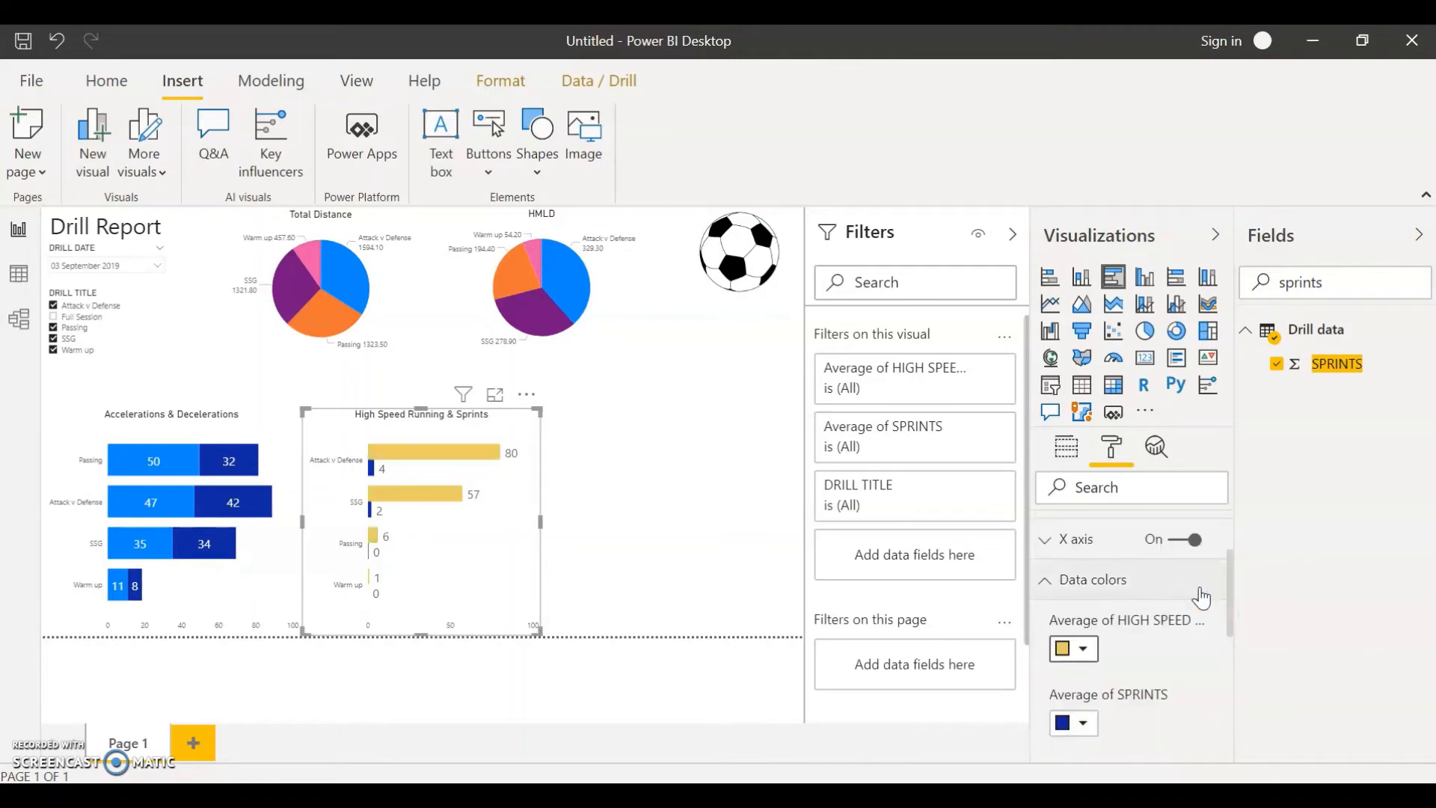
click(1082, 733)
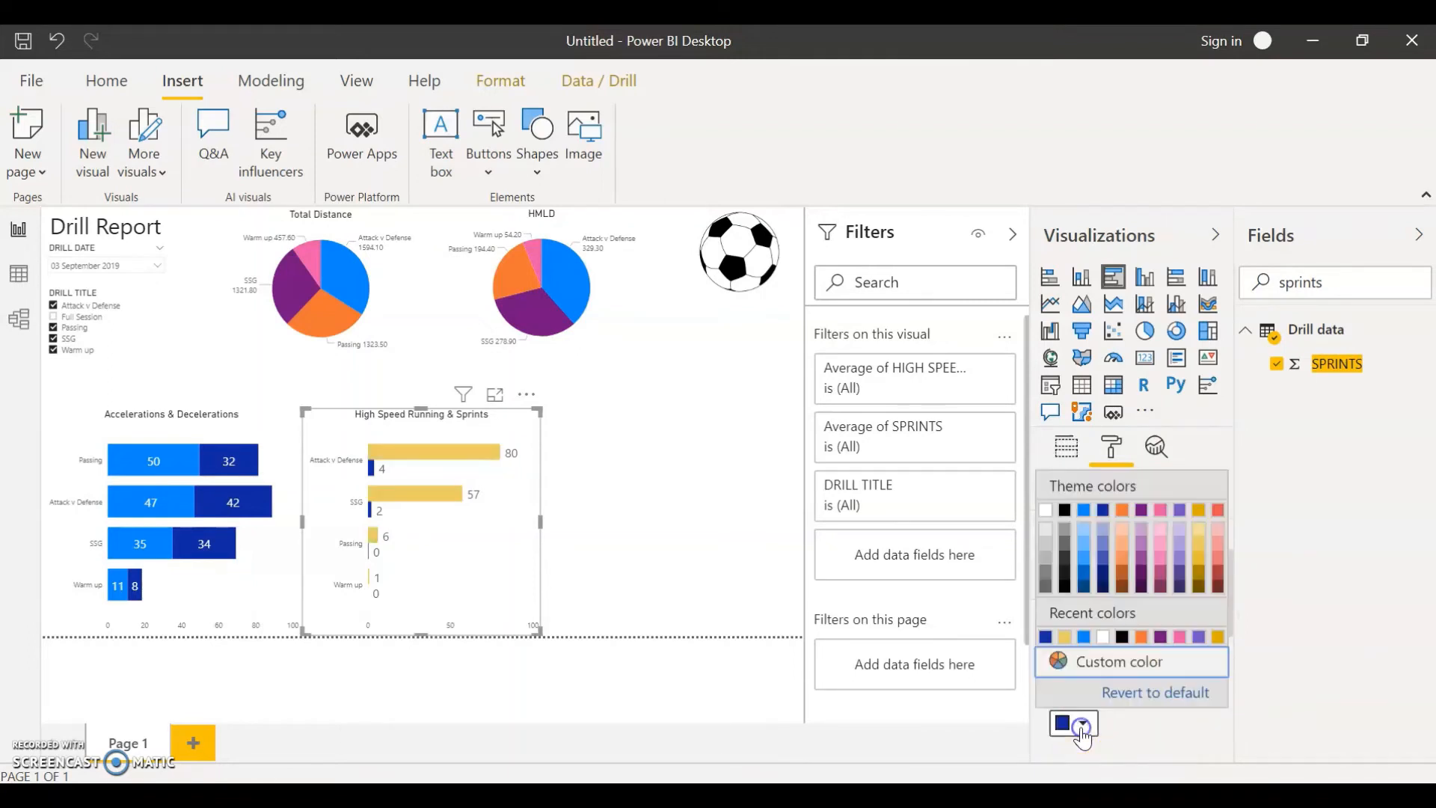
click(1203, 582)
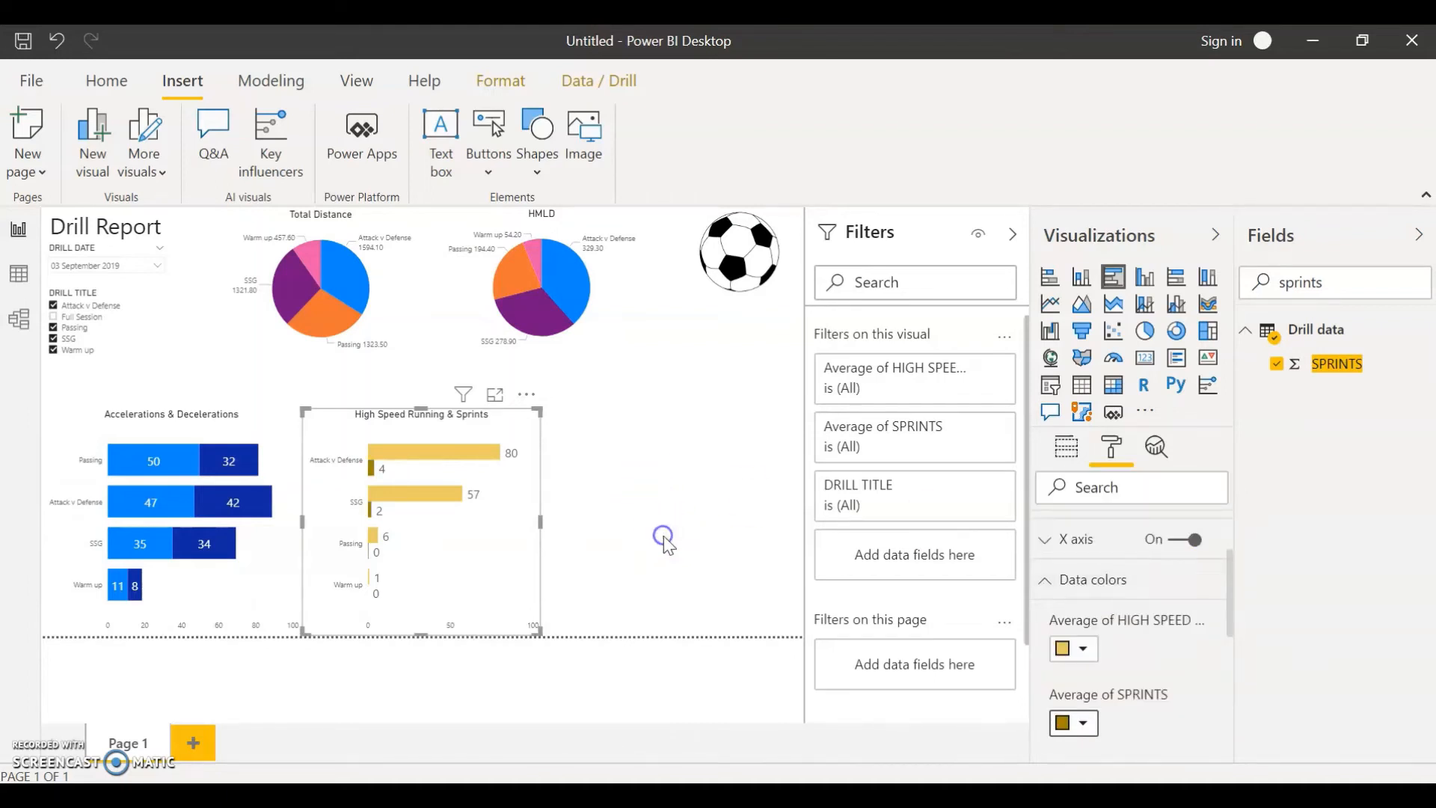
click(664, 539)
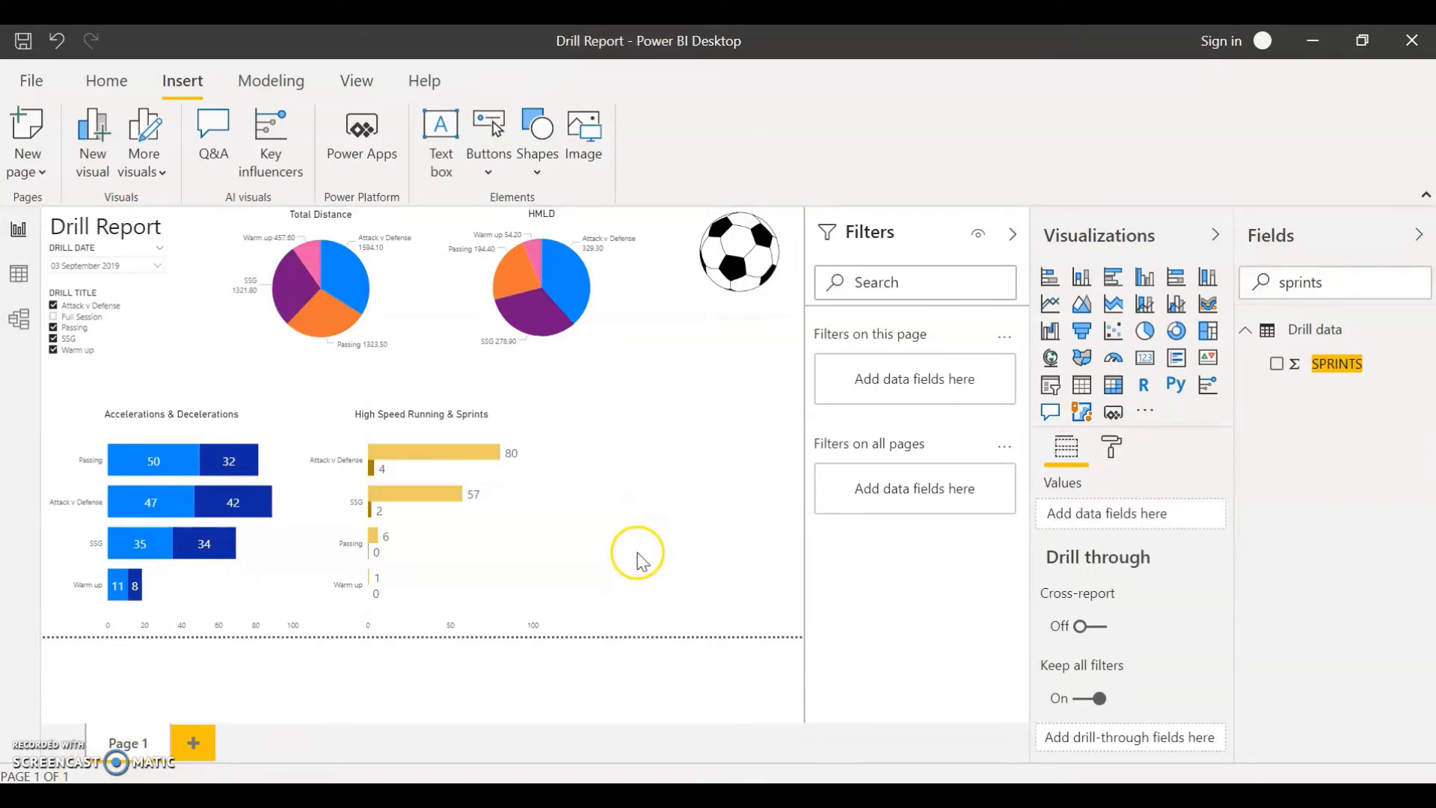
Insert a stacked bar chart filling the space beside the High Speed Running & Sprints chart, with DRILL TITLE as its axis
click(1057, 292)
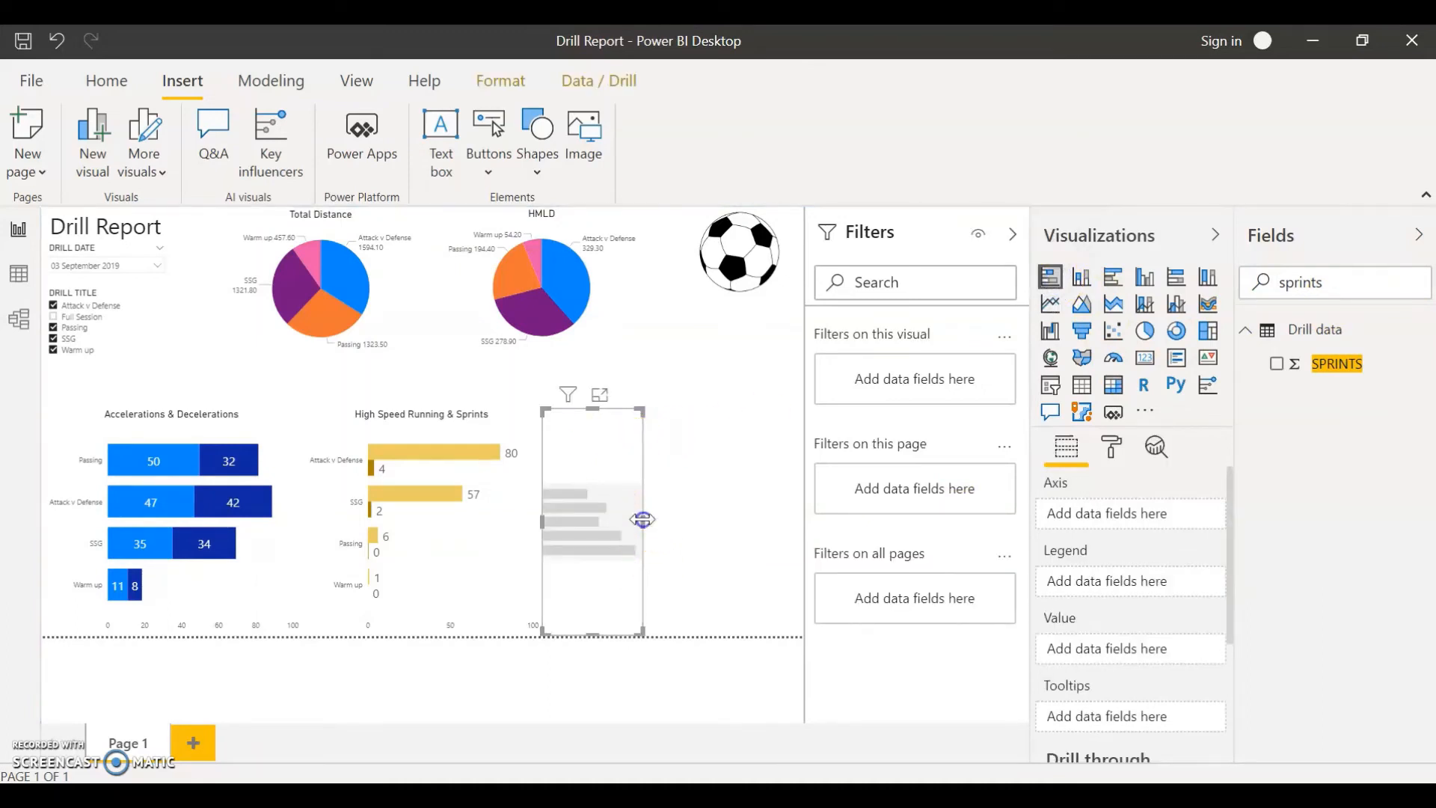
drag(644, 519, 802, 516)
double_click(1323, 282)
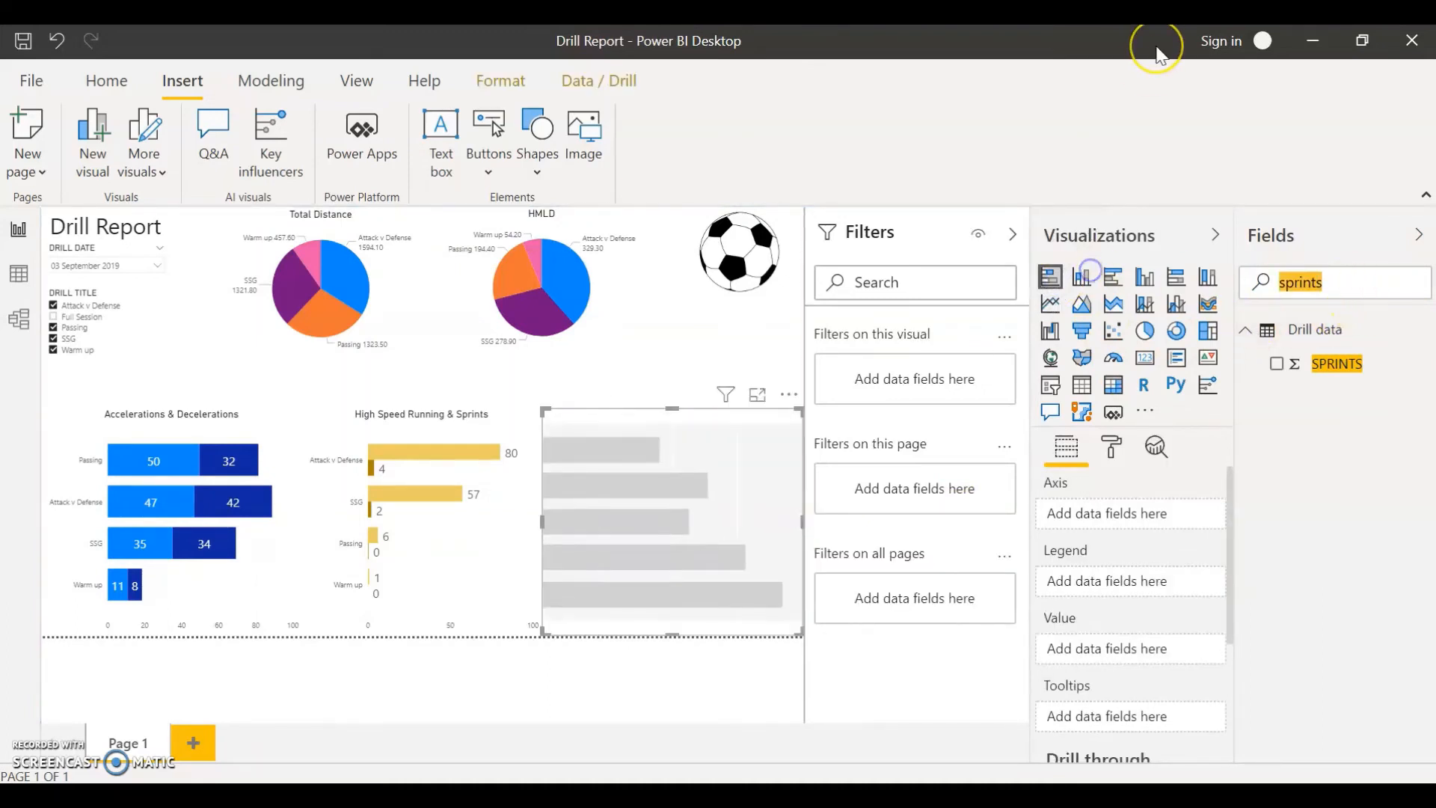
text(drill title)
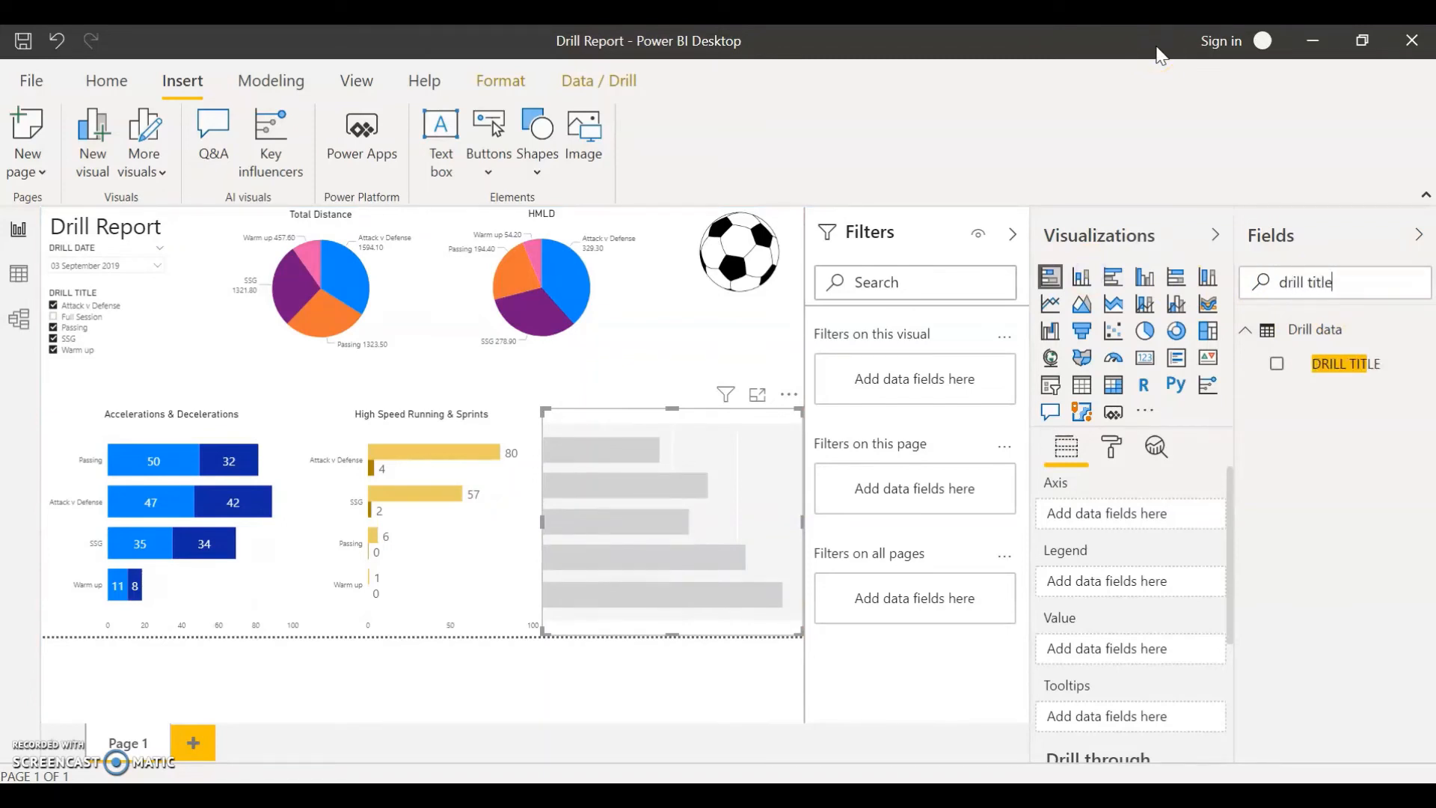
drag(1334, 367, 1138, 530)
Add TOTAL LOADING as the new stacked bar chart's value and summarize it by Average
drag(1363, 282, 1231, 286)
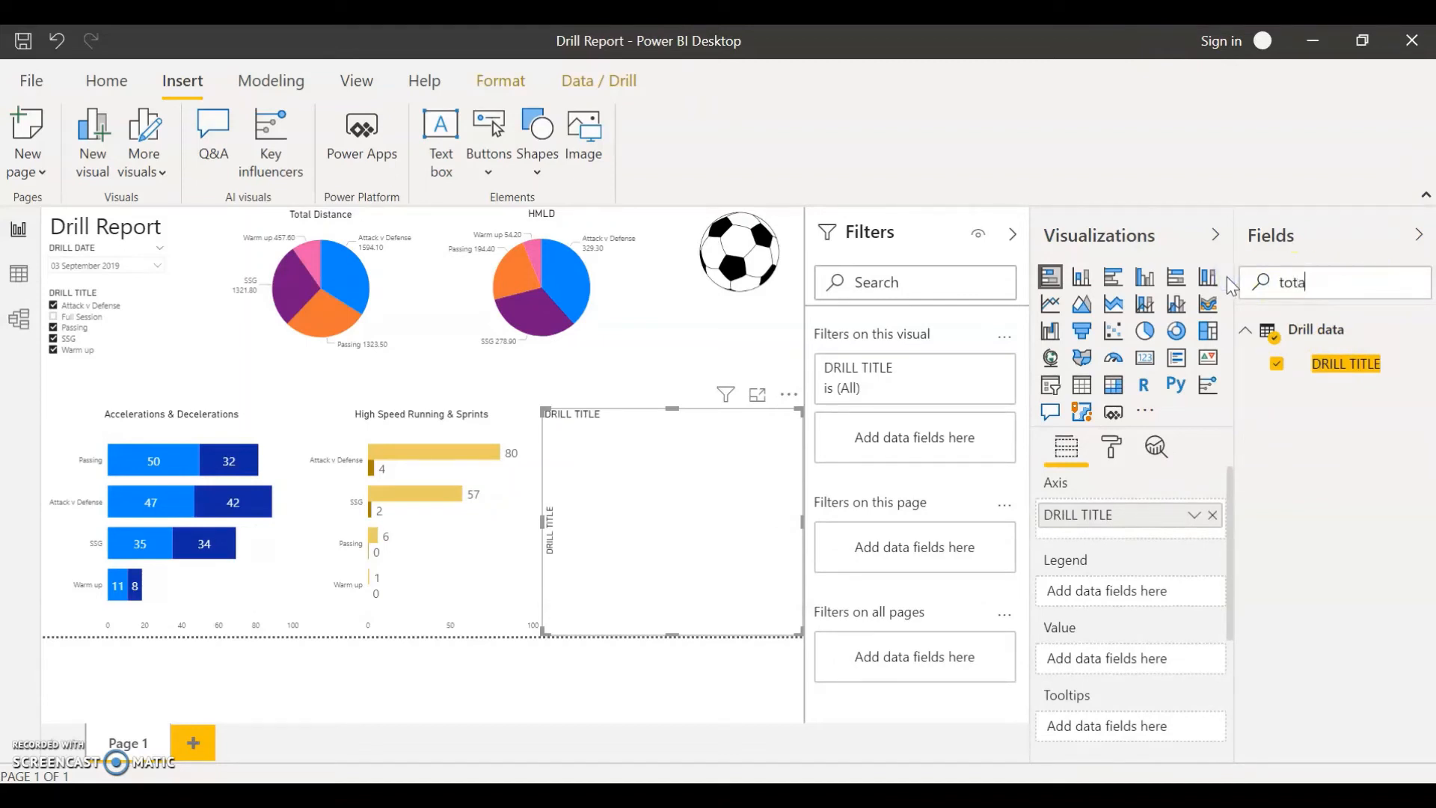
text(total loading)
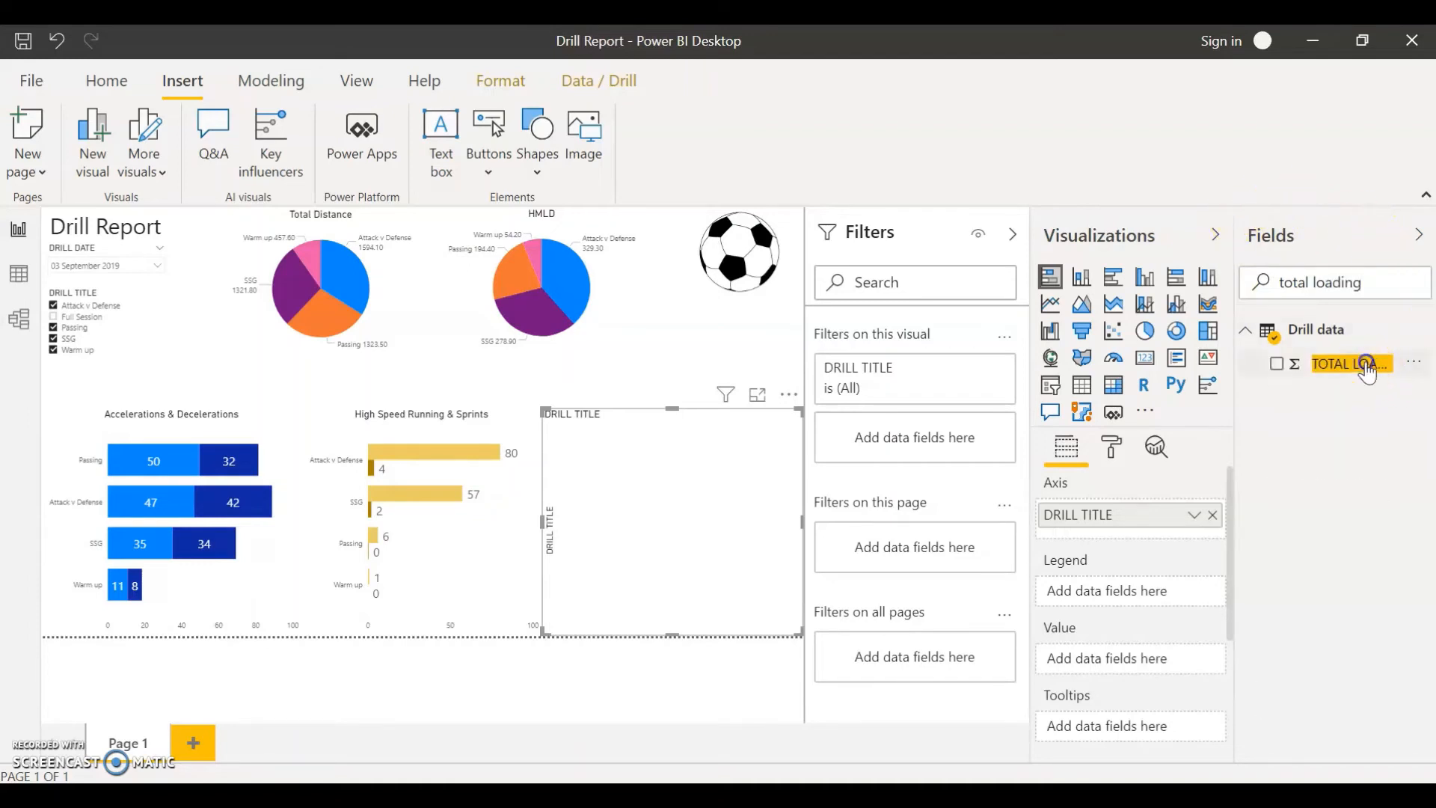
drag(1367, 371, 1133, 665)
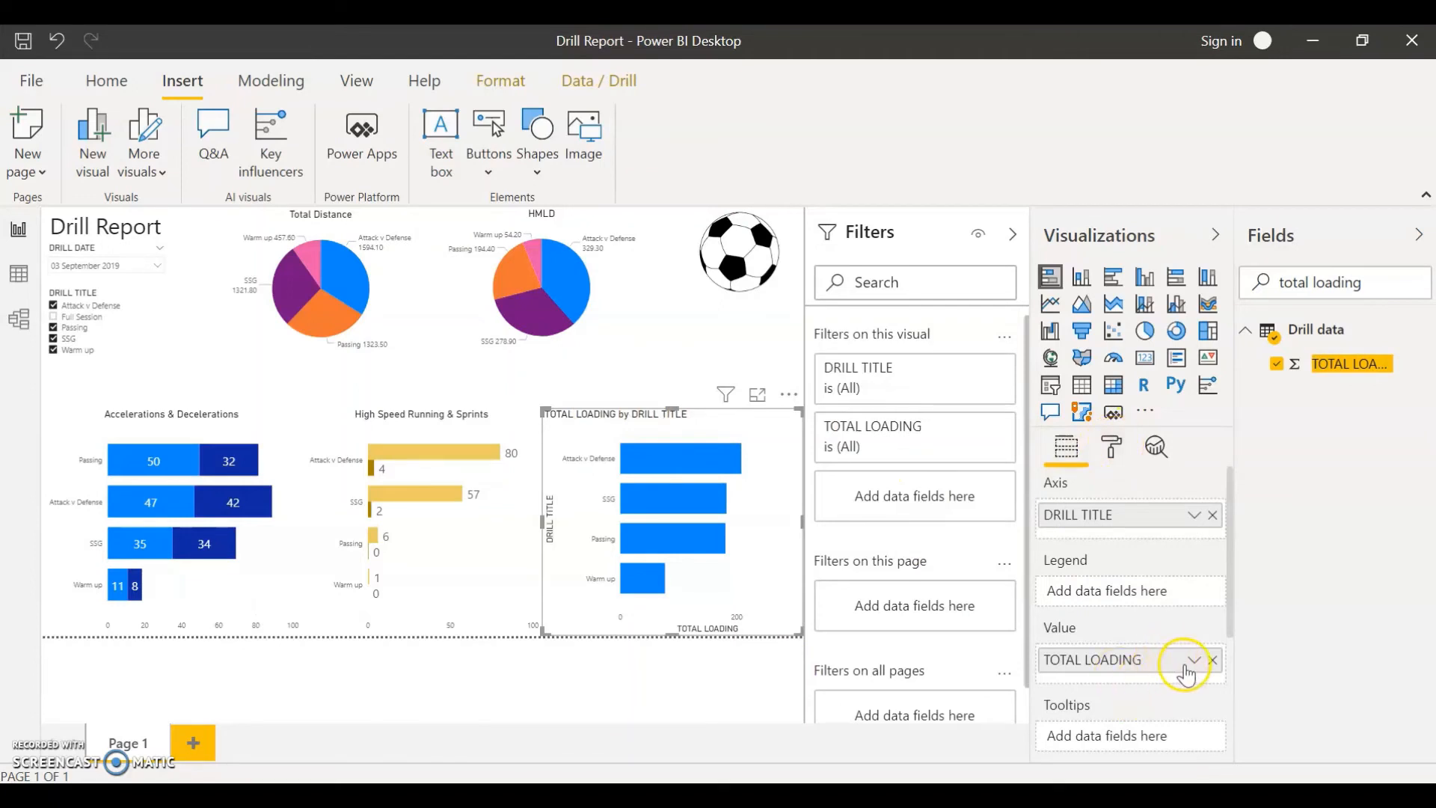
click(1195, 663)
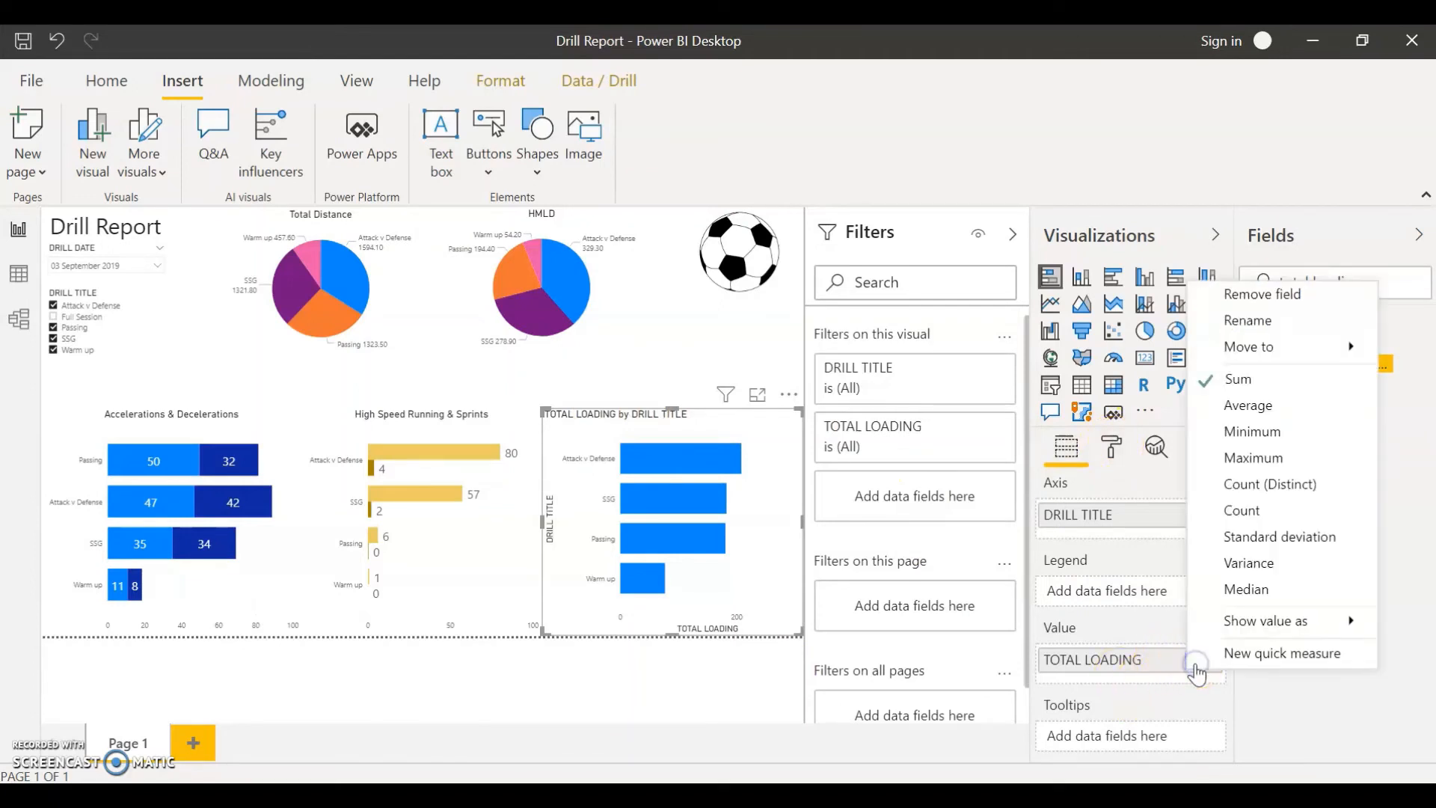
click(1271, 411)
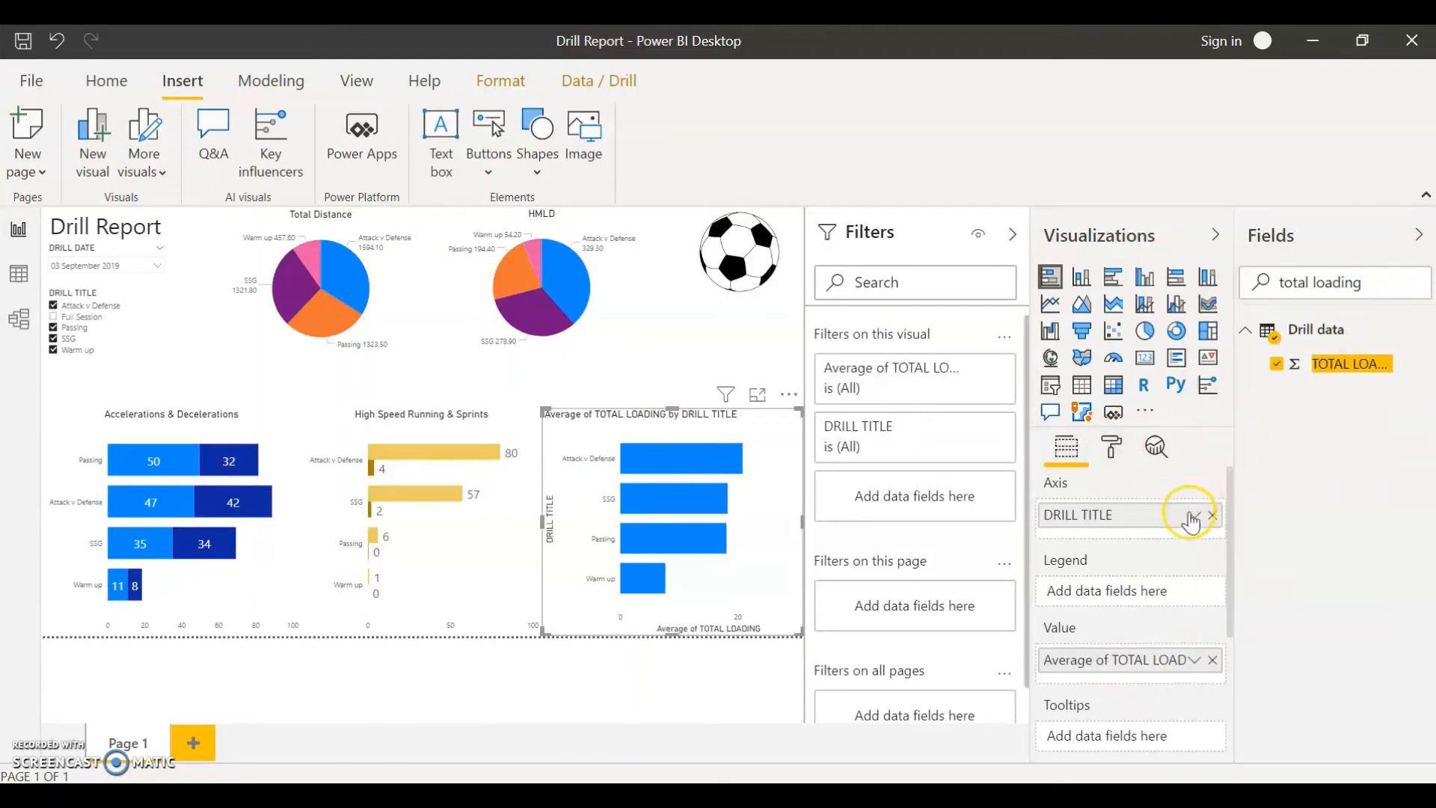
Turn off the Y axis title of the total loading chart
click(1115, 447)
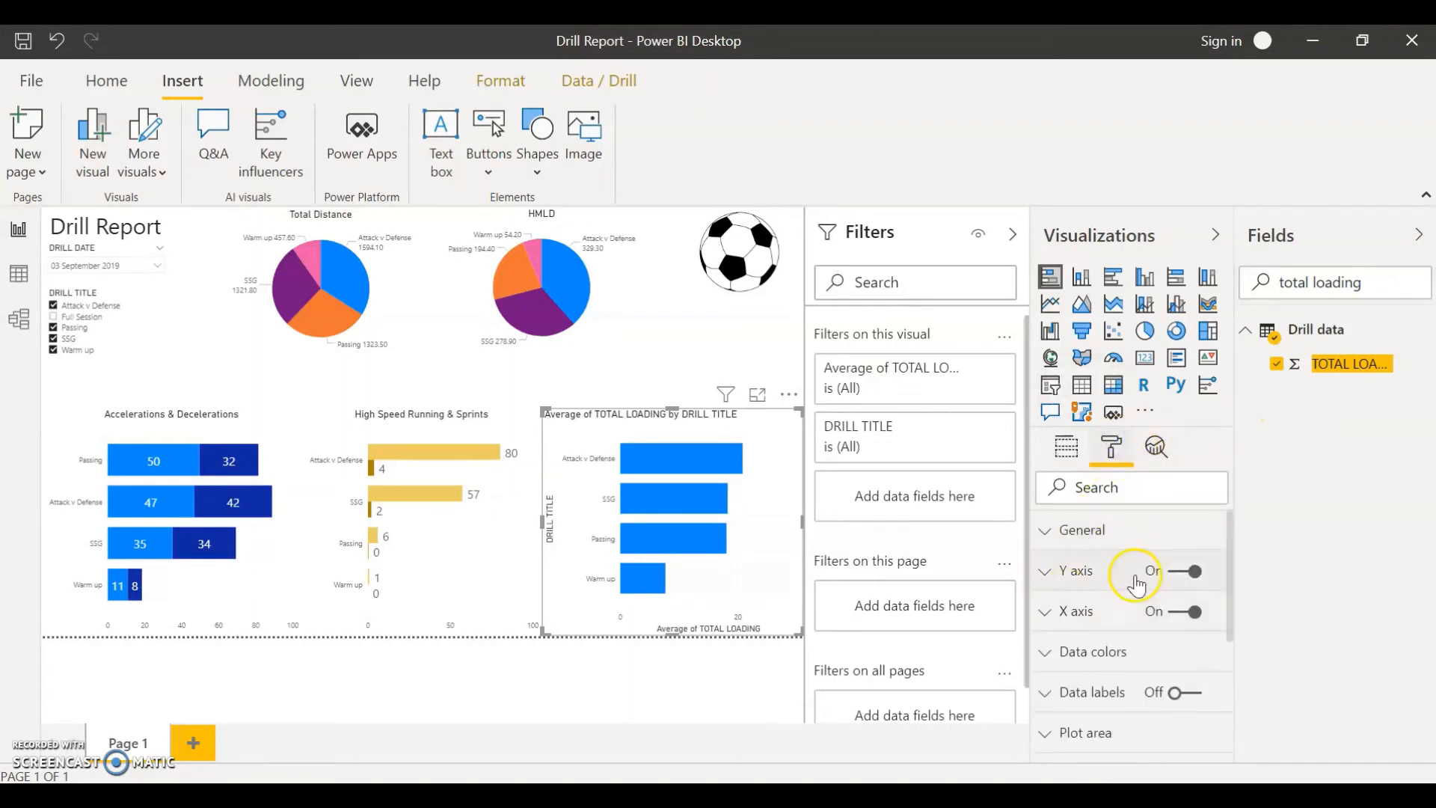
click(1109, 572)
scroll(1122, 612, down, 5)
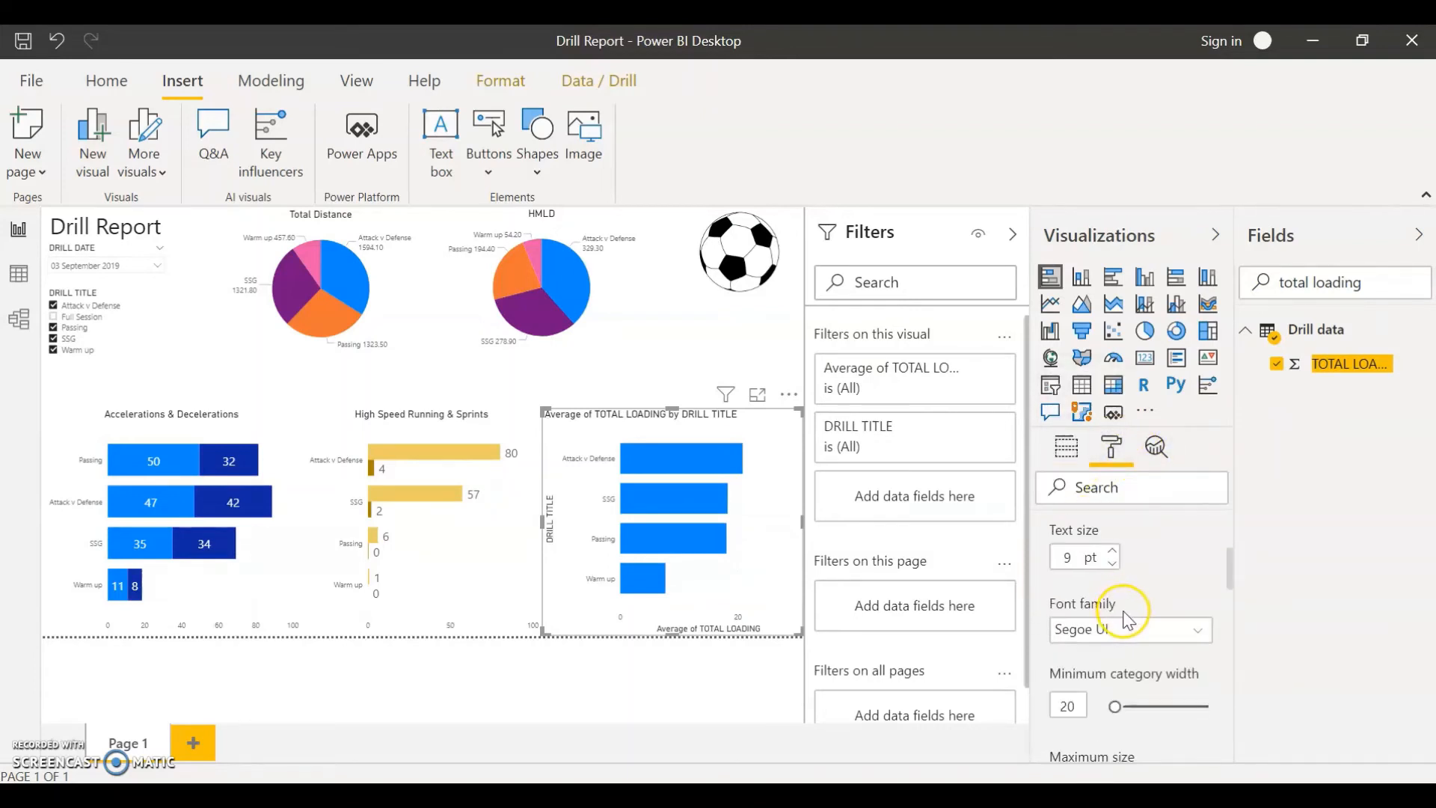
scroll(1136, 587, down, 3)
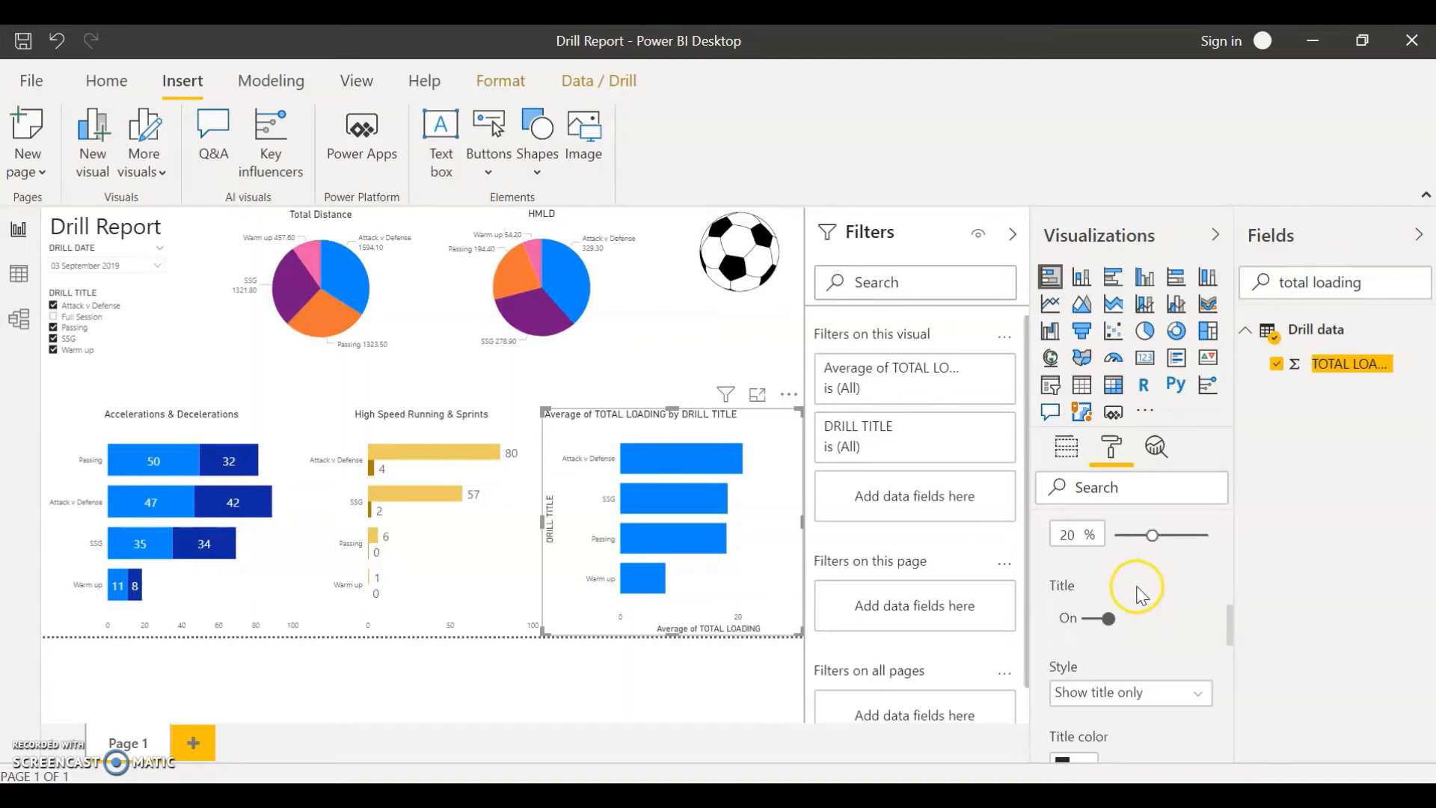
click(1103, 618)
scroll(1131, 598, up, 8)
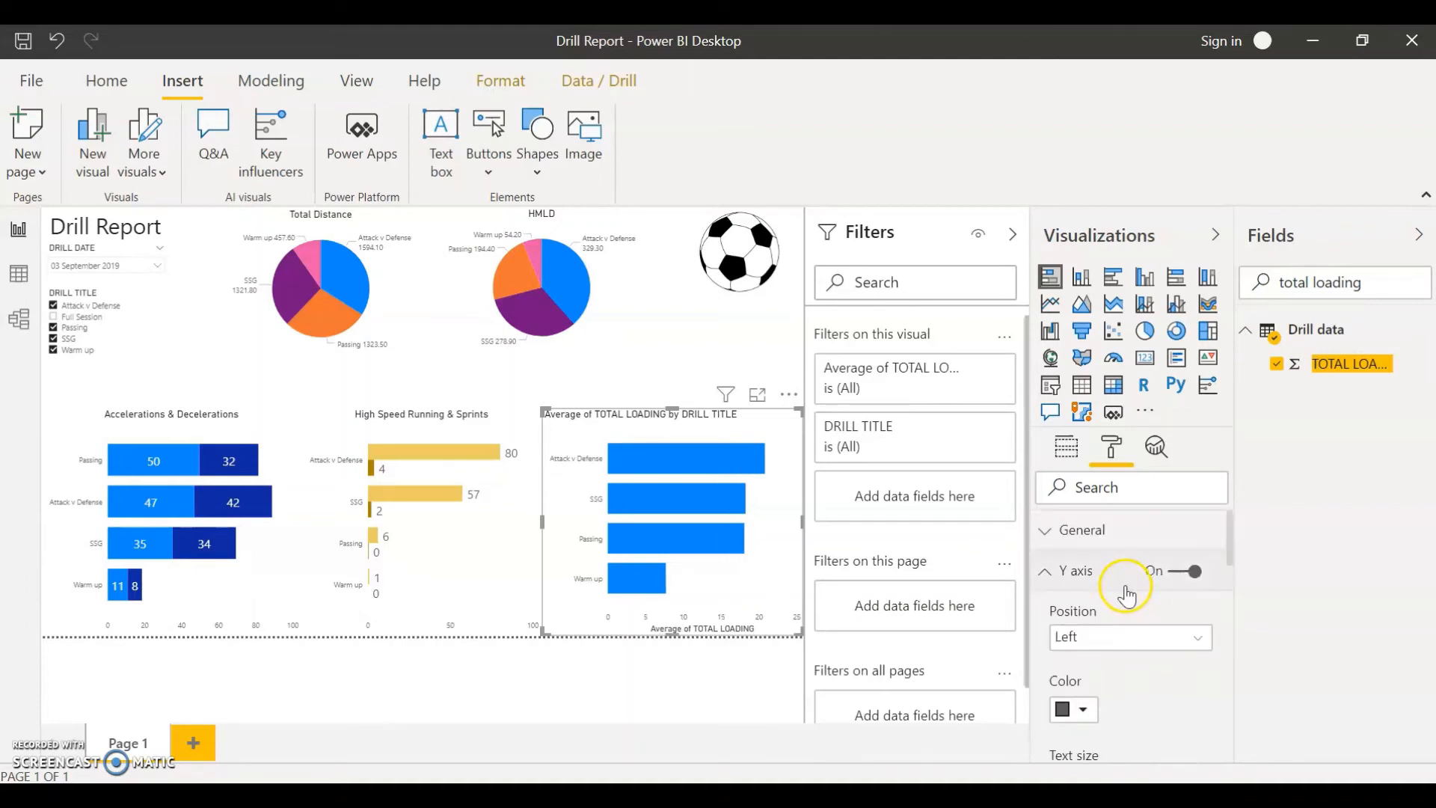
click(1104, 572)
Turn off the X axis title of the total loading chart
click(1108, 614)
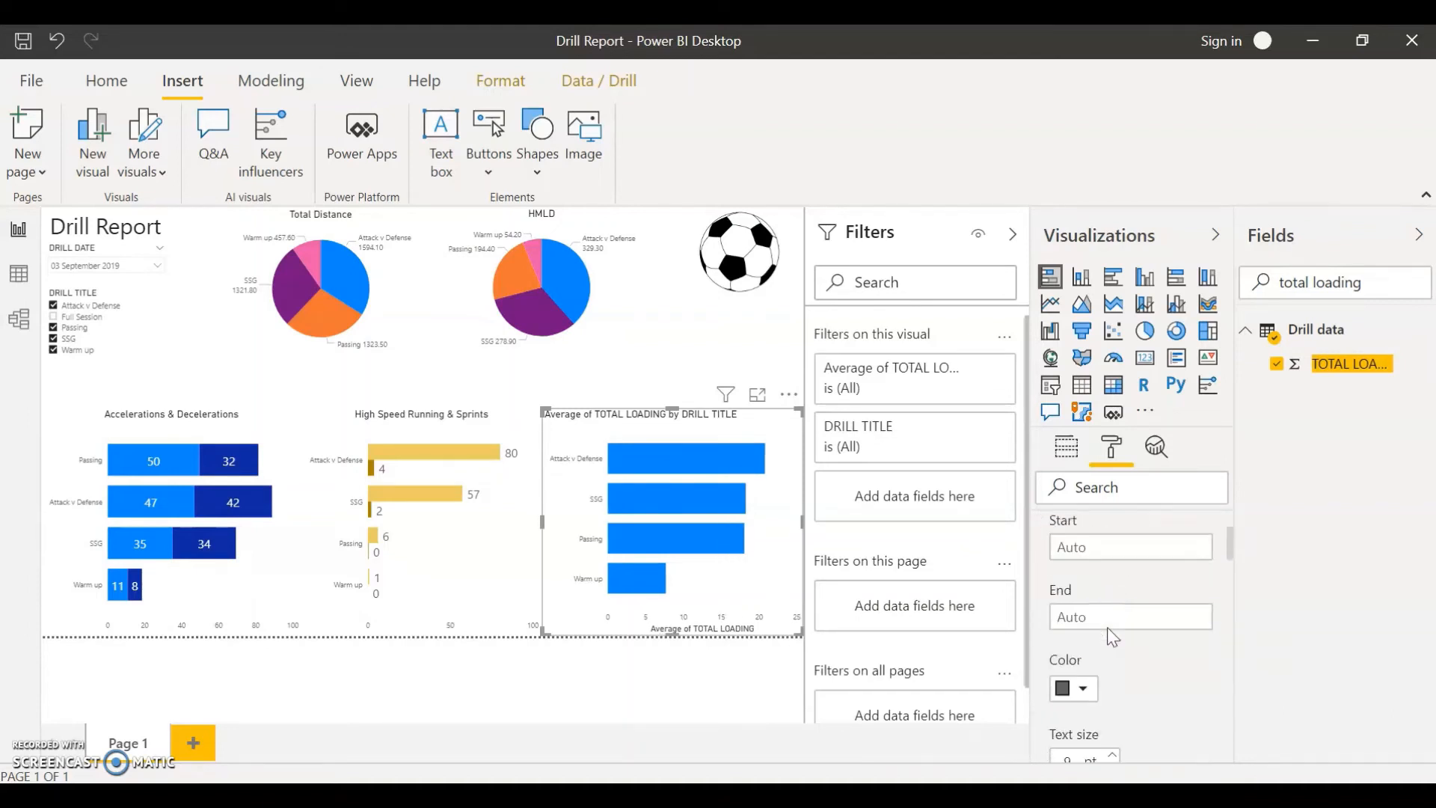
scroll(1145, 628, down, 5)
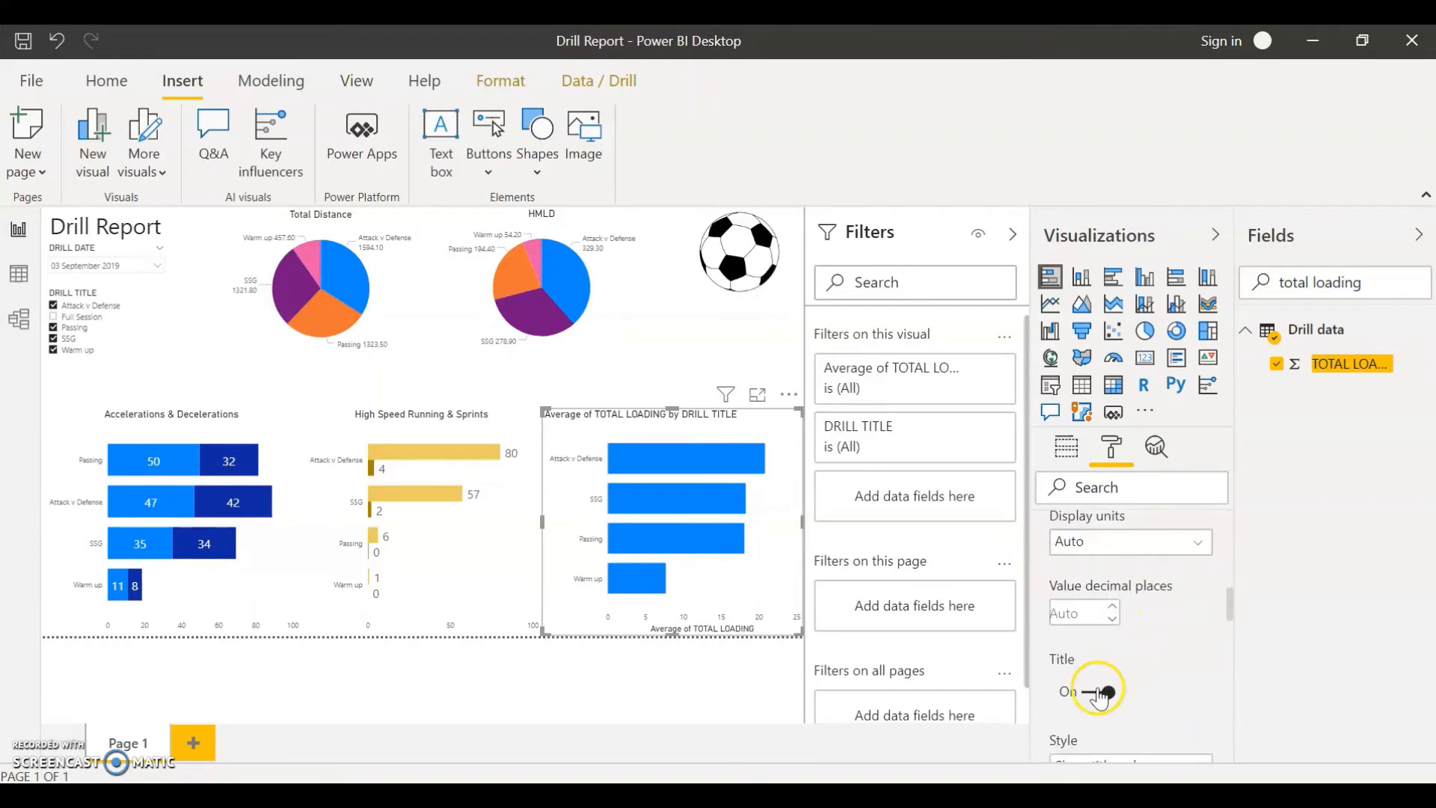
click(1099, 696)
scroll(1115, 664, up, 5)
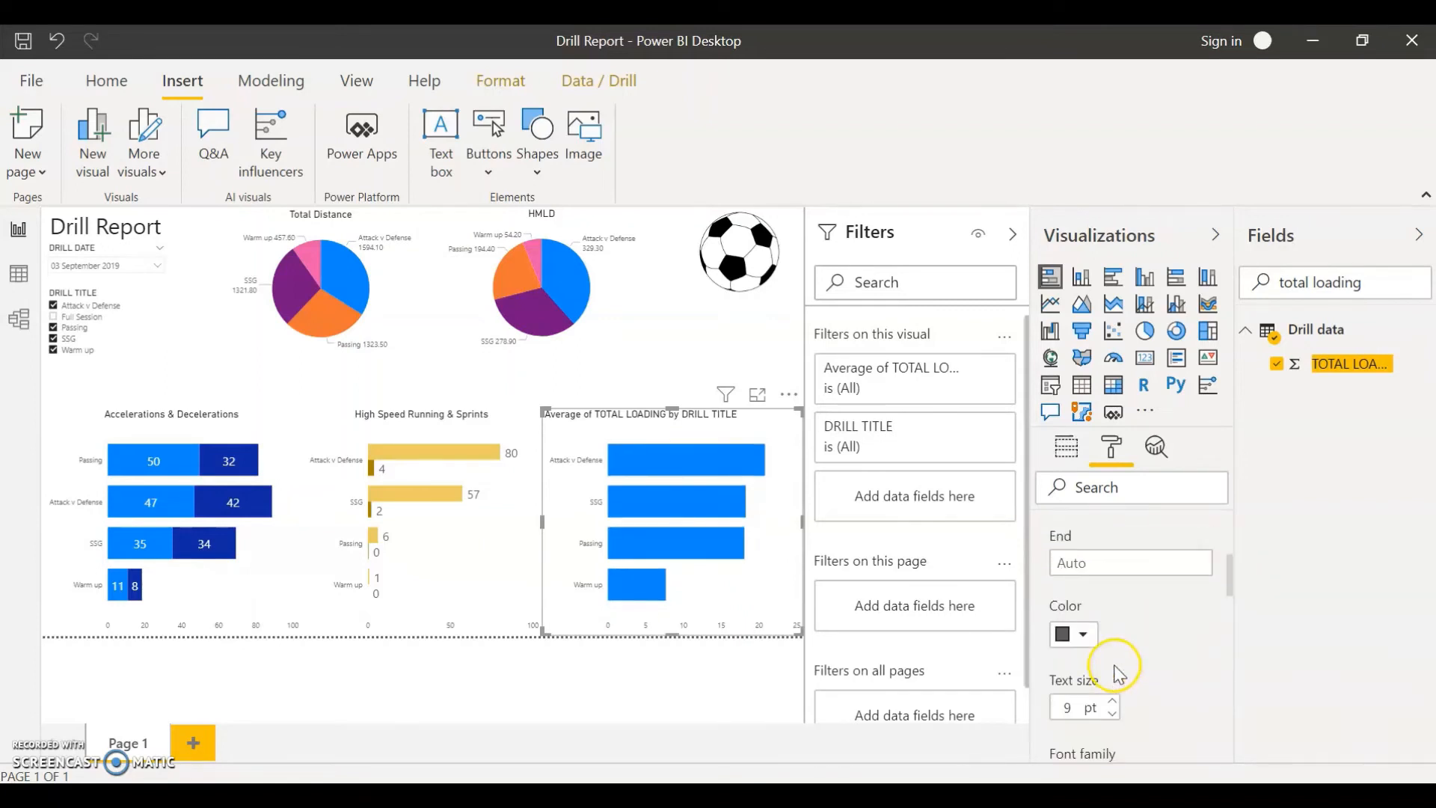
click(1078, 614)
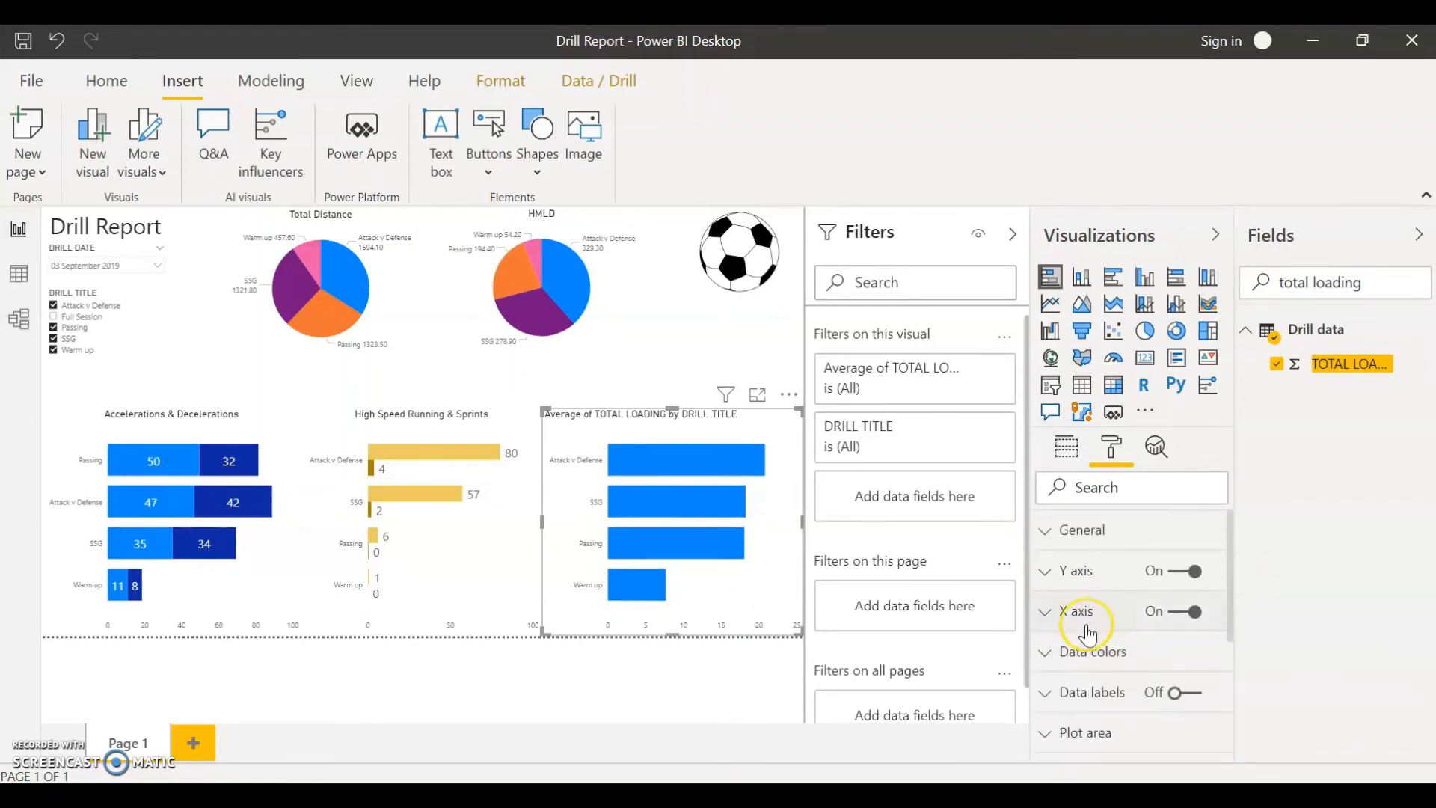
Turn on data labels for the total loading chart and set their value decimal places to 0
click(1090, 694)
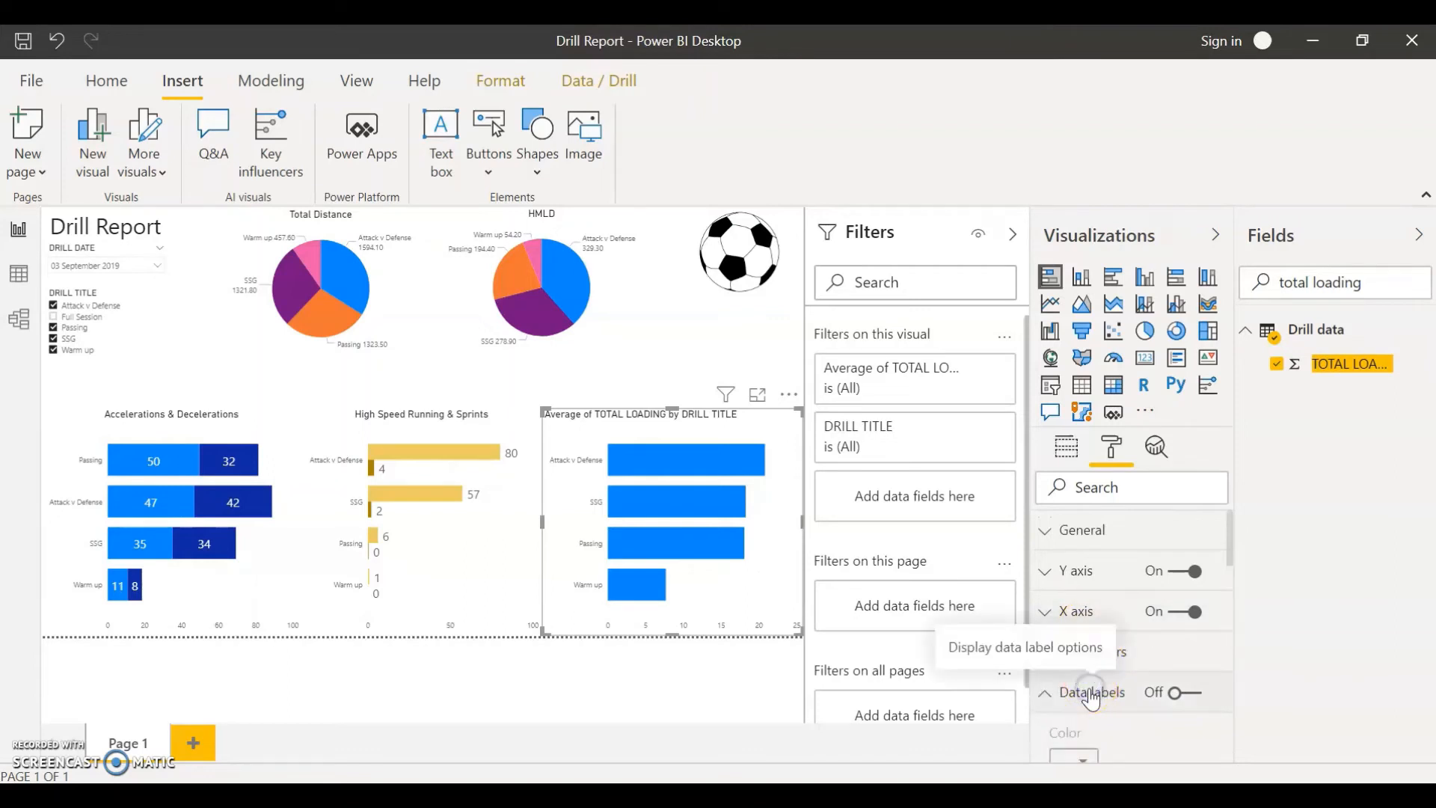
click(1193, 582)
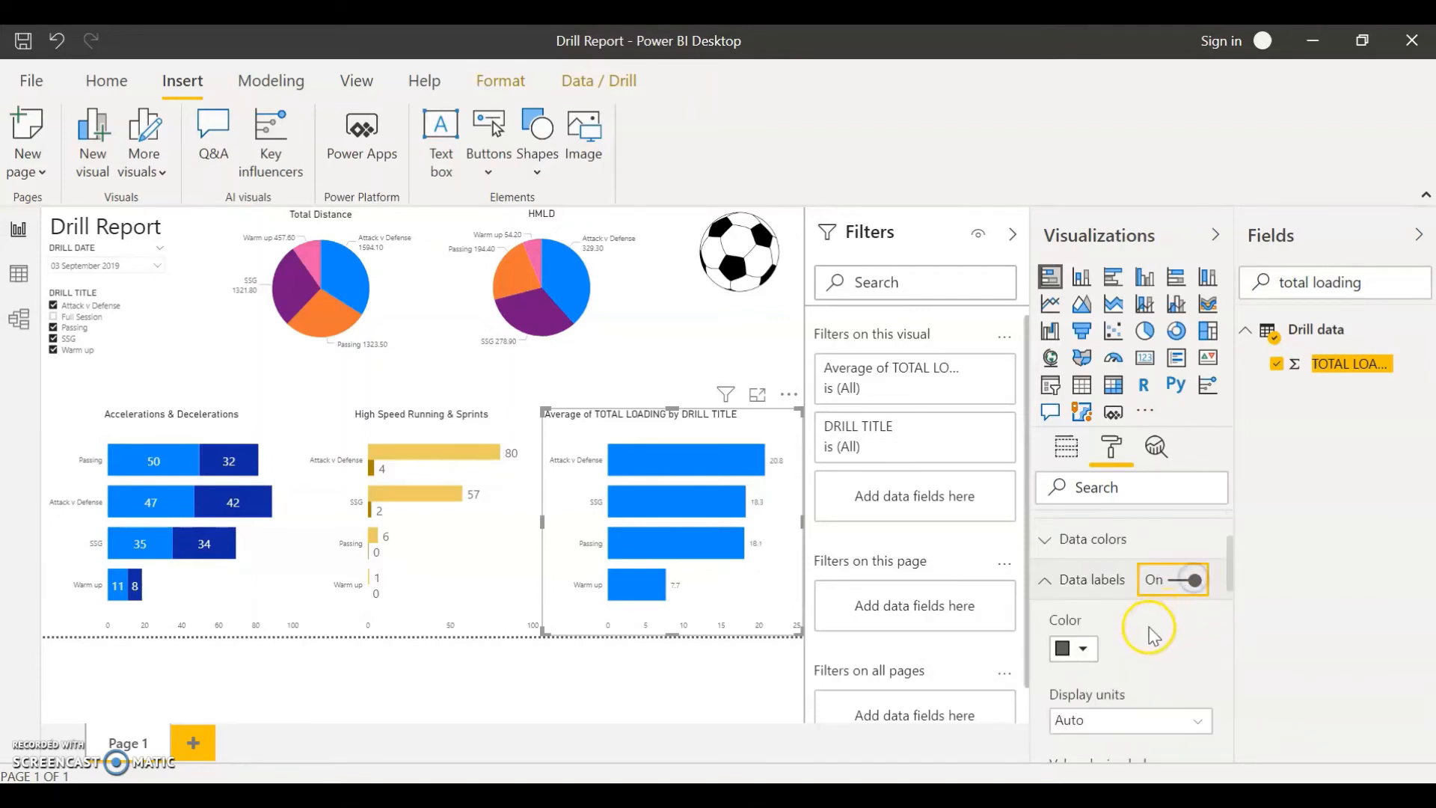
scroll(1133, 631, down, 2)
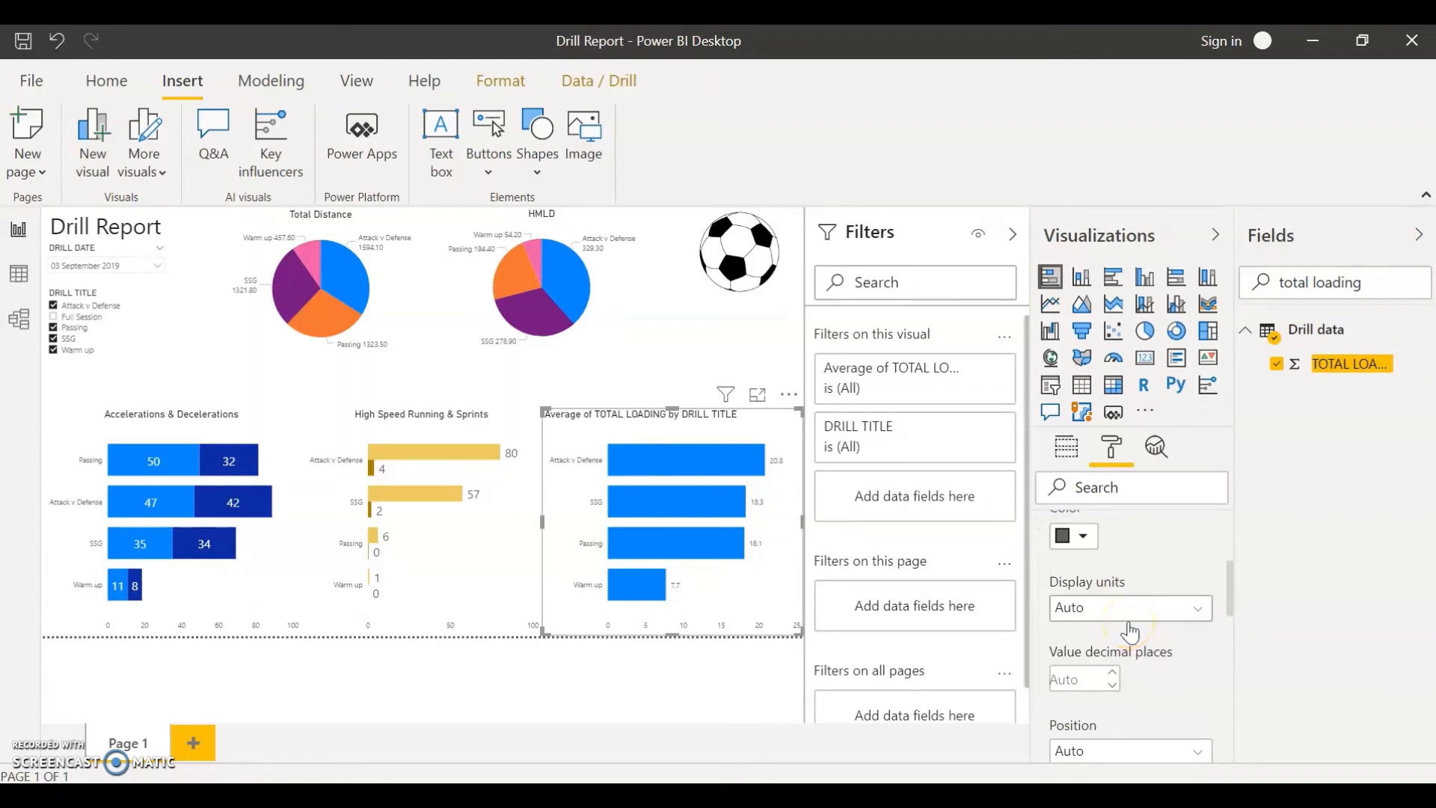
scroll(1125, 632, up, 2)
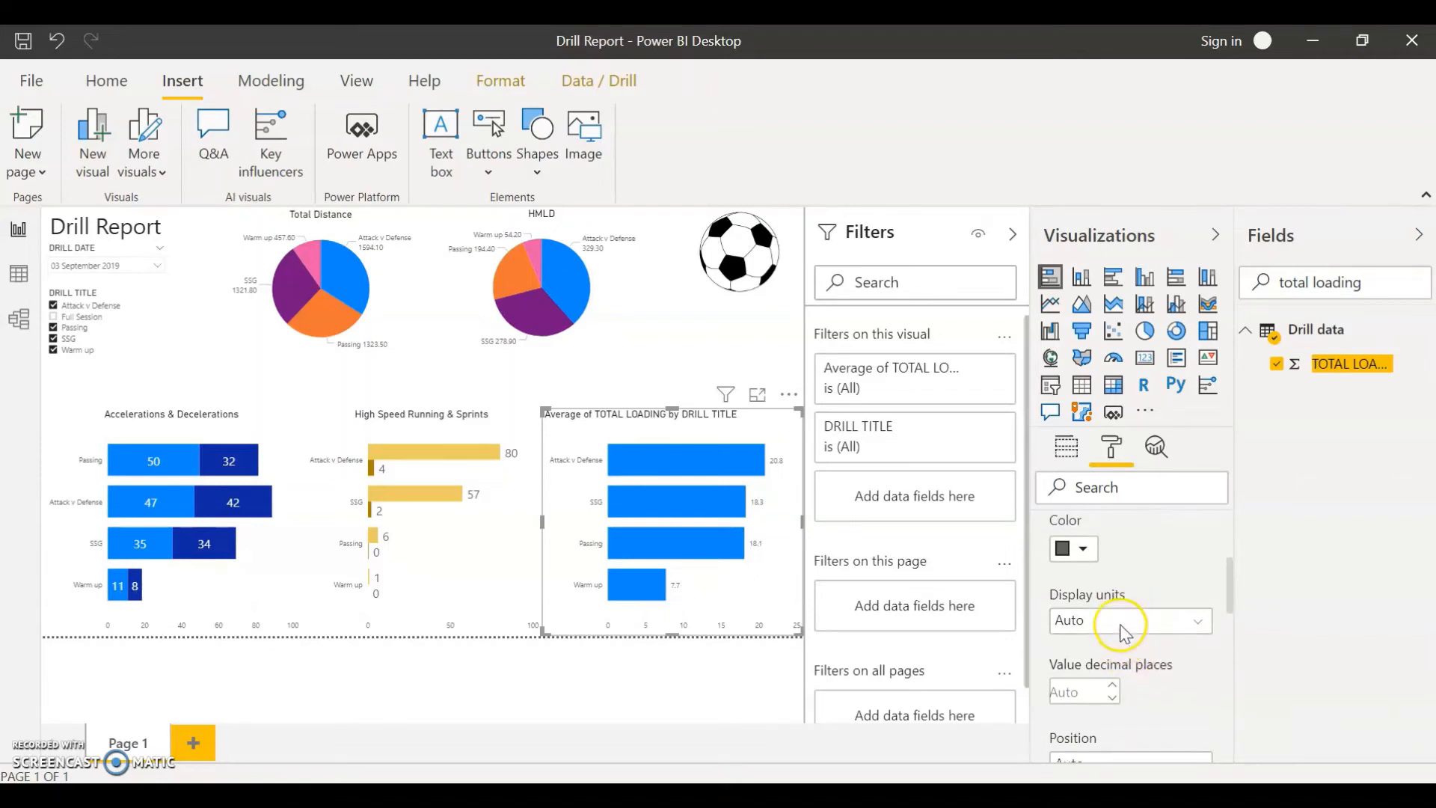
scroll(1125, 632, down, 2)
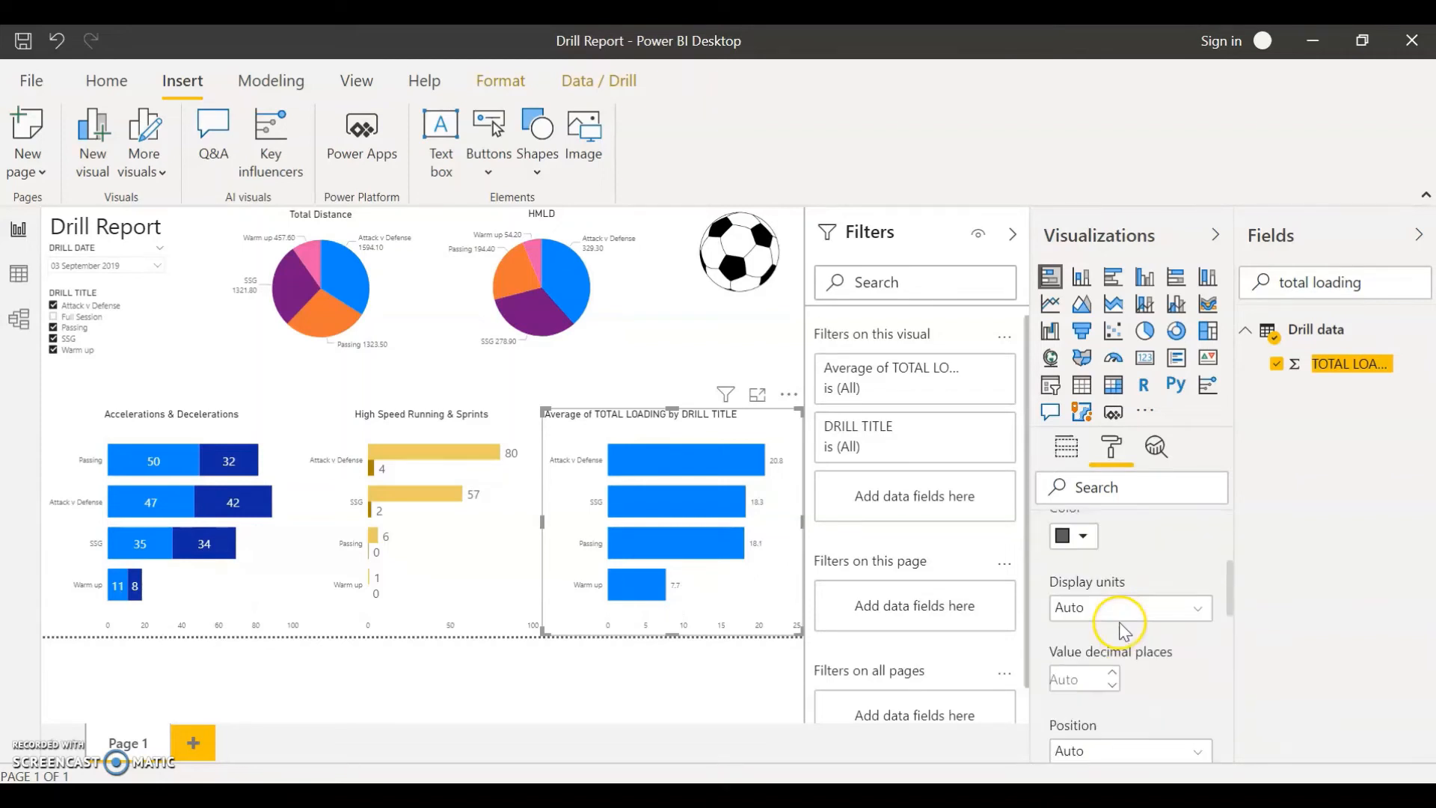
click(1077, 680)
text(0)
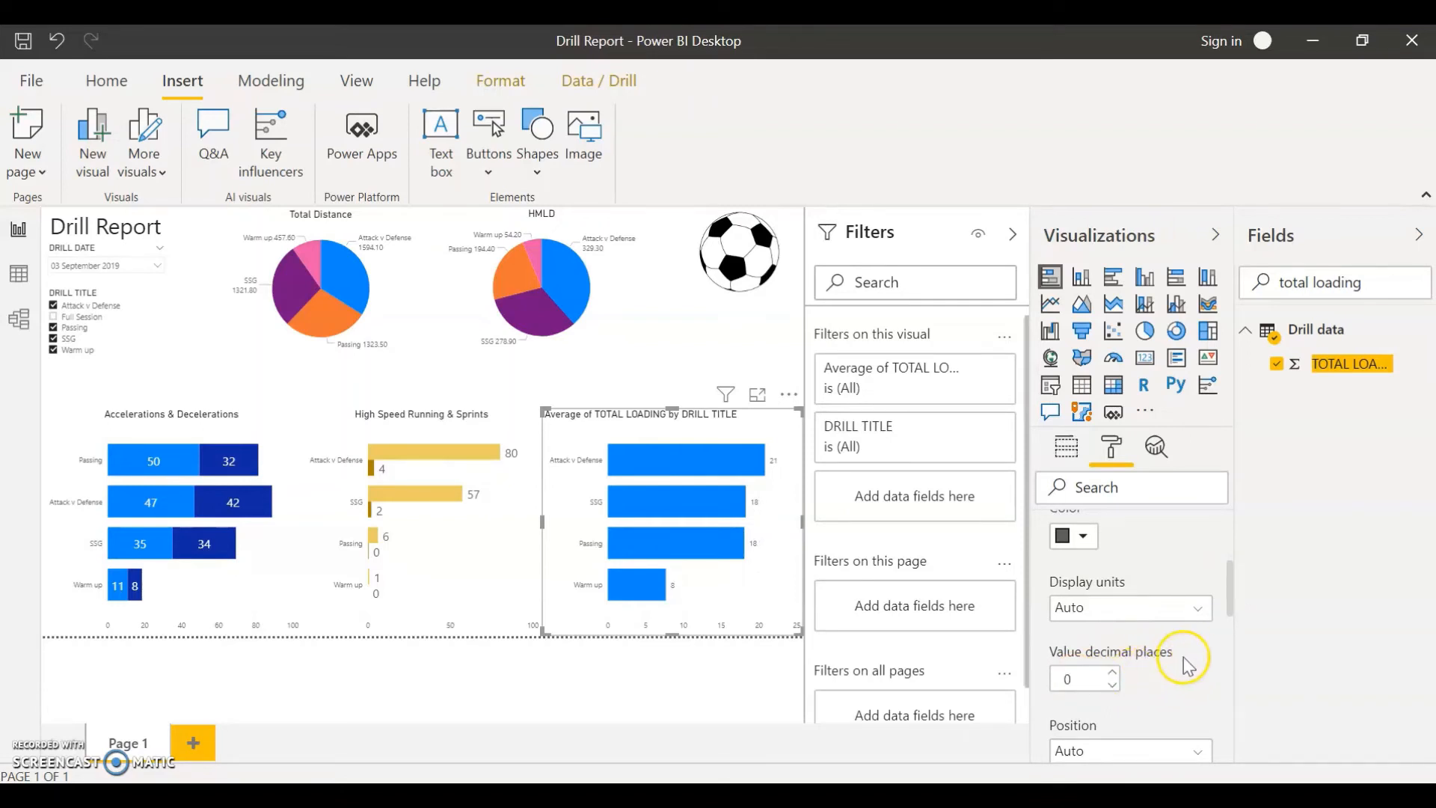
Set the text size of the total loading chart's data labels to 15 pt
scroll(1178, 610, down, 4)
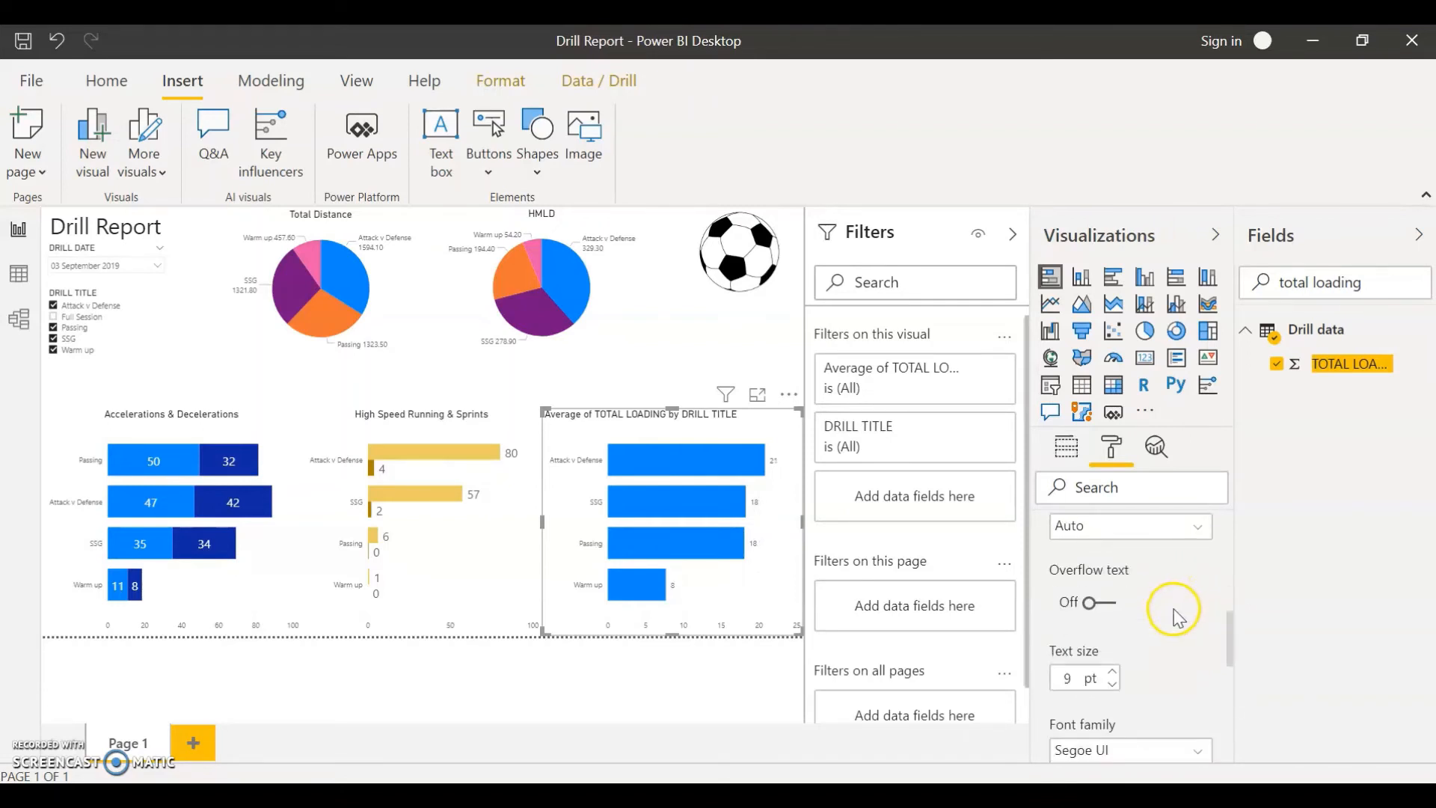
click(1111, 672)
click(1111, 673)
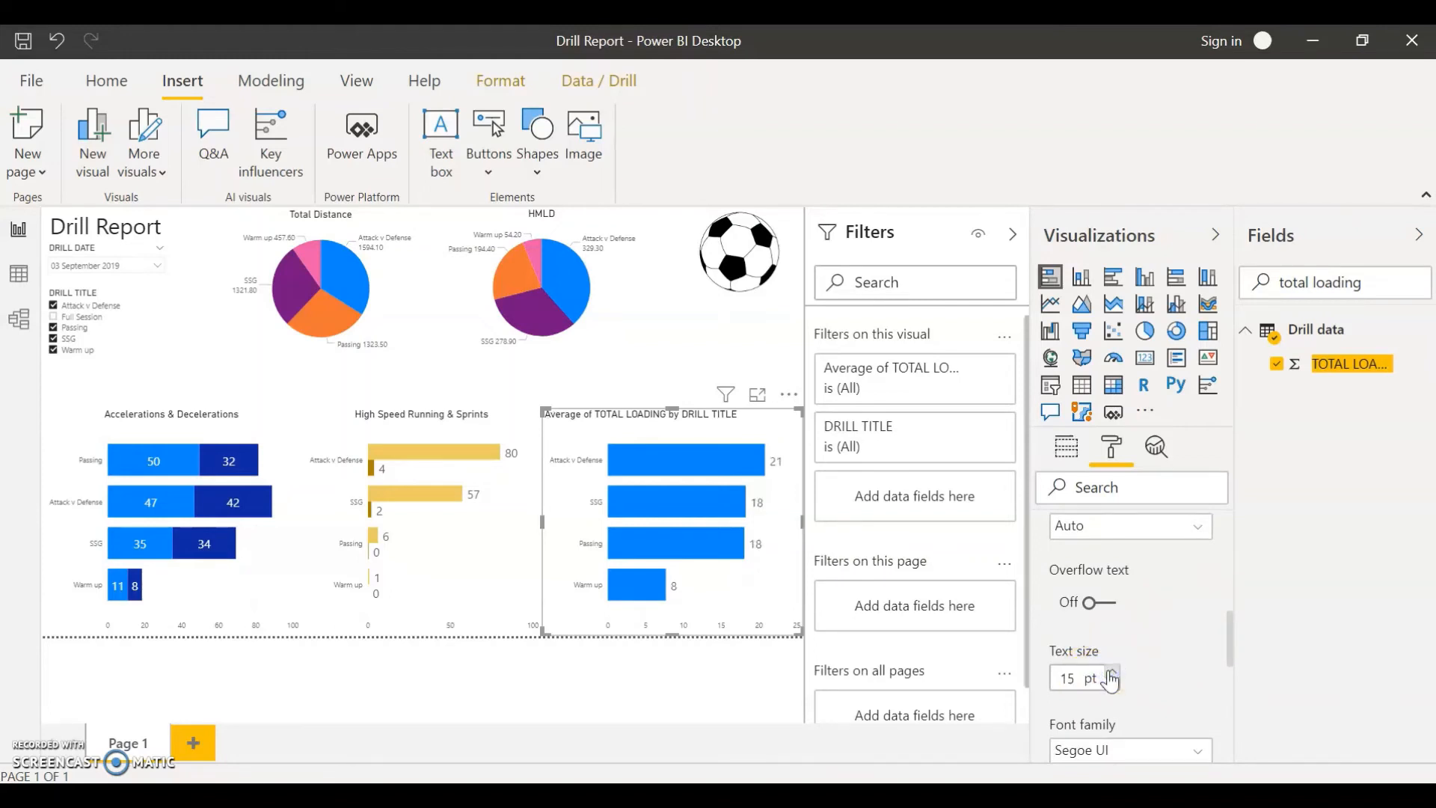
click(1112, 673)
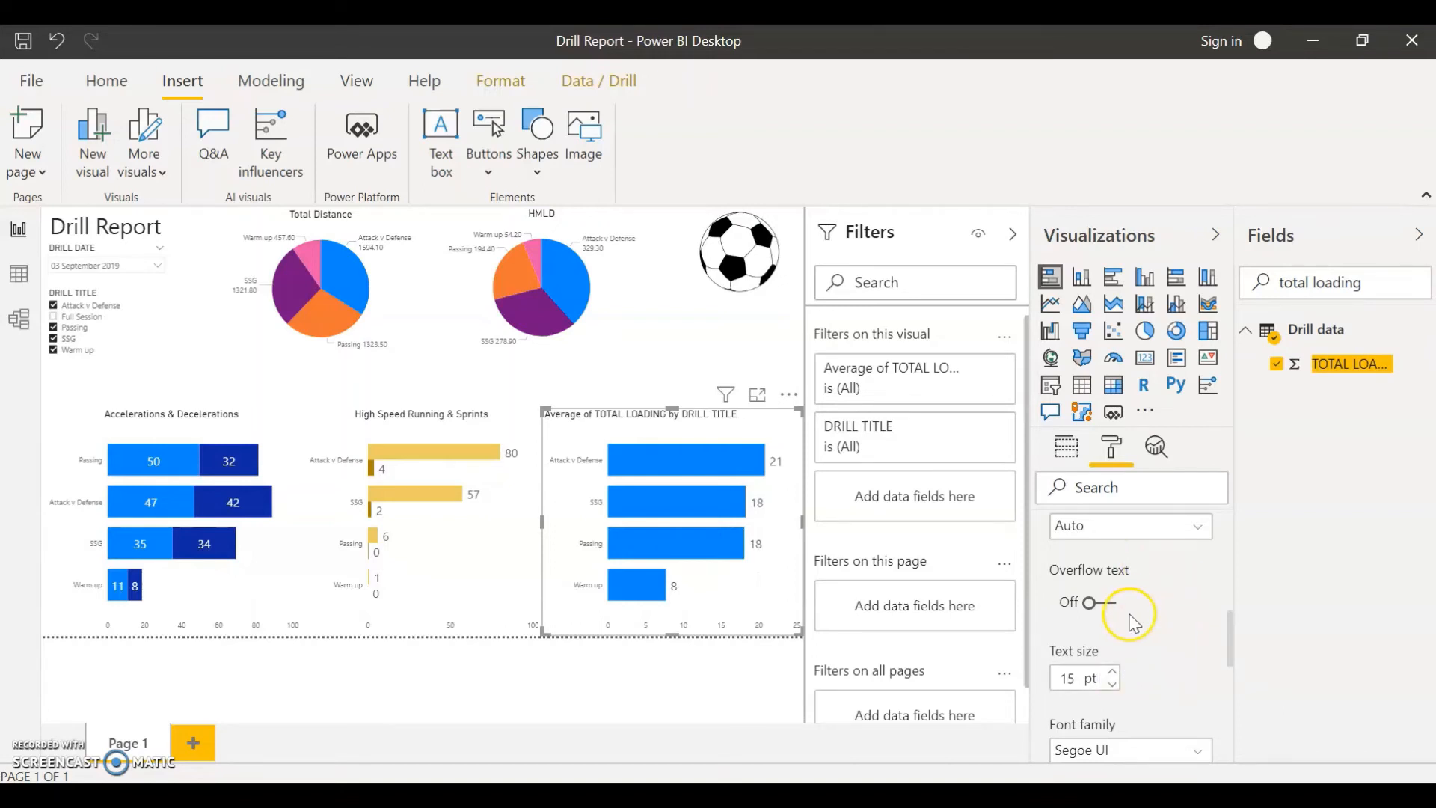
Change the total loading chart's title text to "Total Loading" and center it
scroll(1134, 622, up, 6)
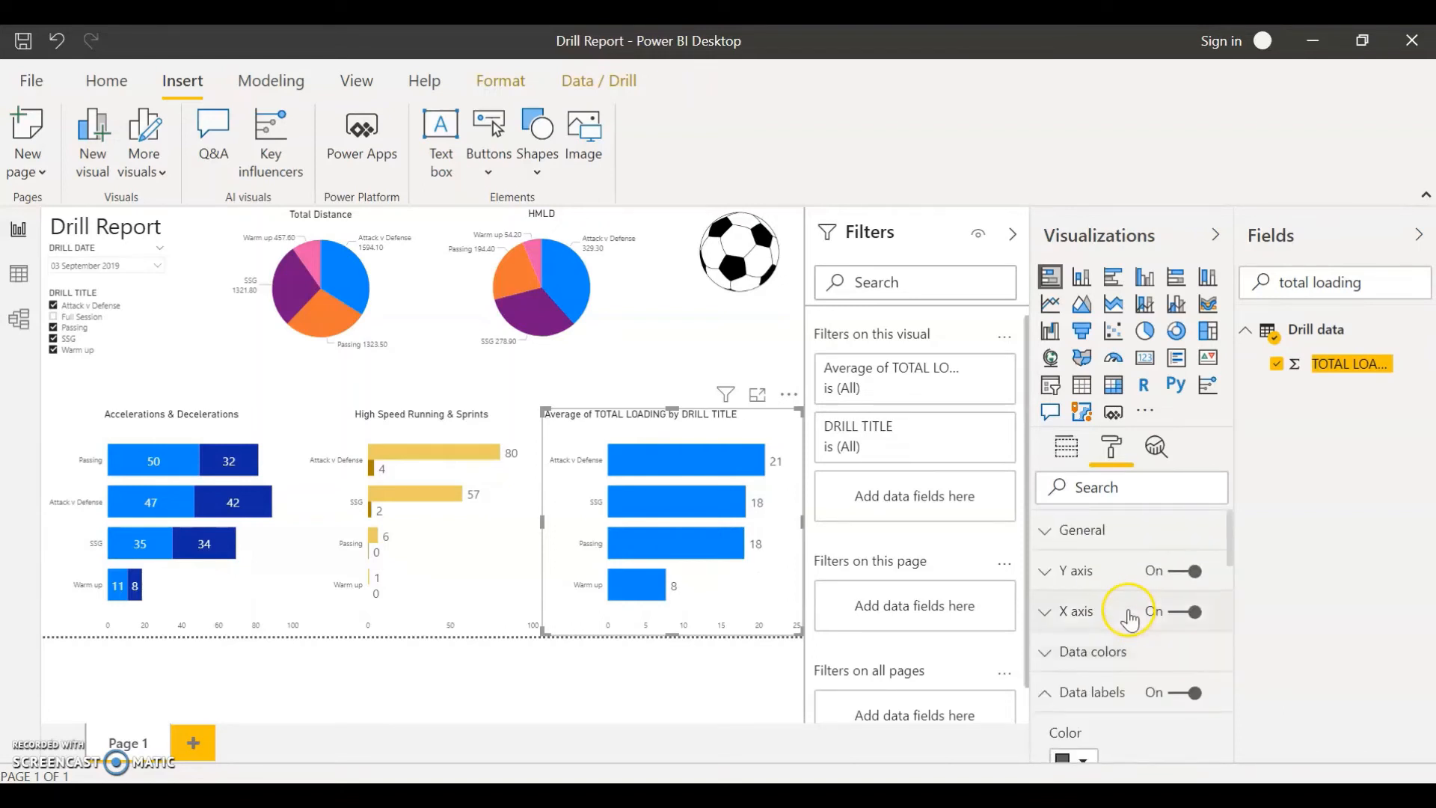
scroll(1094, 651, down, 5)
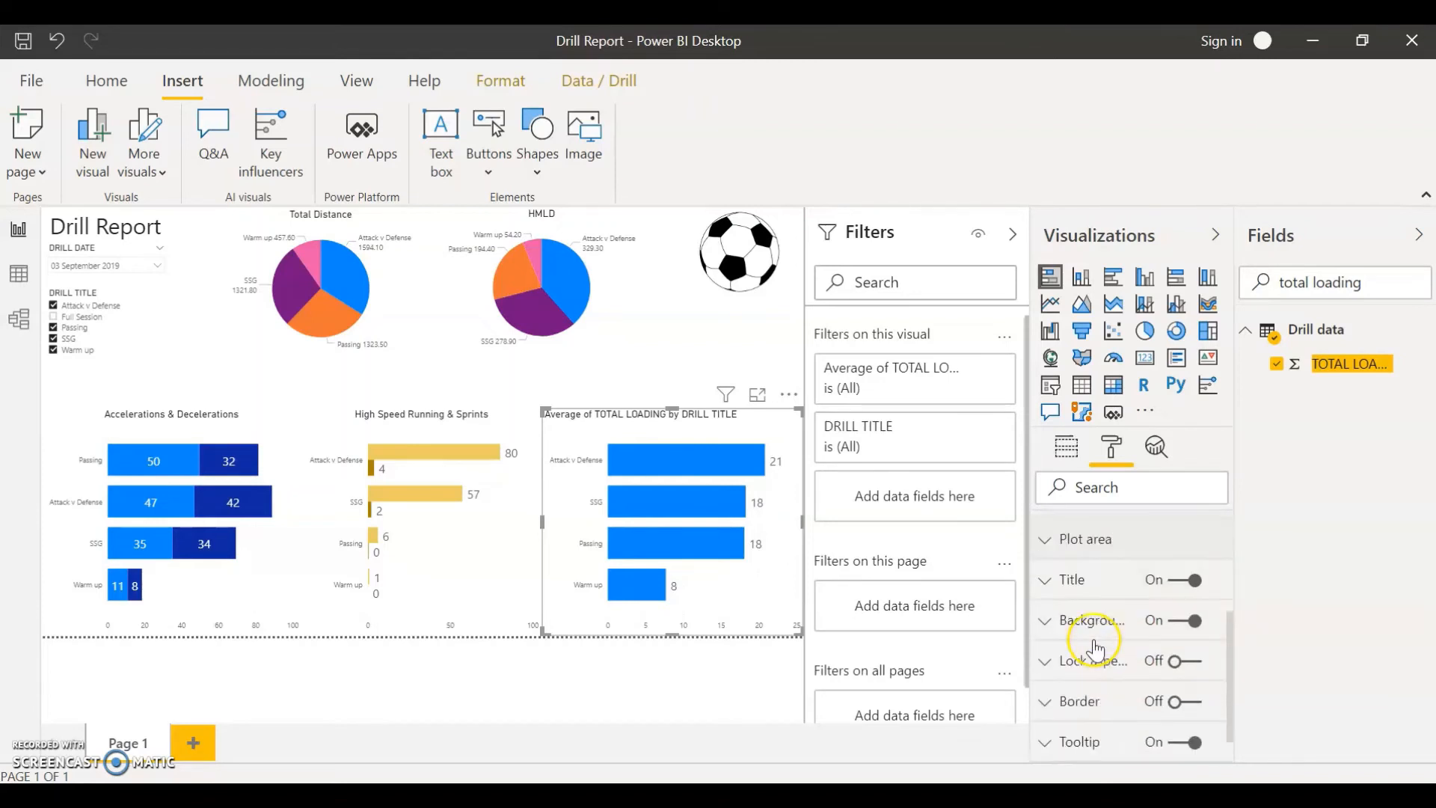
click(1073, 550)
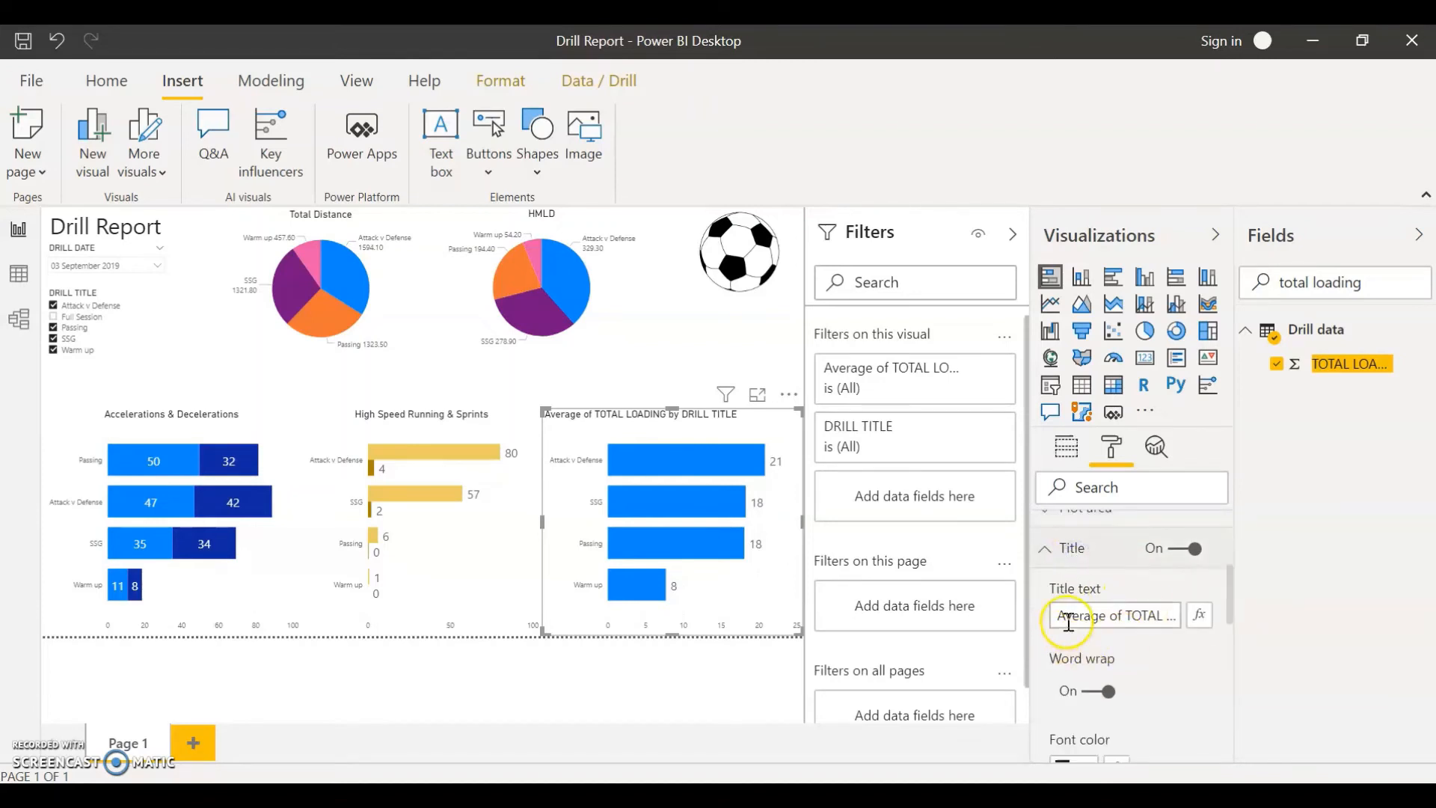
drag(1068, 623, 1270, 595)
text(Total Loading)
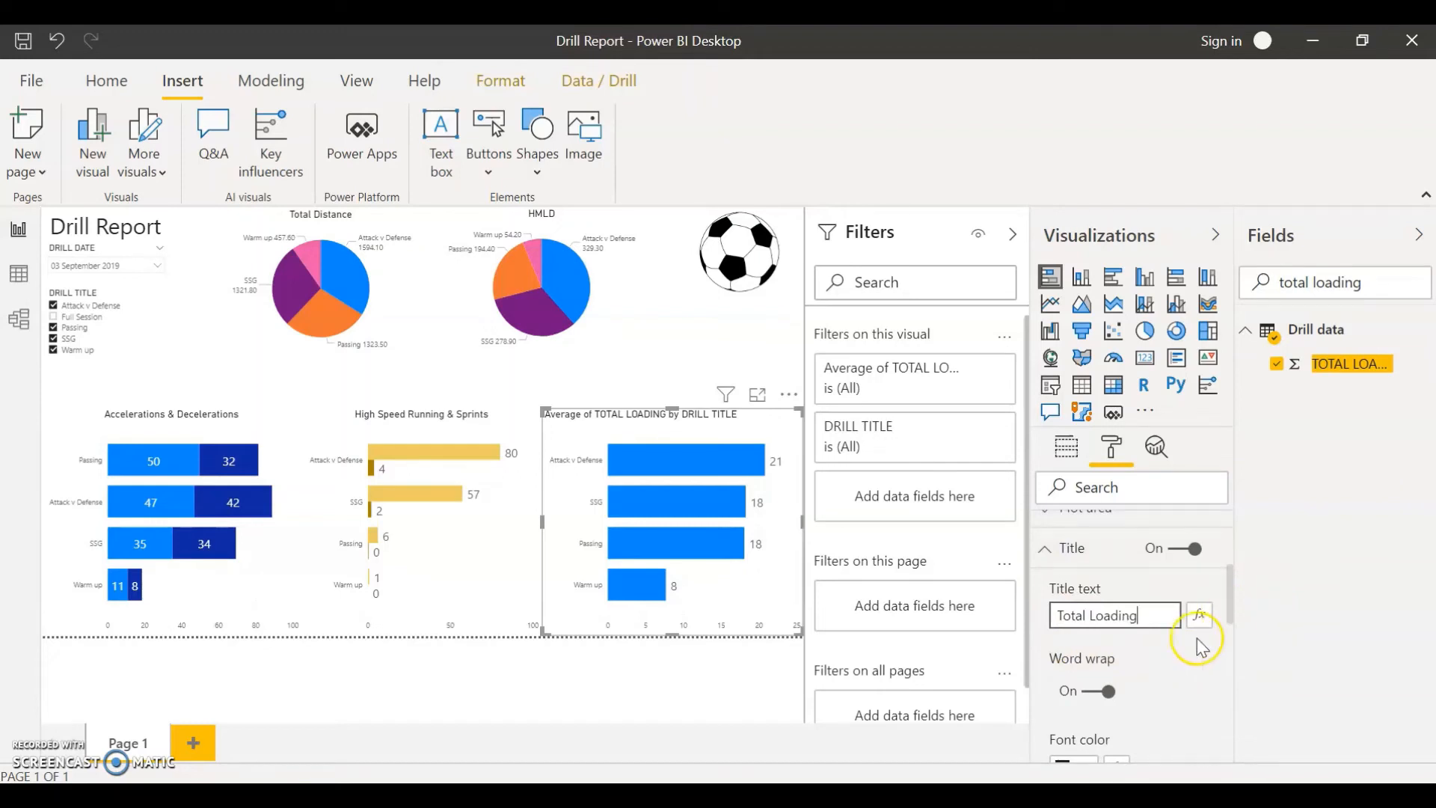
click(1151, 698)
scroll(1165, 694, down, 3)
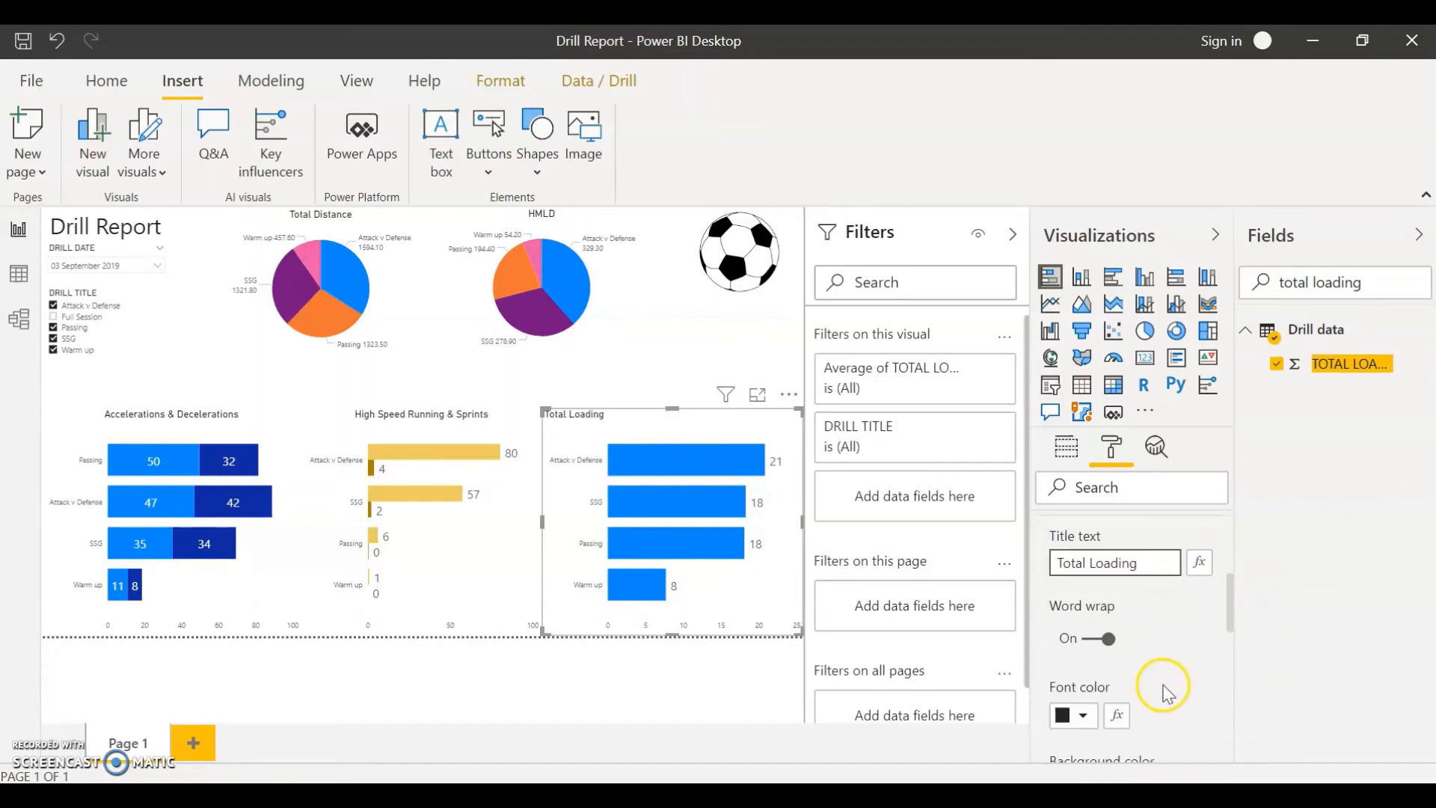
click(1094, 693)
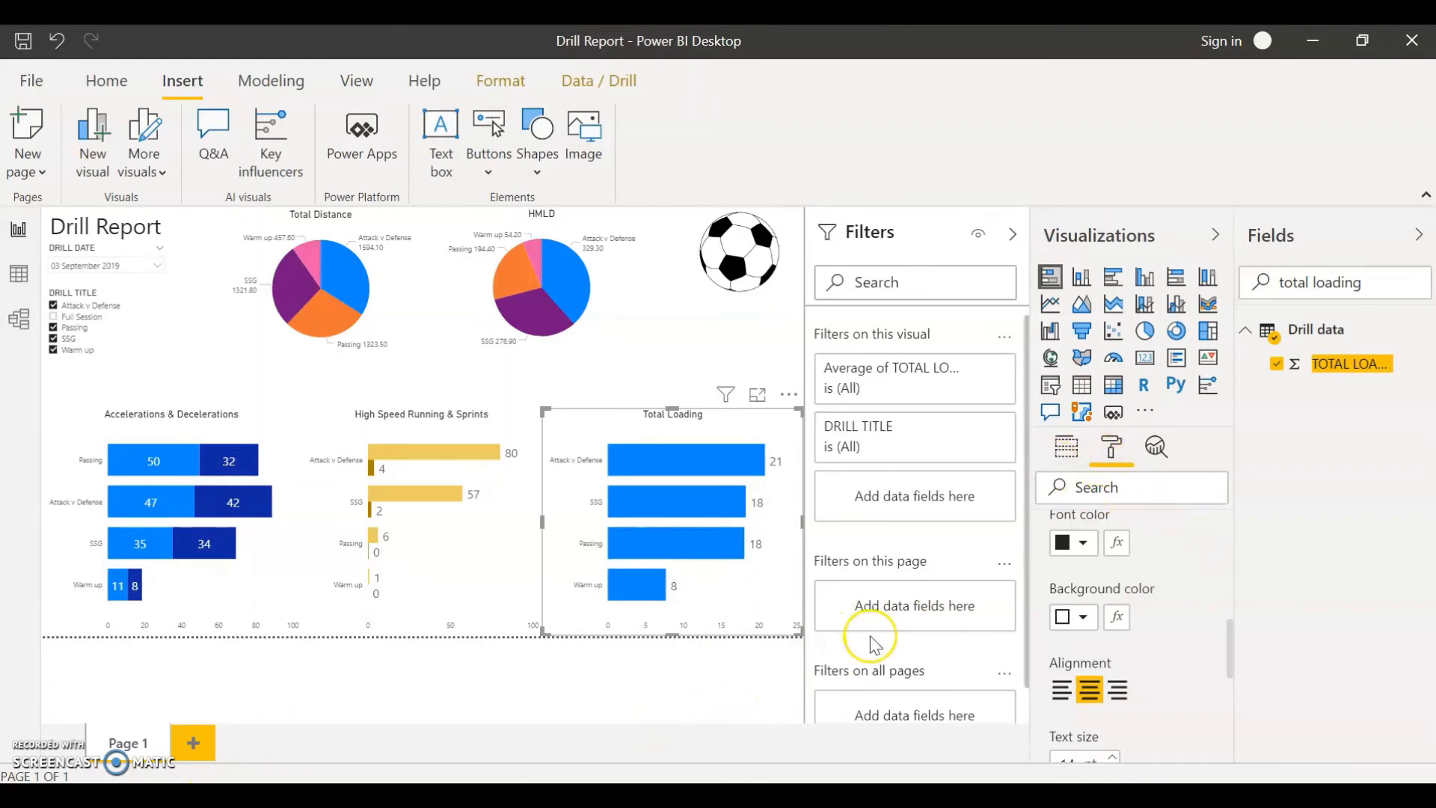
Set the default data color of the Total Loading bars to the red theme color
scroll(1132, 609, up, 3)
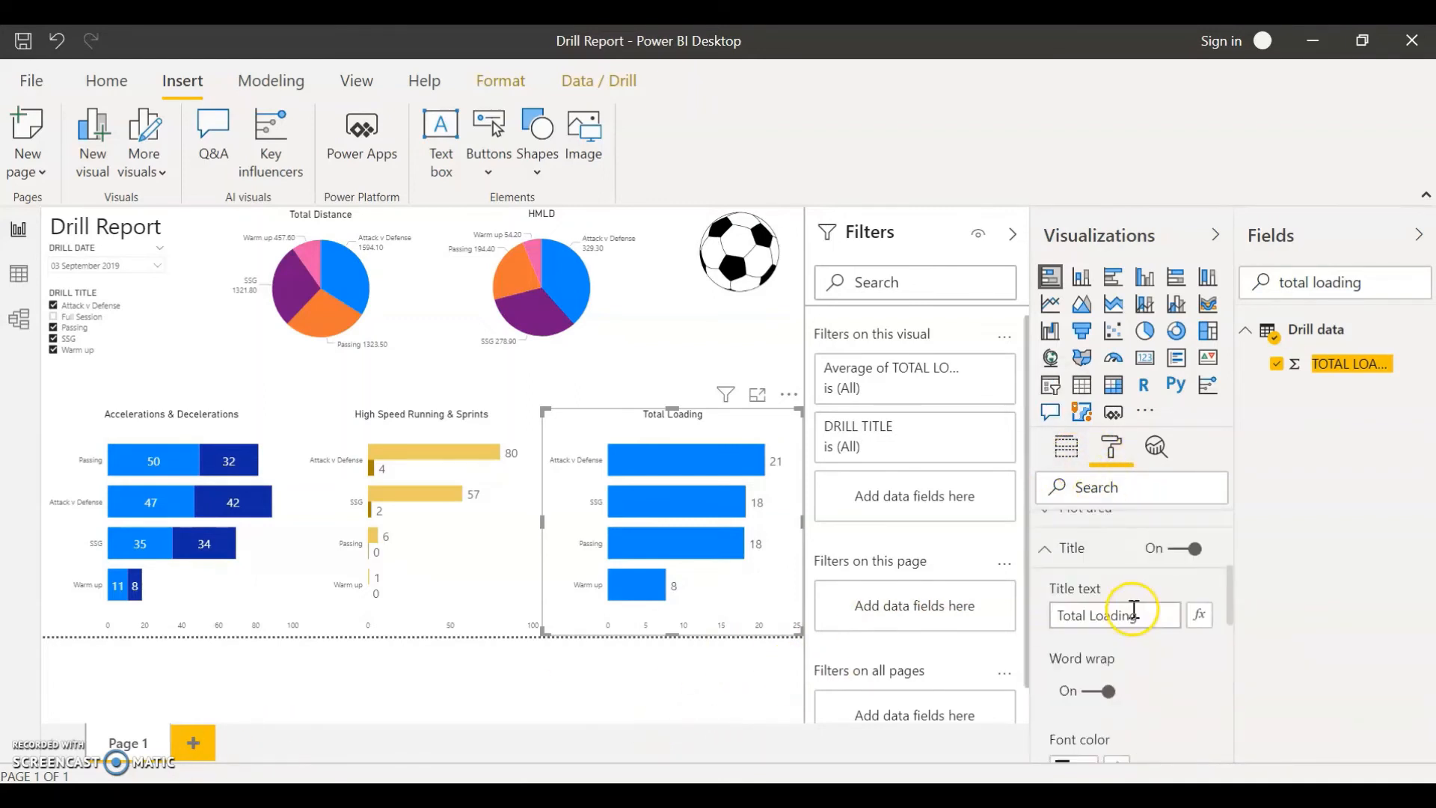
click(1045, 548)
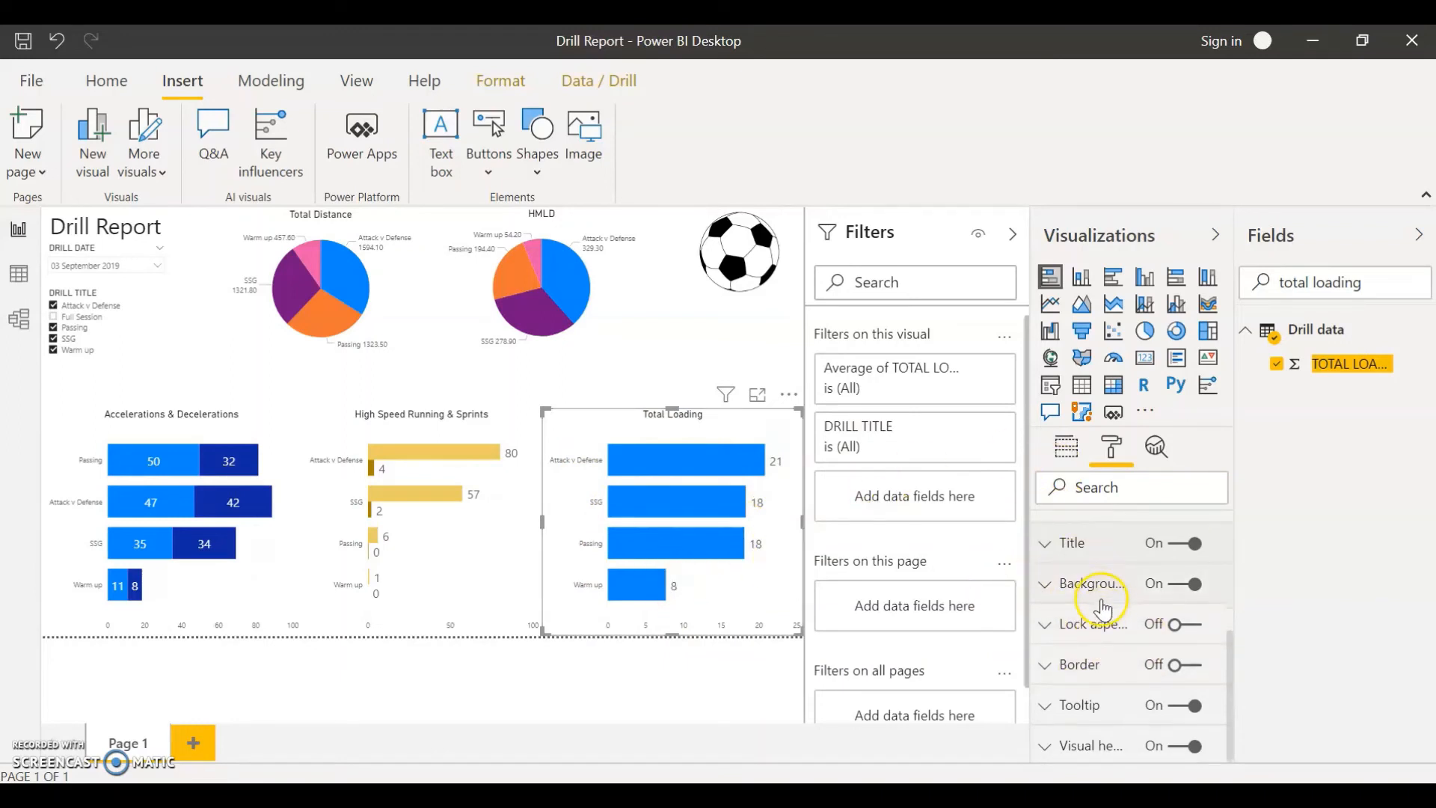
scroll(1100, 606, up, 2)
scroll(1096, 602, up, 1)
click(1061, 641)
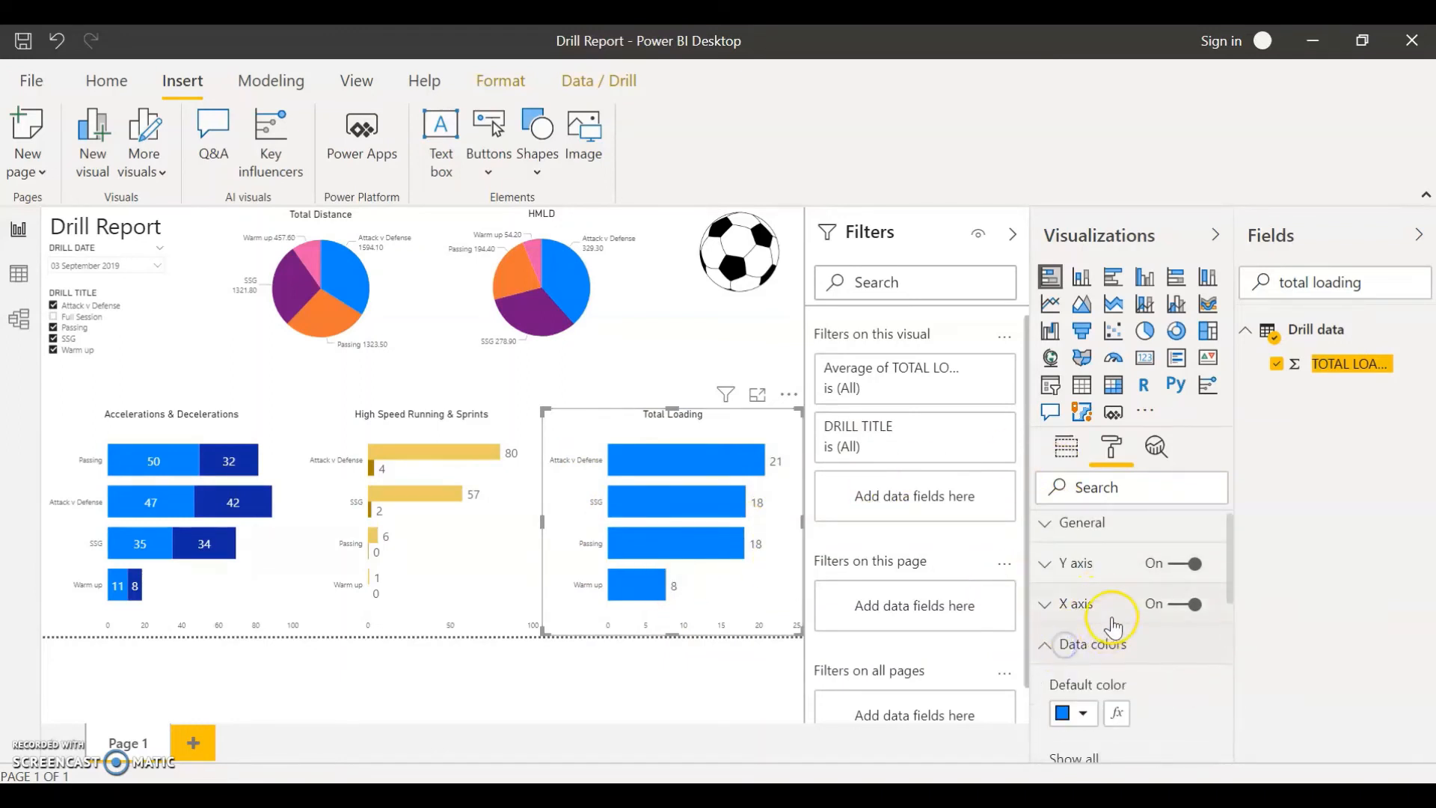
scroll(1089, 614, down, 1)
click(1082, 603)
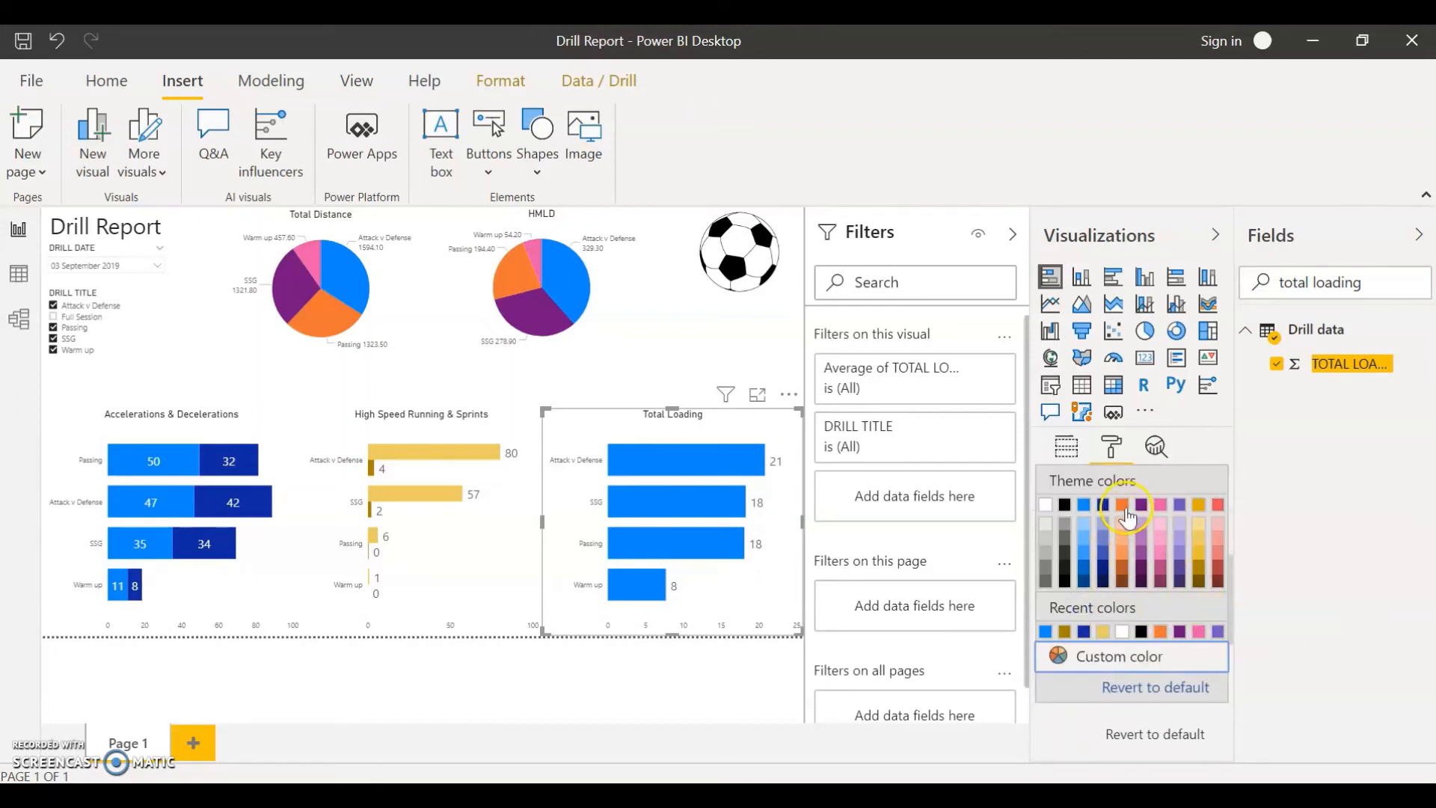
click(1218, 506)
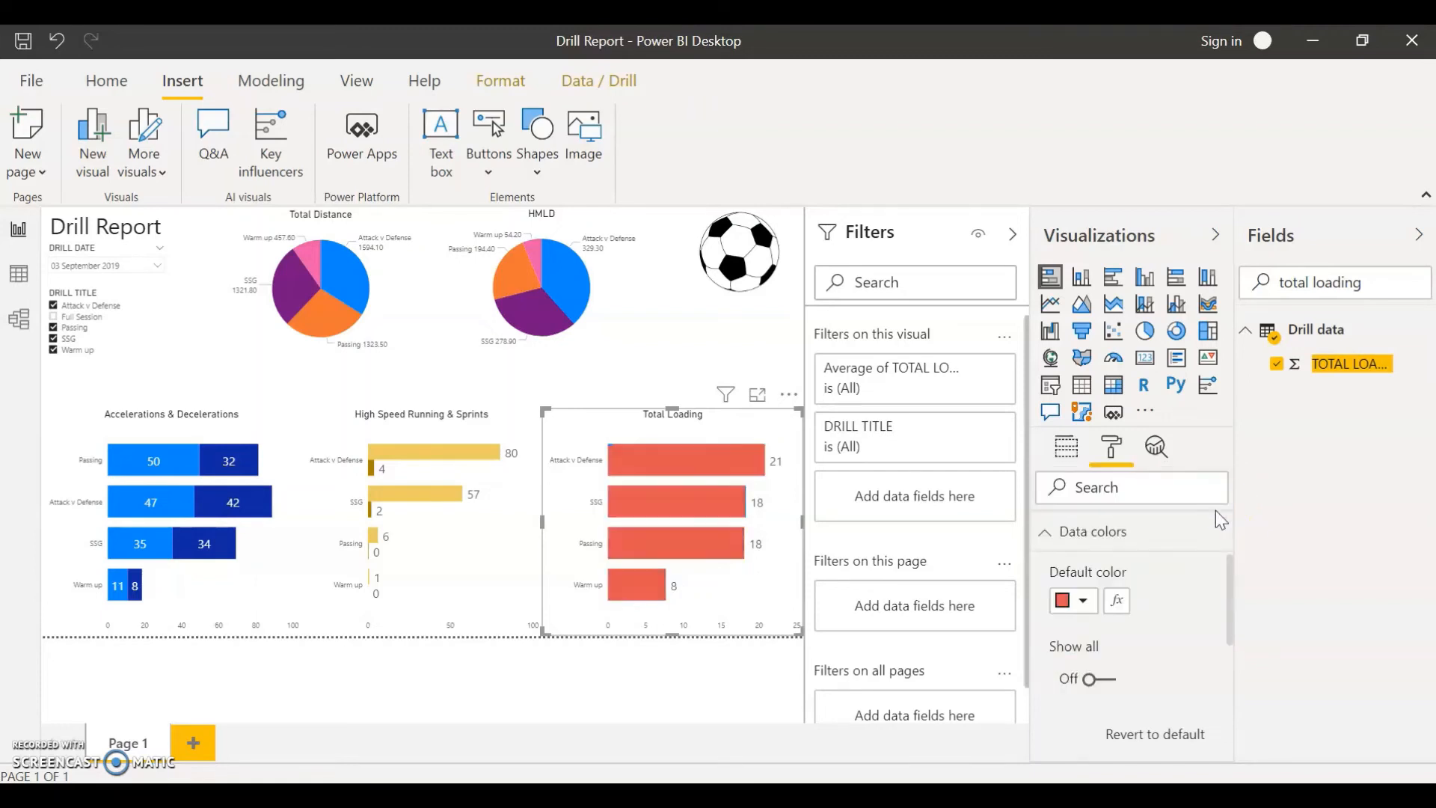
click(642, 689)
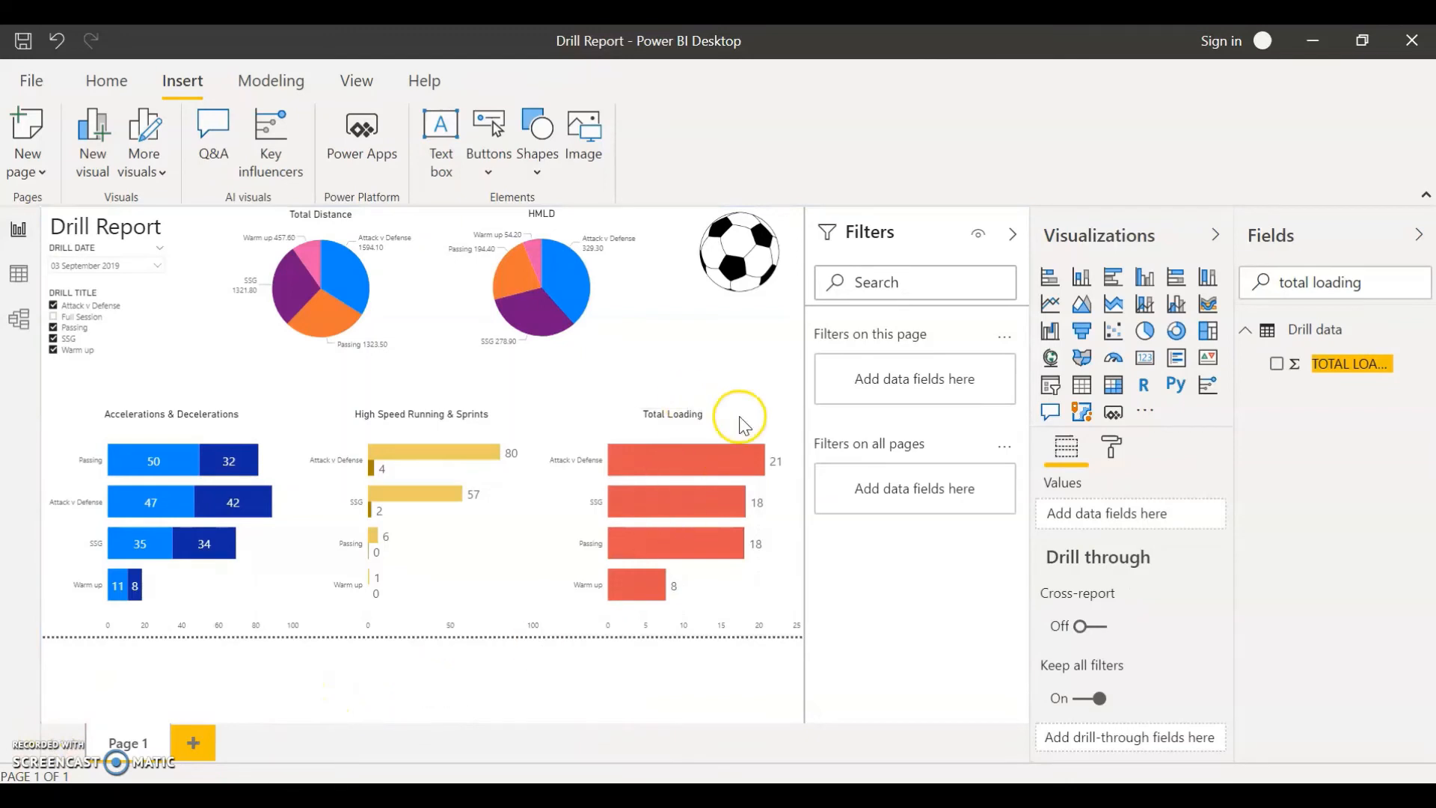
Try the Total Loading chart as a funnel, waterfall chart and treemap, and return it to a stacked bar chart
click(605, 430)
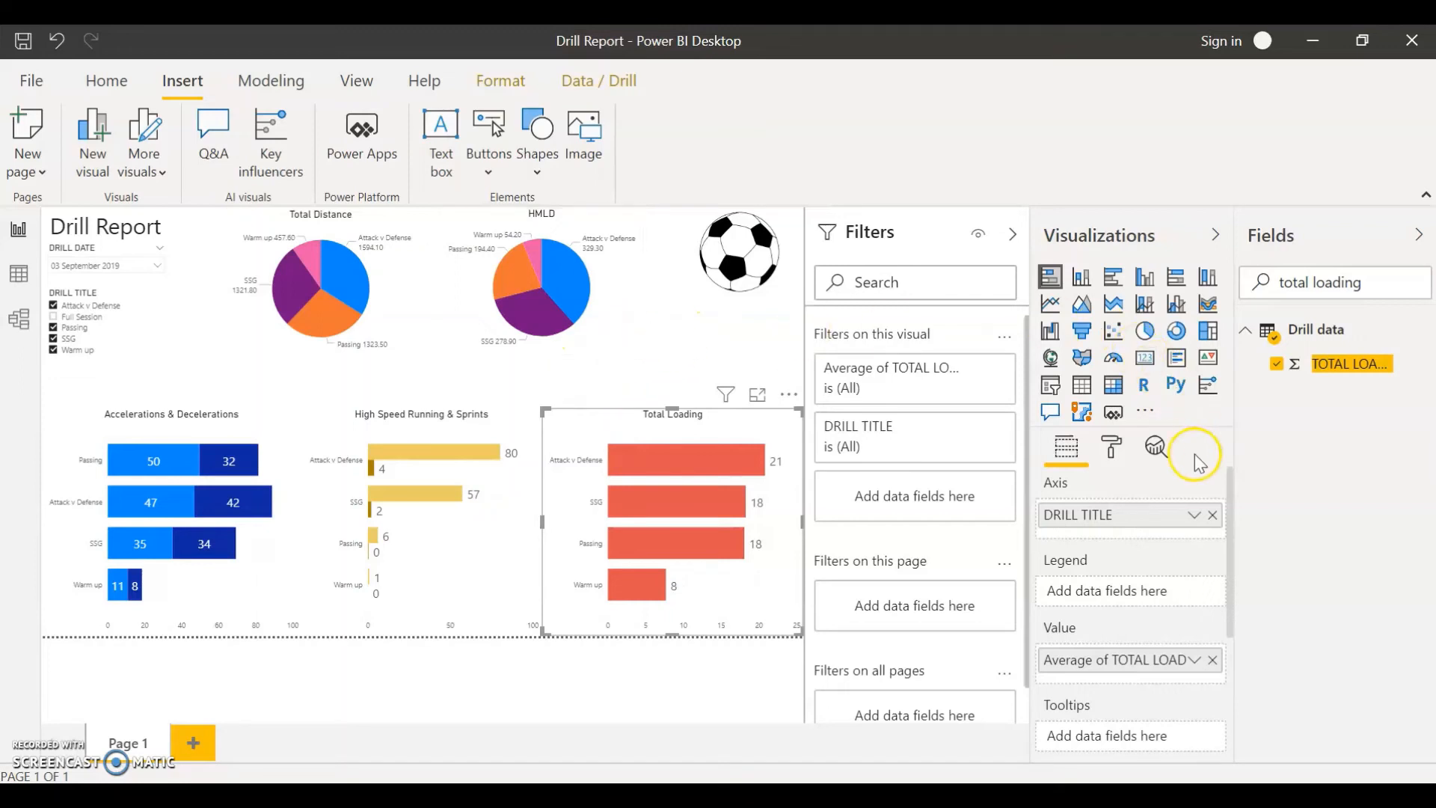
click(1081, 343)
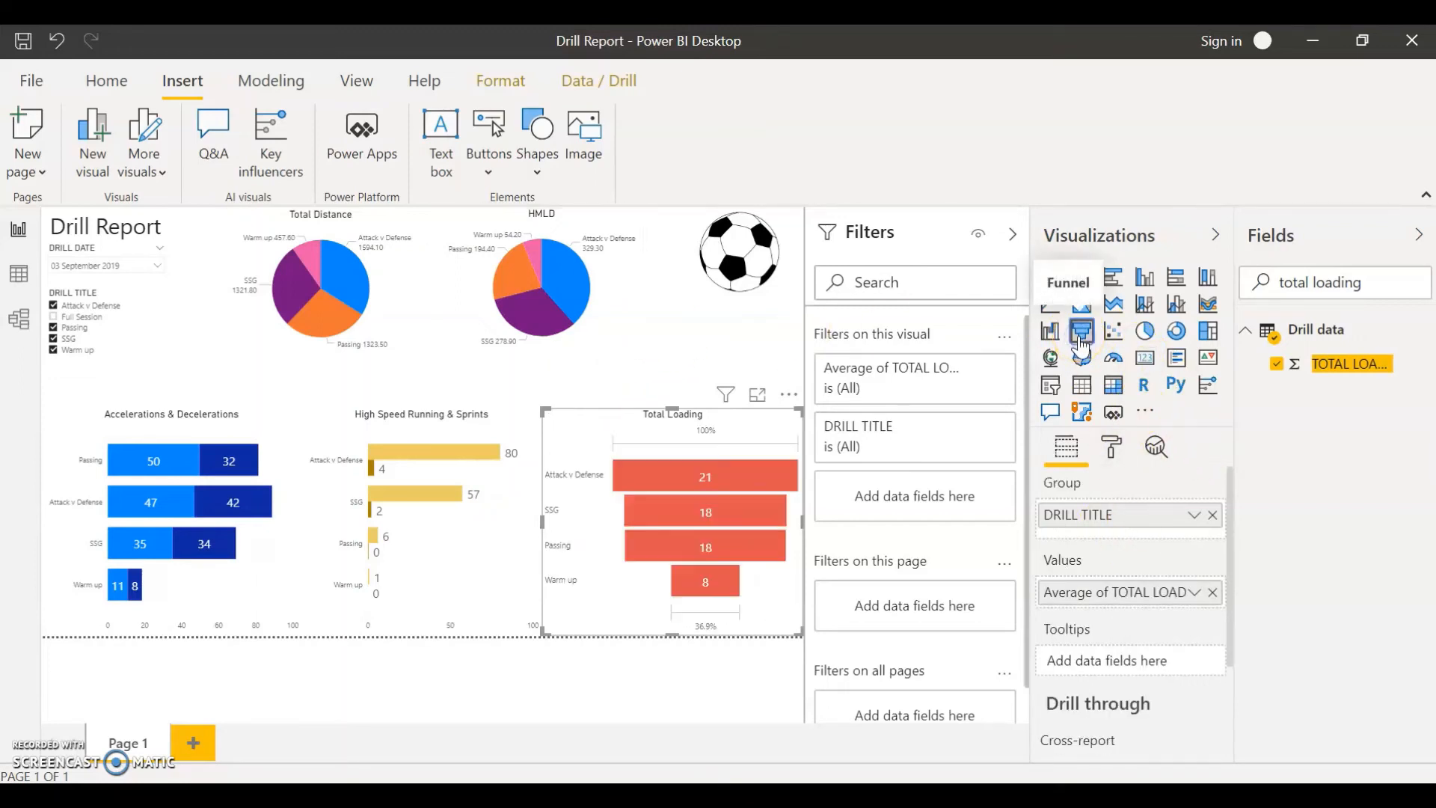
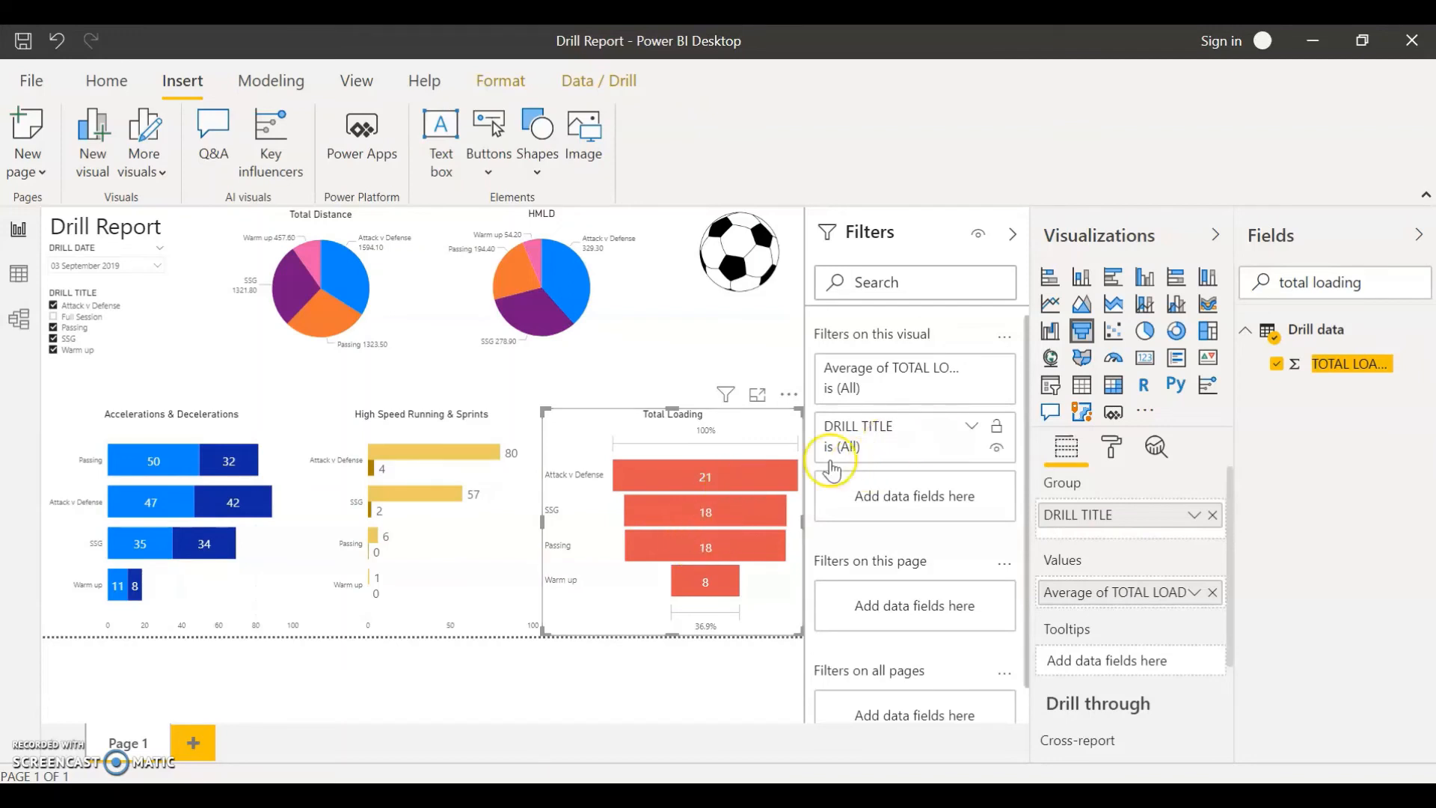
click(1052, 331)
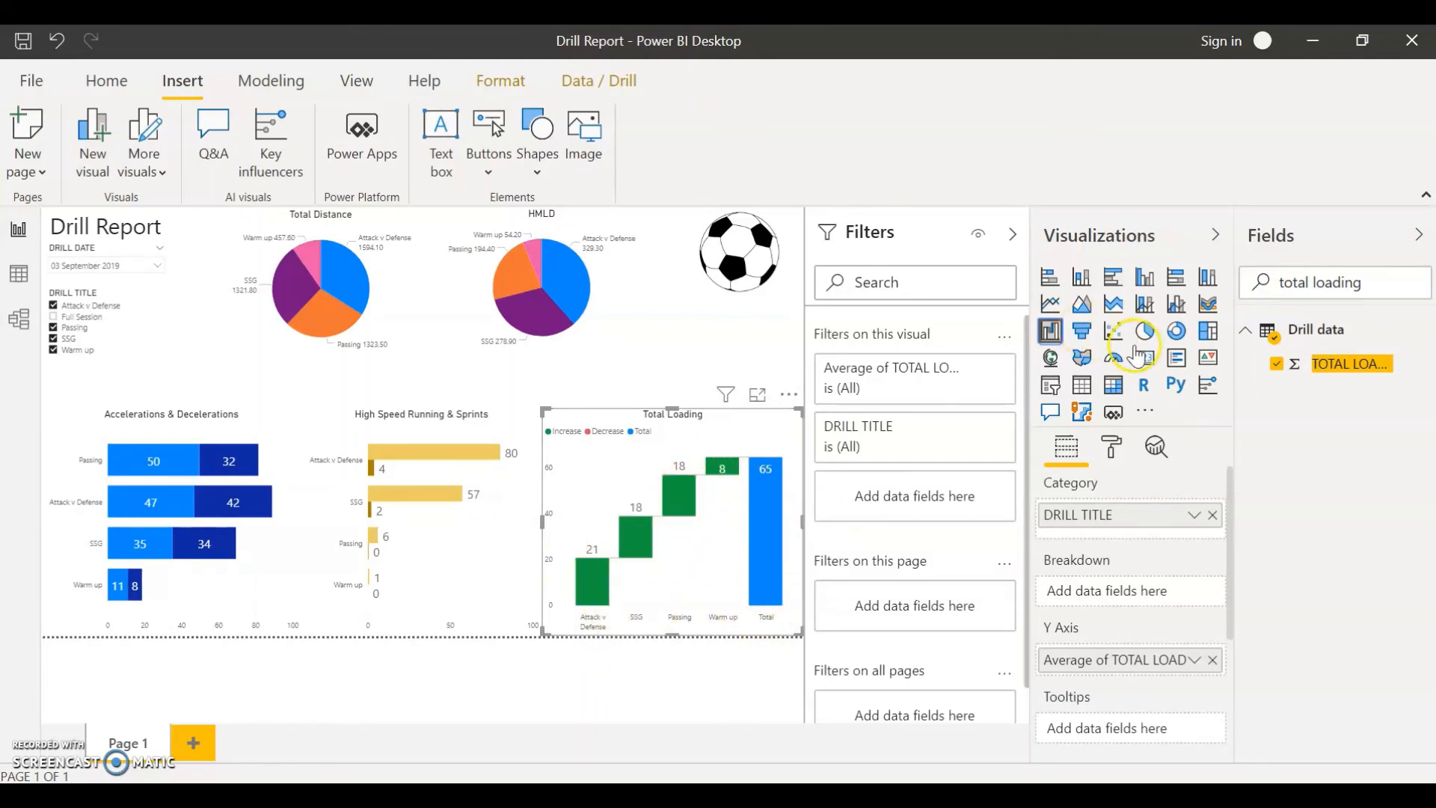
click(1209, 331)
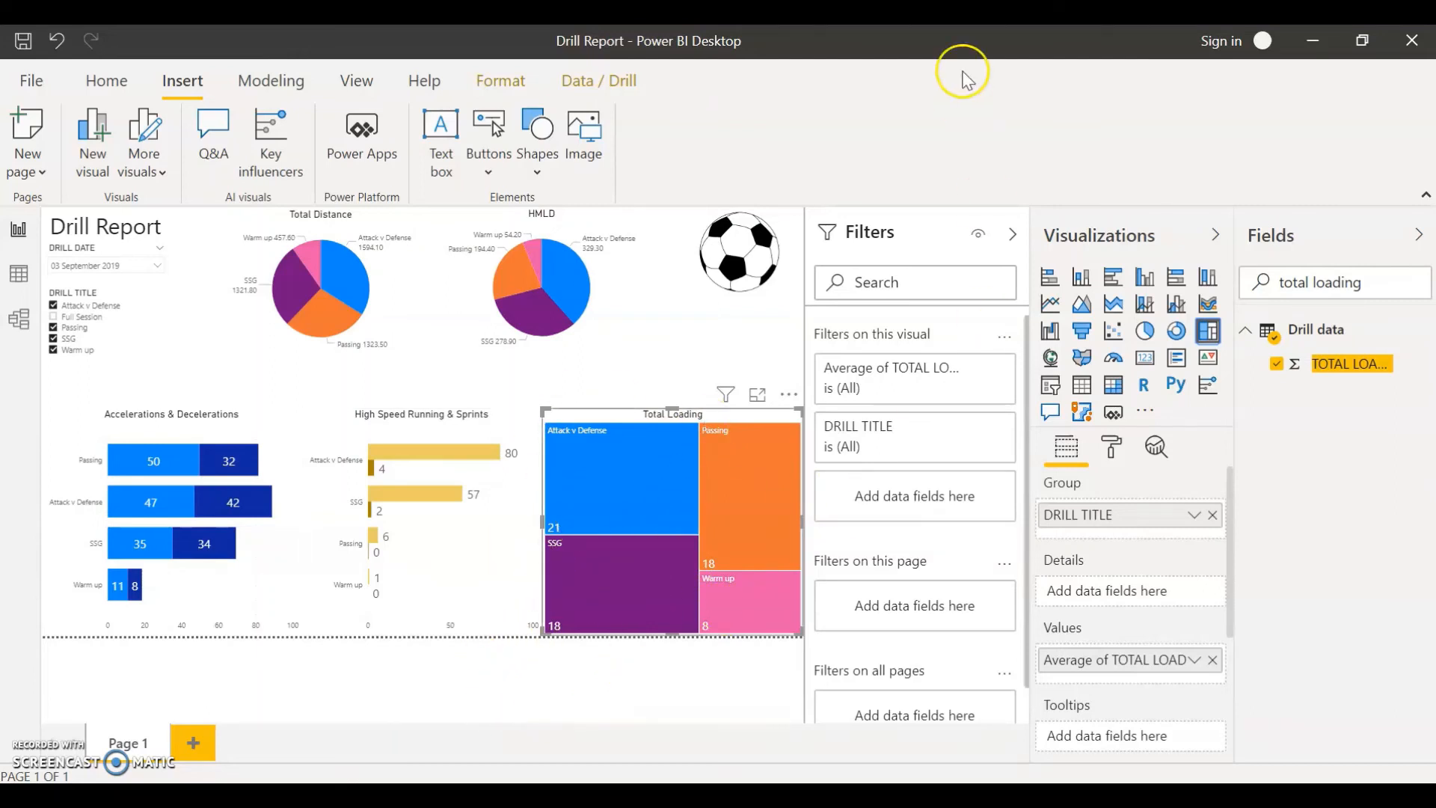
click(1079, 339)
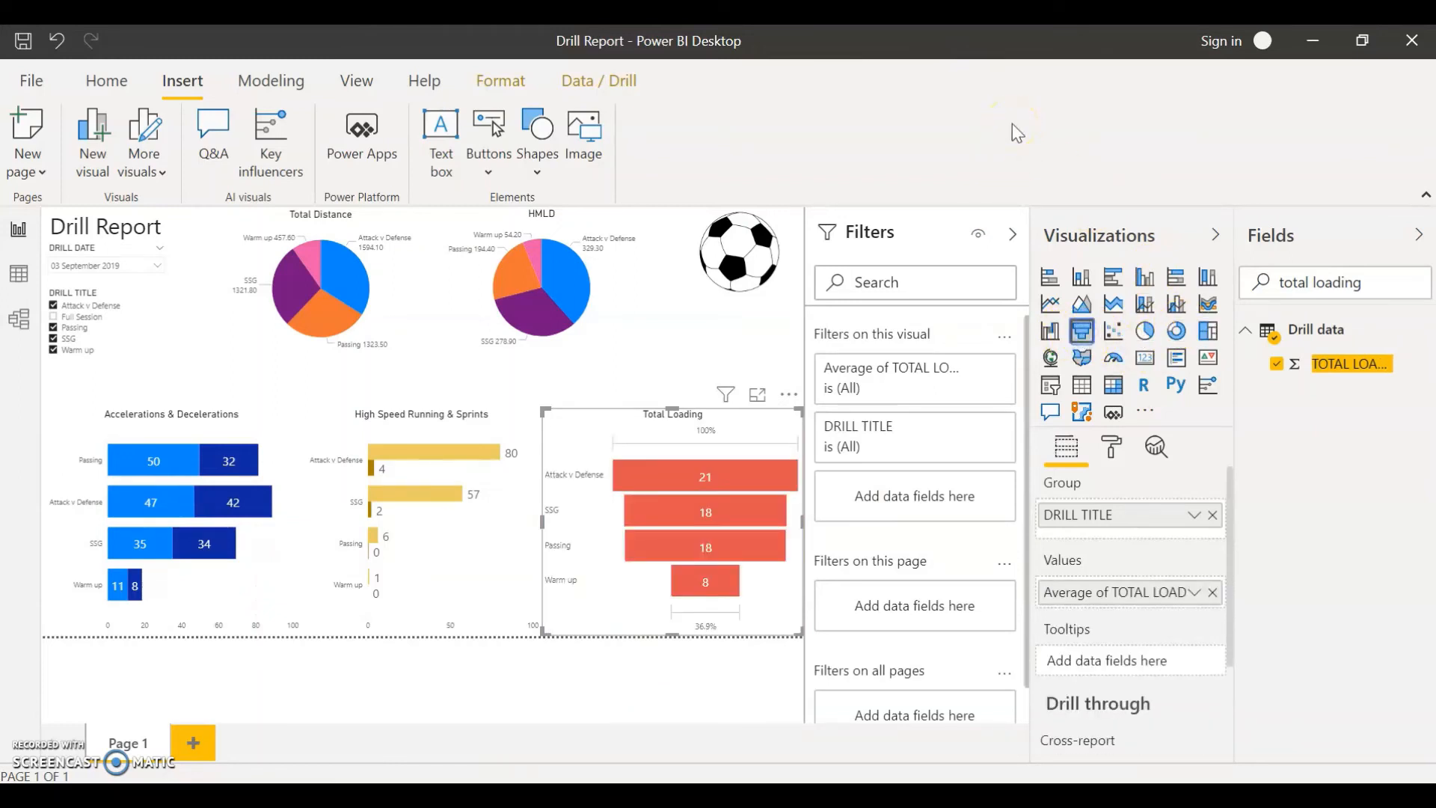
click(1051, 278)
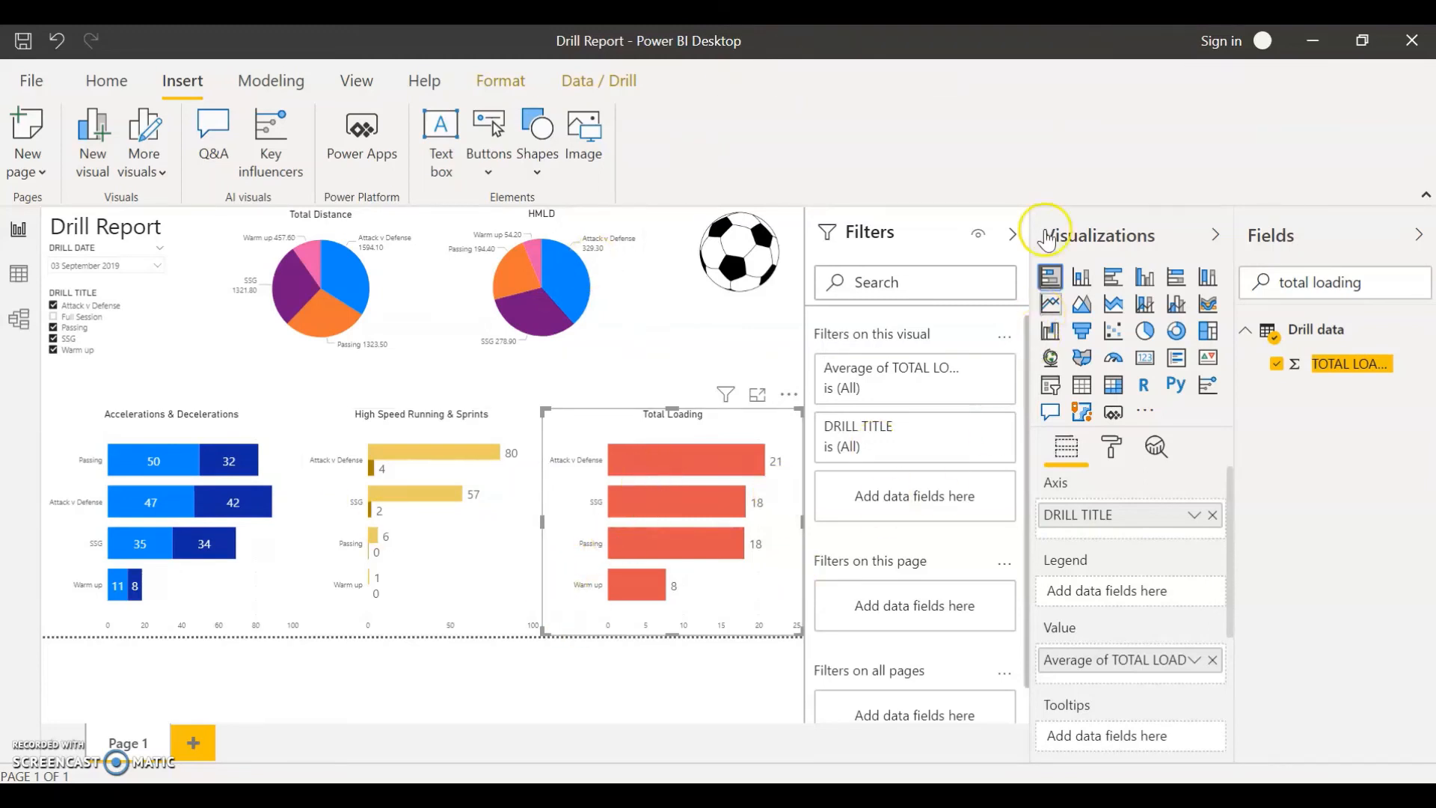
click(1082, 333)
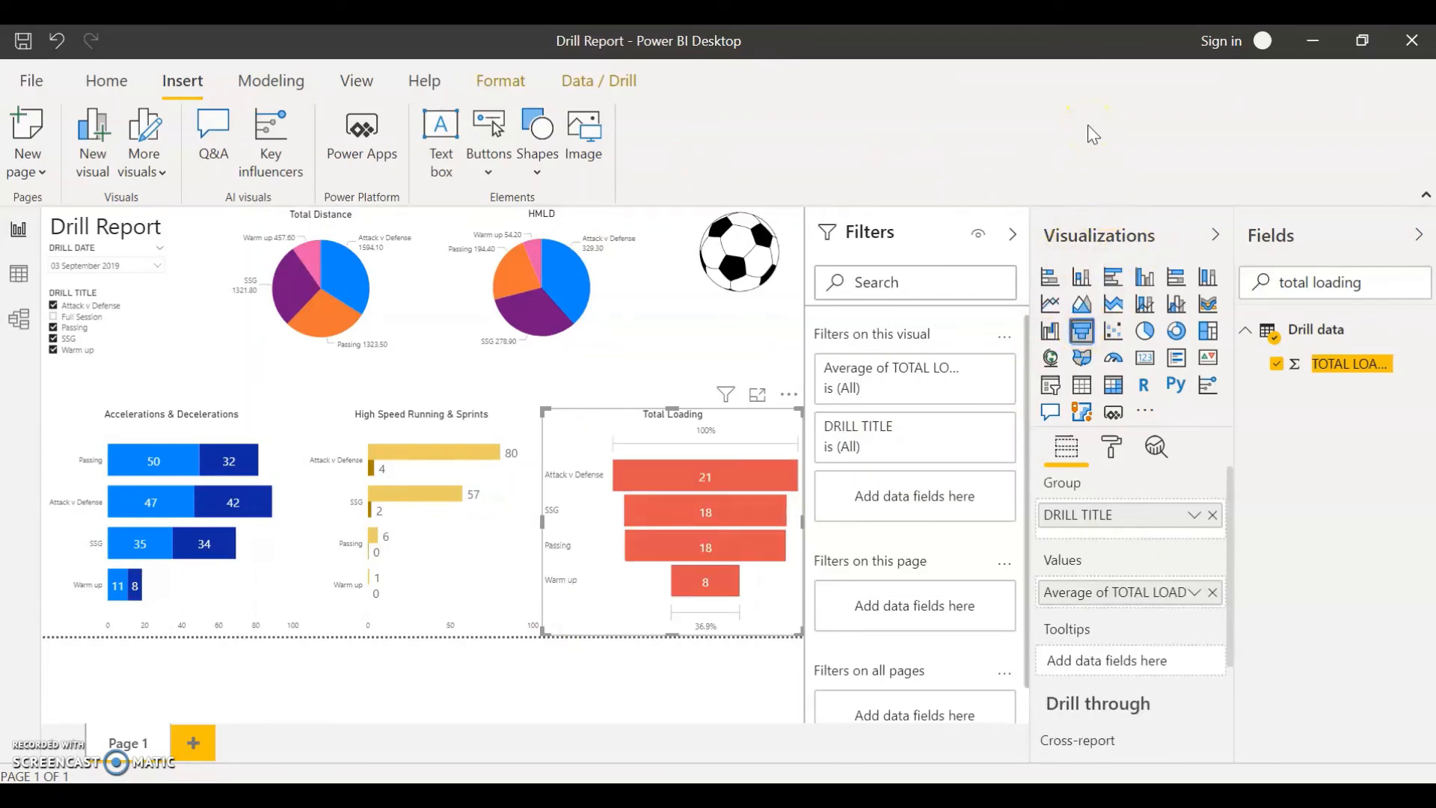
click(1053, 279)
click(596, 667)
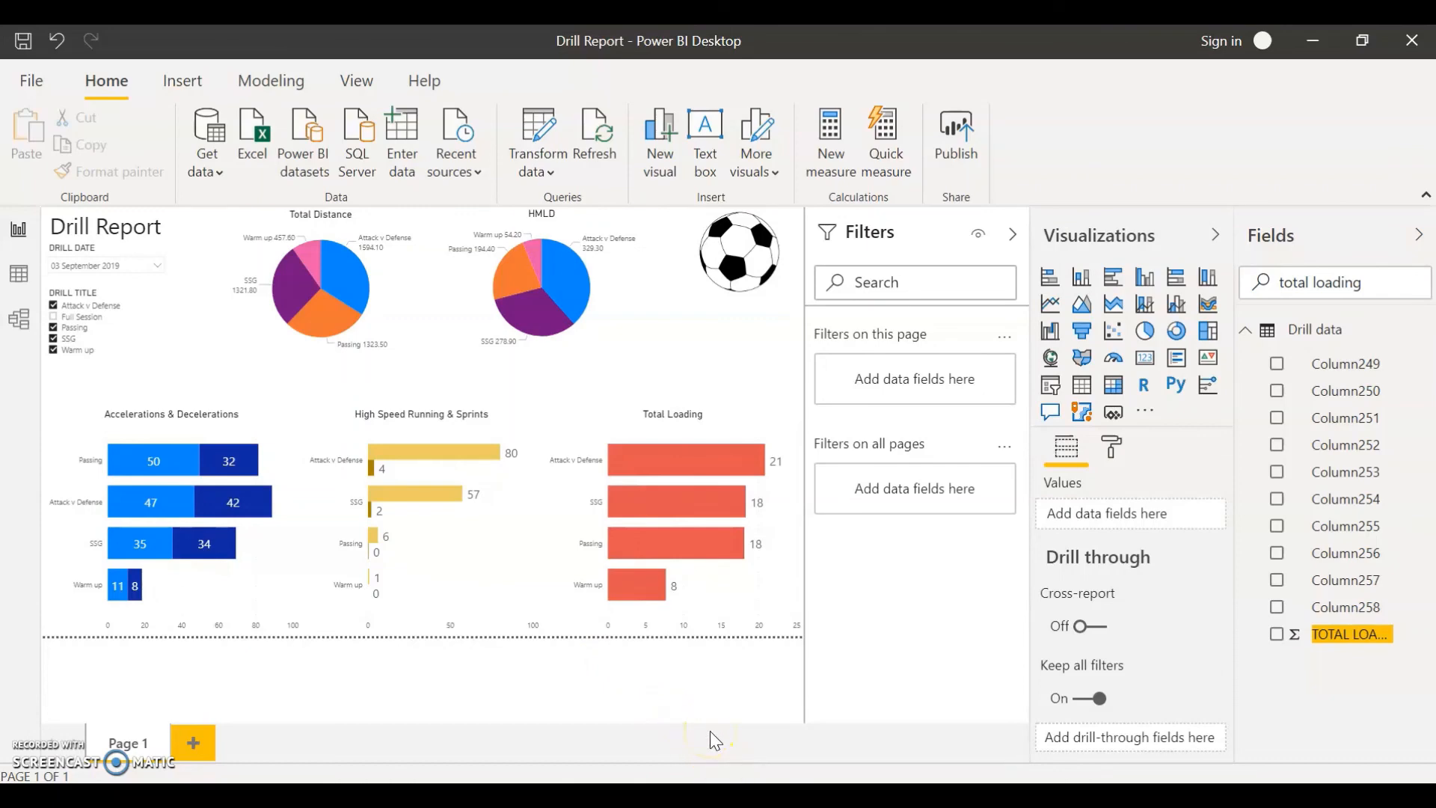
Switch to the Book1 workbook in Excel and copy all its data rows from A2 onward, leaving out the header row
mouse_move(746, 795)
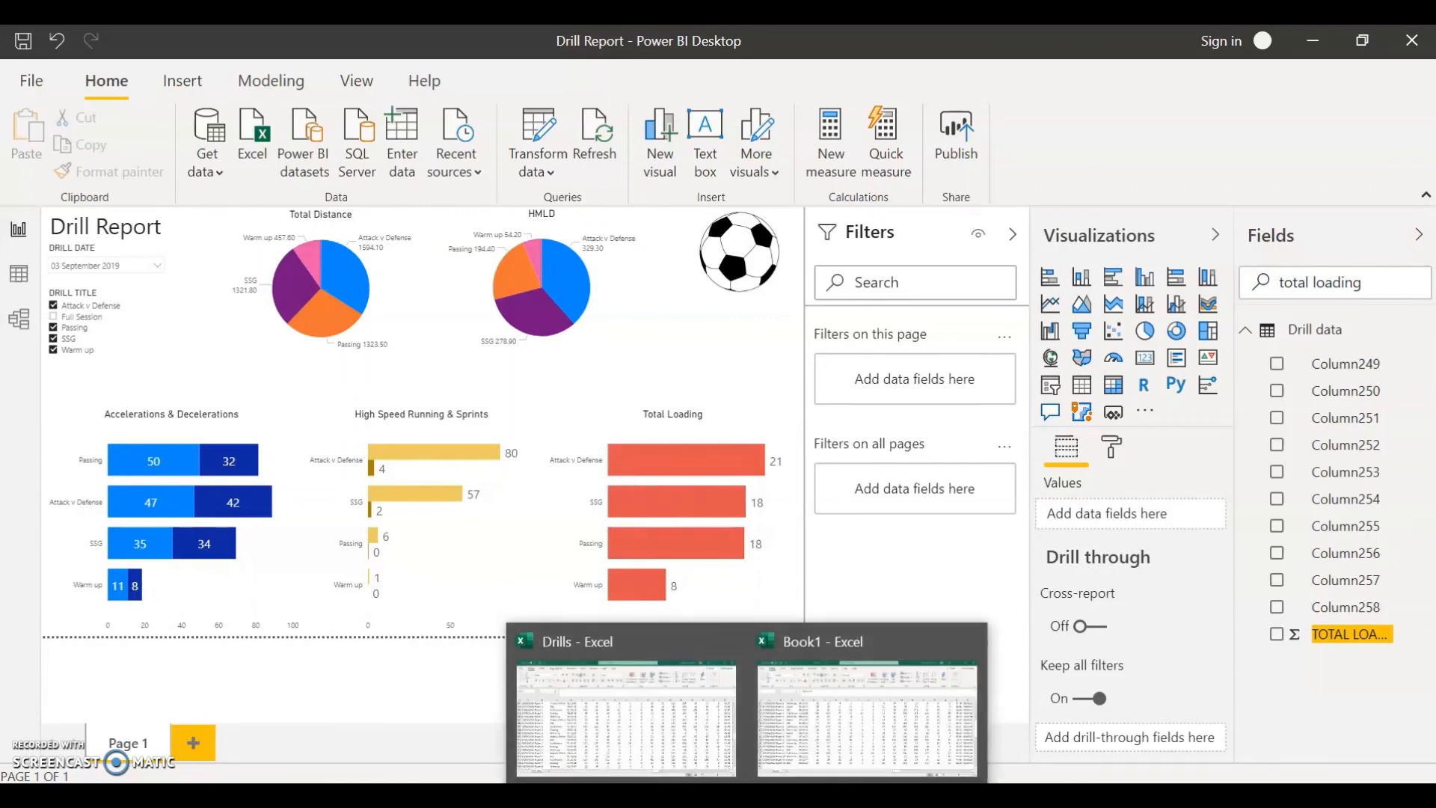
click(800, 718)
click(54, 353)
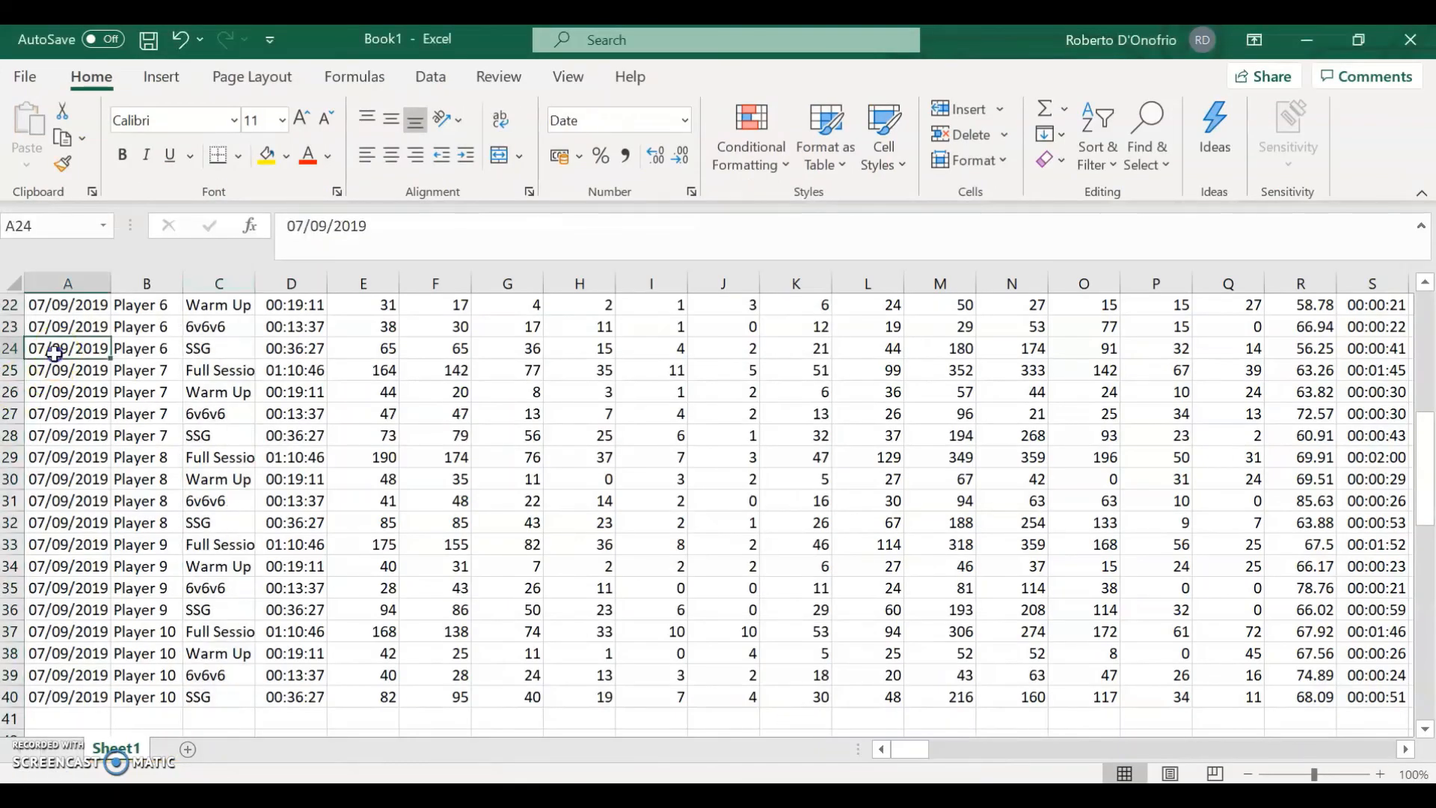
key(ctrl+Home)
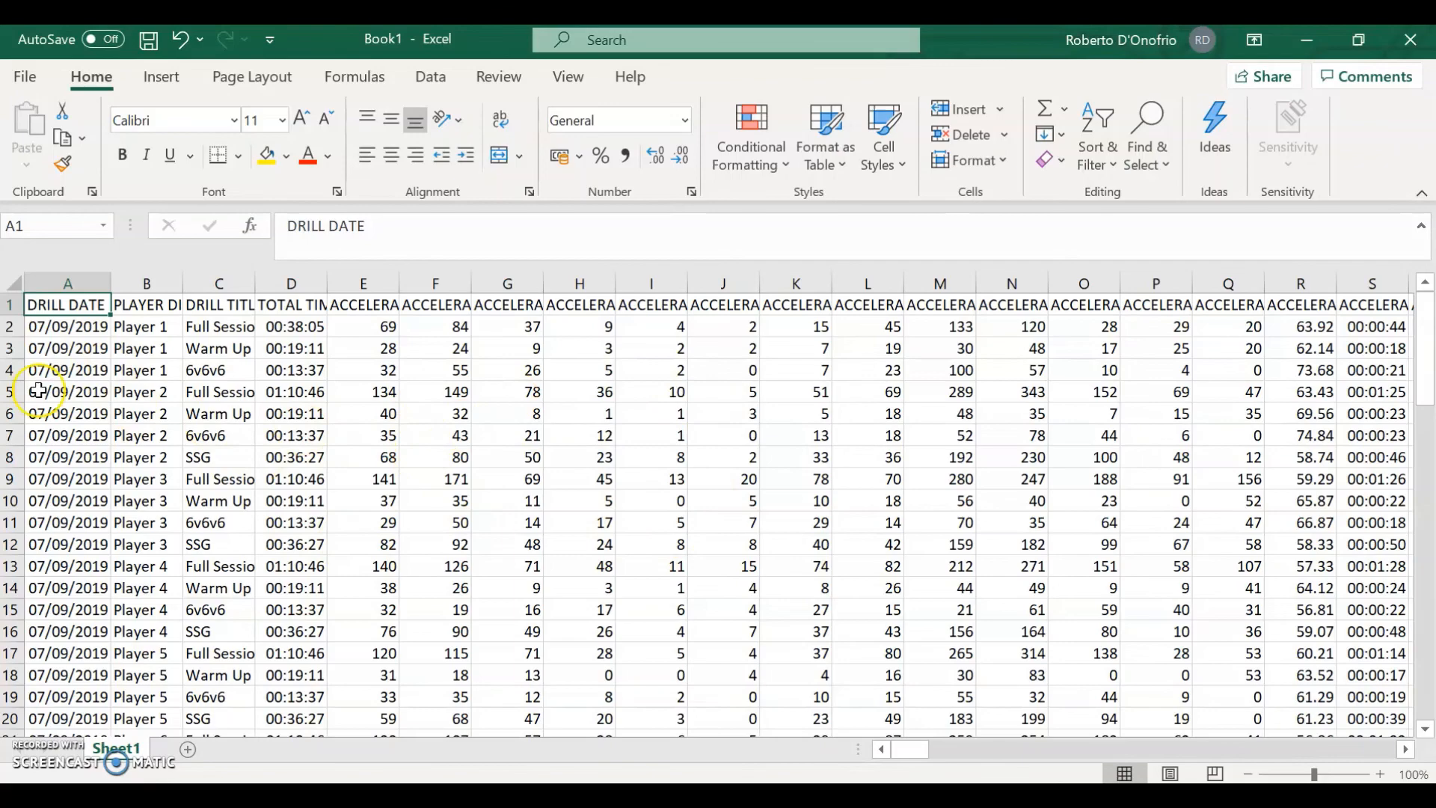
click(90, 324)
key(ctrl+shift+Down)
key(ctrl+shift+Right)
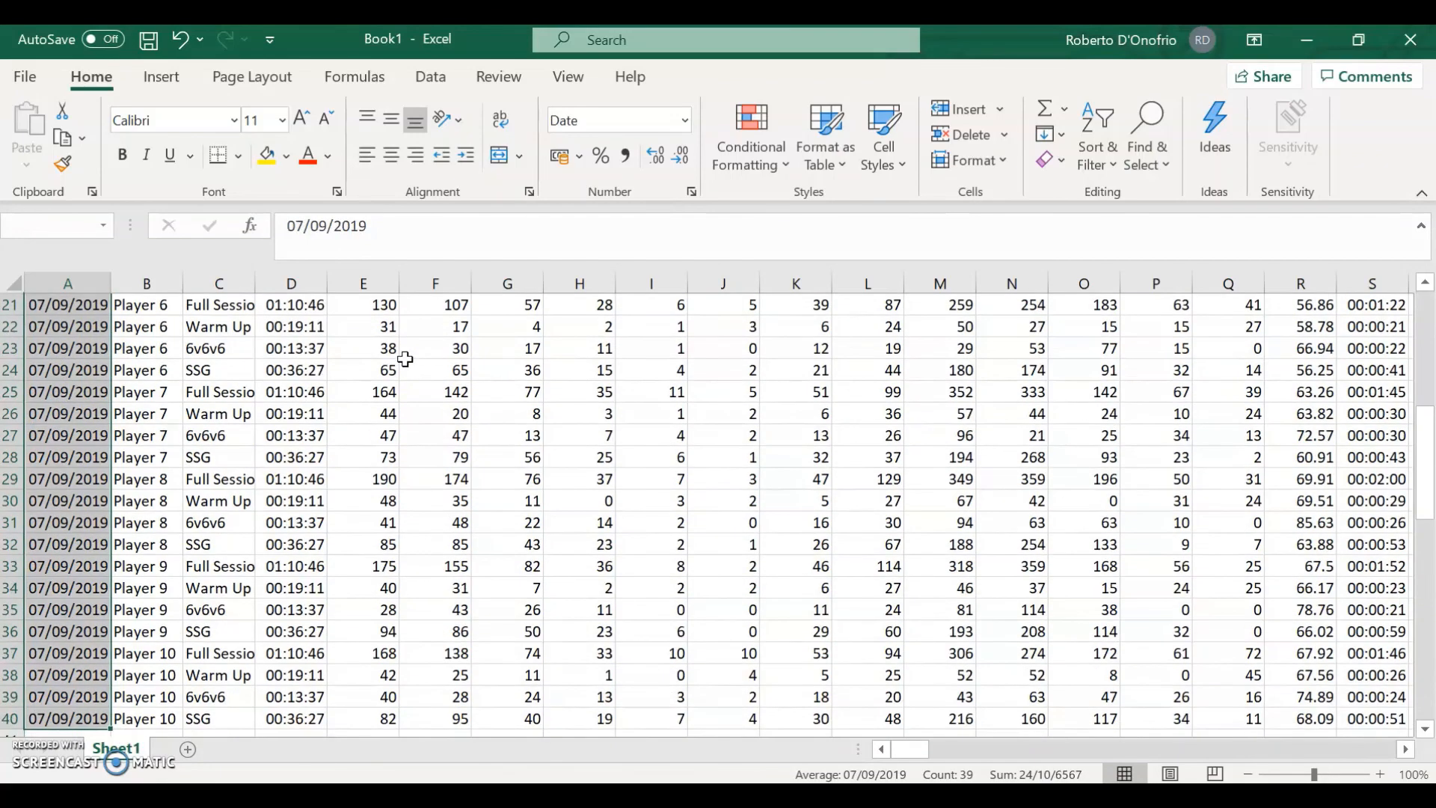
key(ctrl+c)
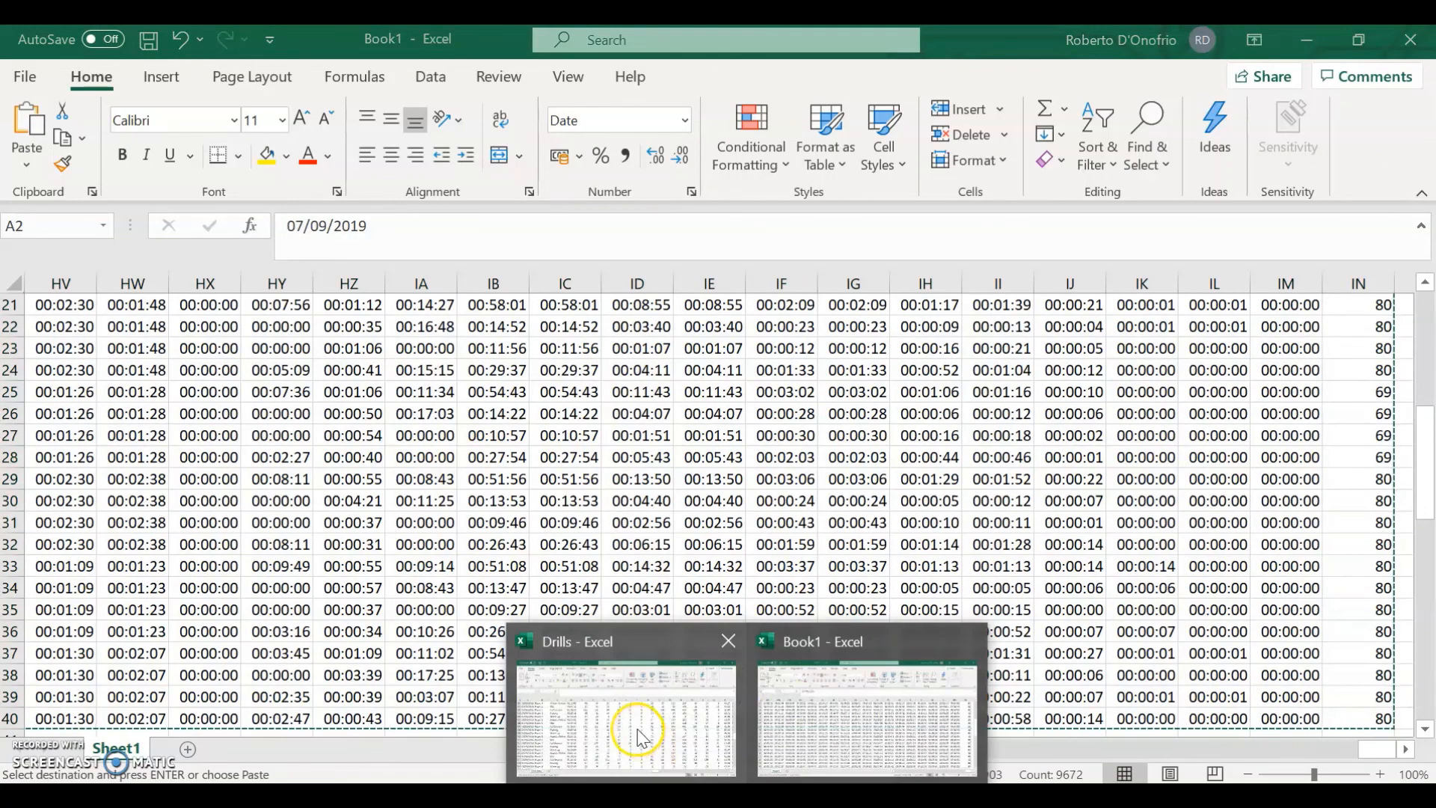
Switch to the Drills workbook, paste the copied rows below the existing data starting at A132, and save the workbook
click(641, 731)
click(87, 480)
key(ctrl+Down)
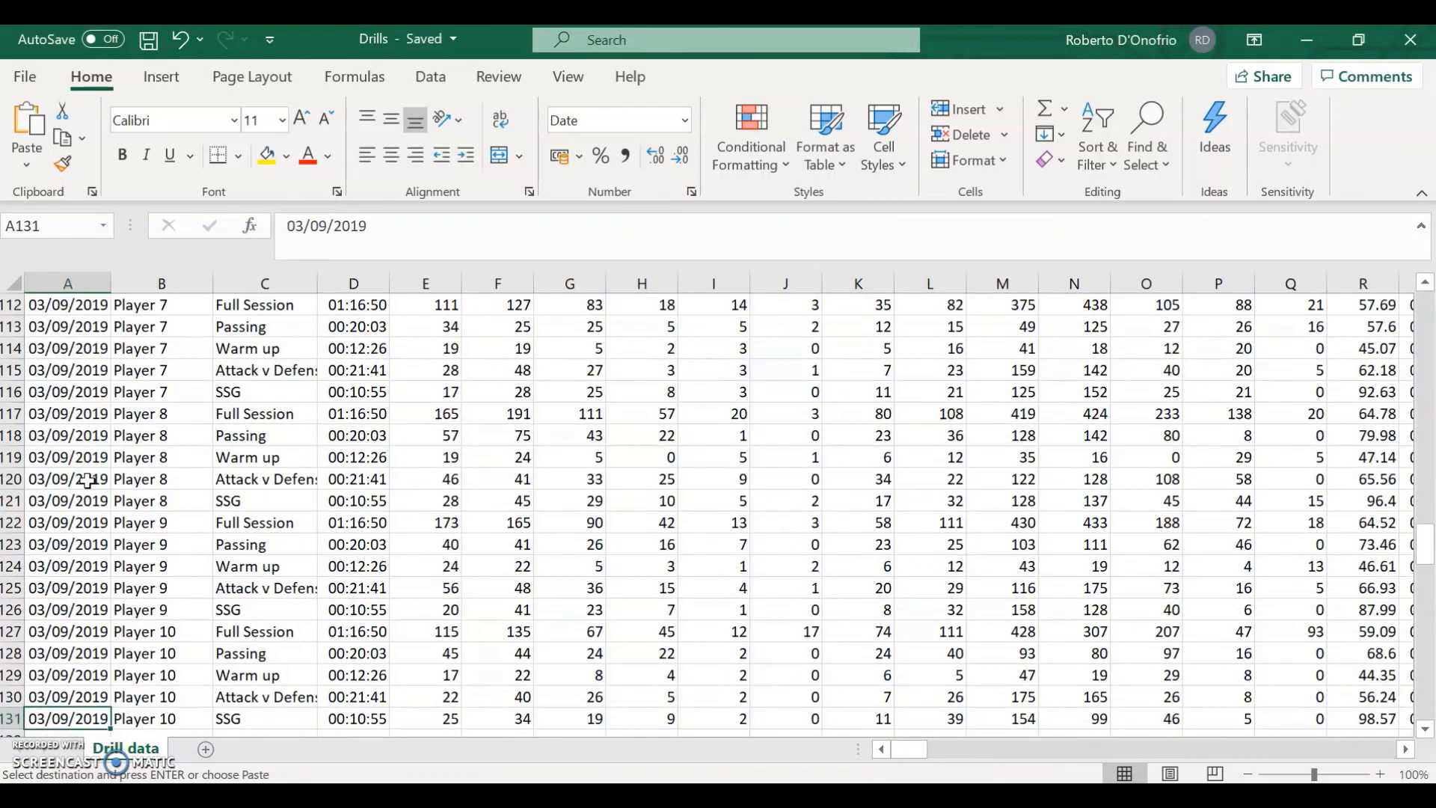
key(Down)
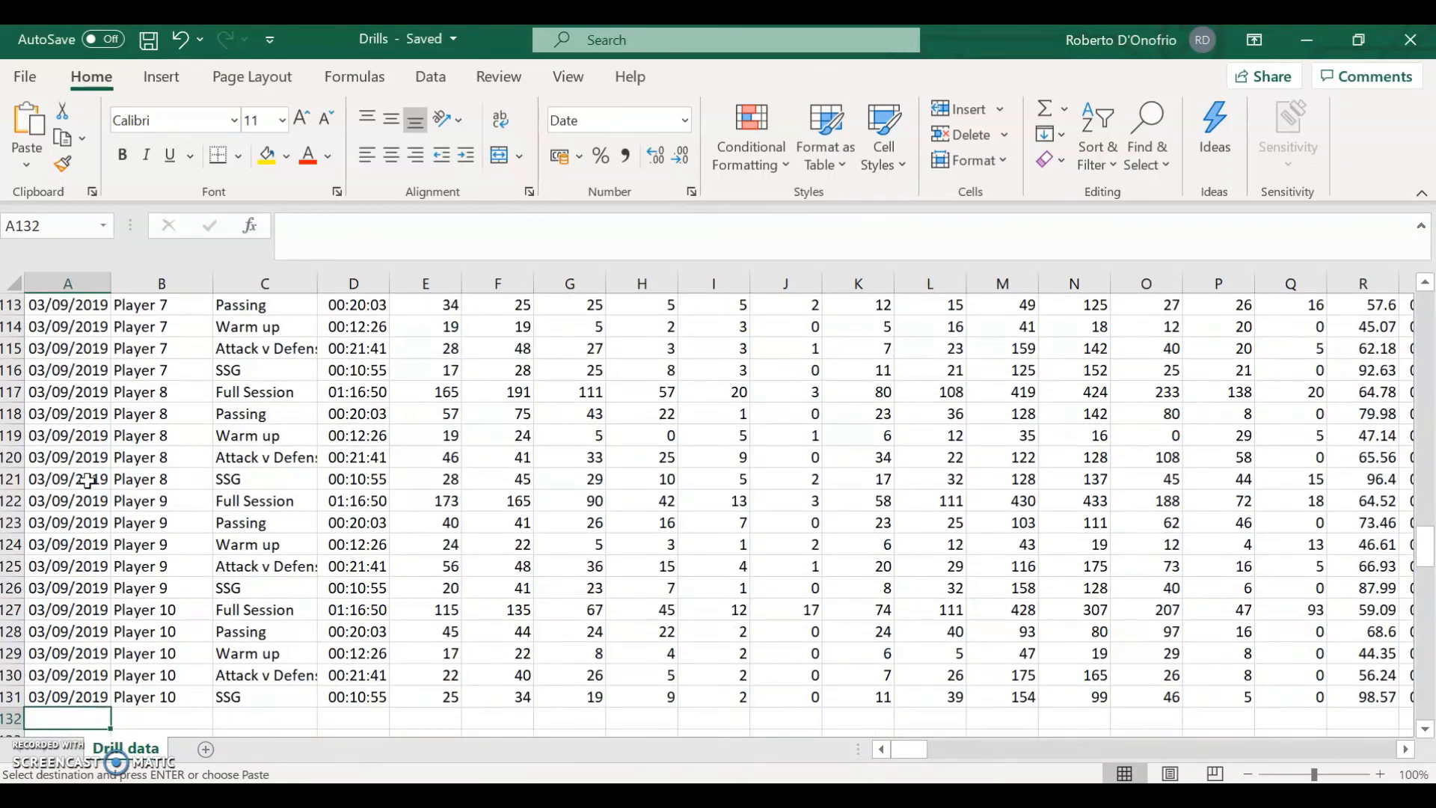
key(ctrl+v)
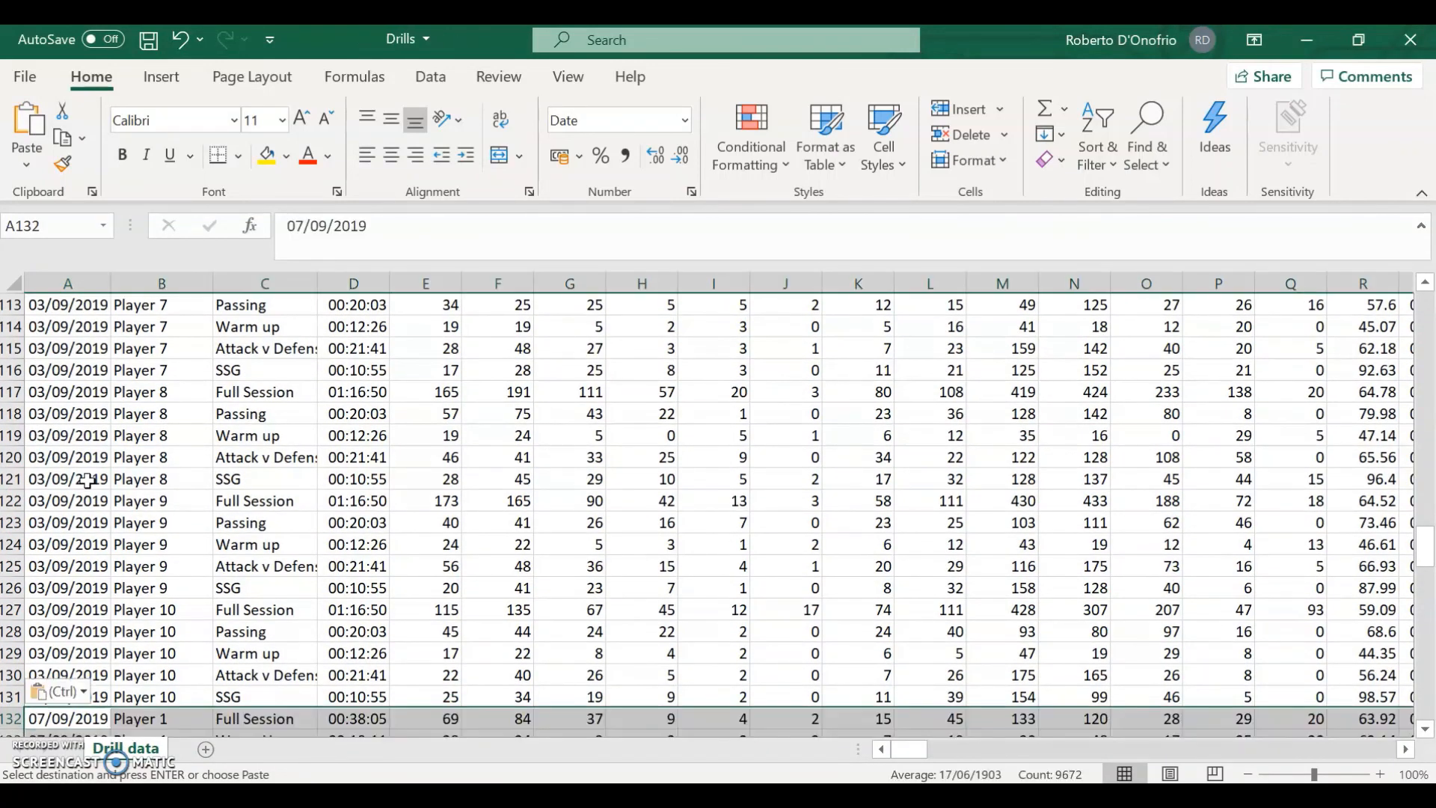
key(ctrl)
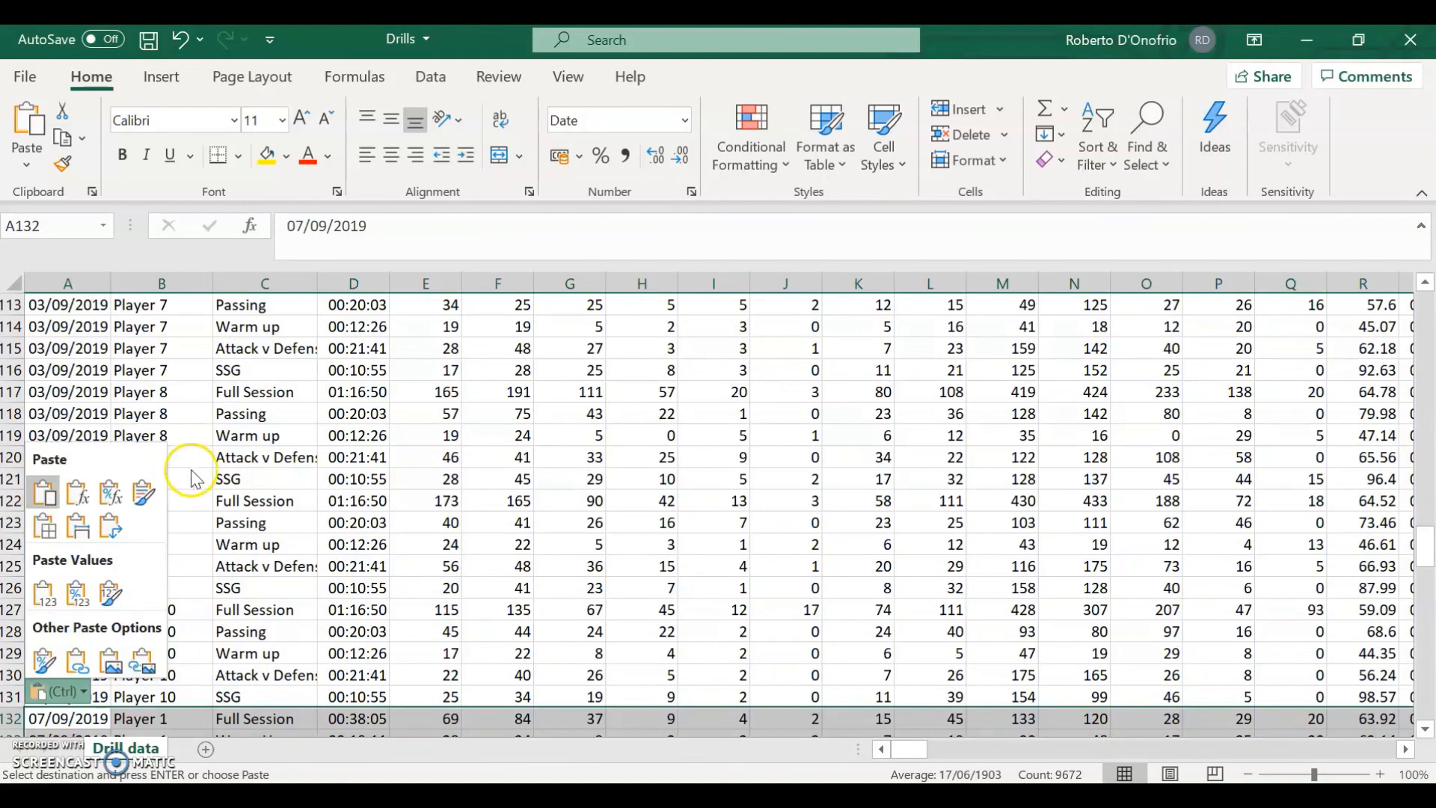
click(292, 396)
click(149, 45)
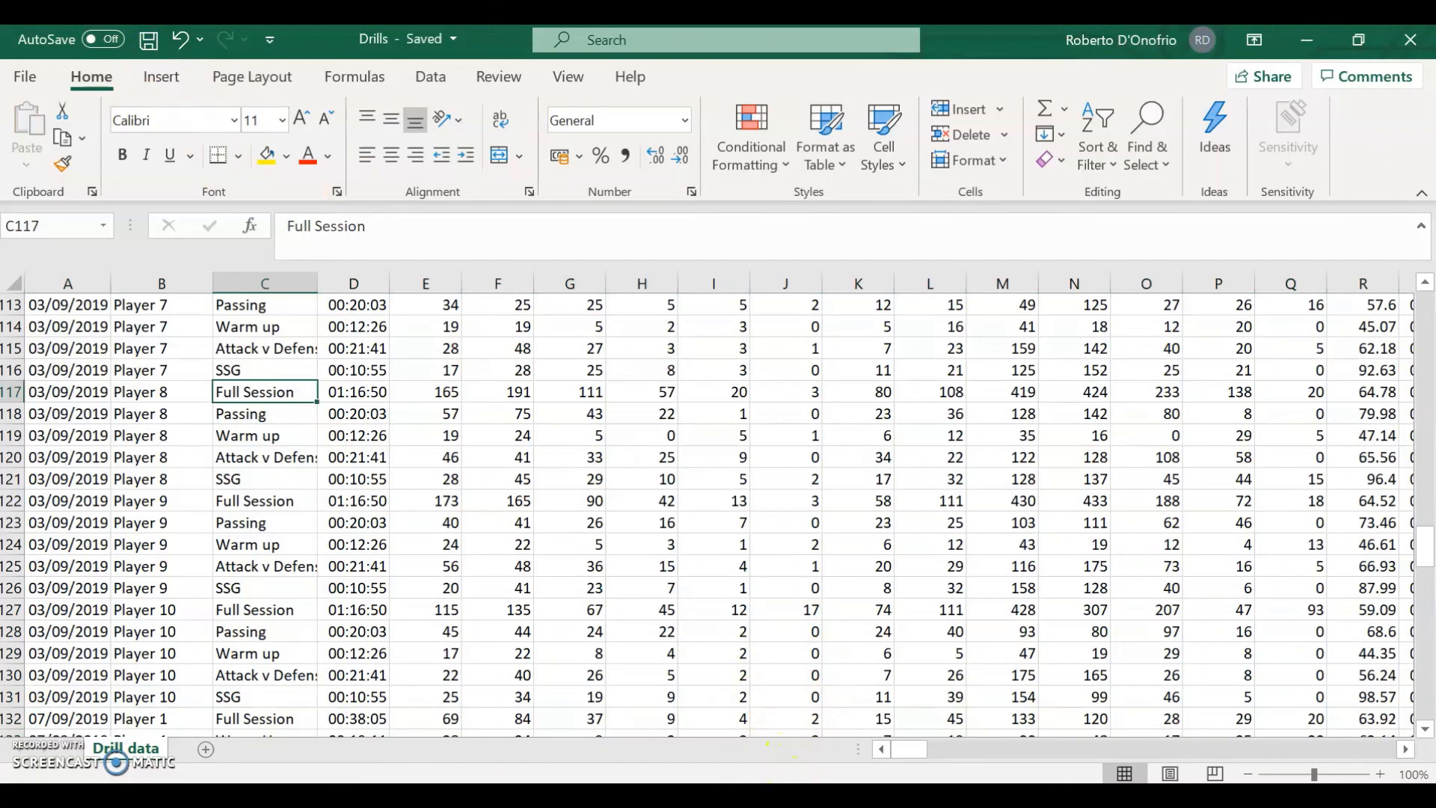
Switch to the Drill Report in Power BI Desktop and clear all selections in the DRILL TITLE slicer
click(804, 795)
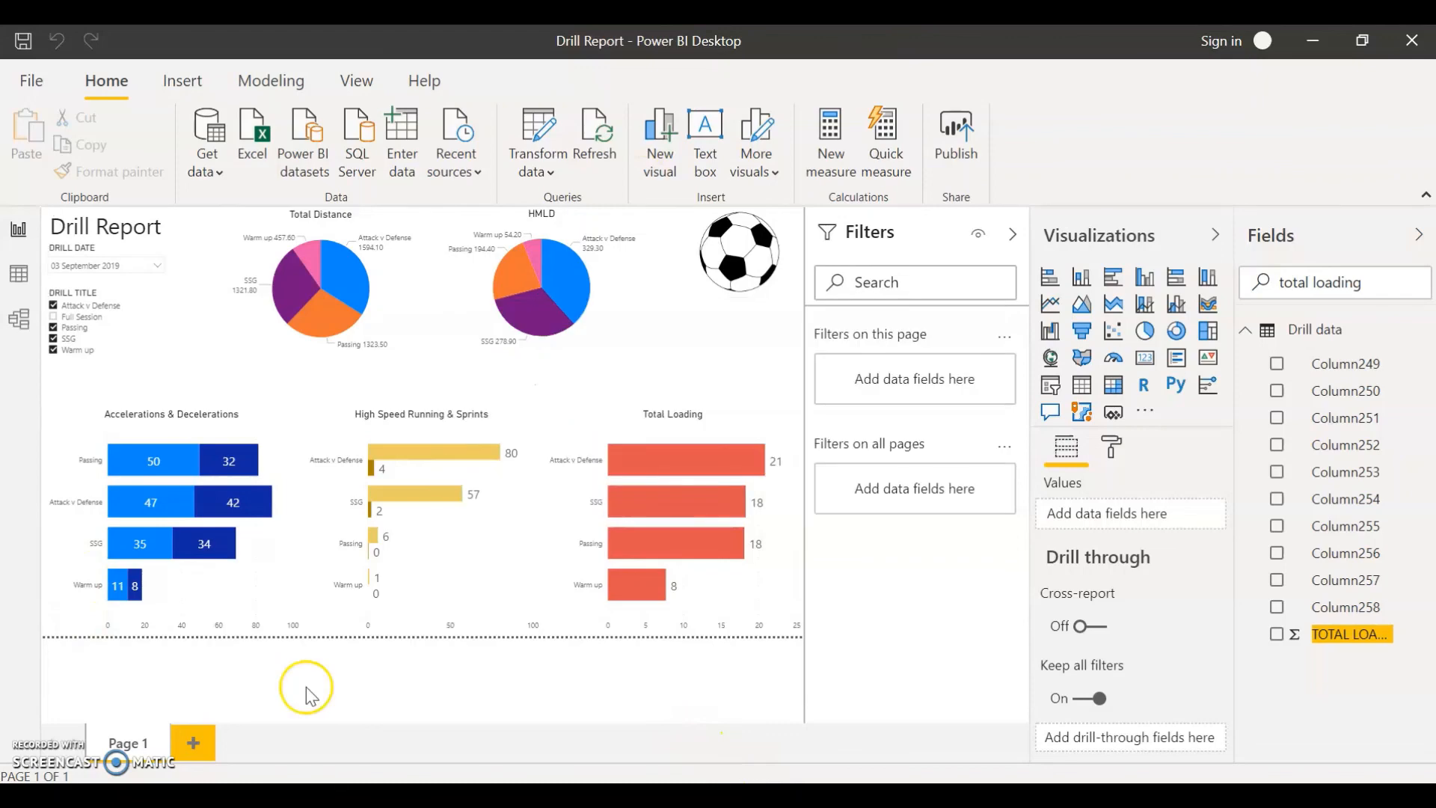
click(117, 300)
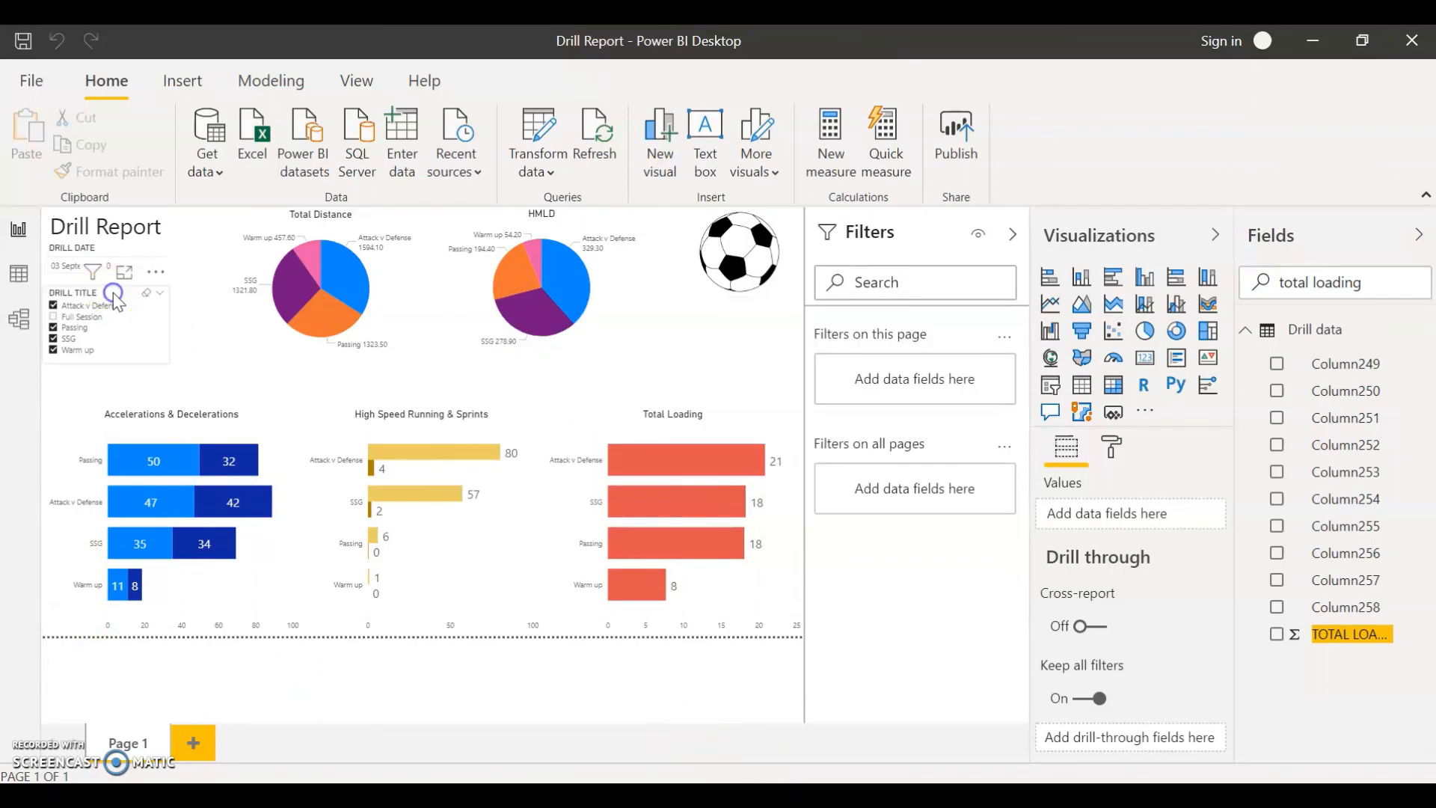
click(146, 292)
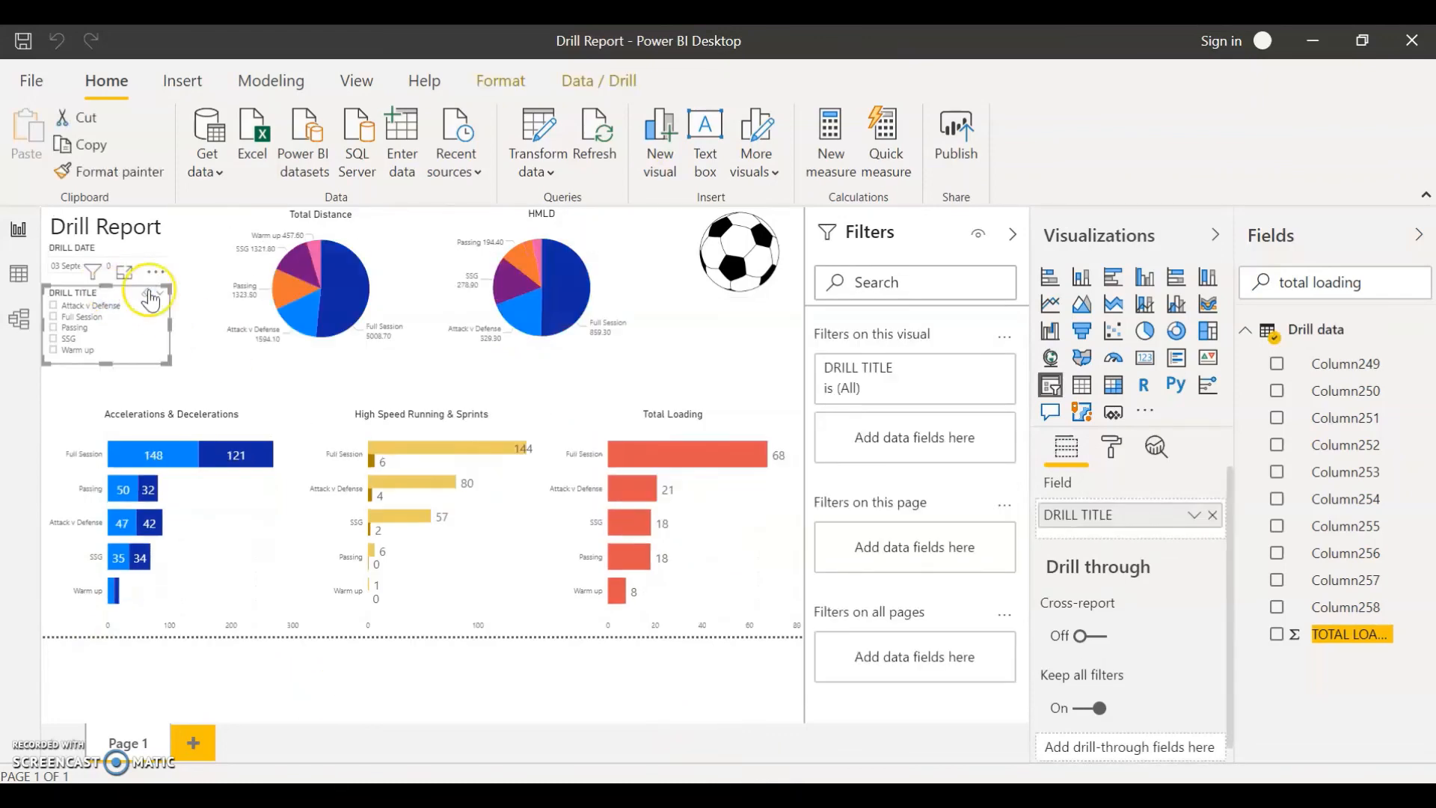
Set the DRILL DATE slicer to 07 September 2019 and deselect the slicer
click(133, 252)
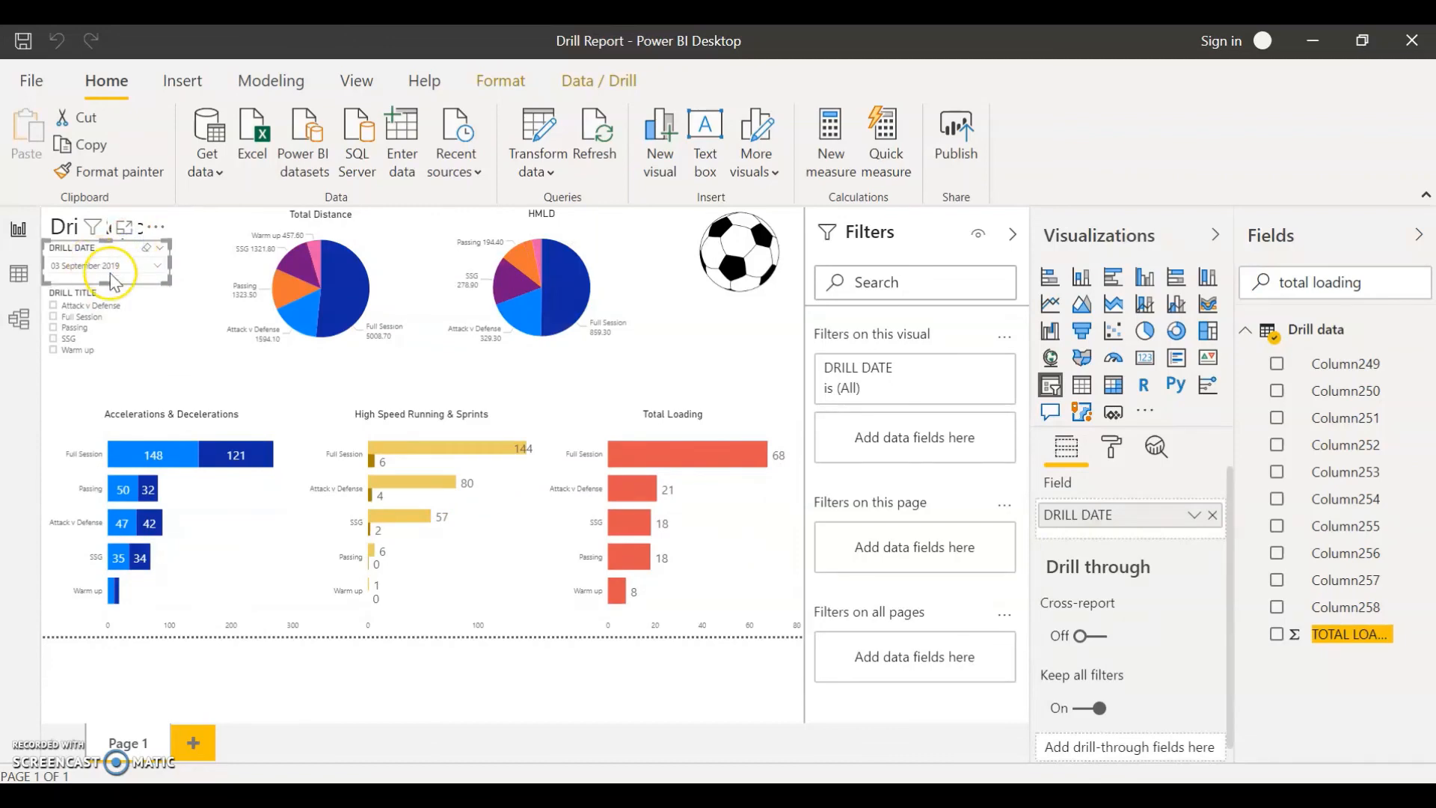
click(111, 267)
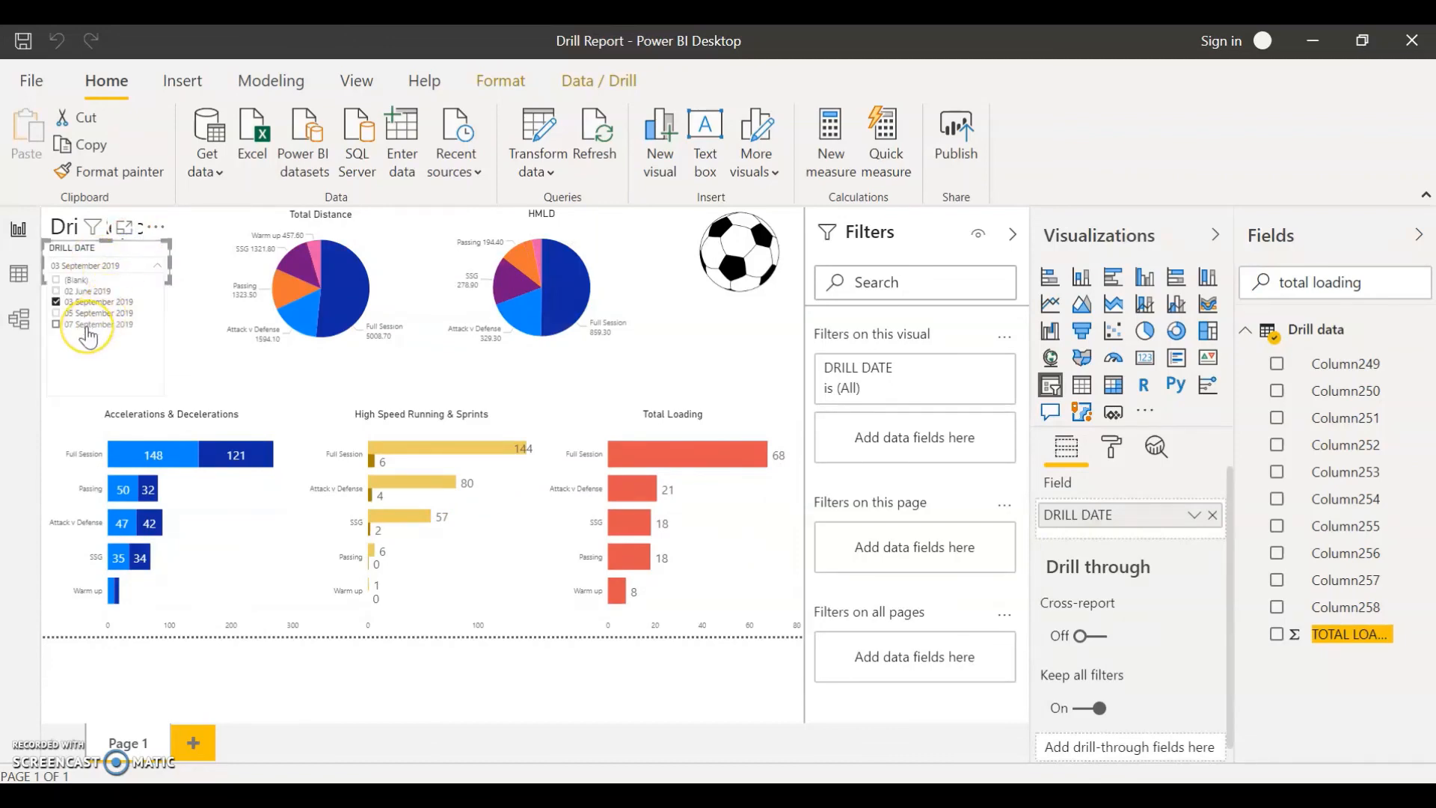
click(58, 325)
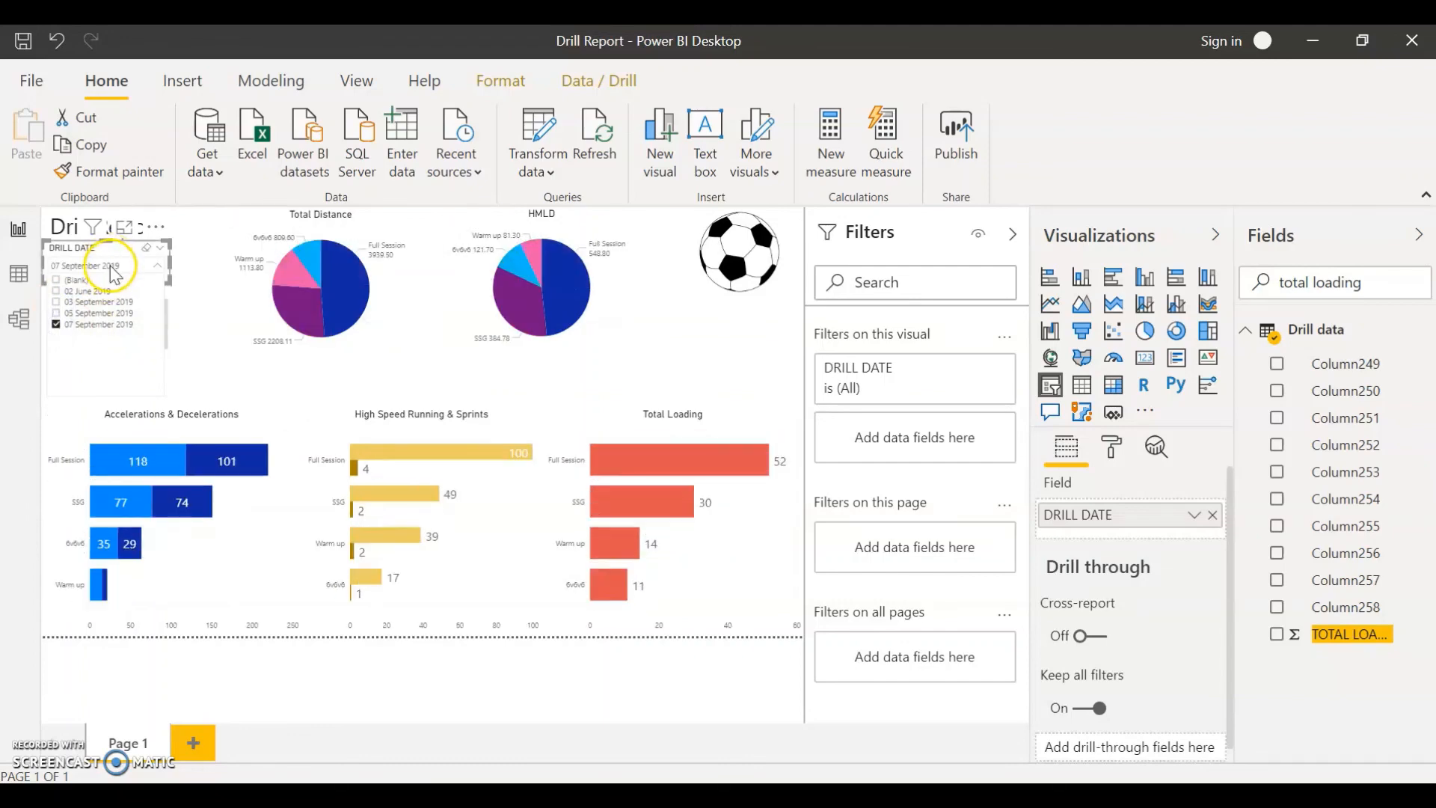
click(111, 266)
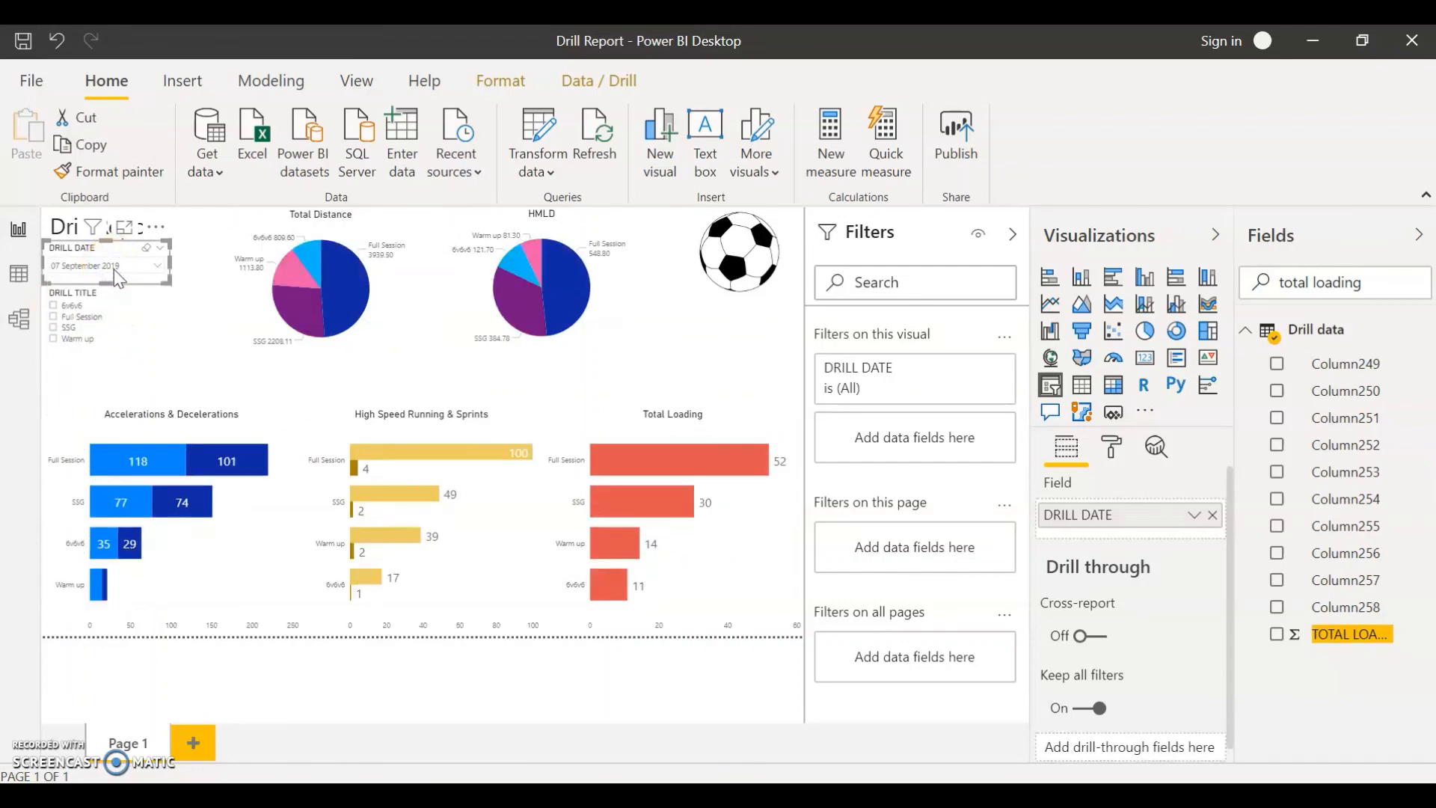
click(474, 711)
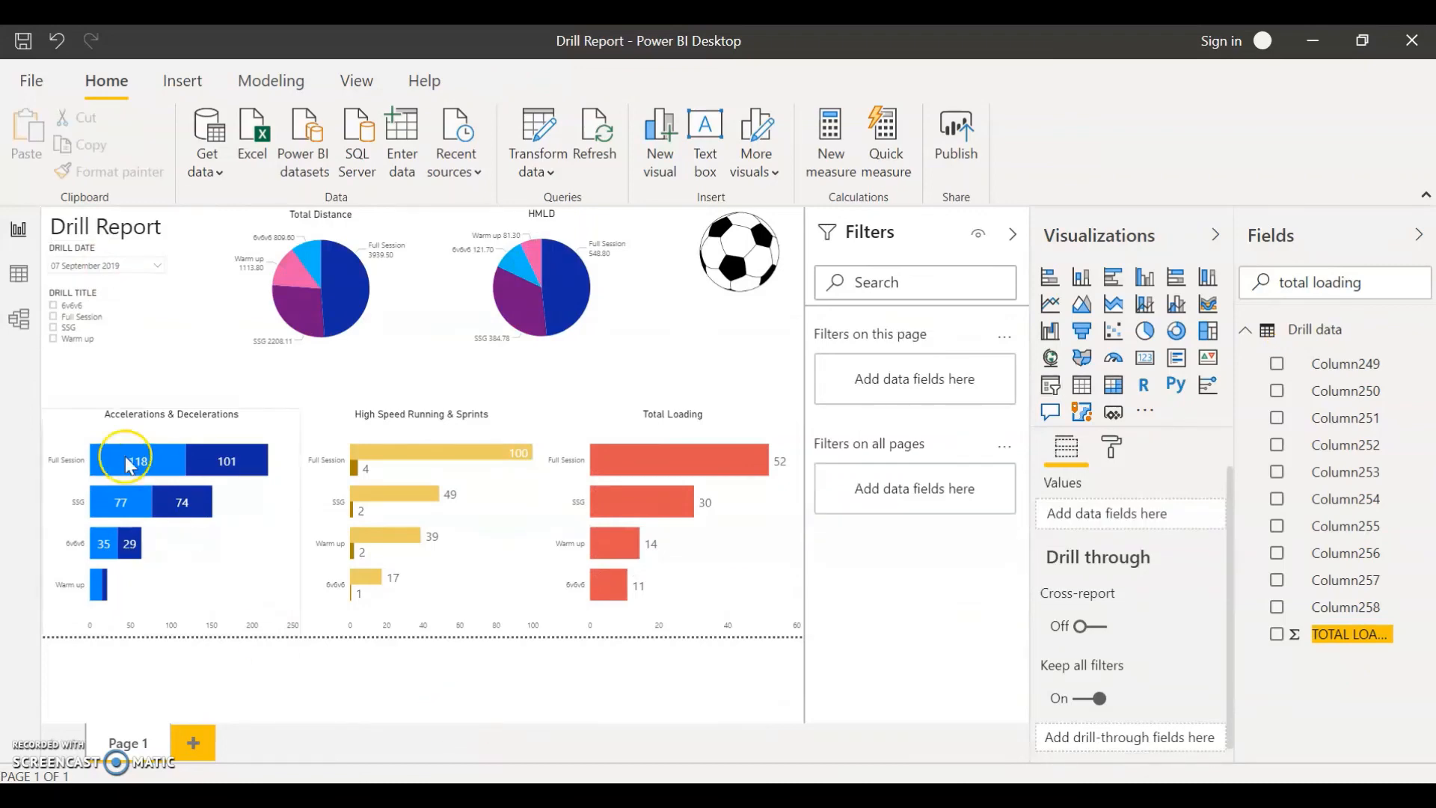
Filter the DRILL TITLE slicer to 6v6v6, Warm up and SSG, and clear the selections again
click(54, 306)
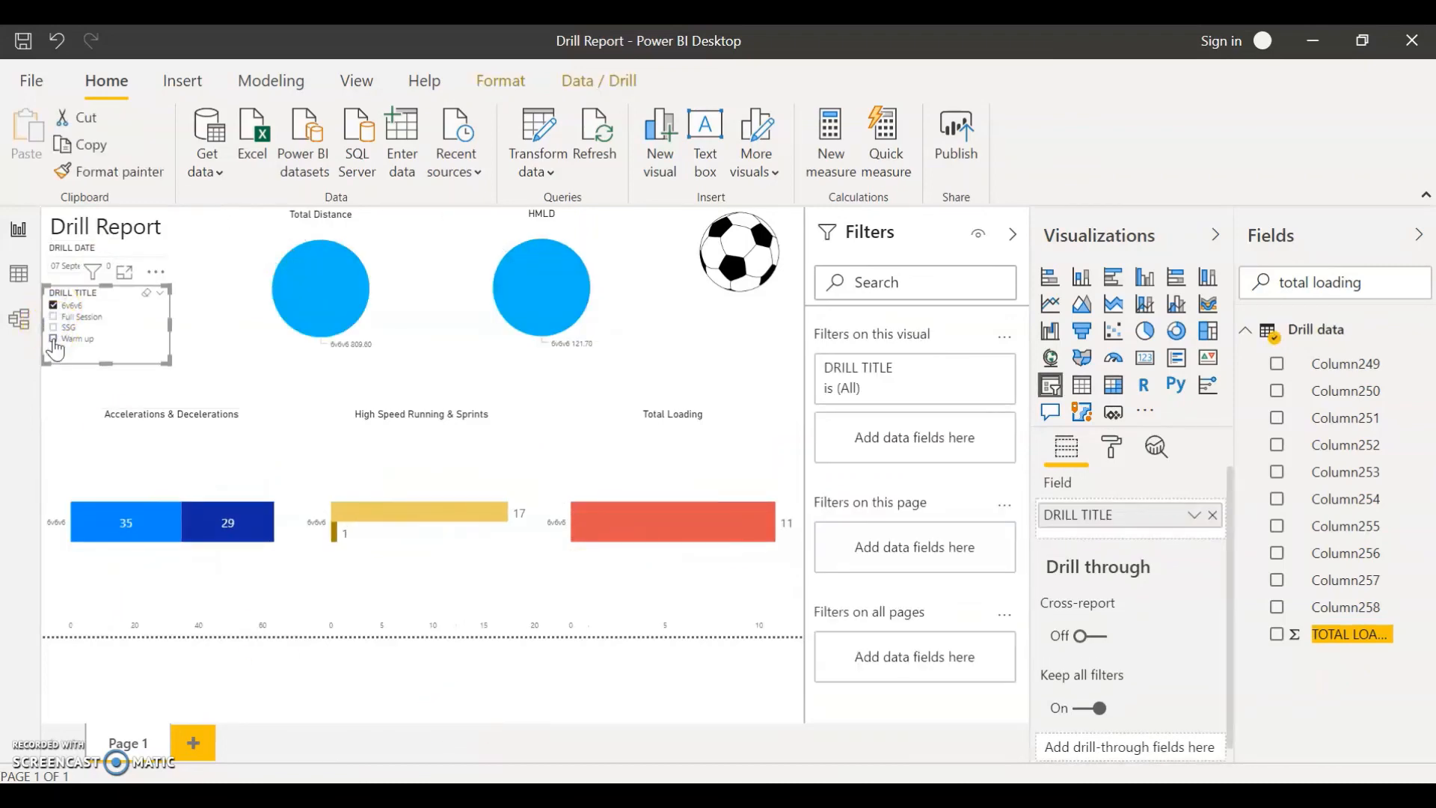
click(58, 336)
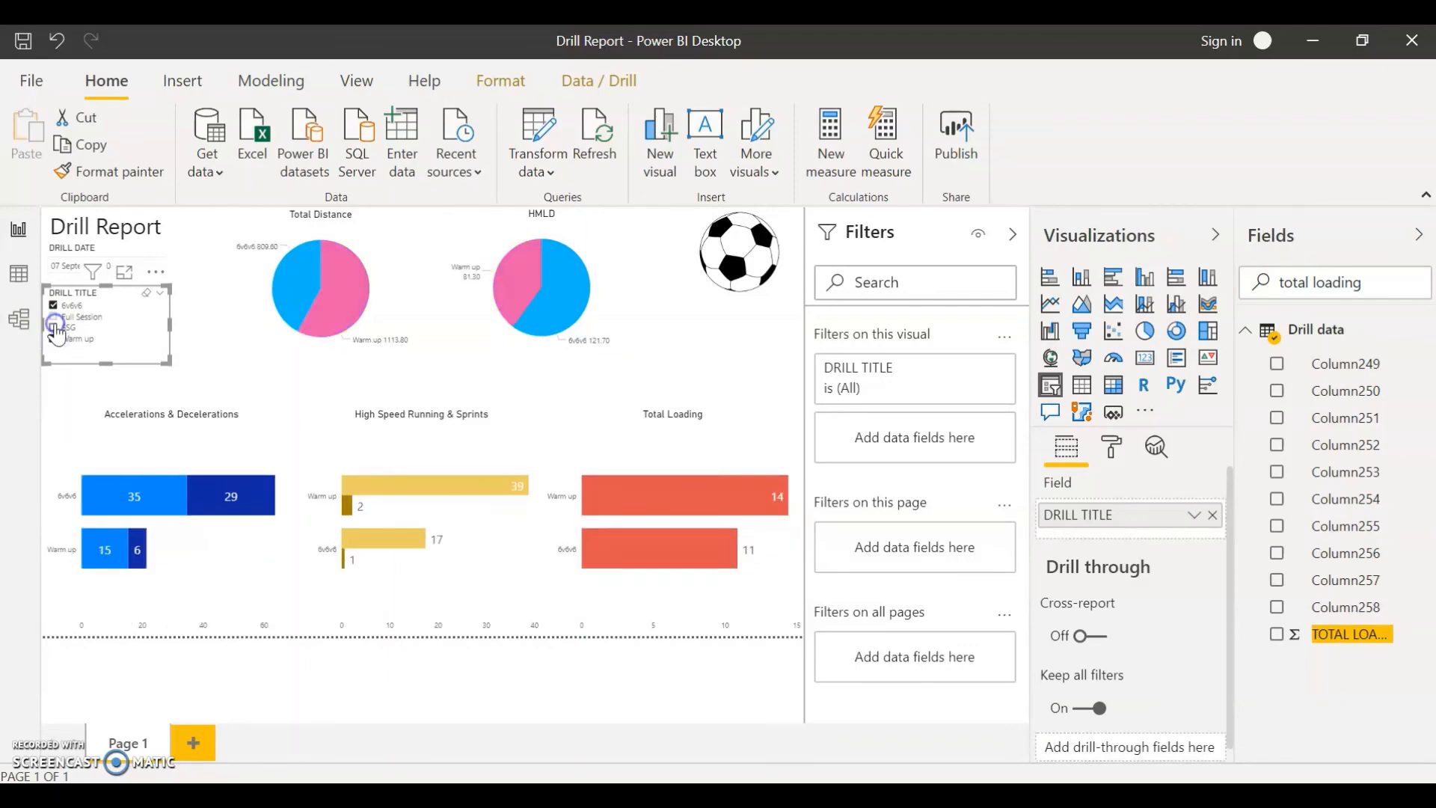
click(54, 327)
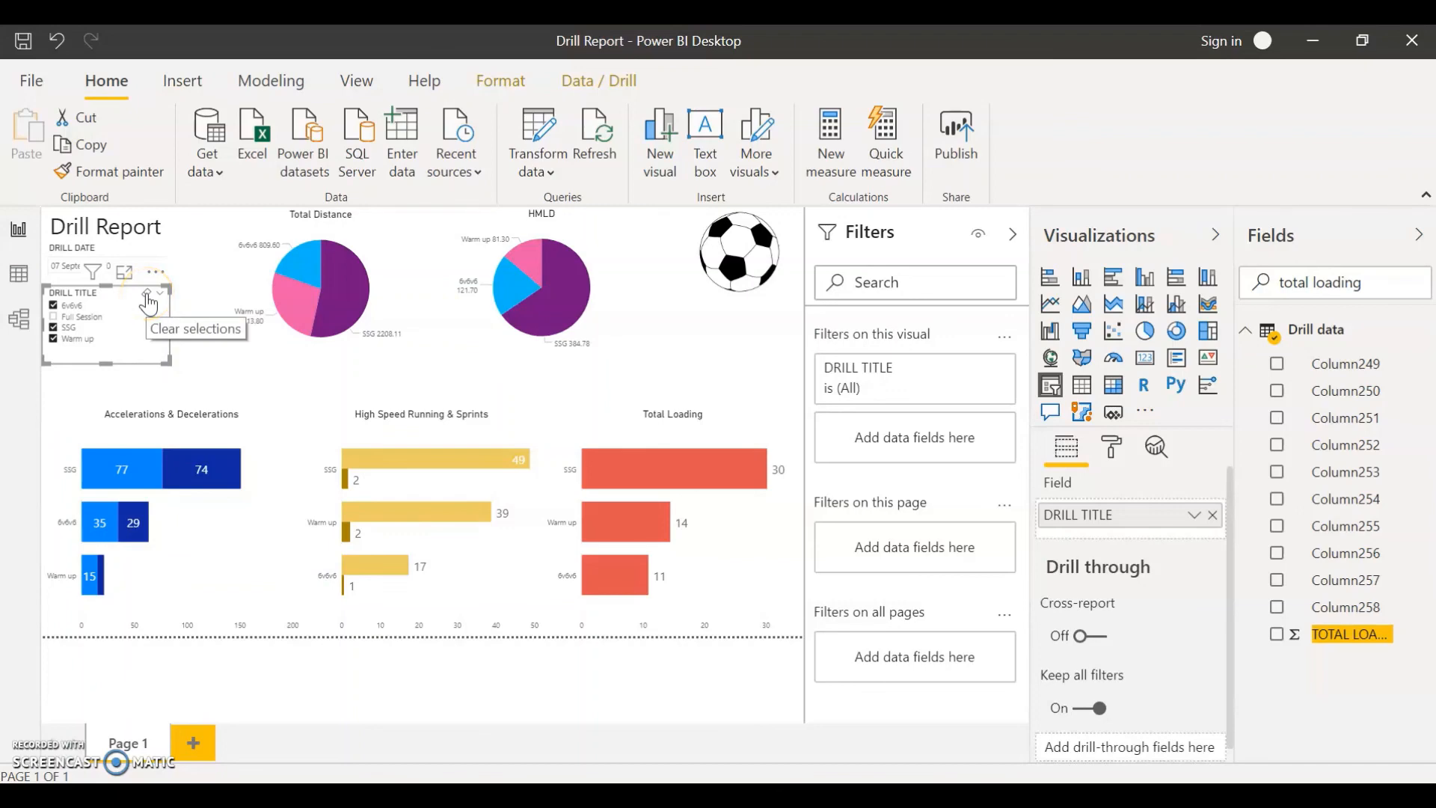
click(148, 297)
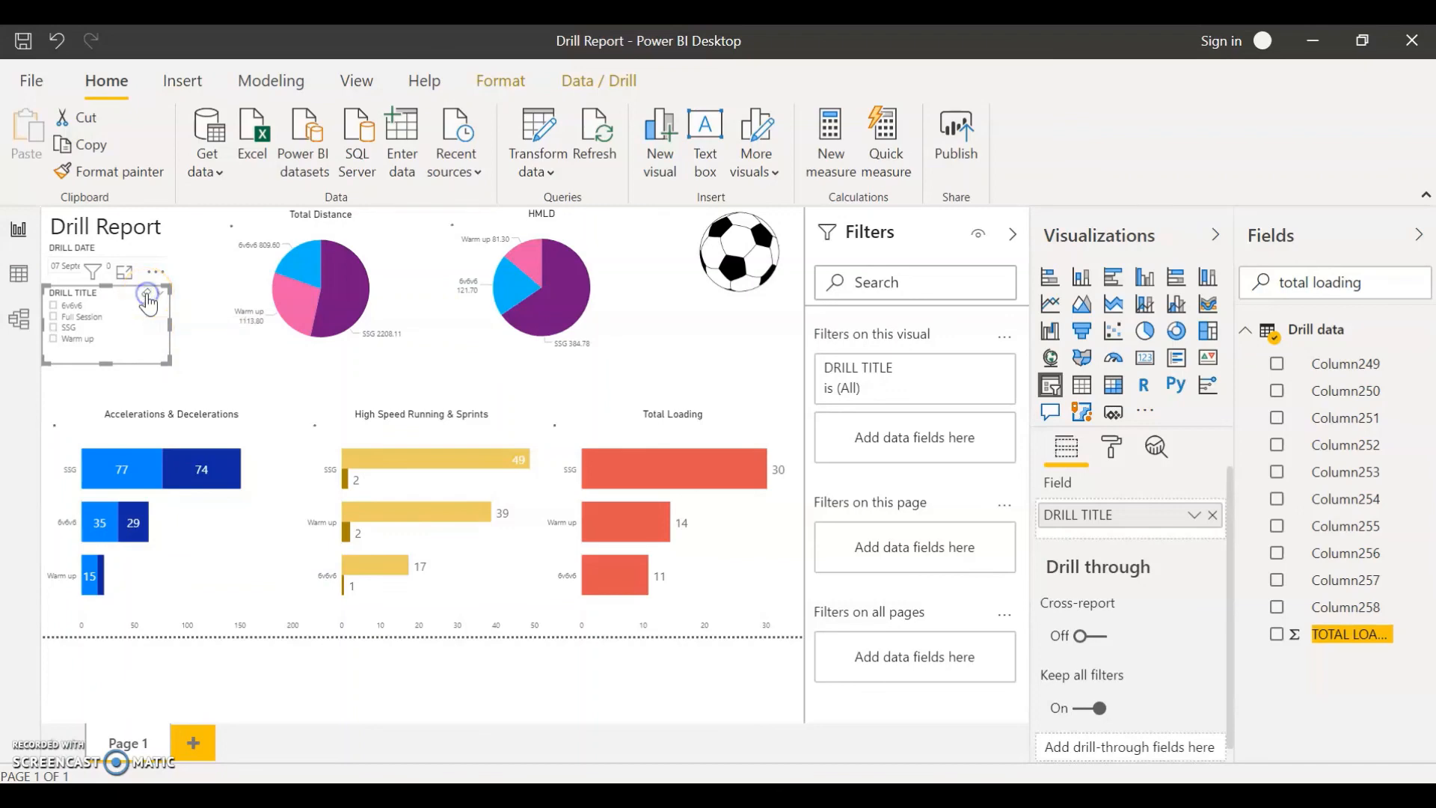
Filter the report to the SSG and 6v6v6 drills for both 03 September 2019 and 07 September 2019
click(68, 267)
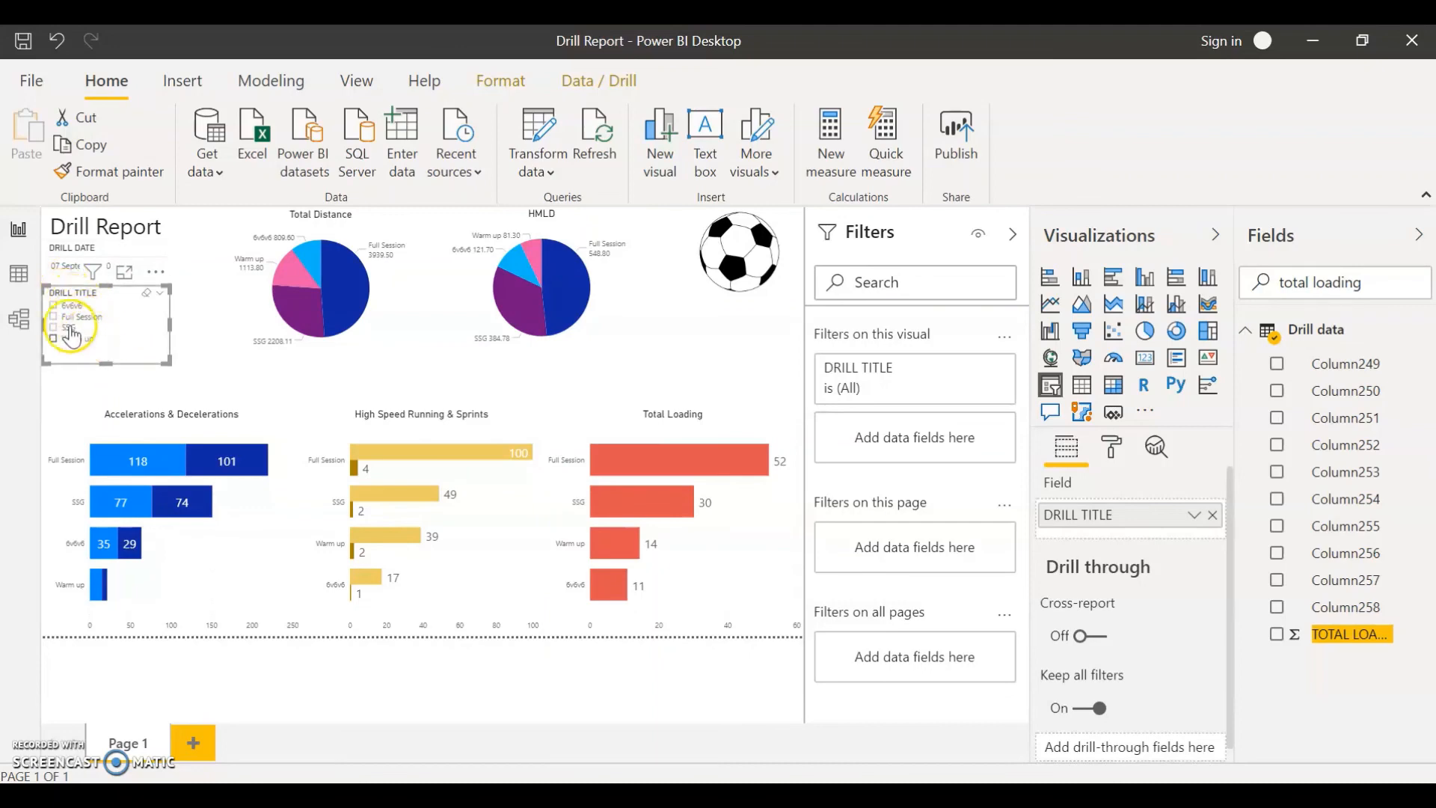
click(70, 329)
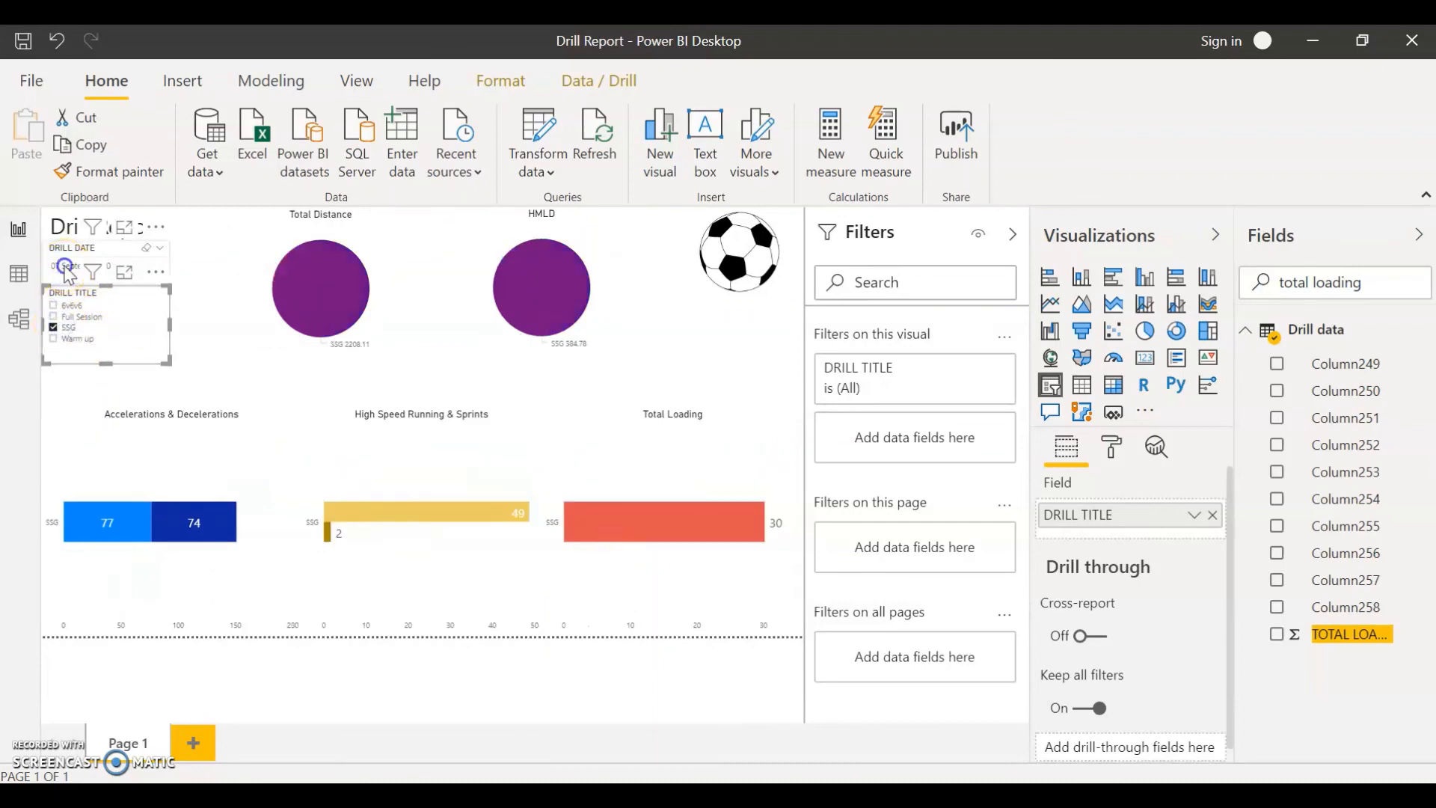
click(66, 267)
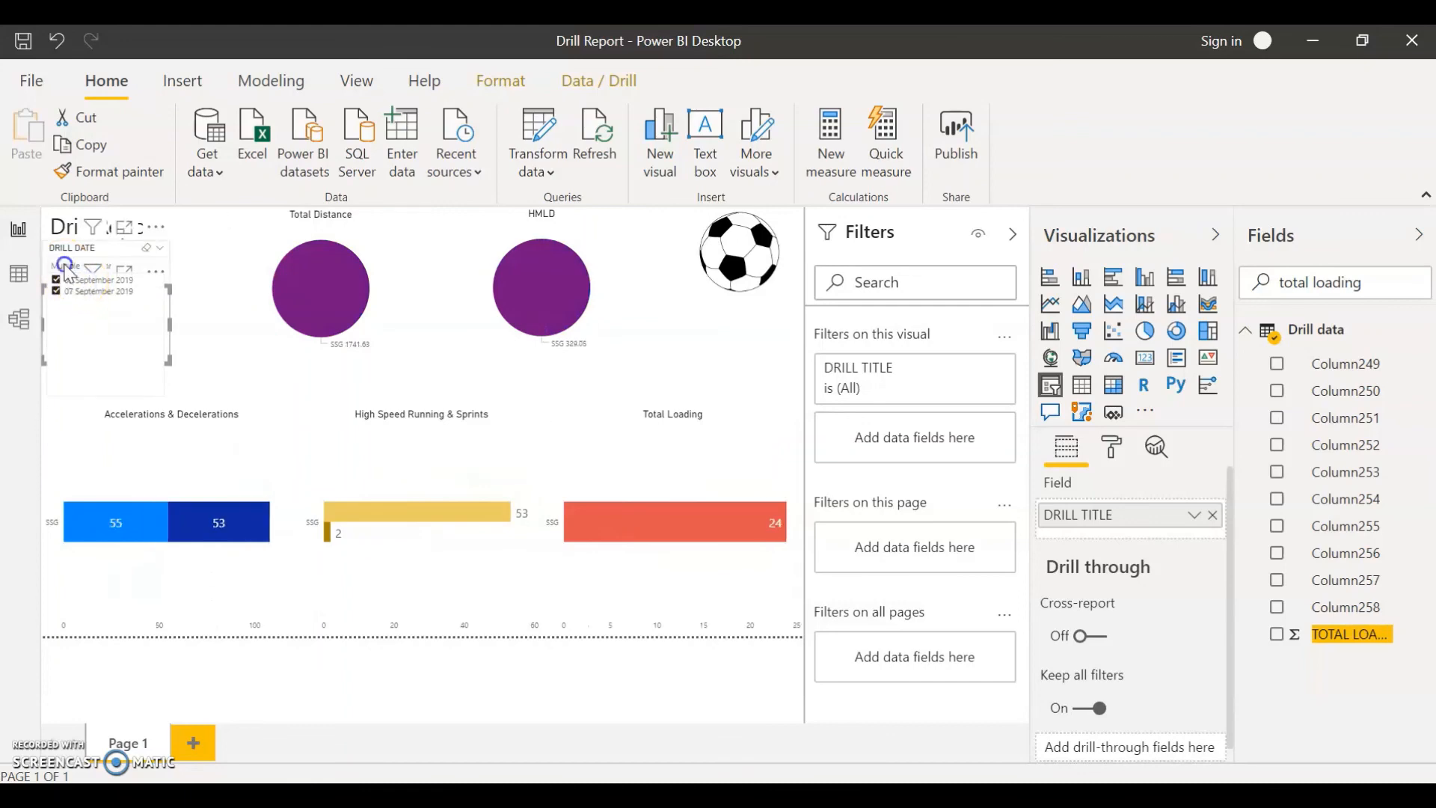
click(65, 265)
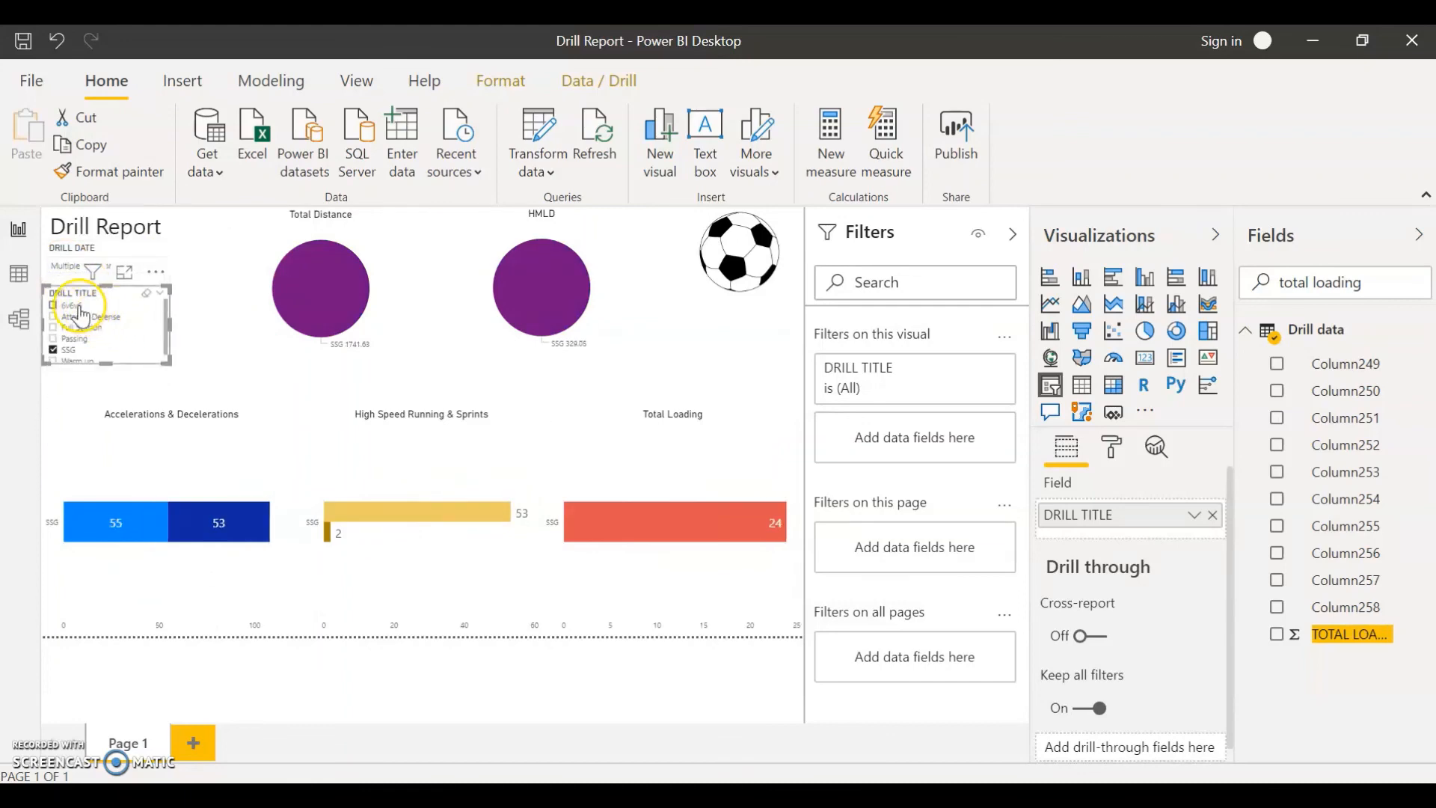
click(79, 306)
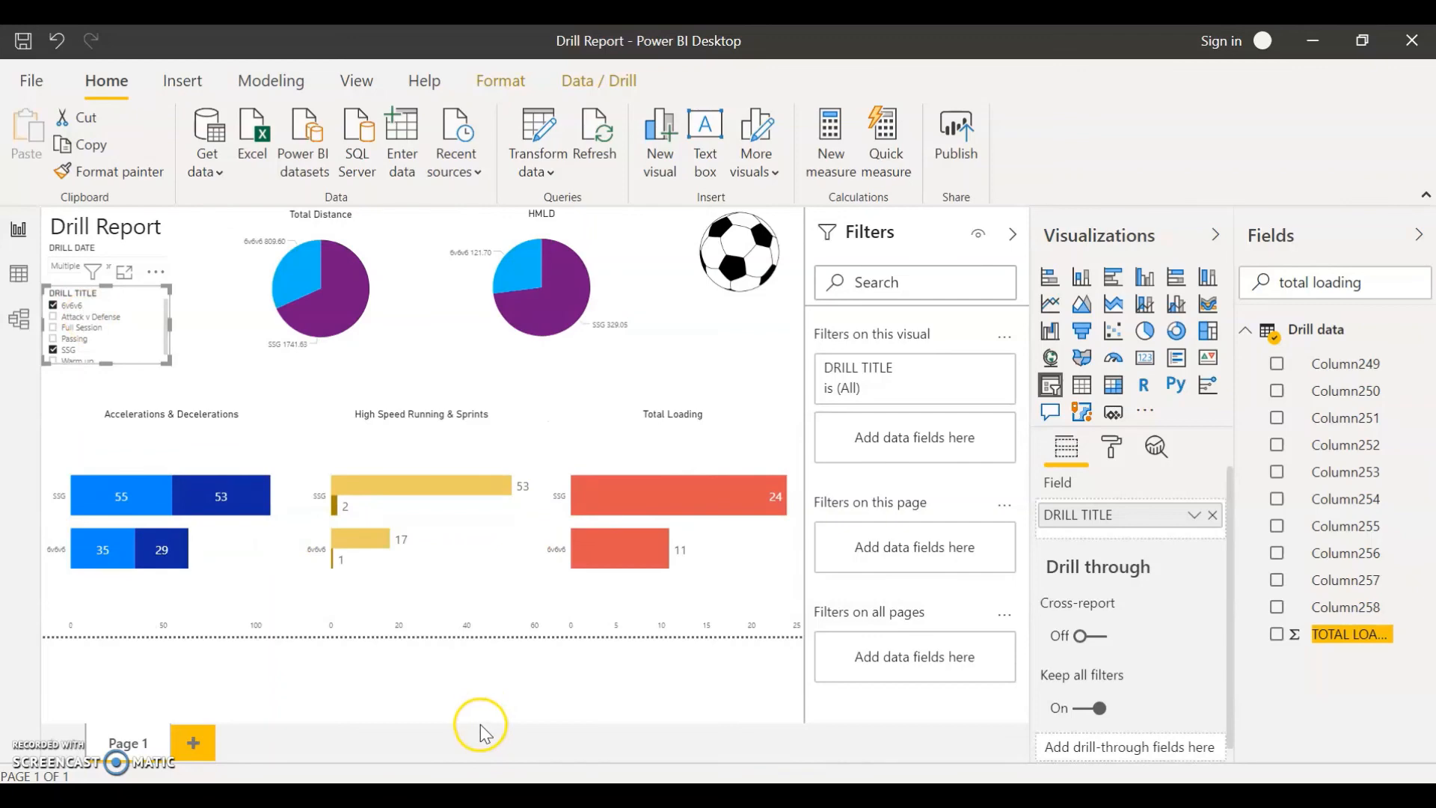
click(329, 692)
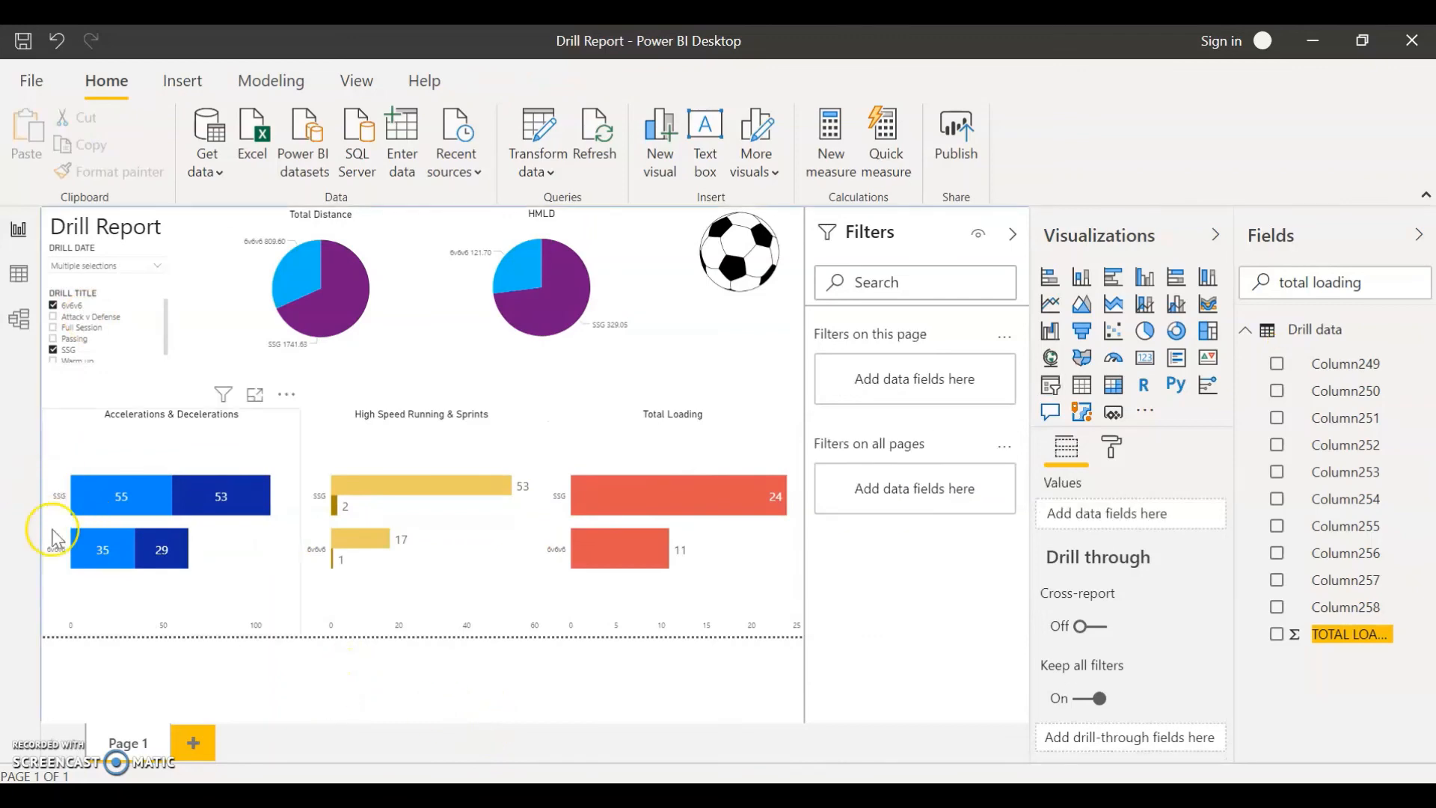